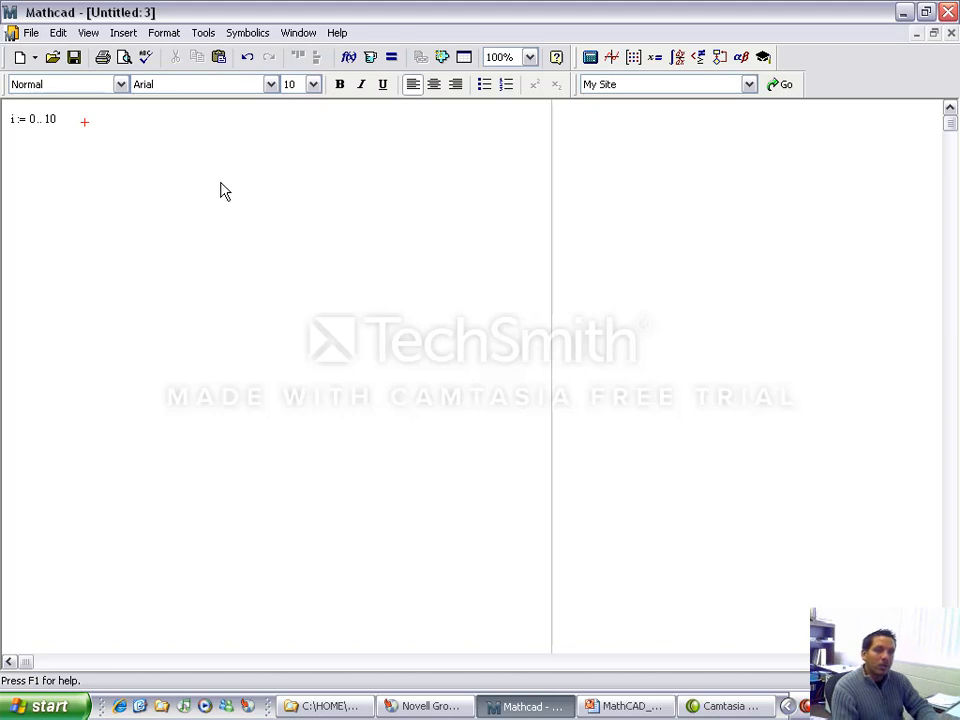
# Step: Evaluate the range variable i beside its definition to display its table of values
pyautogui.write('i=')
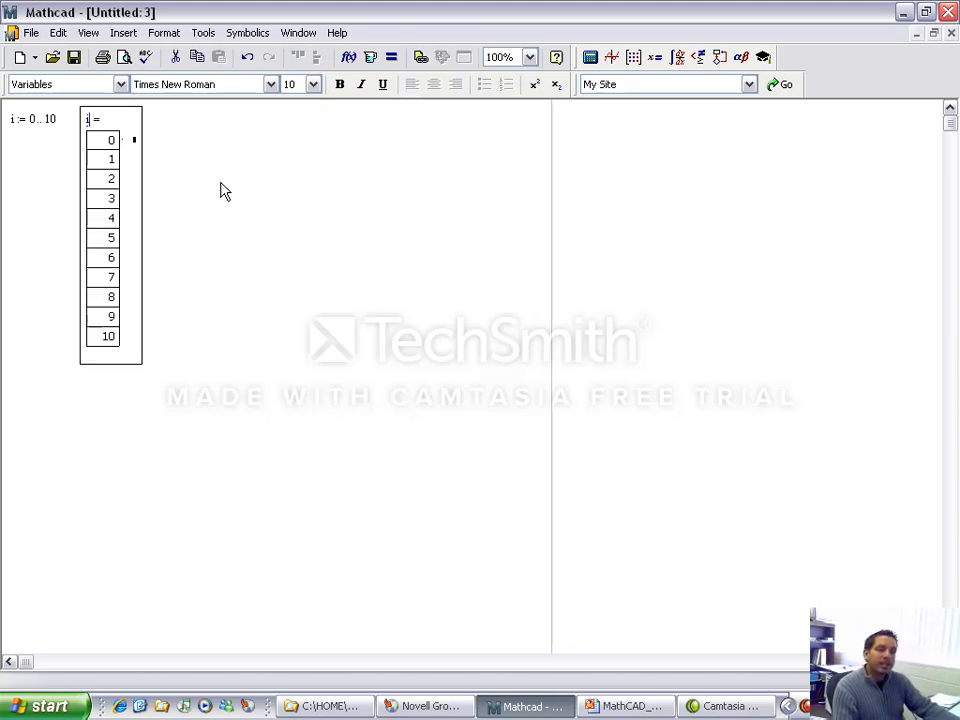
pyautogui.click(107, 236)
pyautogui.click(110, 283)
pyautogui.click(111, 344)
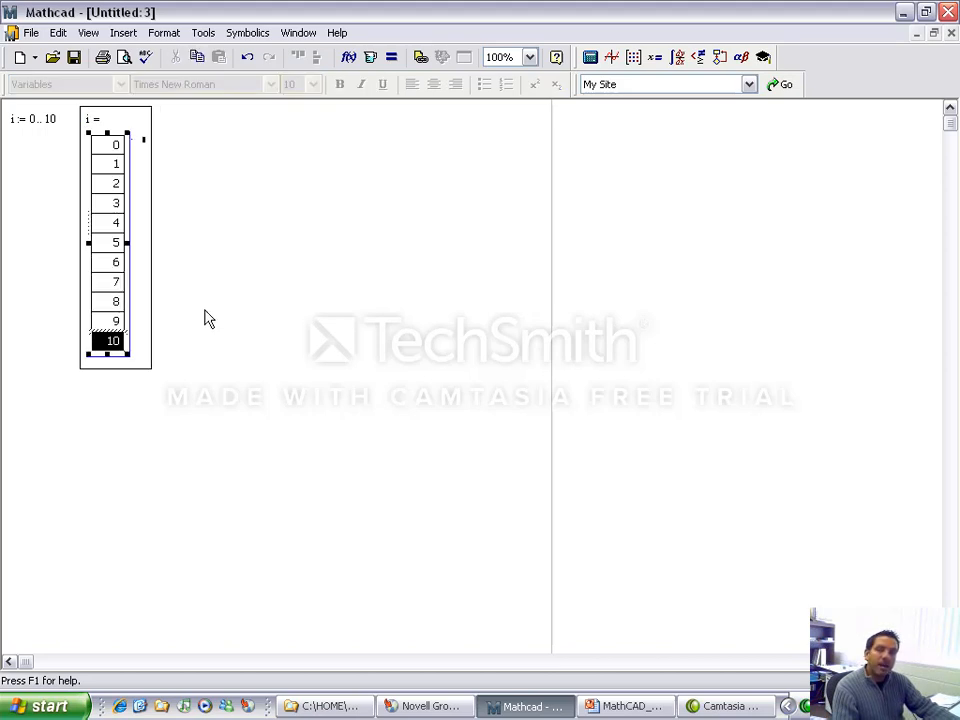
pyautogui.click(168, 312)
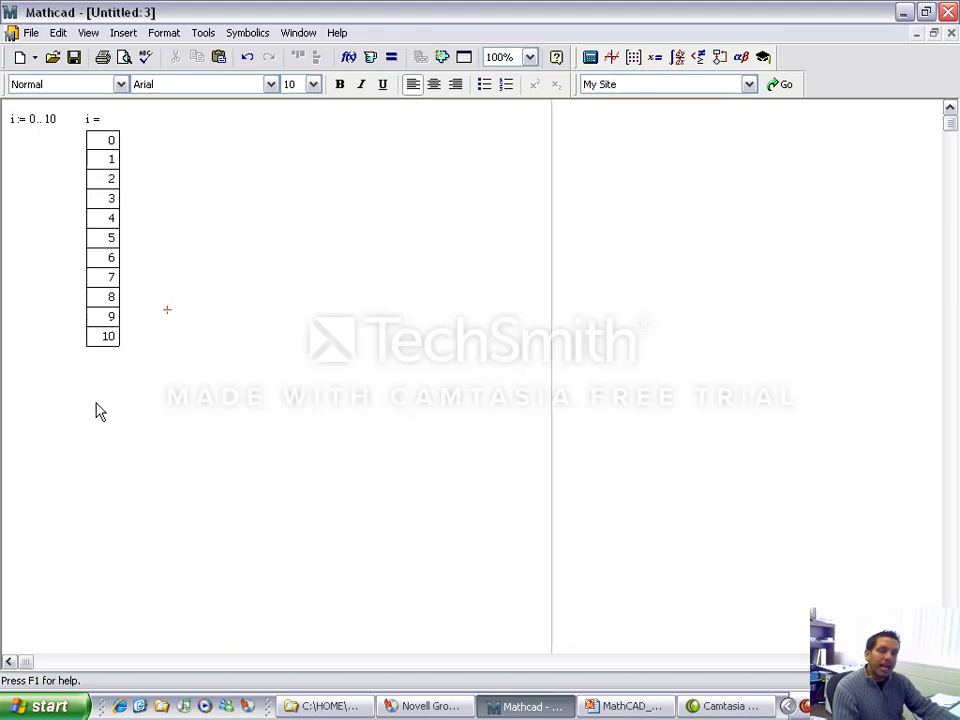
# Step: Try to evaluate i with subscript 3 below the table, and delete that expression
pyautogui.click(69, 422)
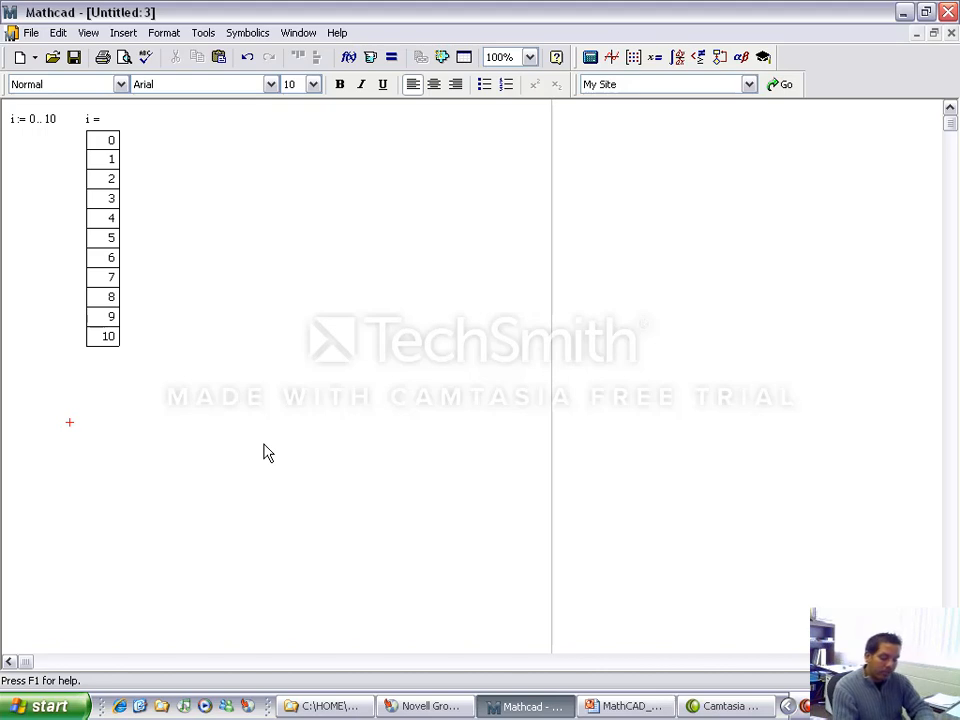
pyautogui.write('i[3=')
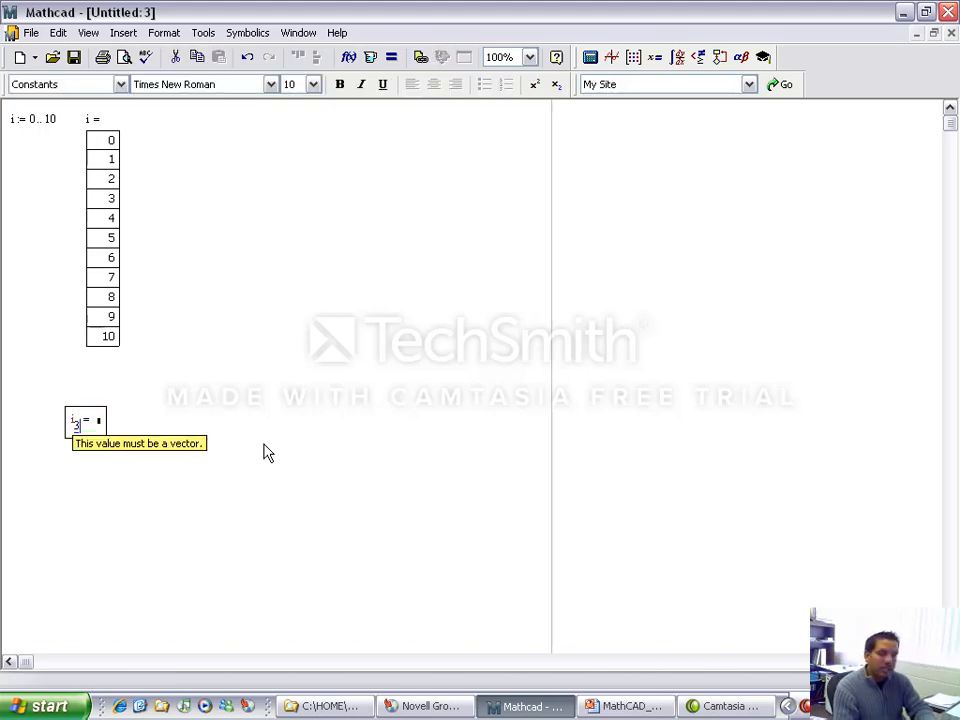
pyautogui.moveTo(219, 385); pyautogui.dragTo(66, 461)
pyautogui.press('Delete')
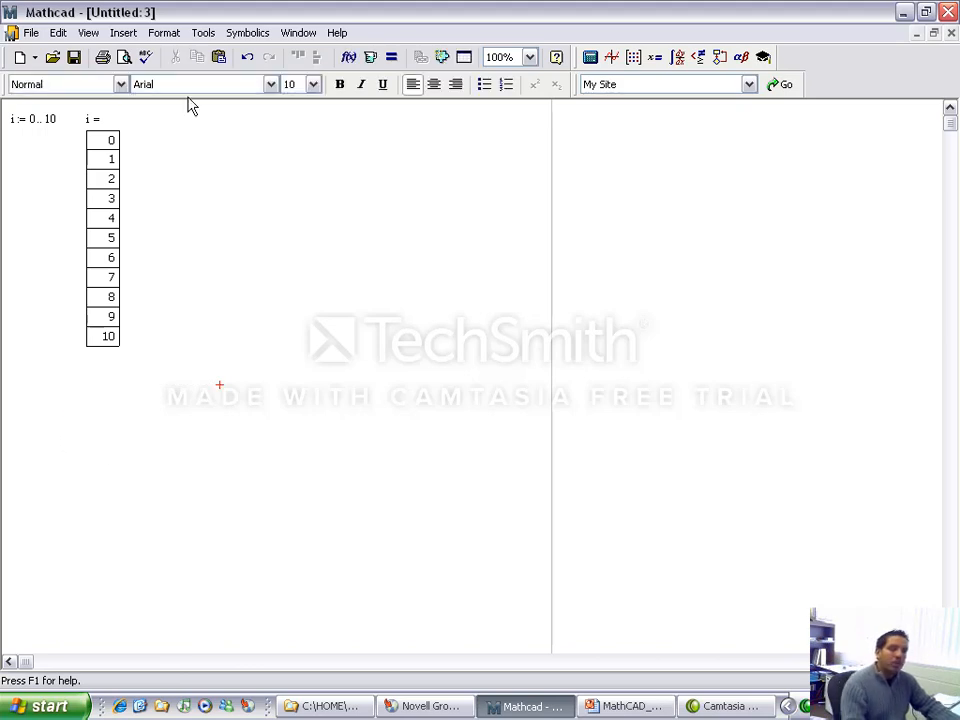
# Step: Define time with vector subscript i as i/20 to the right of the i table
pyautogui.click(190, 119)
pyautogui.write('t')
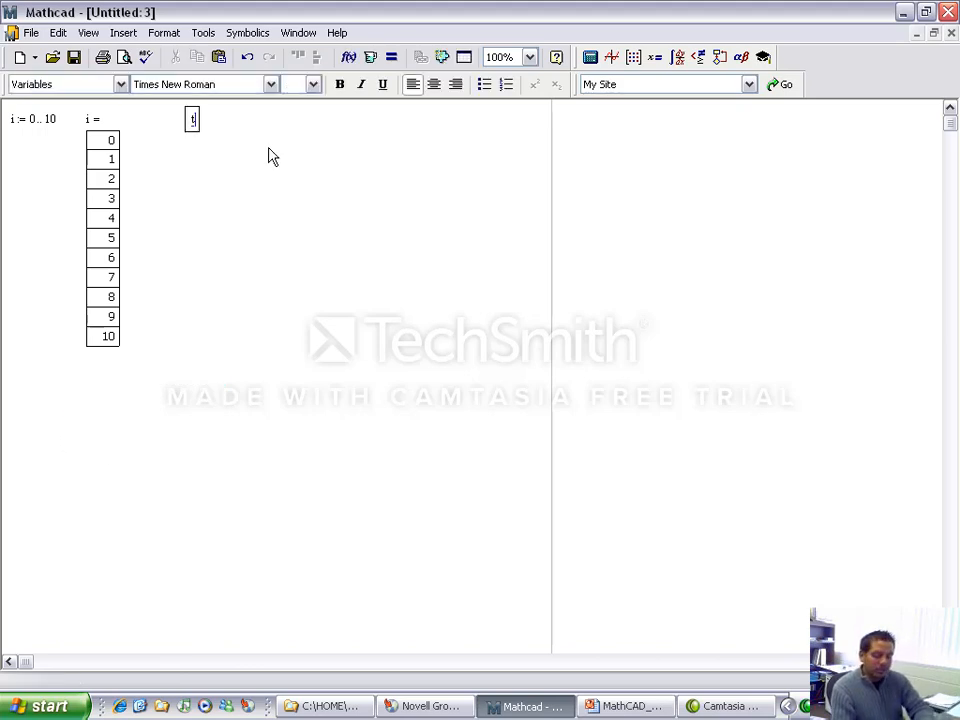
pyautogui.write('ime')
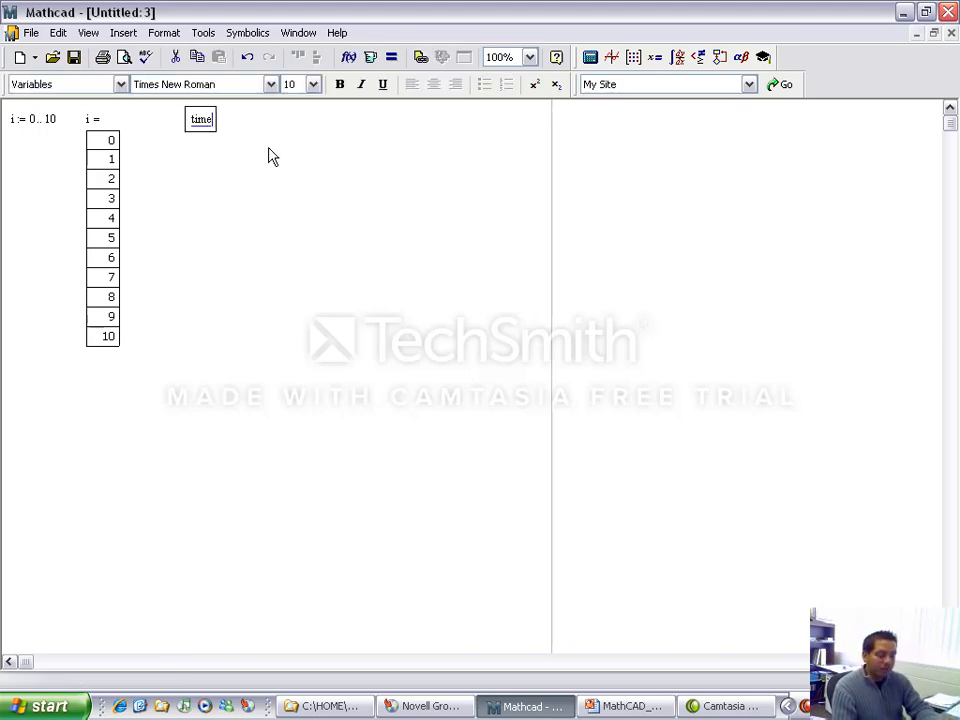
pyautogui.write('.')
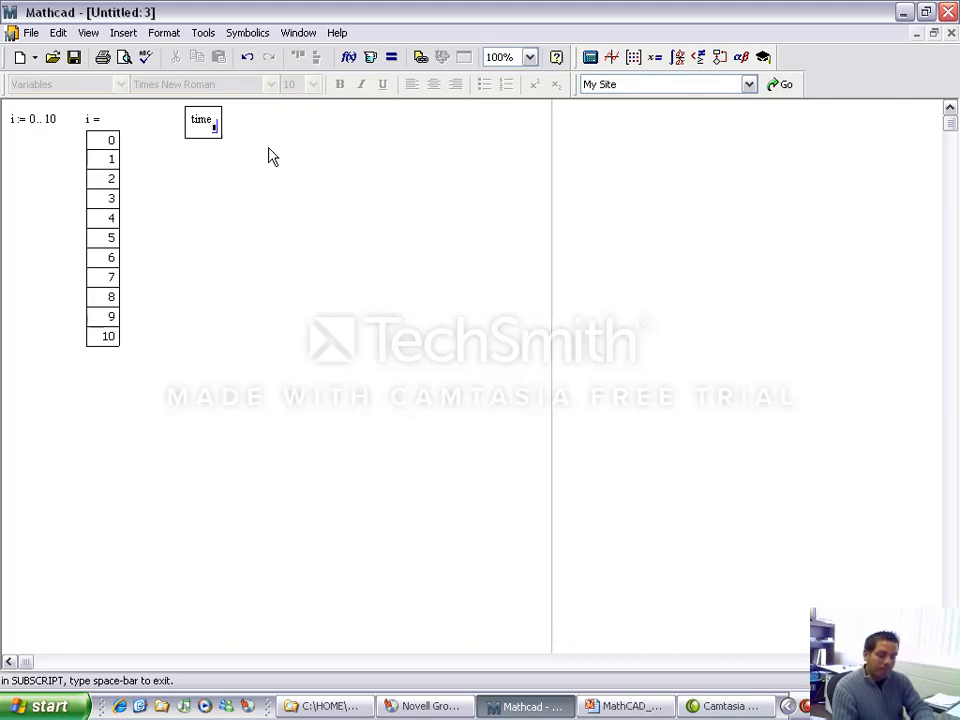
pyautogui.write('i')
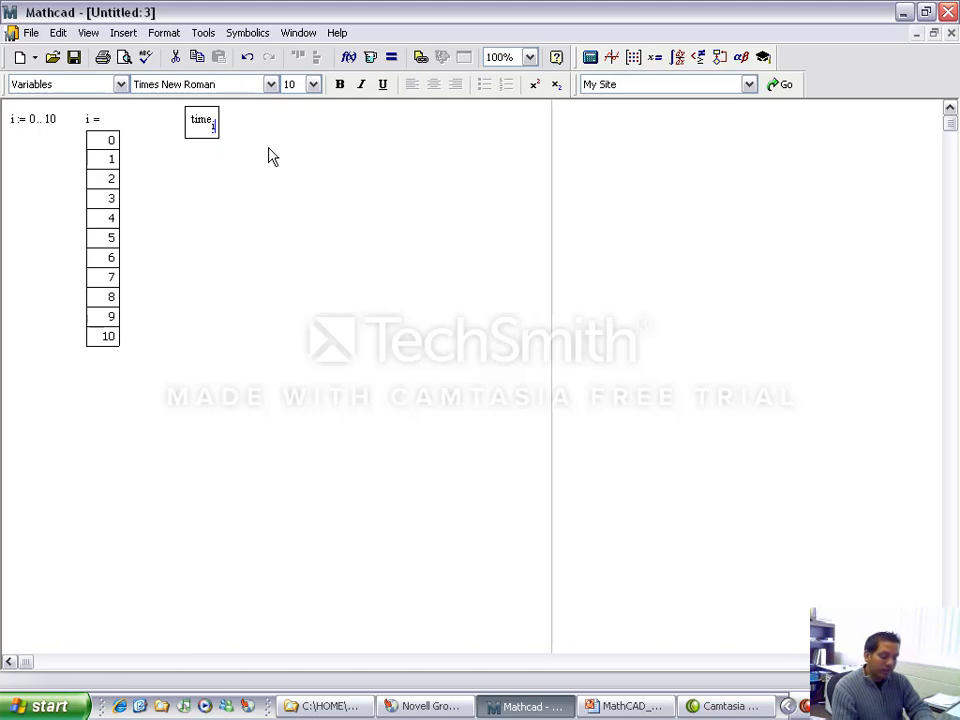
pyautogui.write(':=')
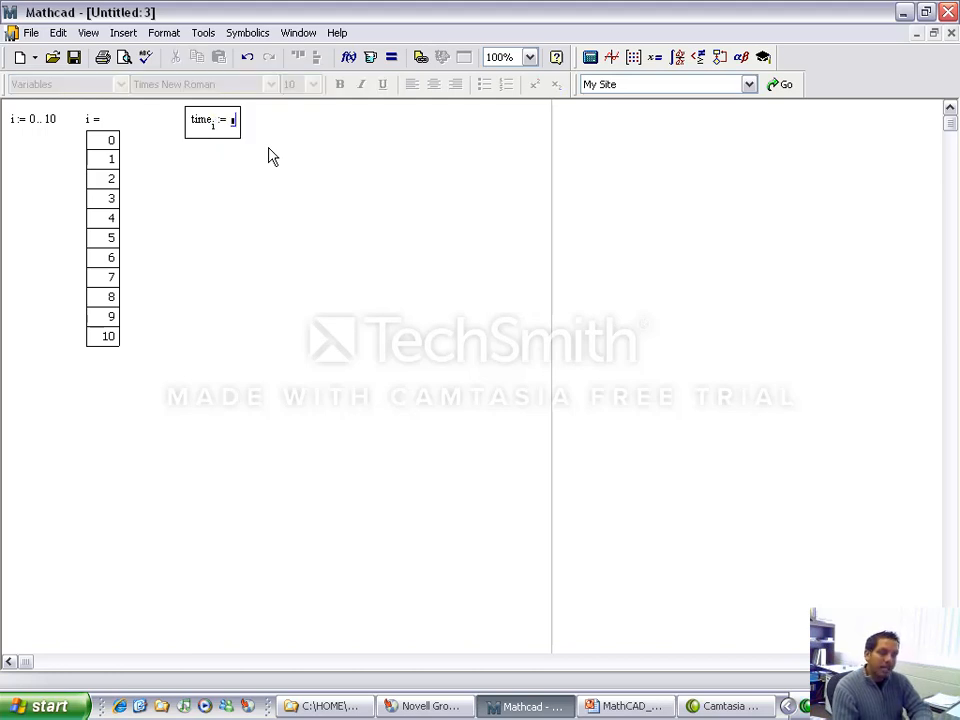
pyautogui.write('i/20')
pyautogui.press('Return')
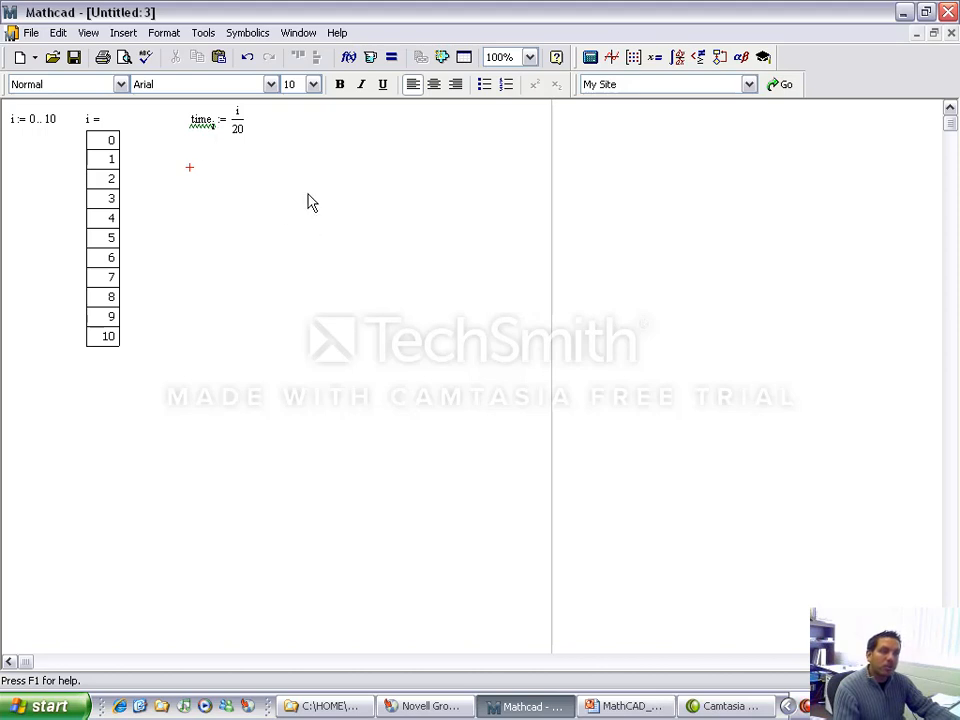
# Step: Evaluate the whole time vector beside its definition and move the output table down until all its rows are in view
pyautogui.click(310, 122)
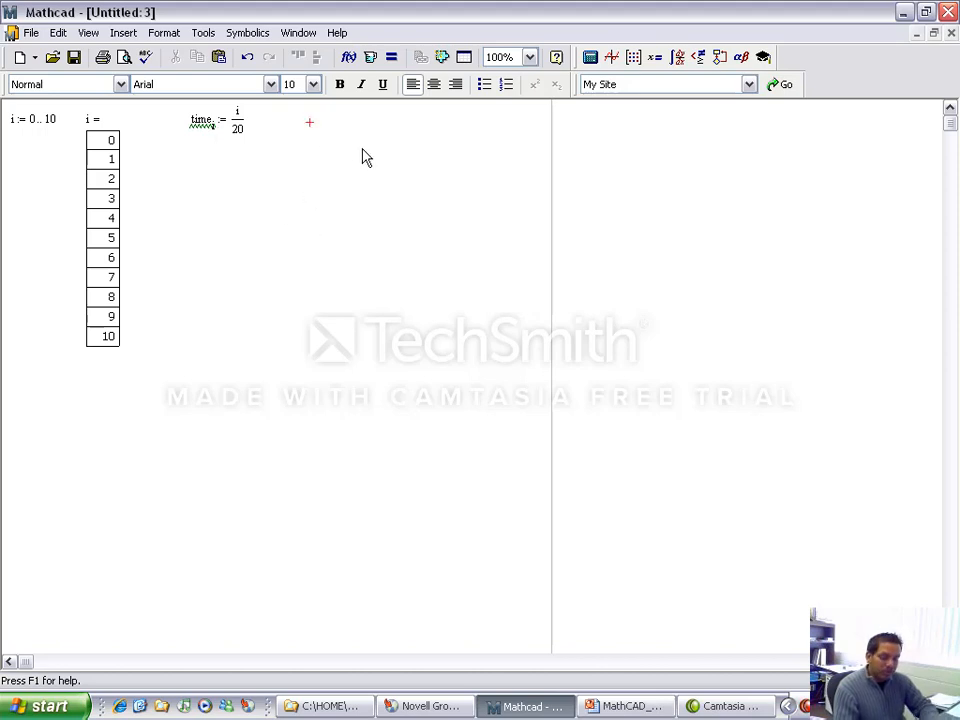
pyautogui.write('time =')
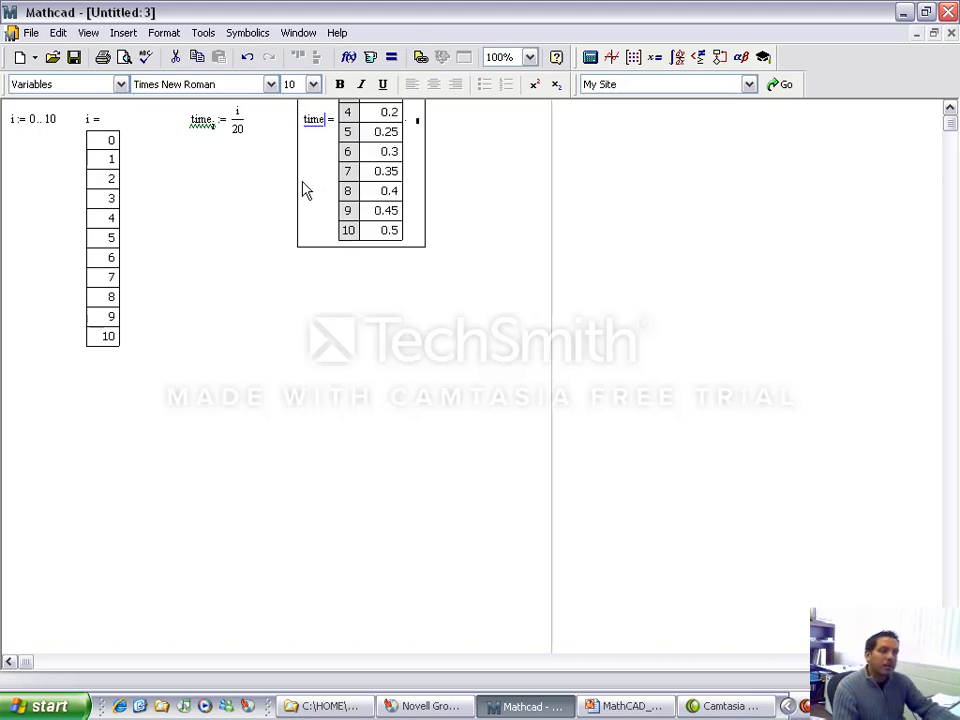
pyautogui.moveTo(298, 180); pyautogui.dragTo(298, 216)
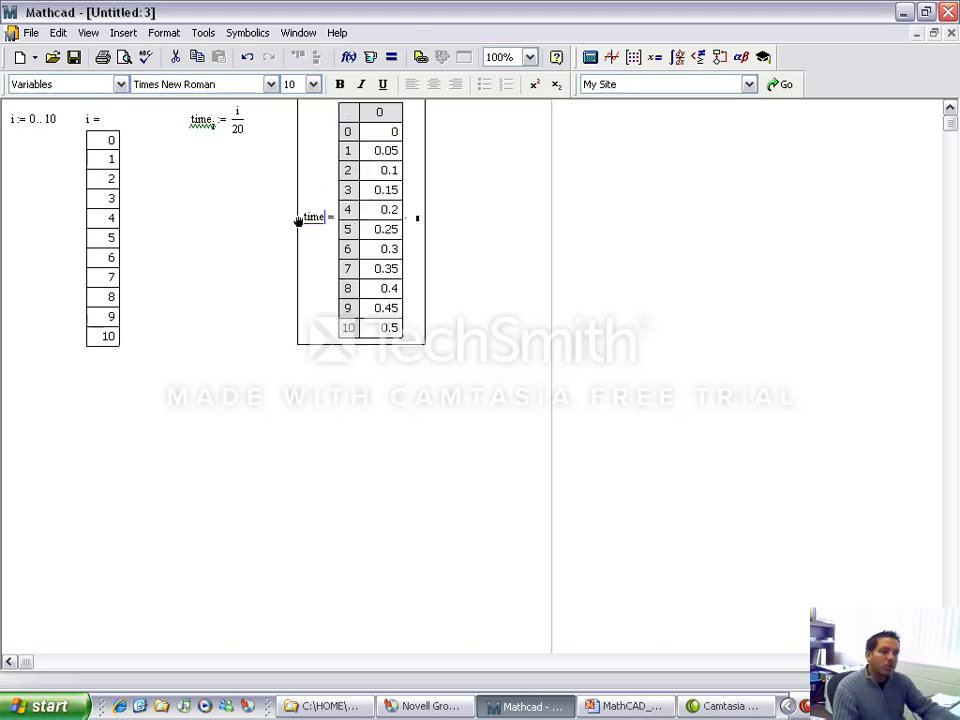
pyautogui.click(482, 262)
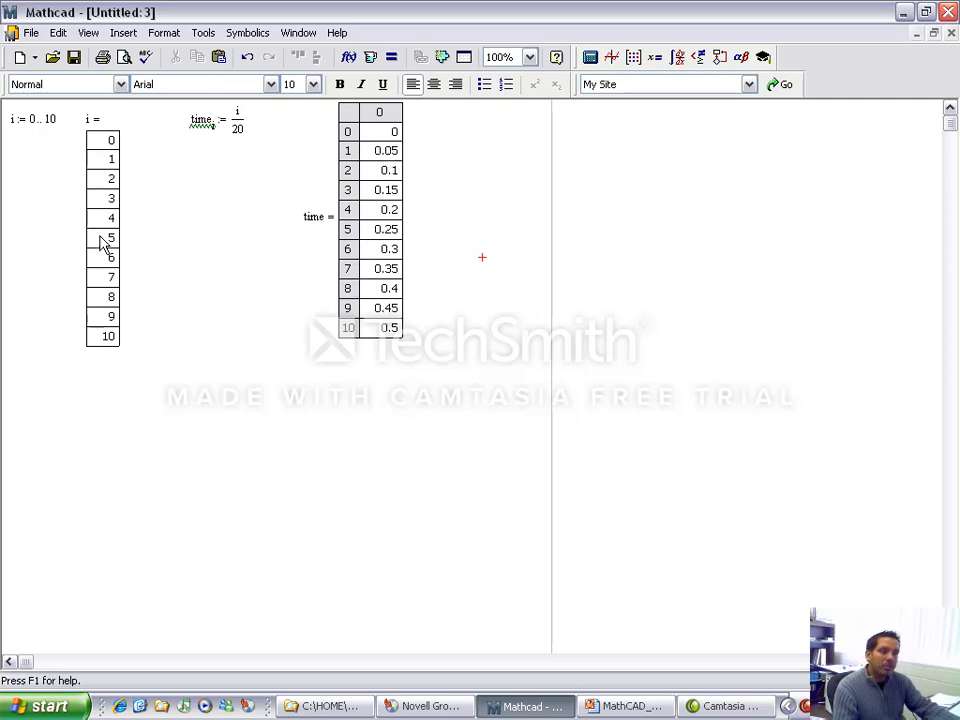
pyautogui.click(388, 190)
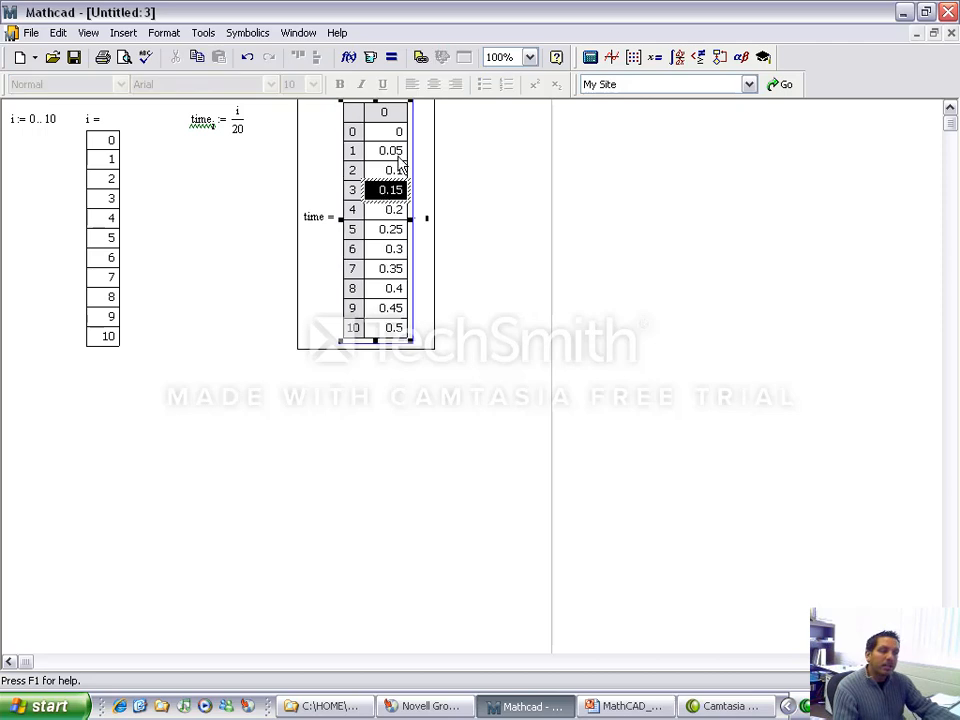
pyautogui.click(475, 236)
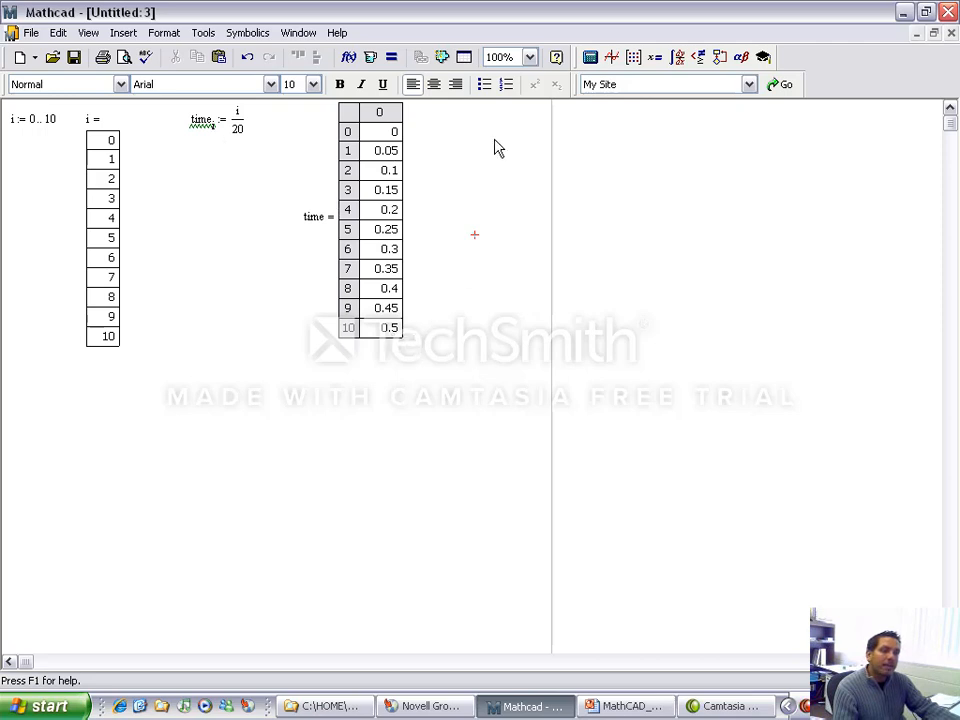
# Step: Evaluate the element of time with subscript 3 to the right of the time table
pyautogui.click(429, 130)
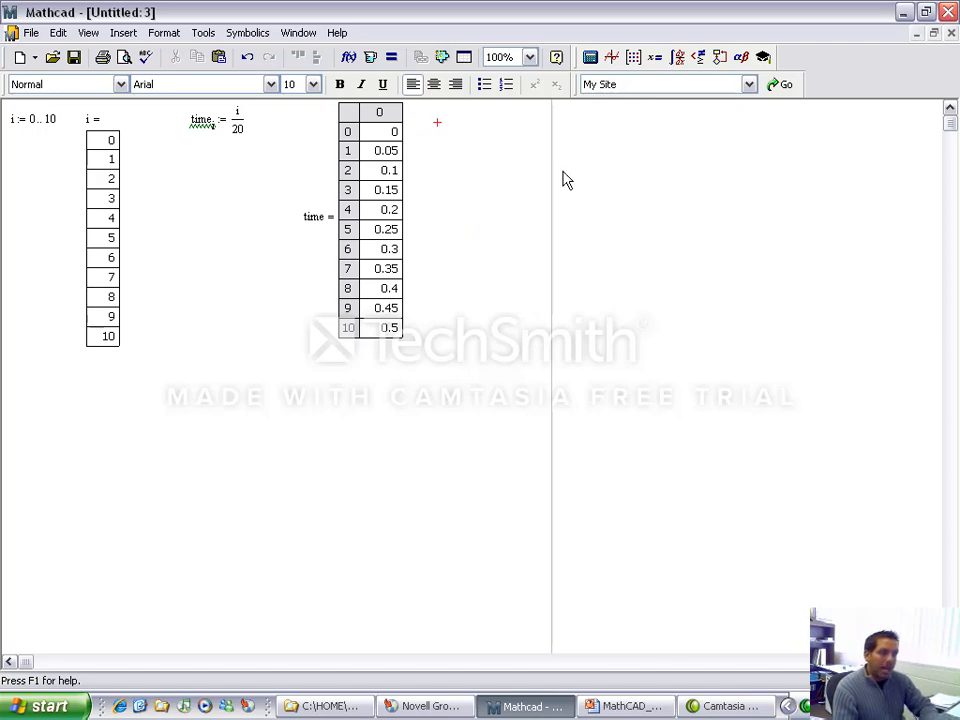
pyautogui.write('time')
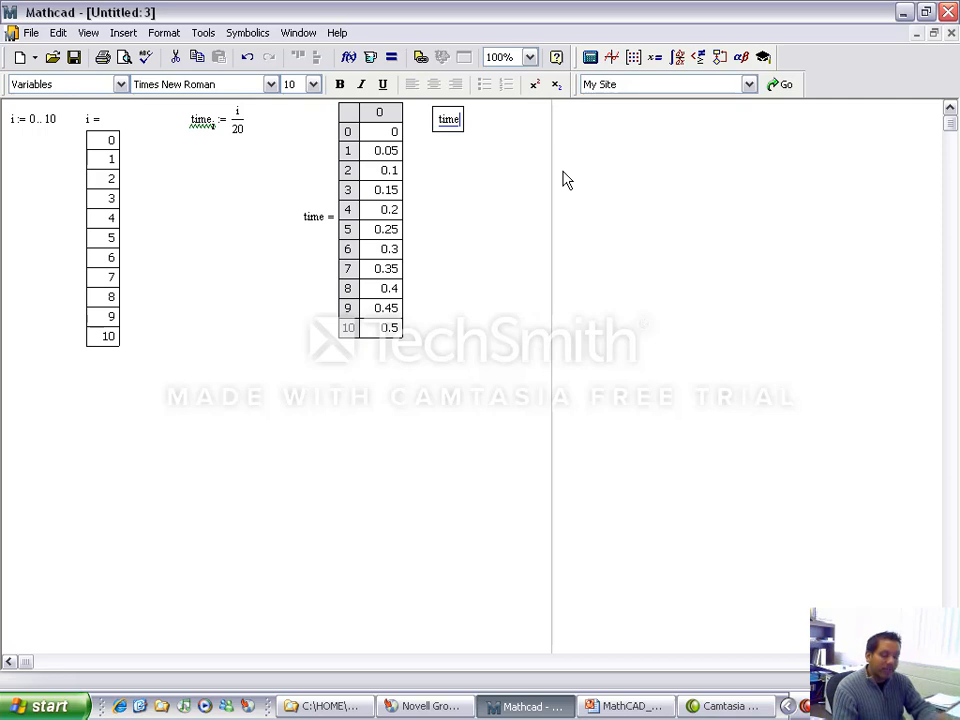
pyautogui.write('.')
pyautogui.write('3=')
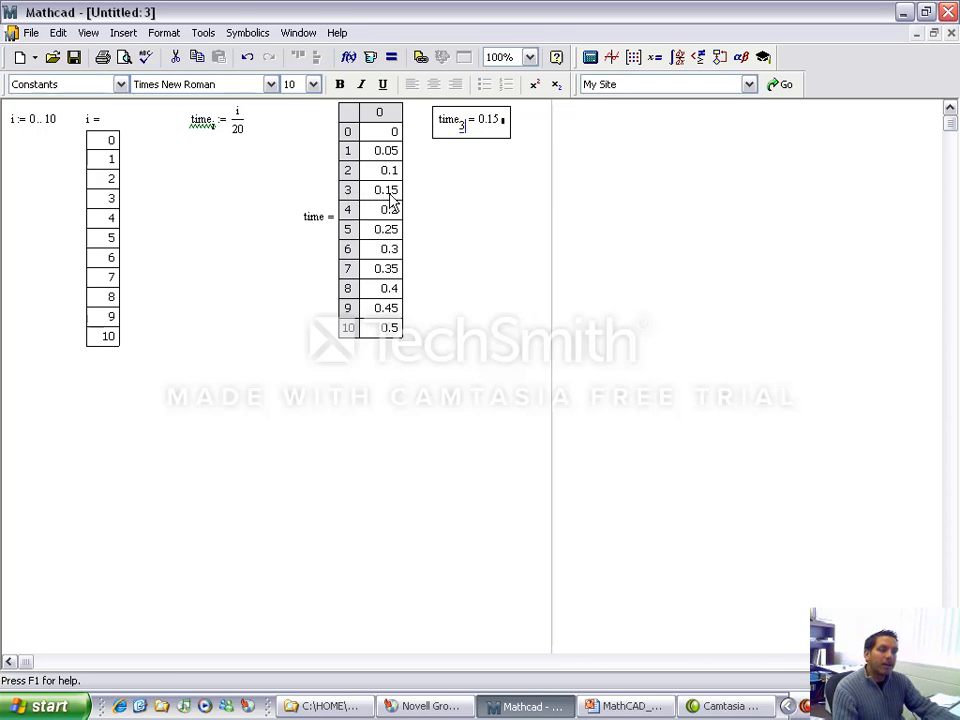
# Step: Evaluate the element of time with subscript 7 directly below the subscript 3 result
pyautogui.click(429, 160)
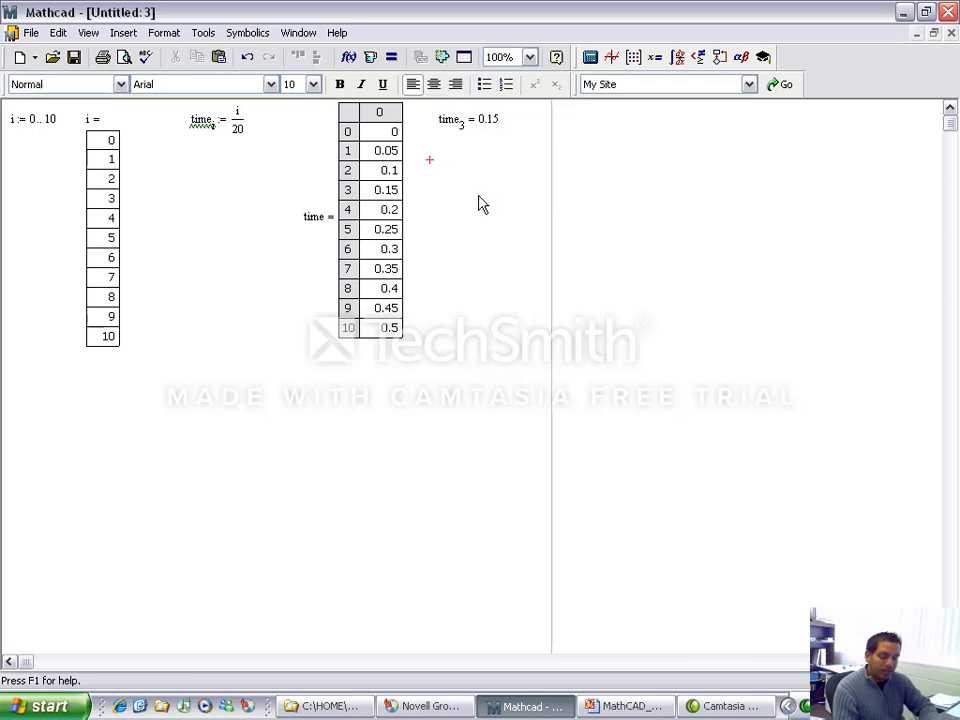
pyautogui.write('time')
pyautogui.press('[')
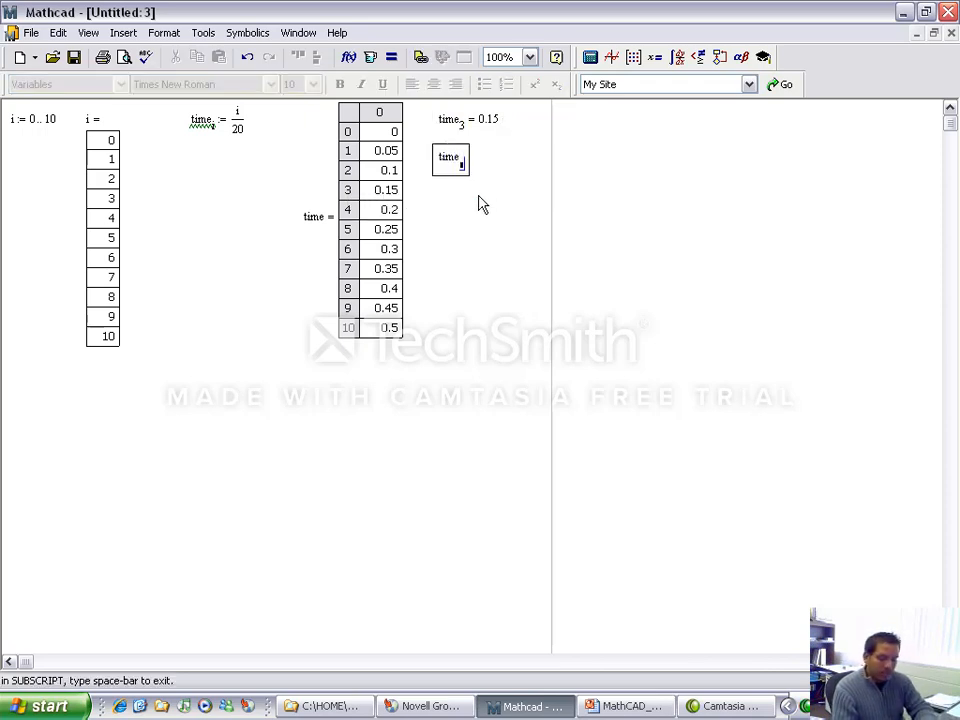
pyautogui.write('3')
pyautogui.write('7')
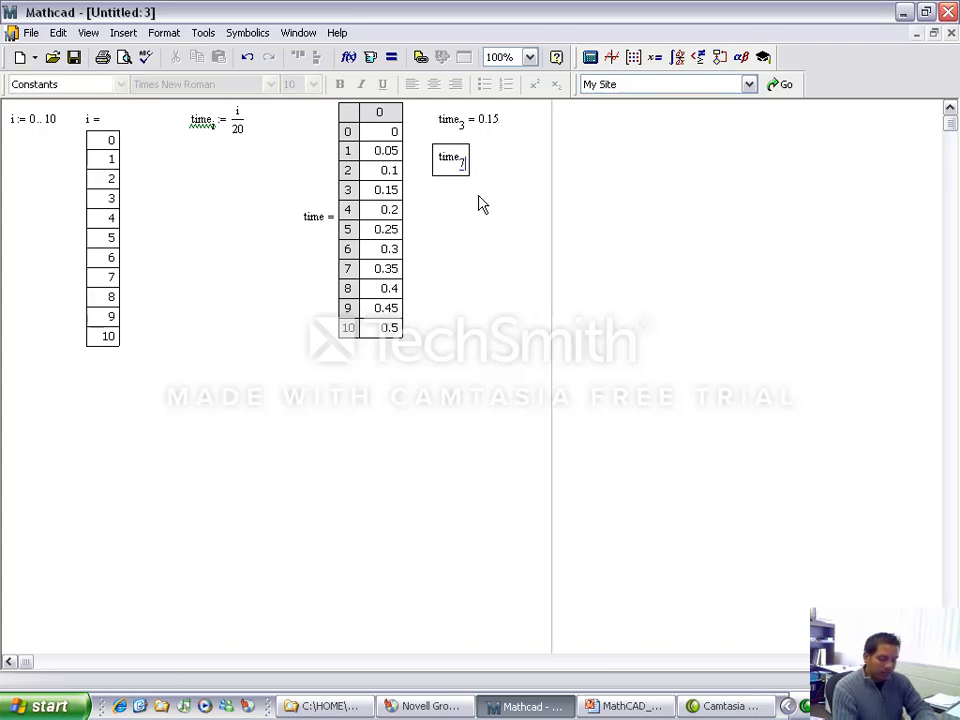
pyautogui.write('= 0.35')
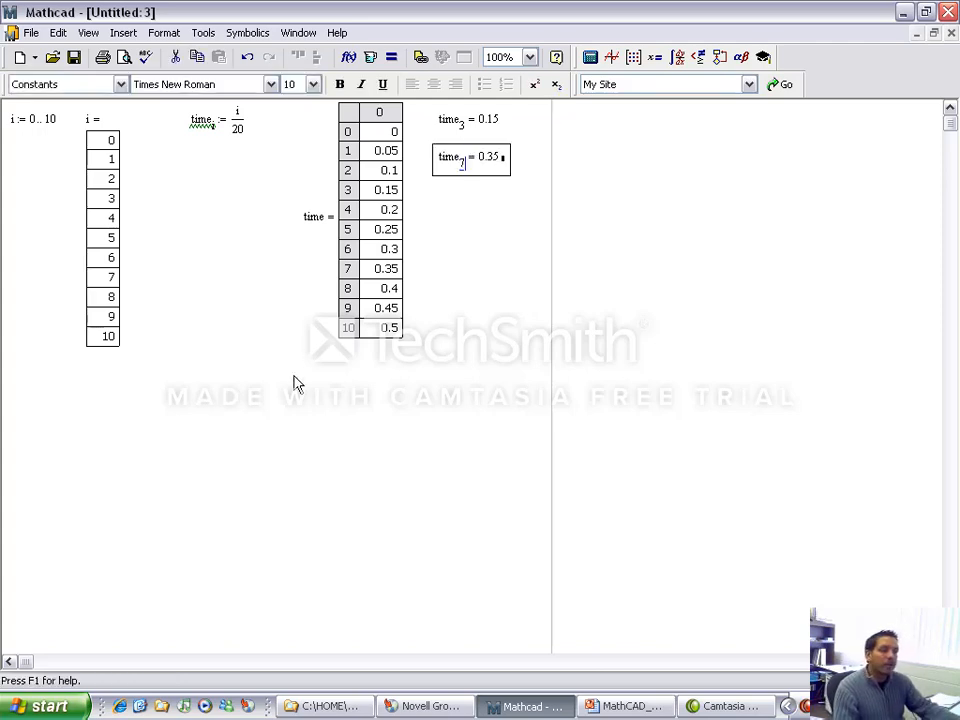
# Step: Define x as 10·time below the i table, checking the formula on the Indexing slide in PowerPoint and returning to Mathcad
pyautogui.click(17, 401)
pyautogui.press('Left')
pyautogui.press('Up')
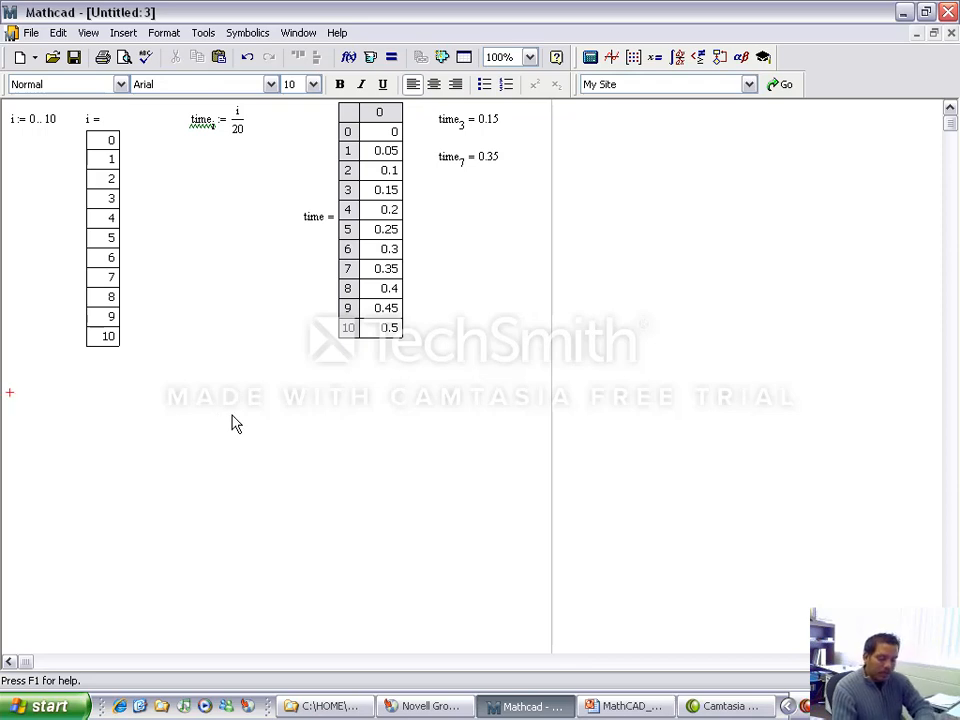
pyautogui.write('x:')
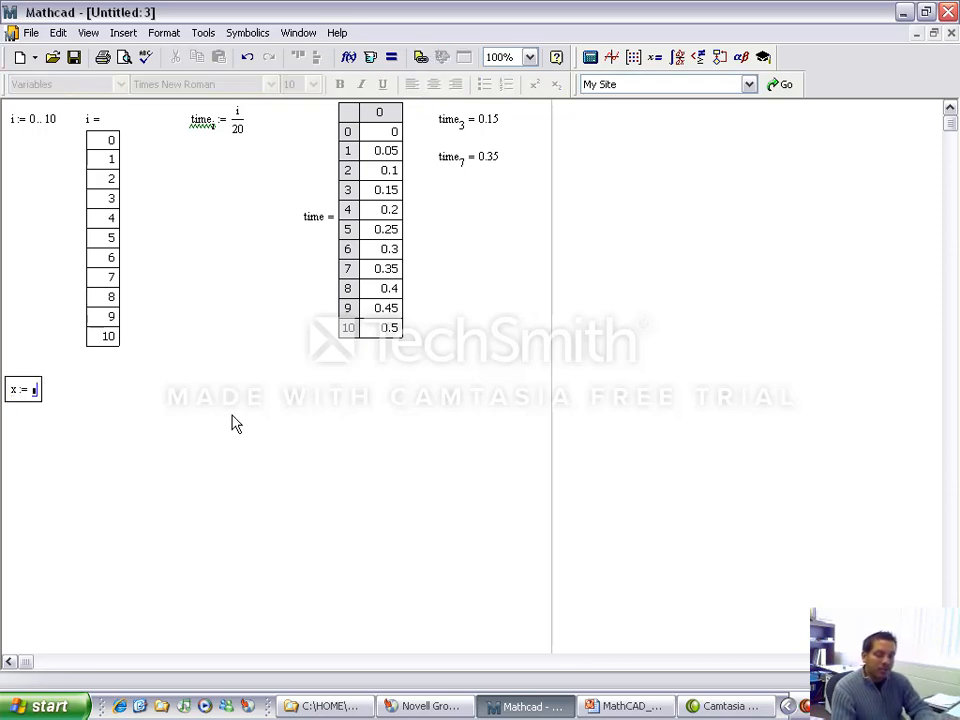
pyautogui.write('10')
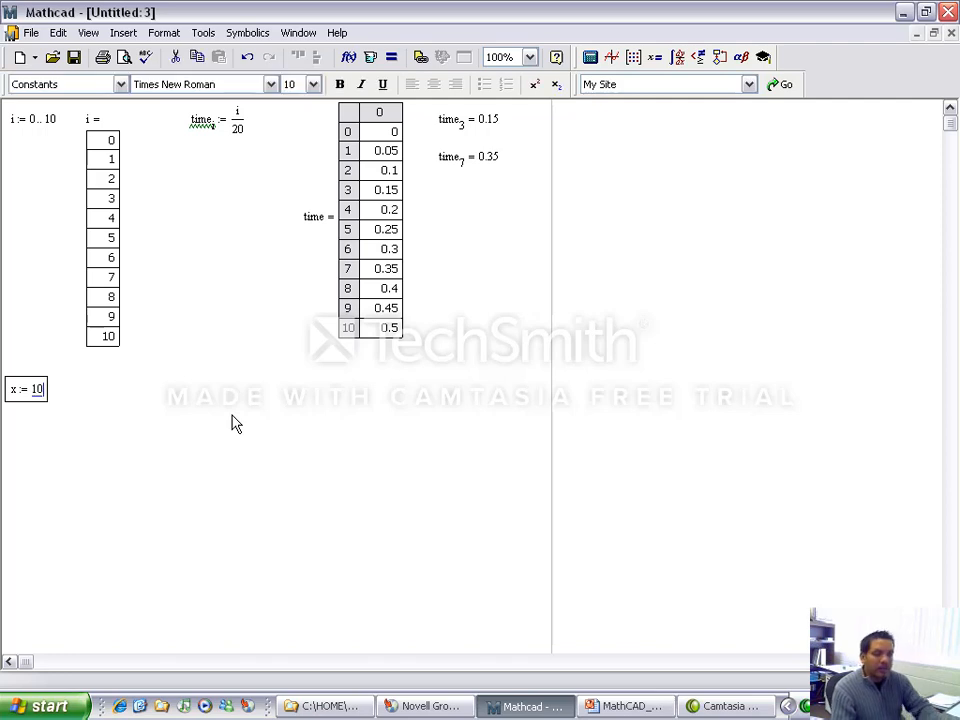
pyautogui.write('*')
pyautogui.press('BackSpace')
pyautogui.press('BackSpace')
pyautogui.press('BackSpace')
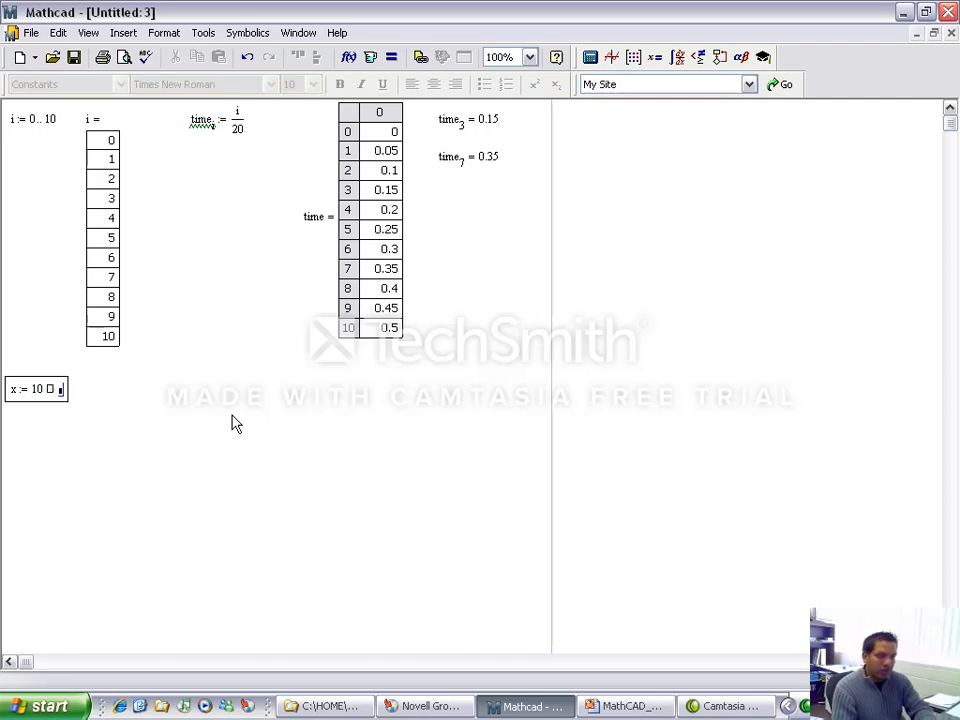
pyautogui.click(613, 710)
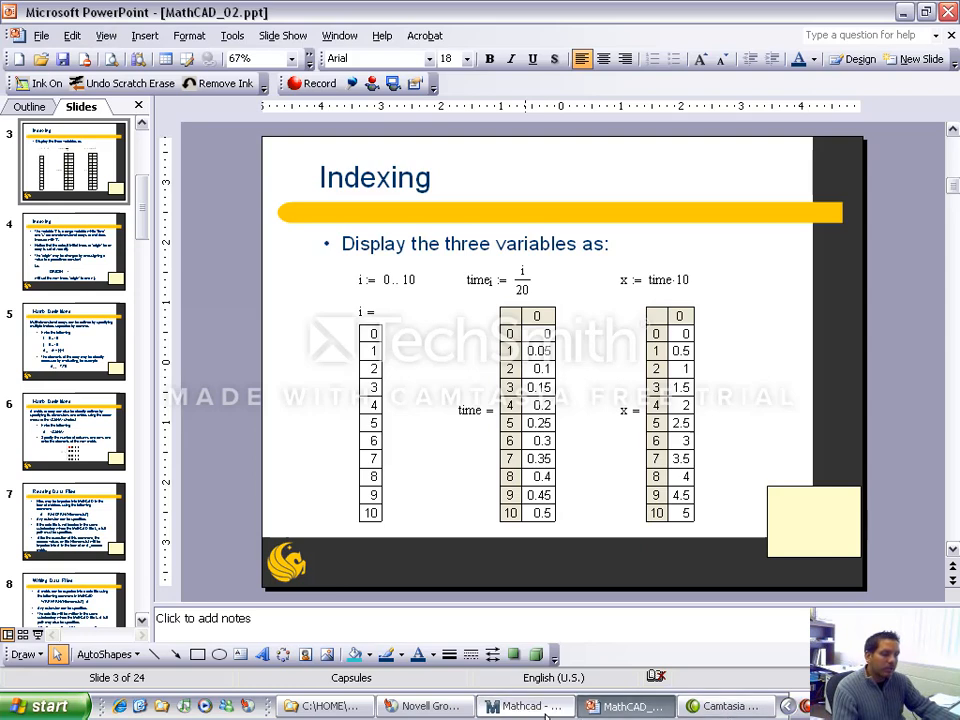
pyautogui.click(540, 708)
pyautogui.write('10*time')
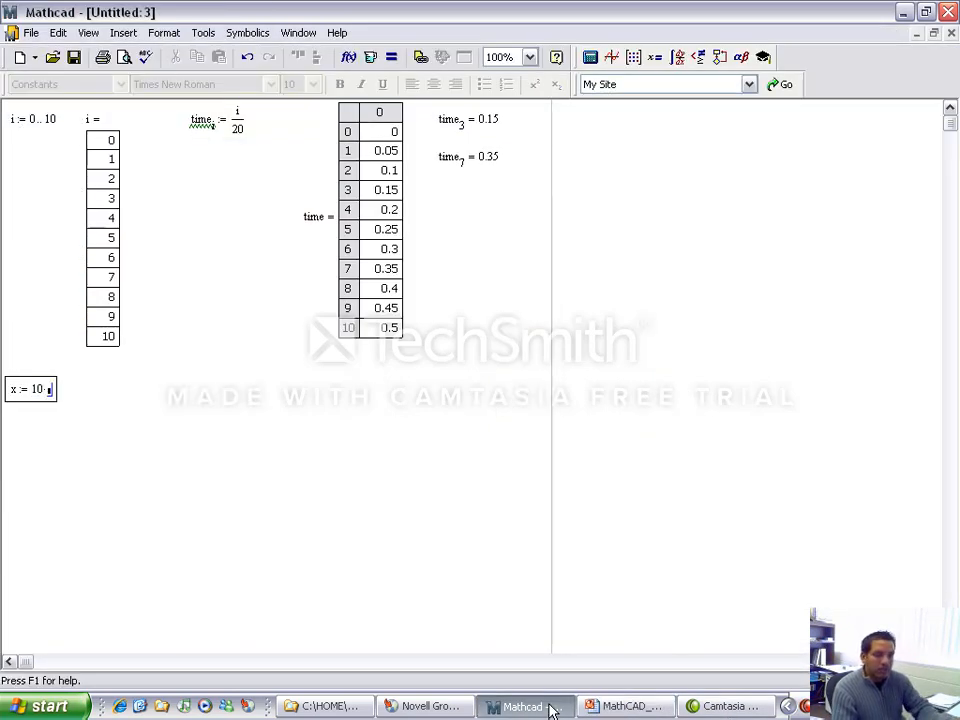
pyautogui.press('Return')
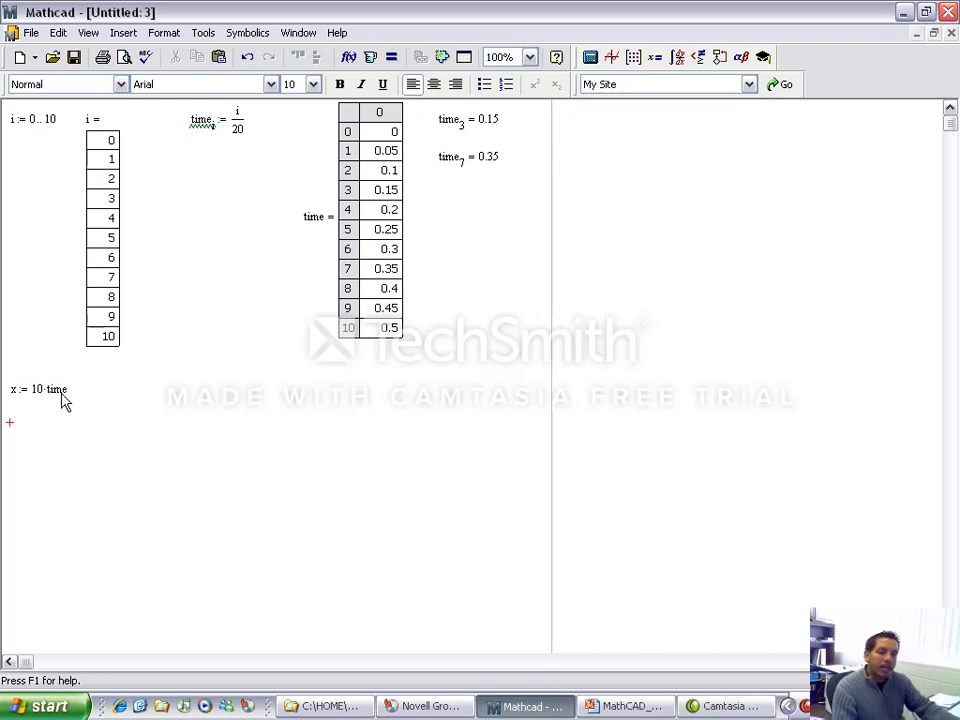
# Step: Evaluate x to the right of its definition to display its table of values
pyautogui.click(154, 440)
pyautogui.write('x=')
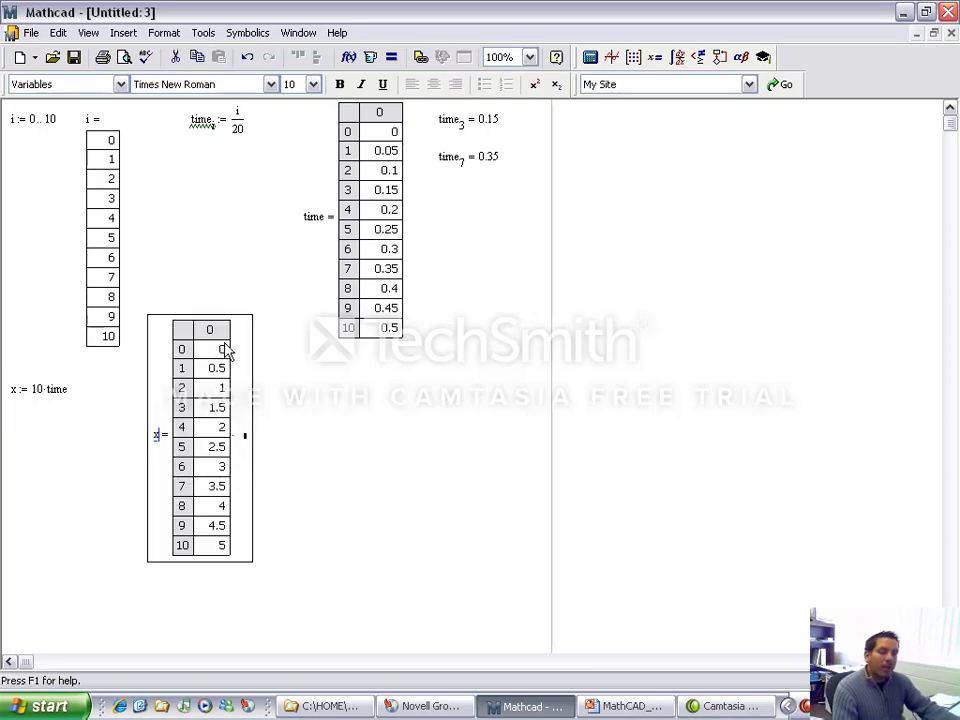
pyautogui.click(377, 446)
# Step: Delete the x definition together with its output table and place the insertion point in the cleared area
pyautogui.moveTo(348, 430); pyautogui.dragTo(42, 396)
pyautogui.press('Delete')
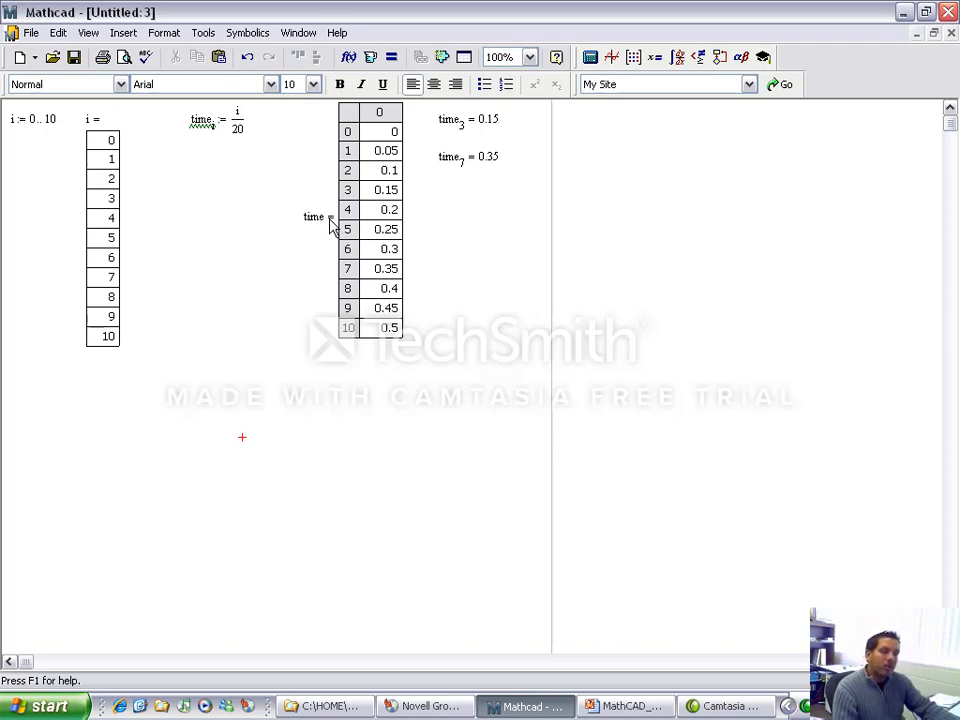
pyautogui.click(264, 326)
pyautogui.click(9, 414)
# Step: Switch to PowerPoint and show the Indexing slide on changing the array ORIGIN, then end the slide show
pyautogui.click(584, 708)
pyautogui.click(34, 634)
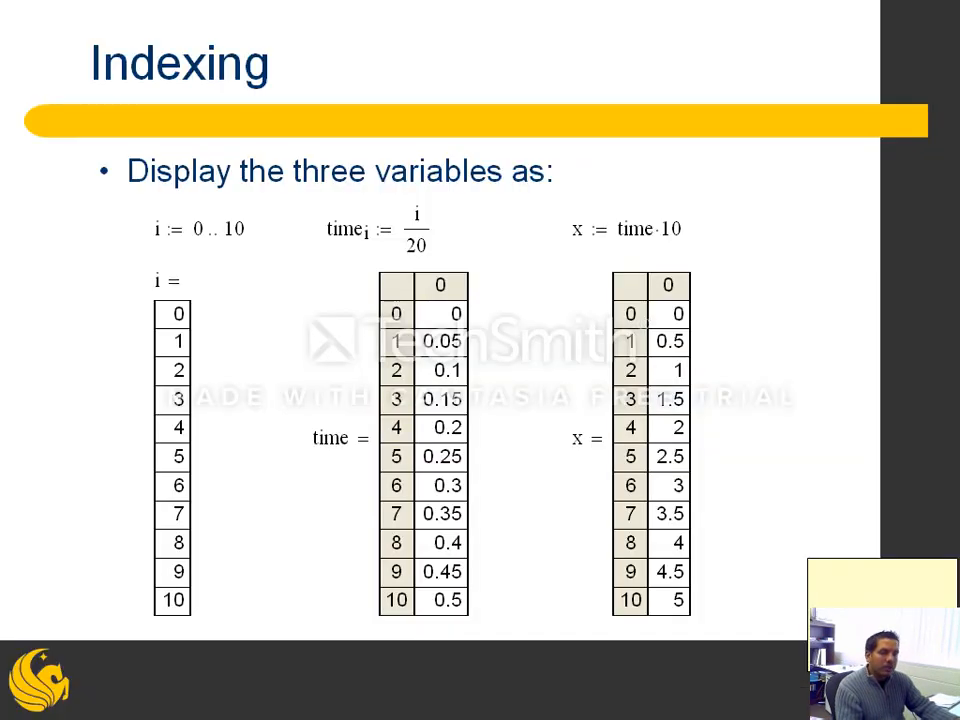
pyautogui.press('Right')
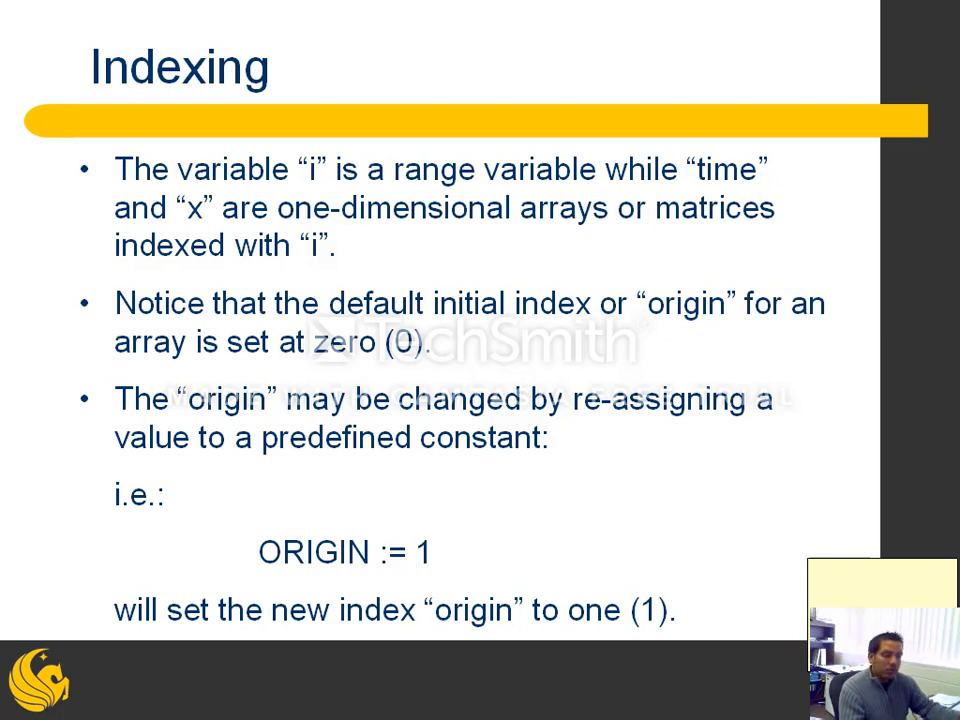
pyautogui.press('Escape')
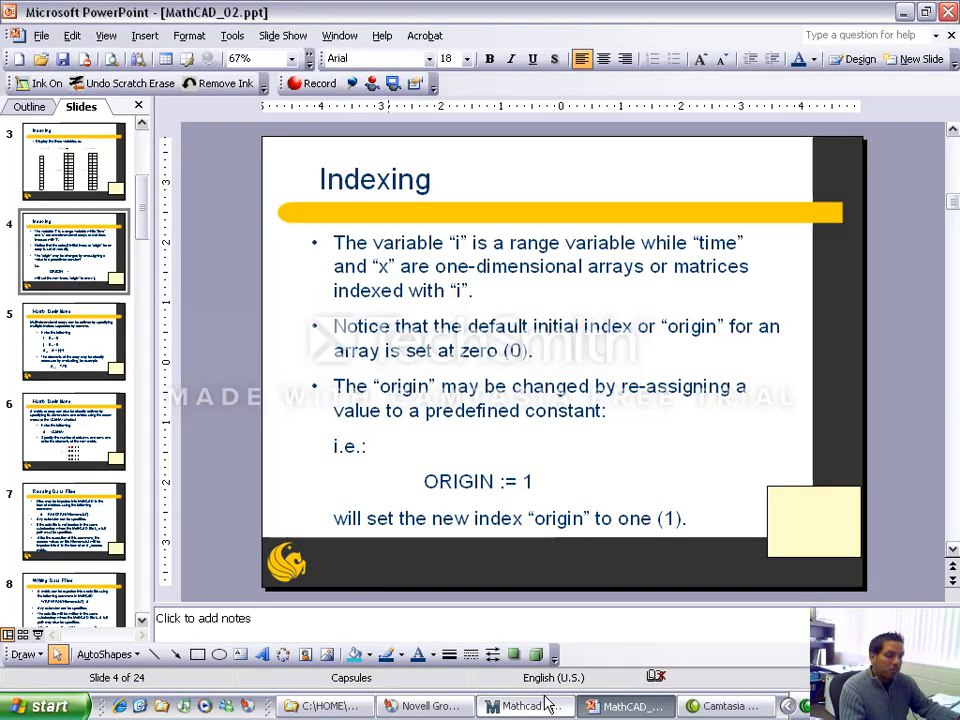
# Step: Return to Mathcad and move all existing regions down together to free a line above the i definition
pyautogui.click(530, 706)
pyautogui.moveTo(24, 399); pyautogui.dragTo(545, 126)
pyautogui.moveTo(43, 122); pyautogui.dragTo(37, 150)
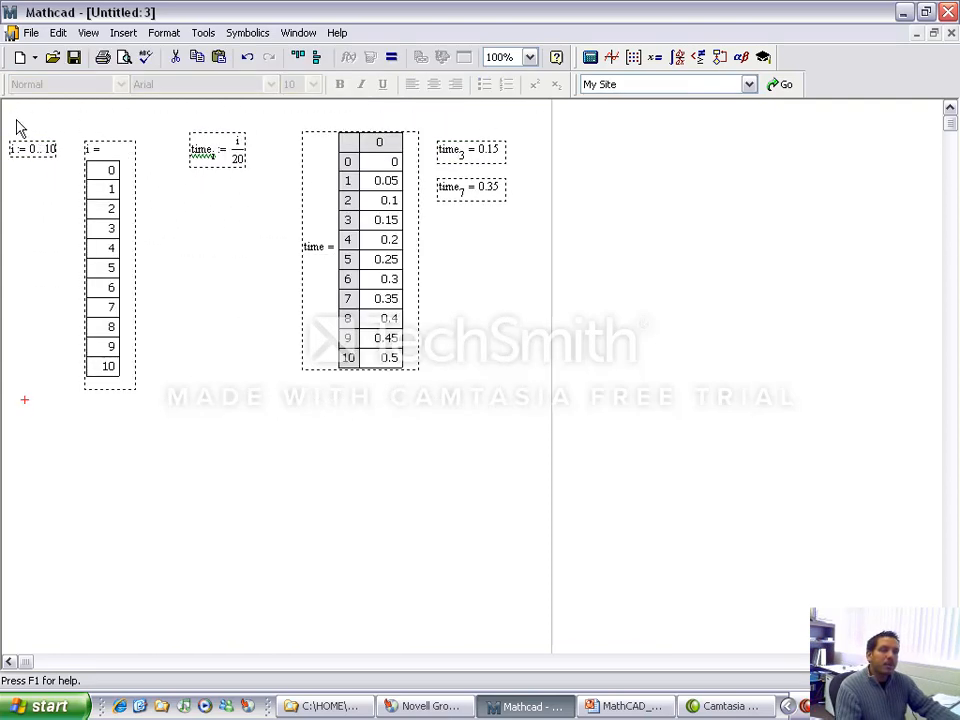
# Step: Define ORIGIN := 1 on the free line above the i definition
pyautogui.click(10, 117)
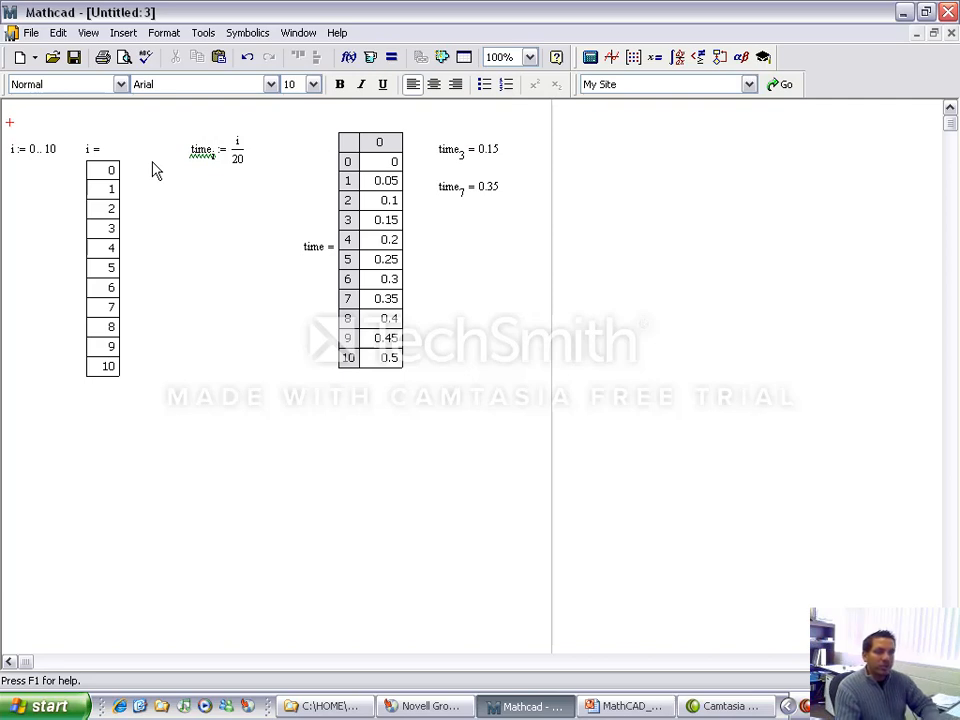
pyautogui.write('ORIGIN := 1')
pyautogui.click(272, 510)
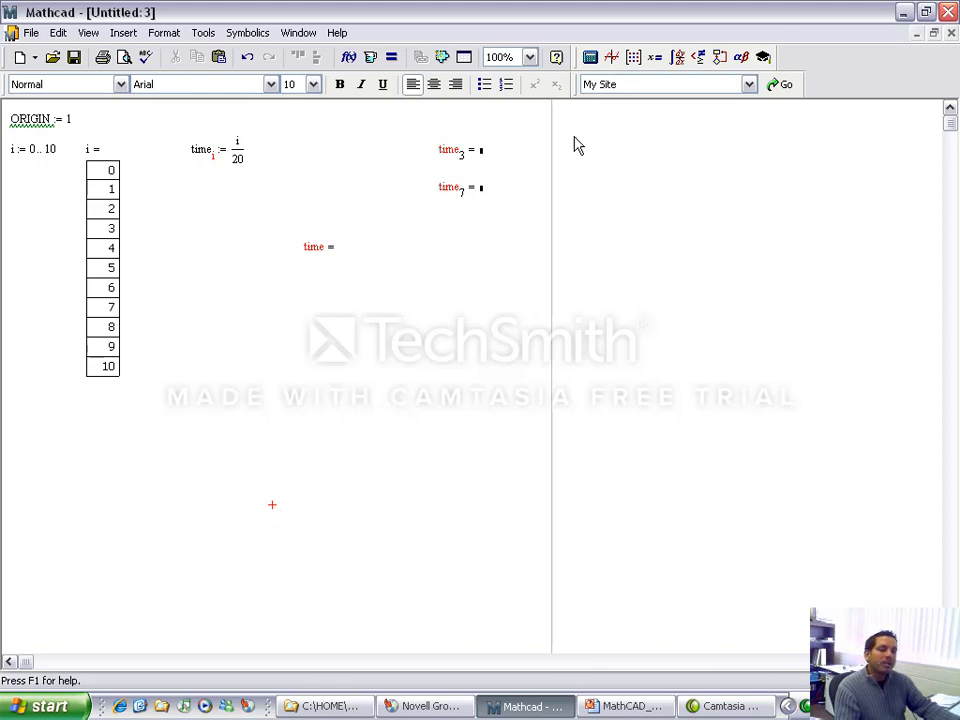
# Step: Change the start of the i range to 1 so the definition reads i := 1..10
pyautogui.click(33, 151)
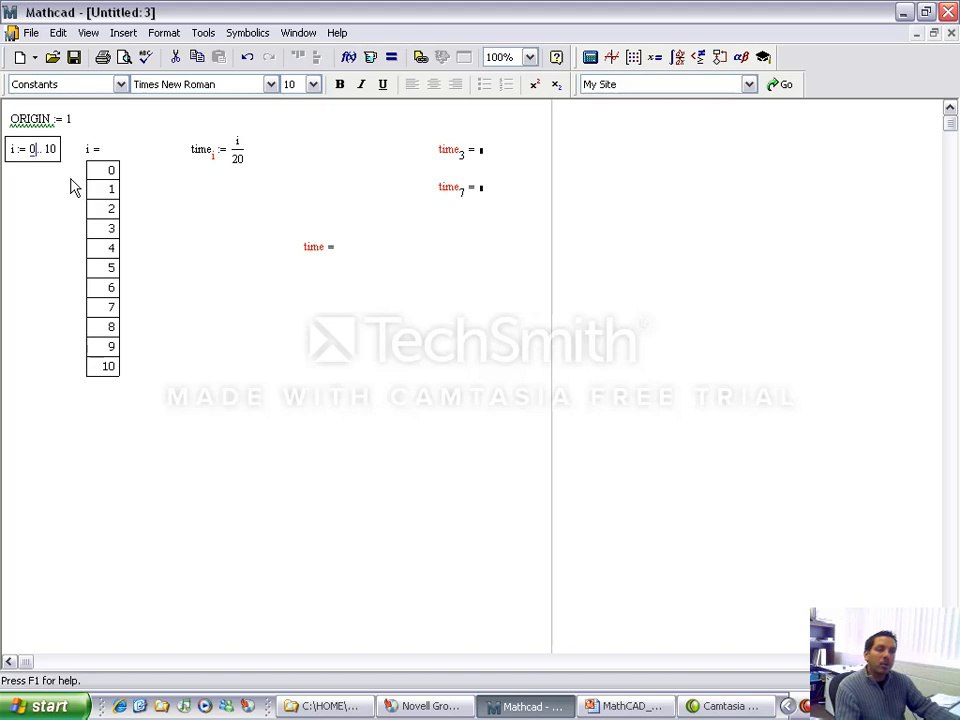
pyautogui.press('BackSpace')
pyautogui.write('1')
pyautogui.press('BackSpace')
pyautogui.write('0')
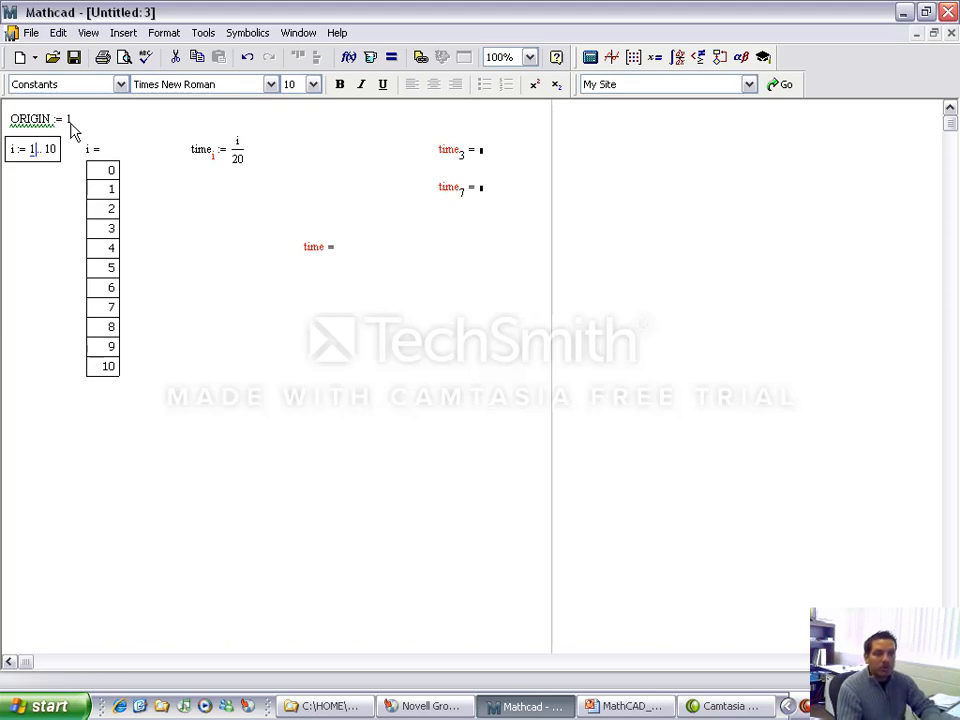
pyautogui.press('BackSpace')
pyautogui.write('1')
pyautogui.press('Return')
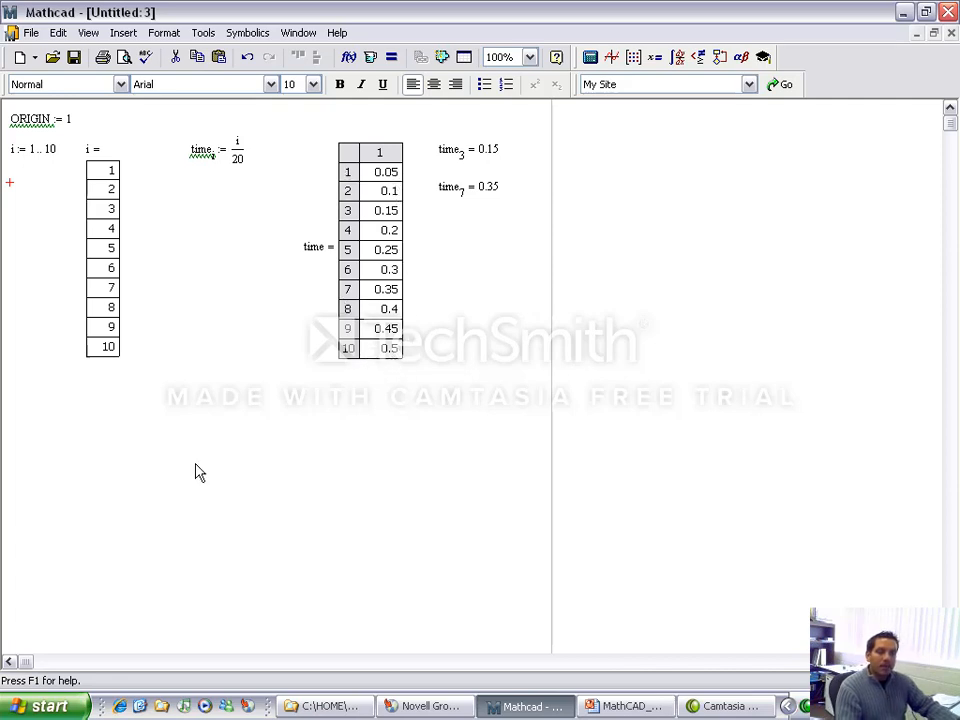
# Step: Delete the ORIGIN definition and set the Array Origin to 1 in the worksheet's built-in variables instead
pyautogui.moveTo(116, 118); pyautogui.dragTo(51, 124)
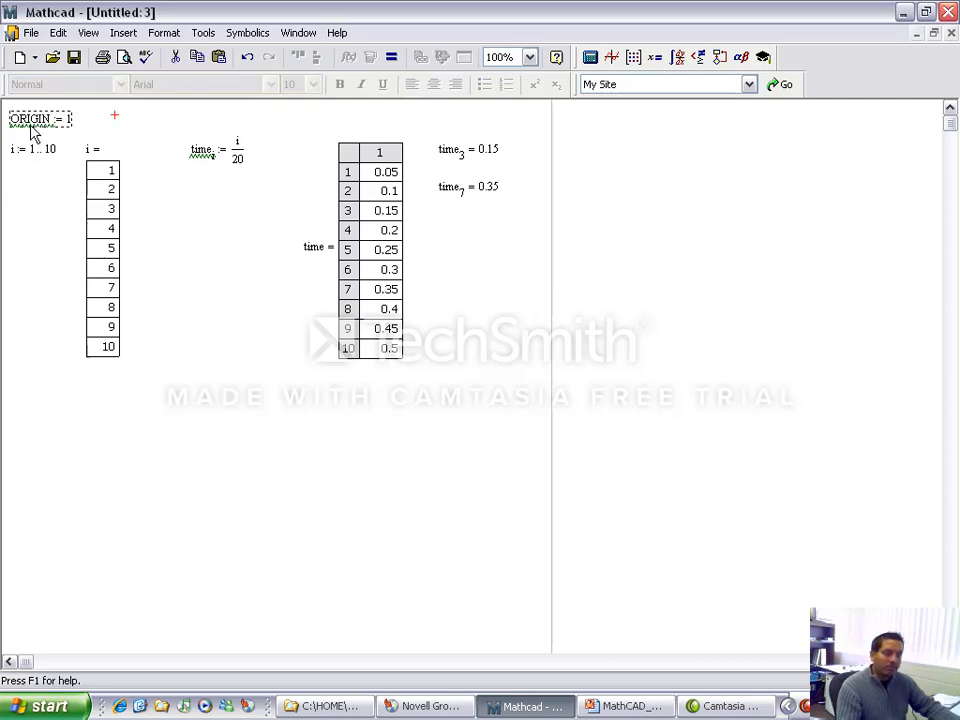
pyautogui.press('Delete')
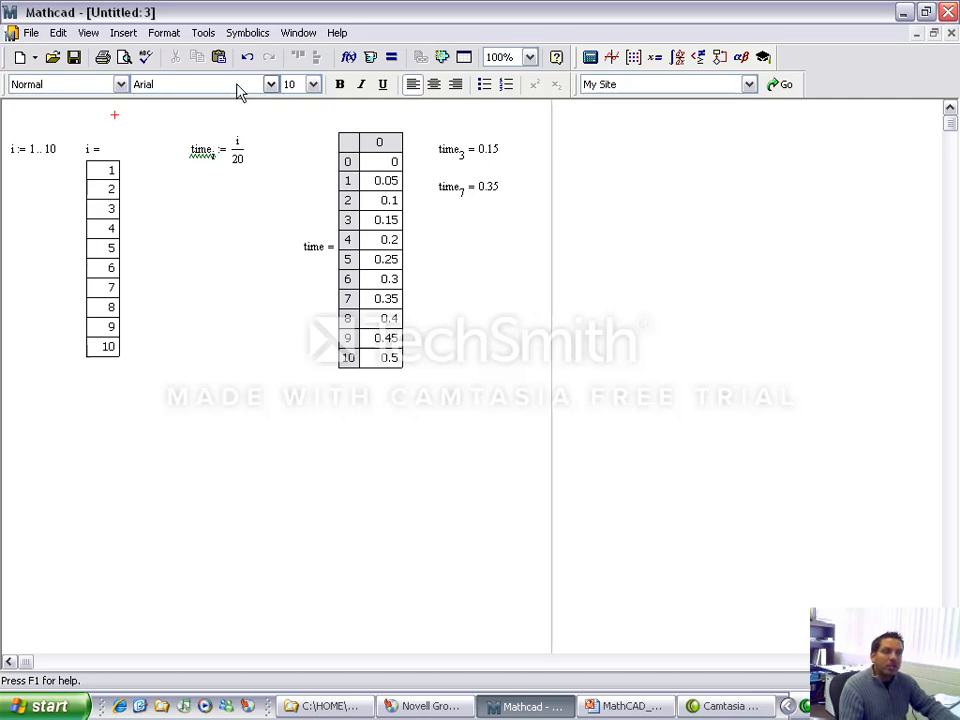
pyautogui.click(203, 33)
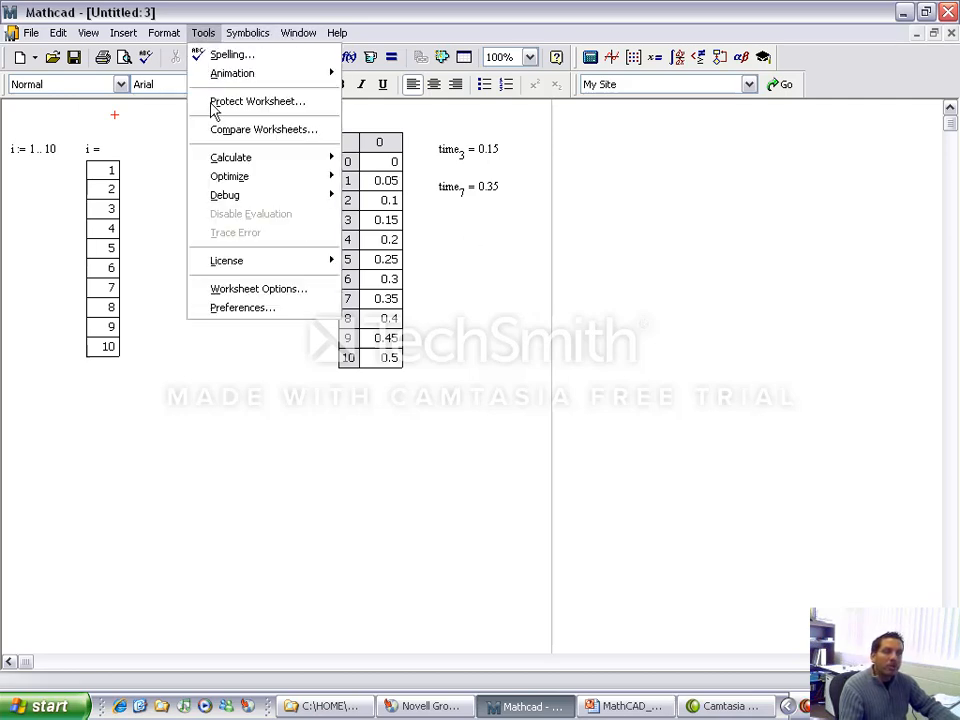
pyautogui.click(244, 290)
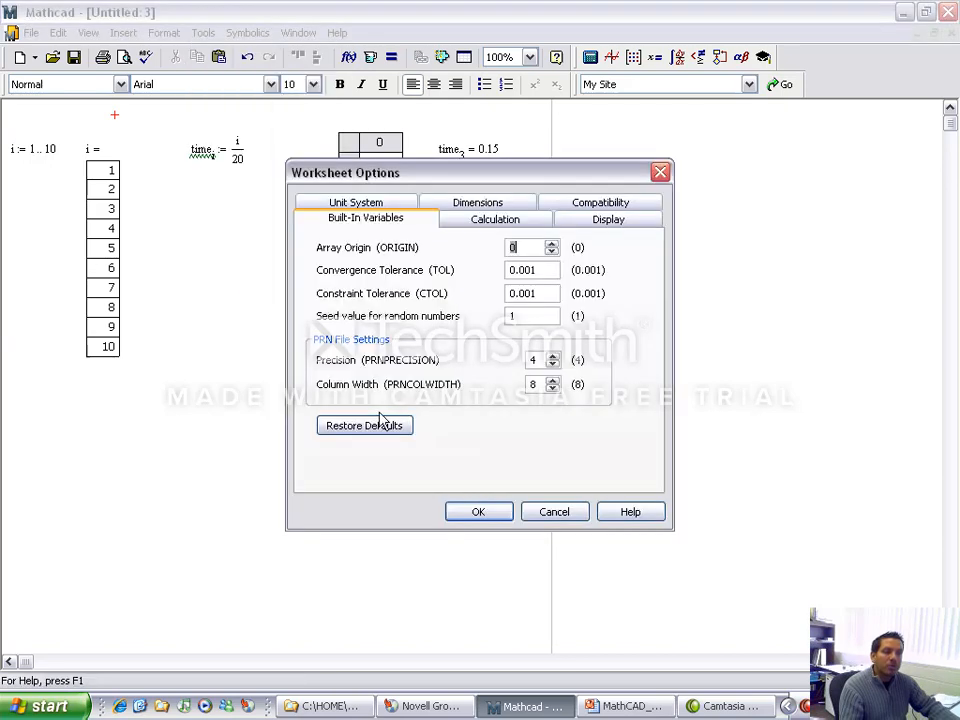
pyautogui.click(551, 243)
pyautogui.click(493, 513)
pyautogui.click(317, 505)
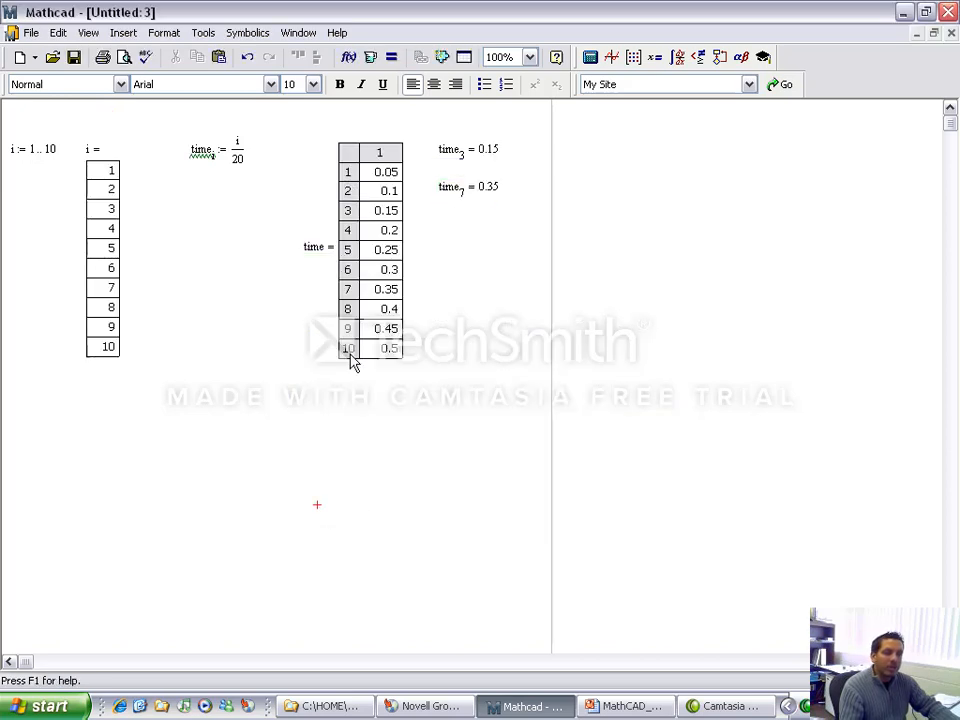
# Step: Reset the worksheet's built-in Array Origin to 0
pyautogui.click(203, 32)
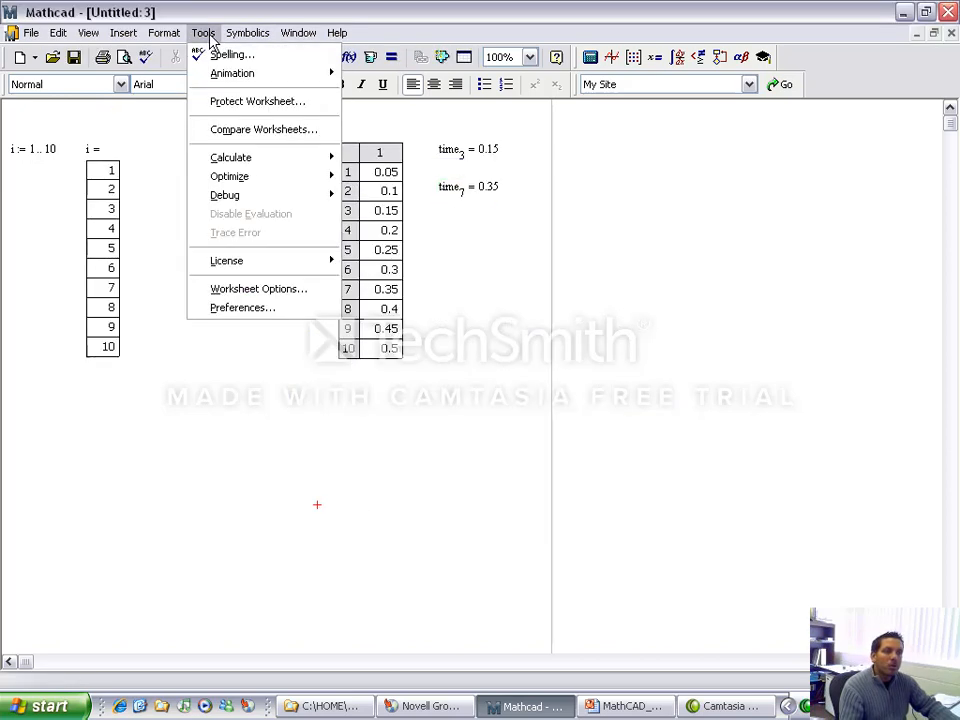
pyautogui.click(258, 289)
pyautogui.click(552, 251)
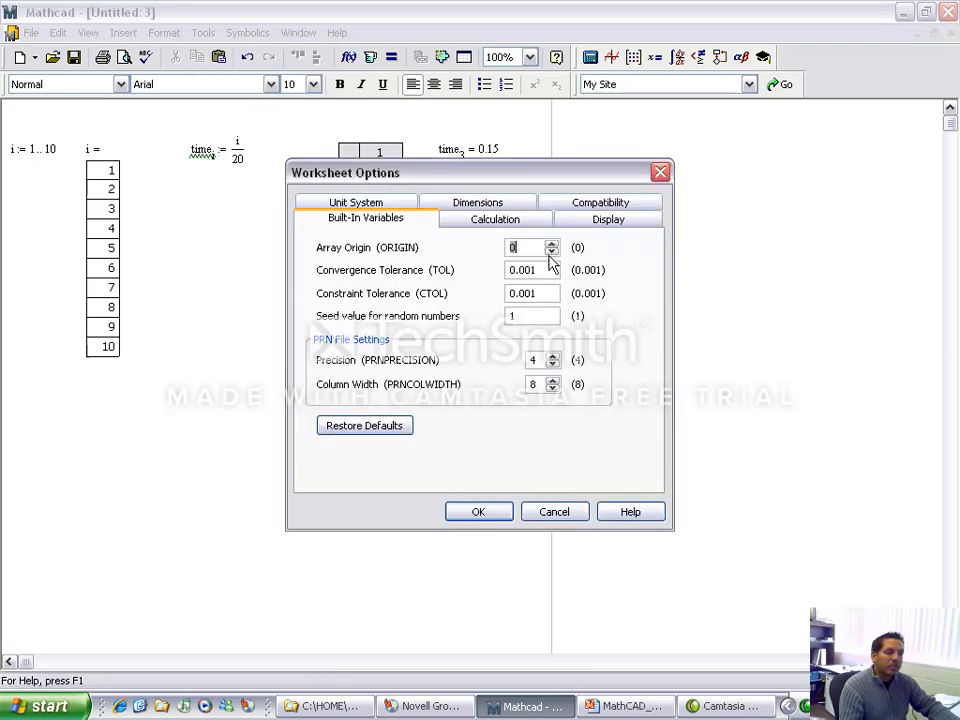
pyautogui.click(479, 511)
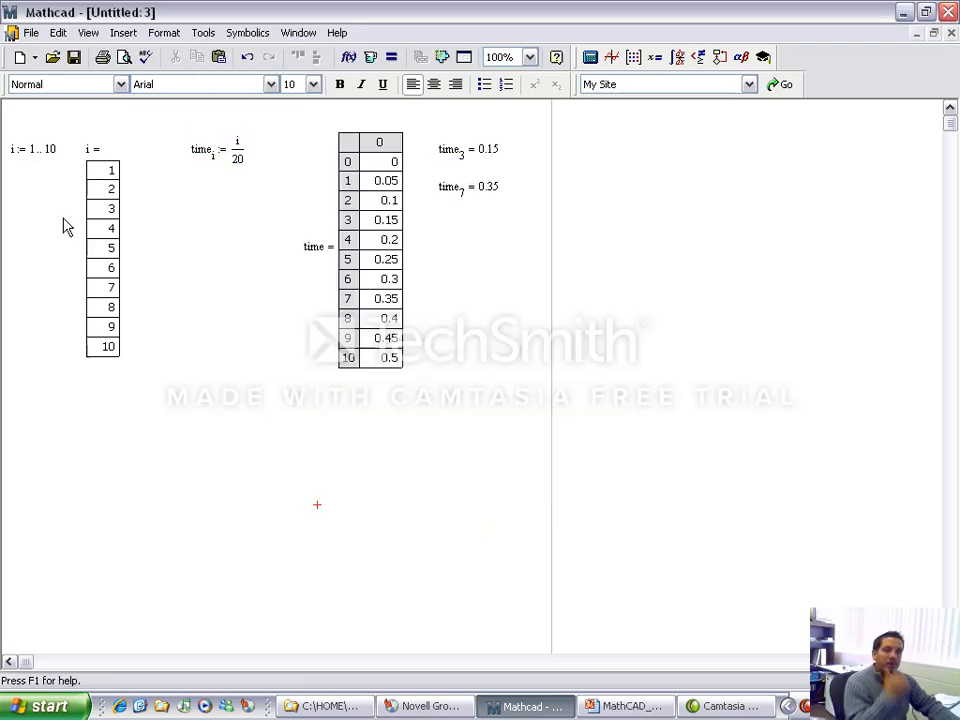
# Step: Set the start of the i range back to 0 and place the insertion point below the i table
pyautogui.click(35, 157)
pyautogui.write('0')
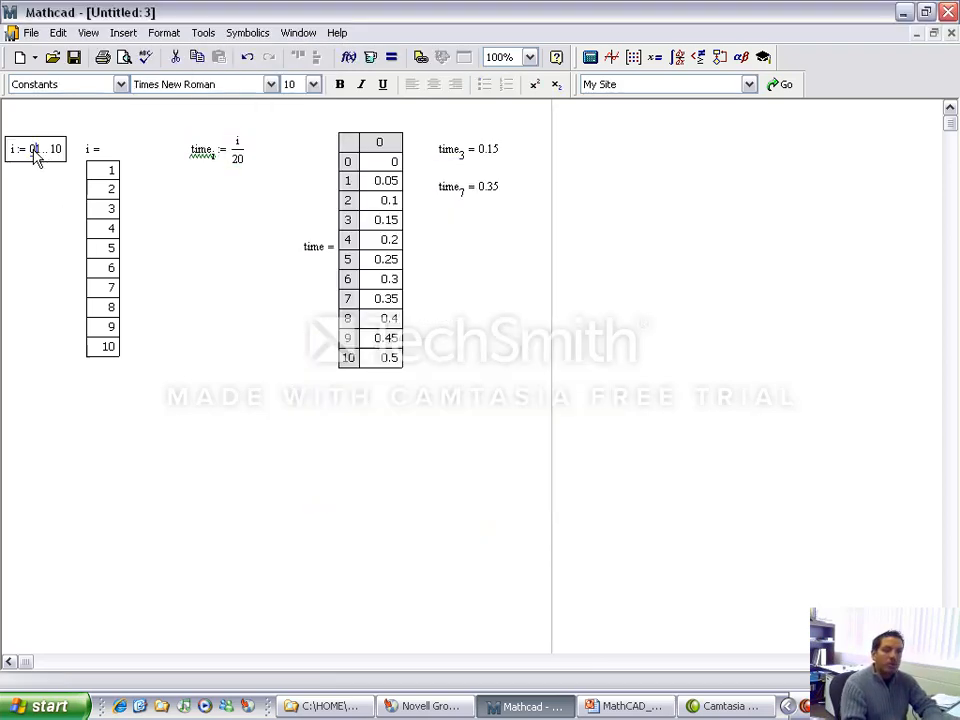
pyautogui.press('Delete')
pyautogui.press('Return')
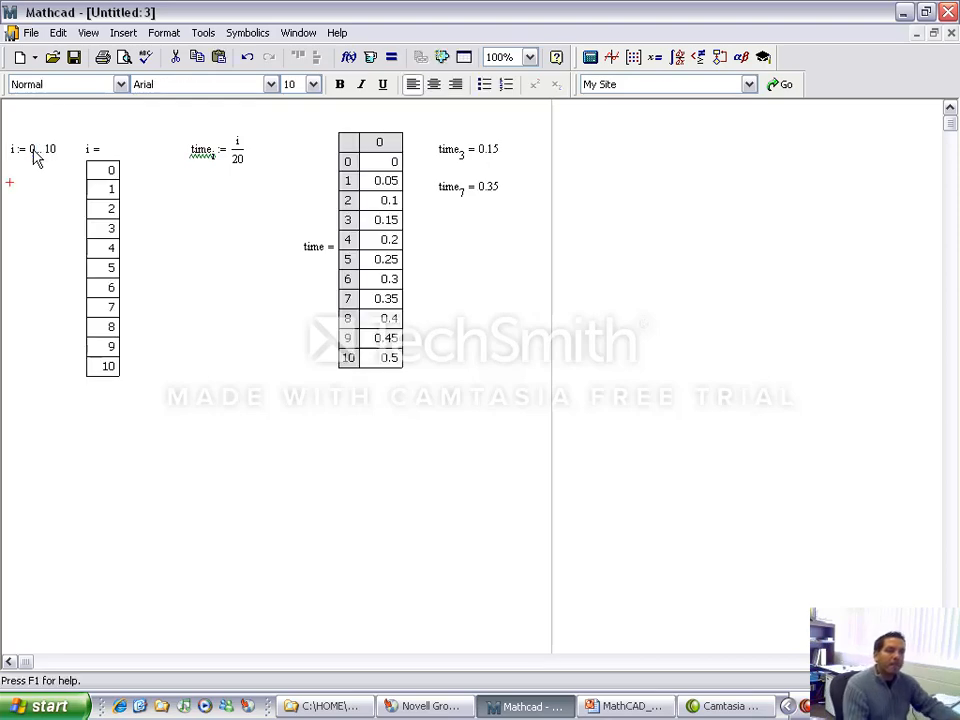
pyautogui.click(297, 447)
pyautogui.click(10, 430)
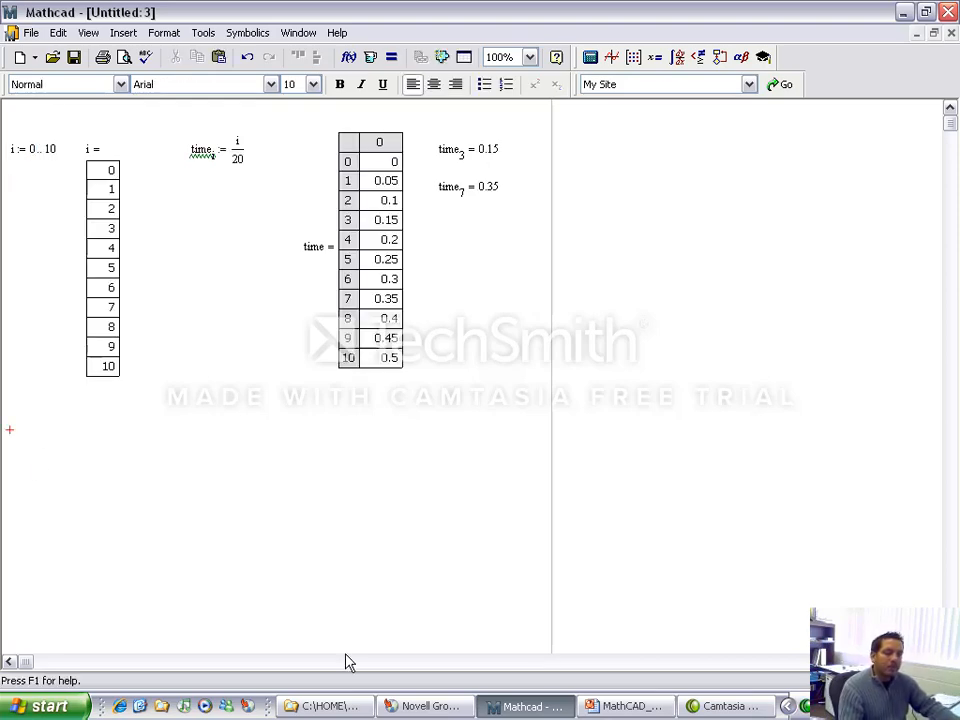
# Step: Switch to PowerPoint and show the Matrix Definitions slide in the slide show
pyautogui.click(628, 710)
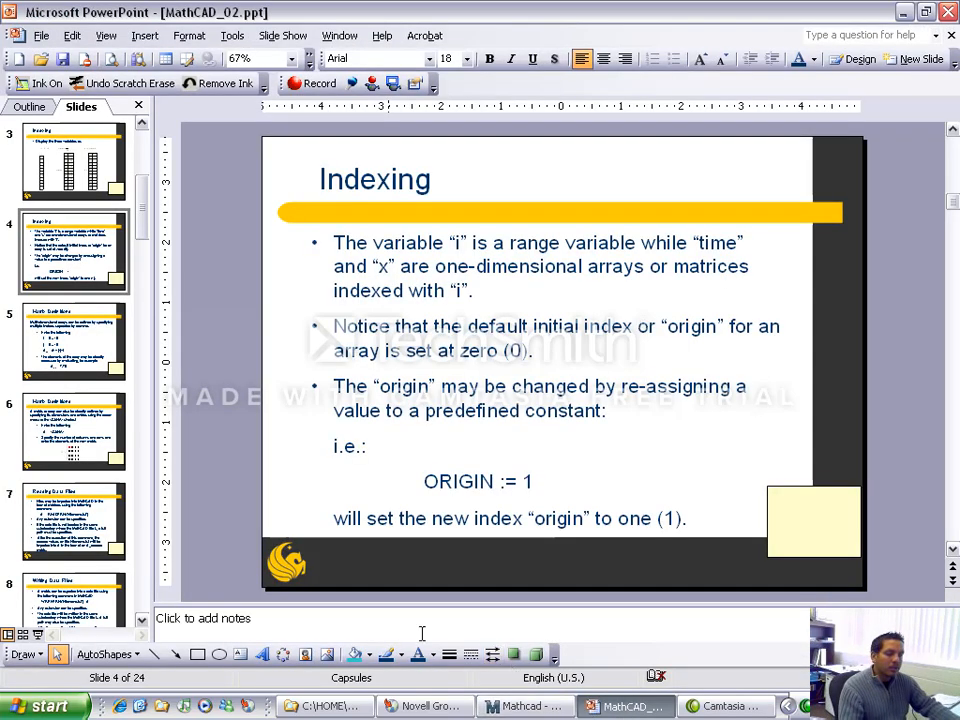
pyautogui.click(38, 634)
pyautogui.press('Right')
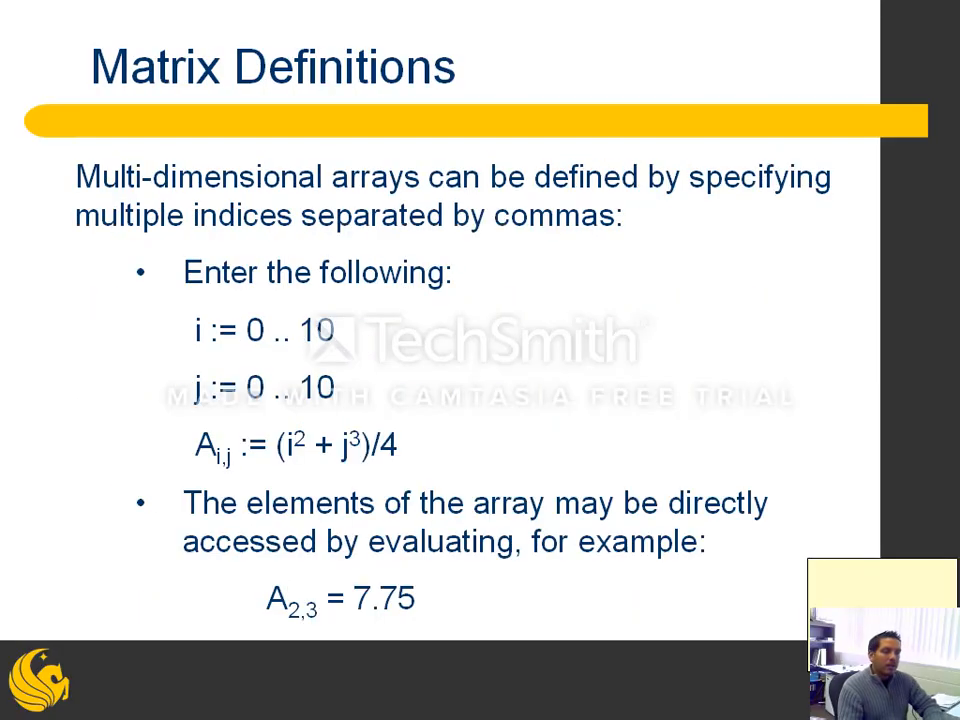
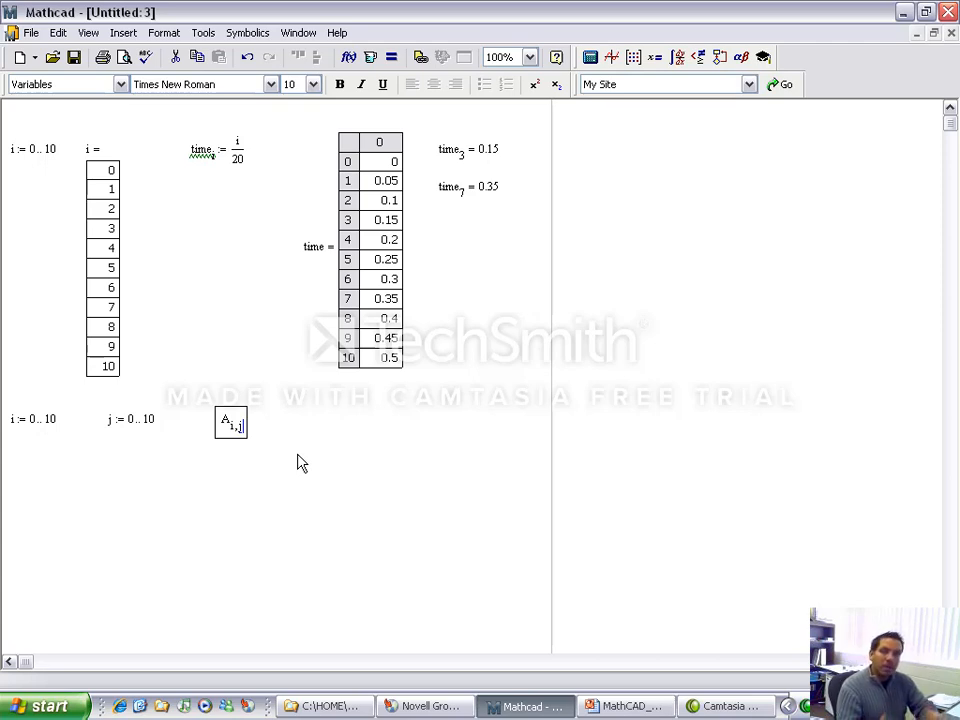
# Step: Complete the array definition A with indices i,j as (i^2 + j^3)/4 and display the full A table below it
pyautogui.write('=')
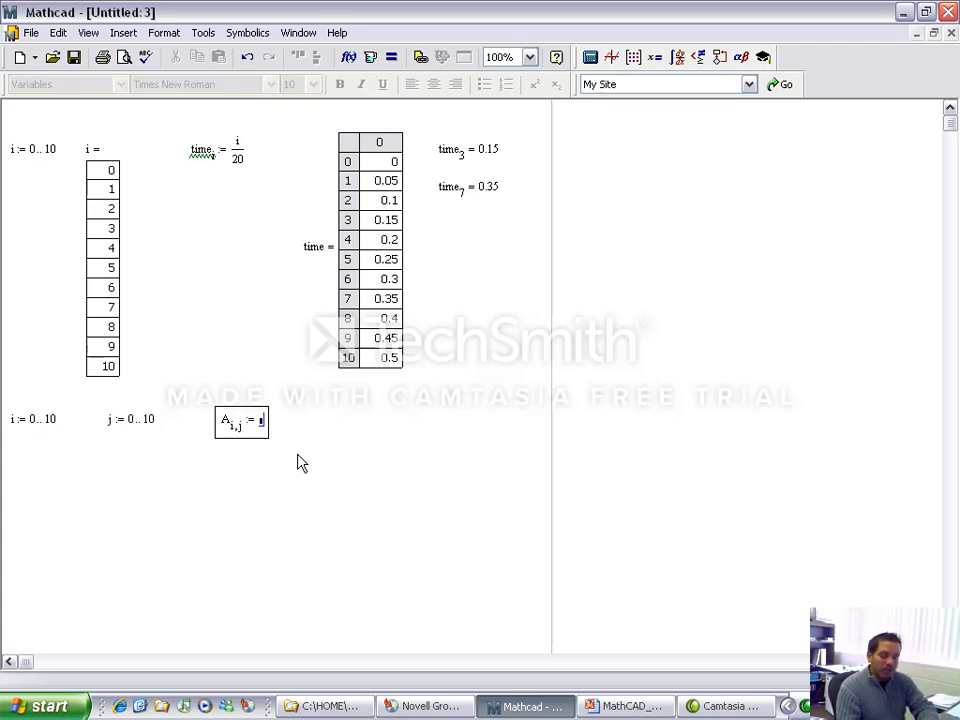
pyautogui.write('1^2')
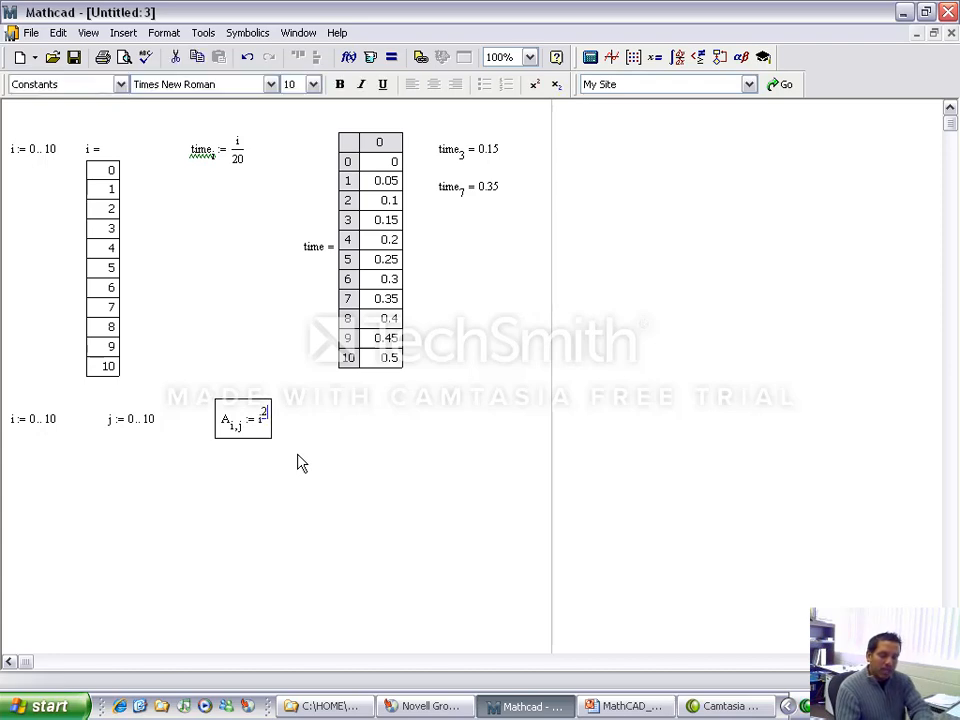
pyautogui.write(' +j^3')
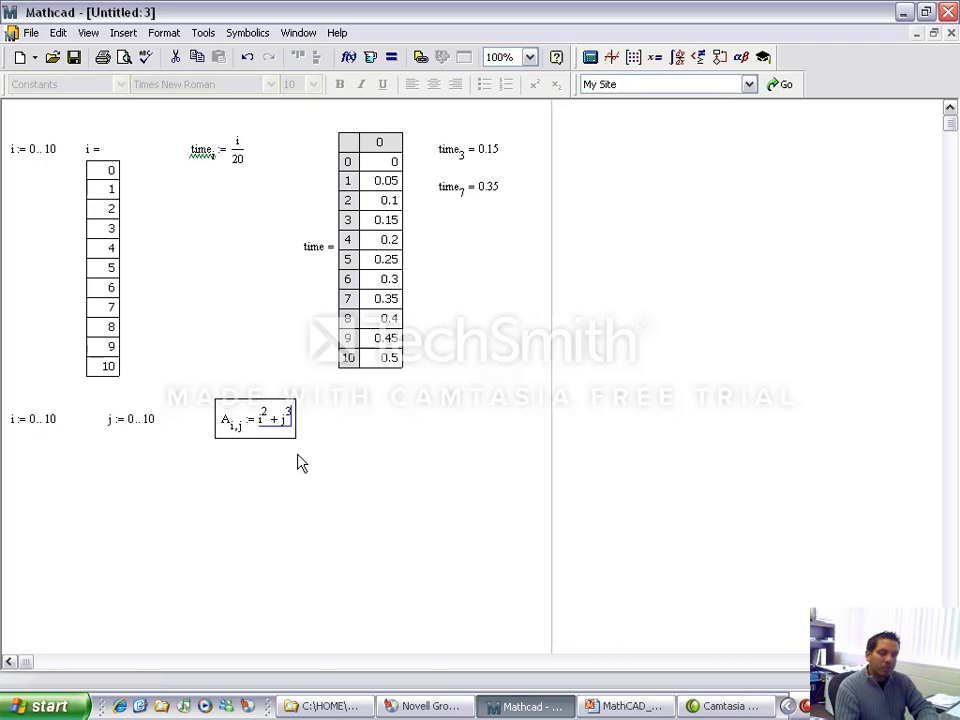
pyautogui.write('/4')
pyautogui.press('Return')
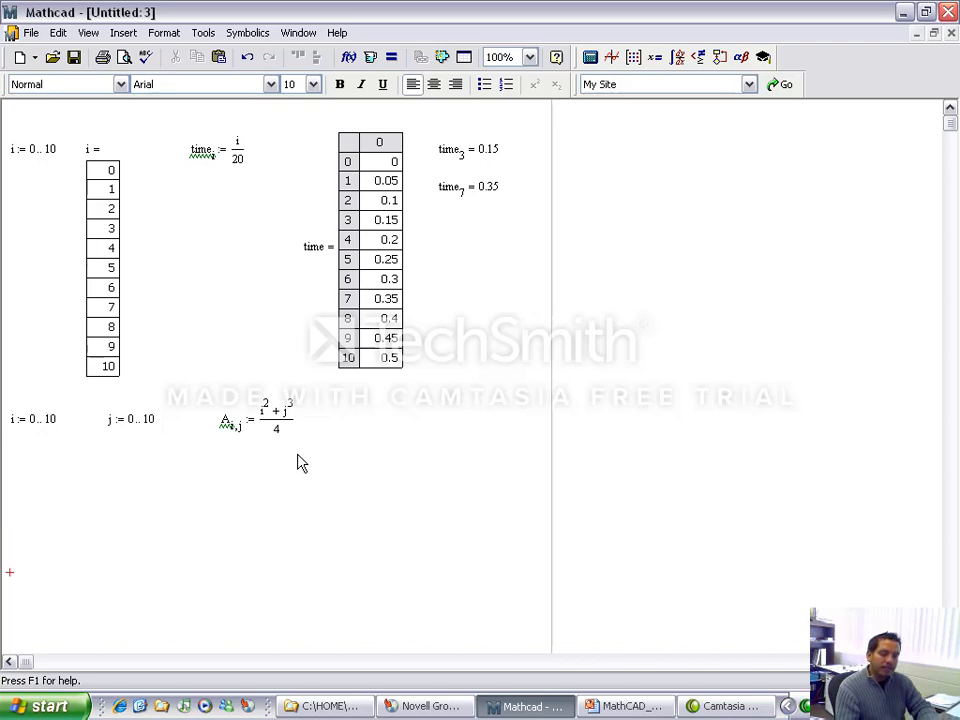
pyautogui.write('A=')
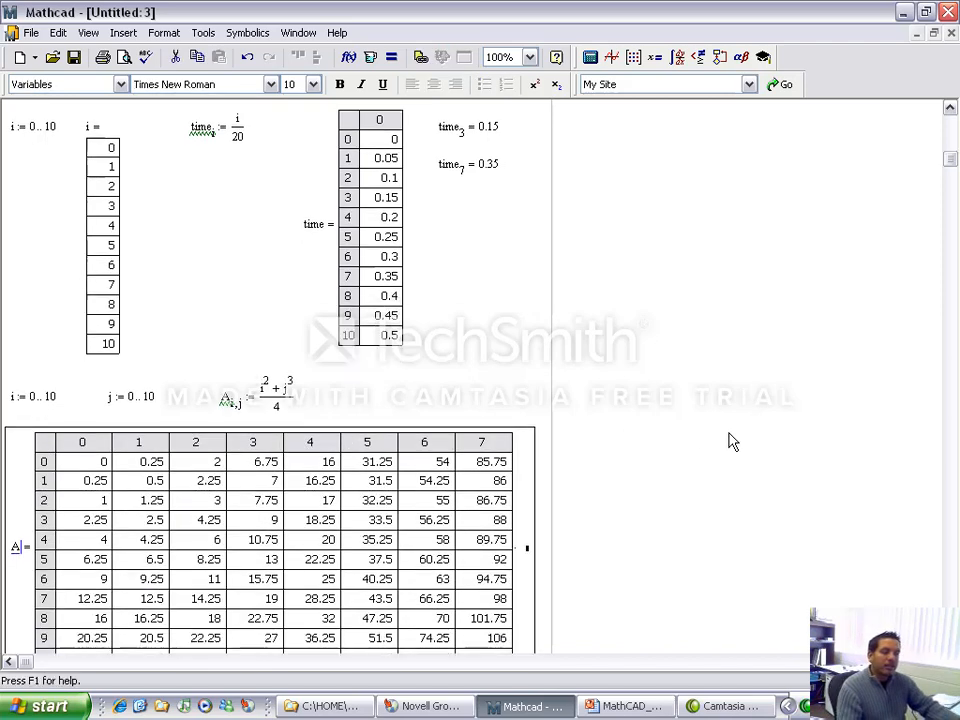
pyautogui.scroll(-3, 729, 441)
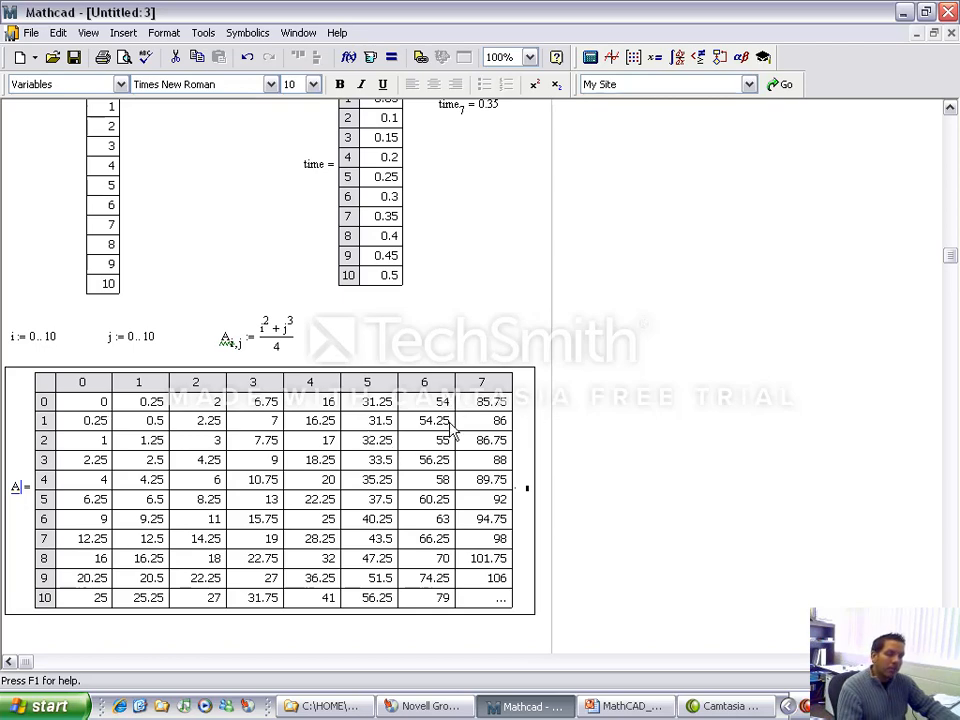
# Step: Examine the elements of the A table, including the columns beyond column 7
pyautogui.click(489, 403)
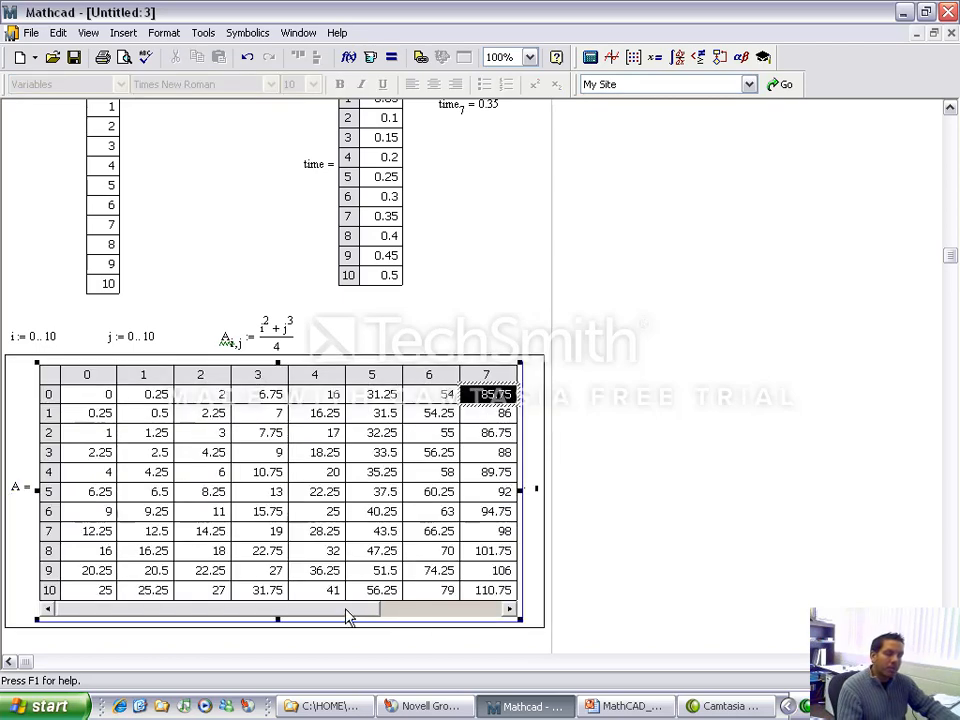
pyautogui.moveTo(349, 616); pyautogui.dragTo(290, 620)
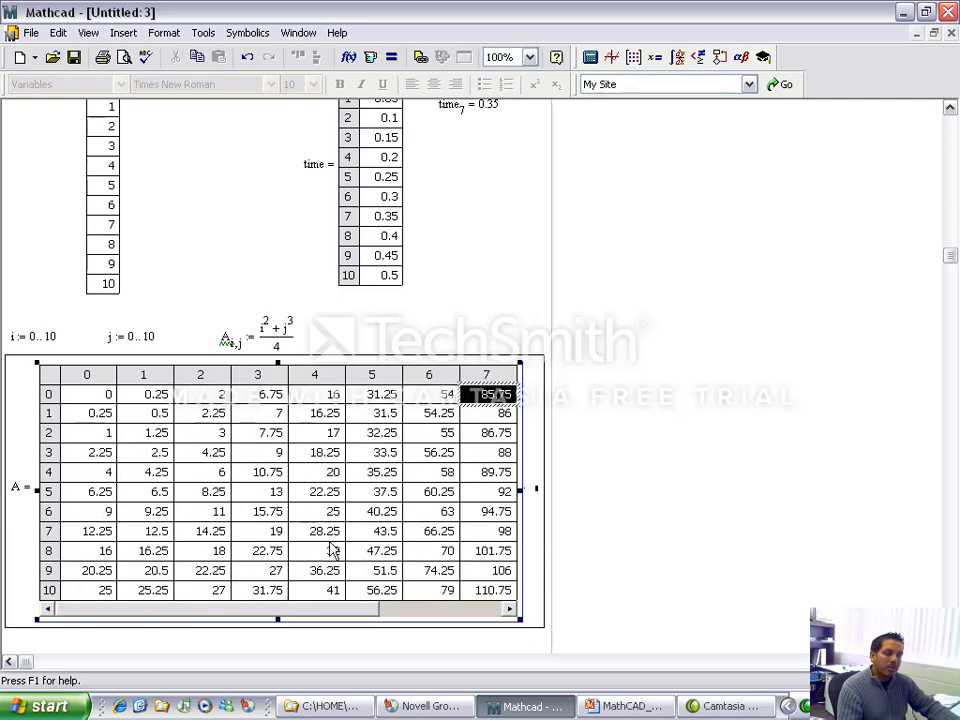
pyautogui.press('Down')
pyautogui.press('Down')
pyautogui.press('Down')
pyautogui.press('Down')
pyautogui.press('Right')
pyautogui.press('Right')
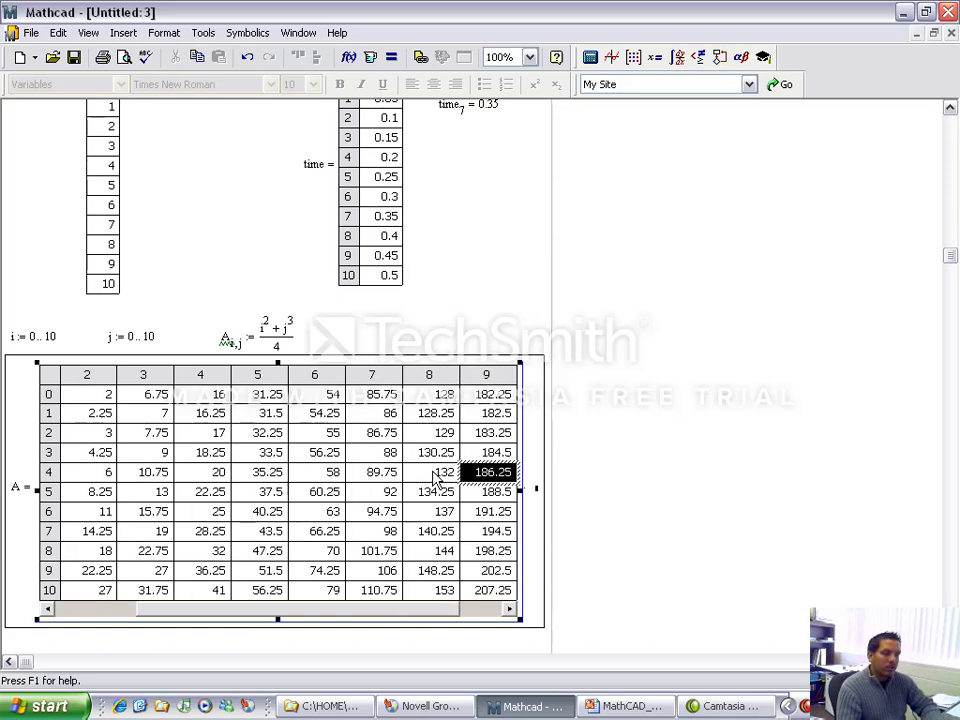
pyautogui.press('Right')
pyautogui.press('Left')
pyautogui.press('Left')
pyautogui.press('Left')
pyautogui.press('Left')
pyautogui.press('Left')
pyautogui.press('Left')
pyautogui.press('Left')
pyautogui.press('Left')
pyautogui.press('Left')
pyautogui.press('Left')
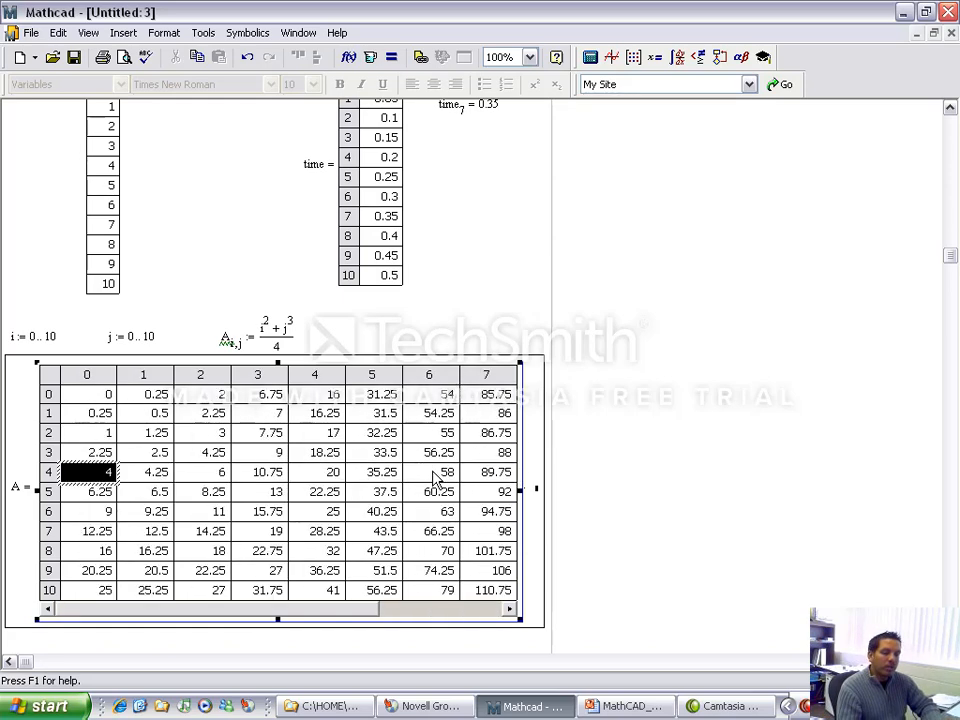
pyautogui.press('Down')
pyautogui.press('Down')
pyautogui.press('Down')
pyautogui.press('Down')
pyautogui.press('Down')
pyautogui.press('Right')
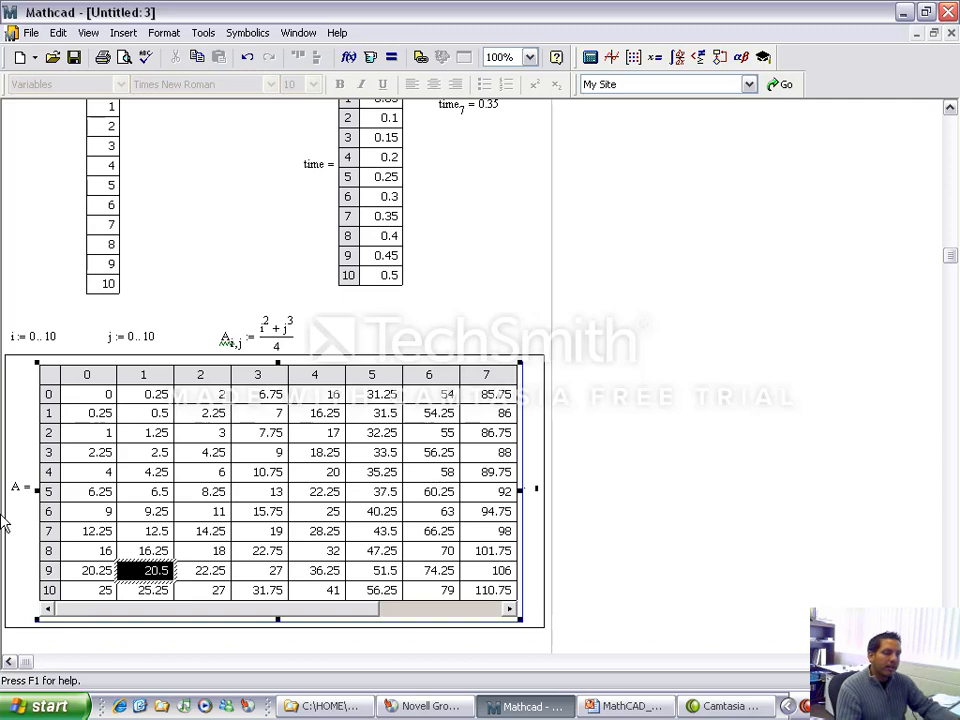
pyautogui.click(752, 354)
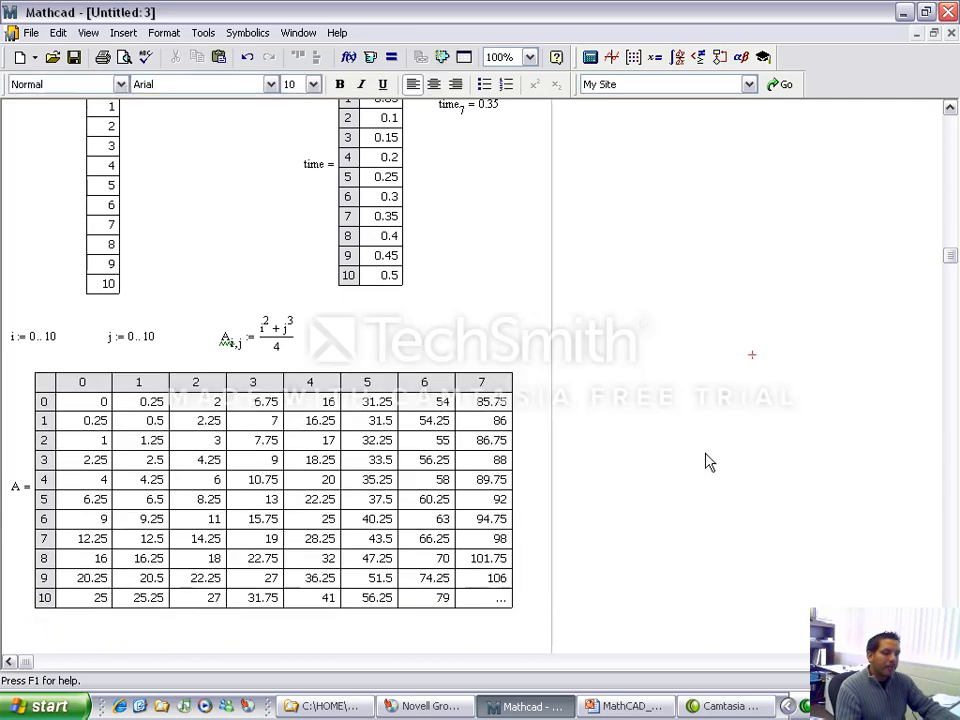
# Step: Switch to PowerPoint to check the Matrix Definitions slide's element access example, and return to Mathcad
pyautogui.scroll(-3, 707, 460)
pyautogui.scroll(-1, 707, 460)
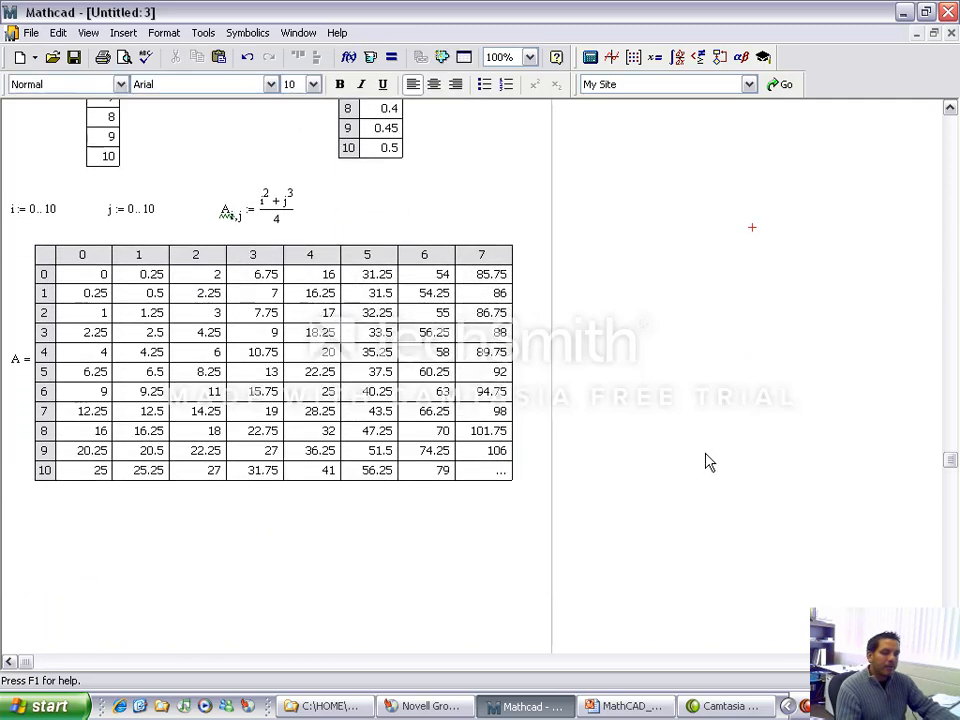
pyautogui.click(660, 707)
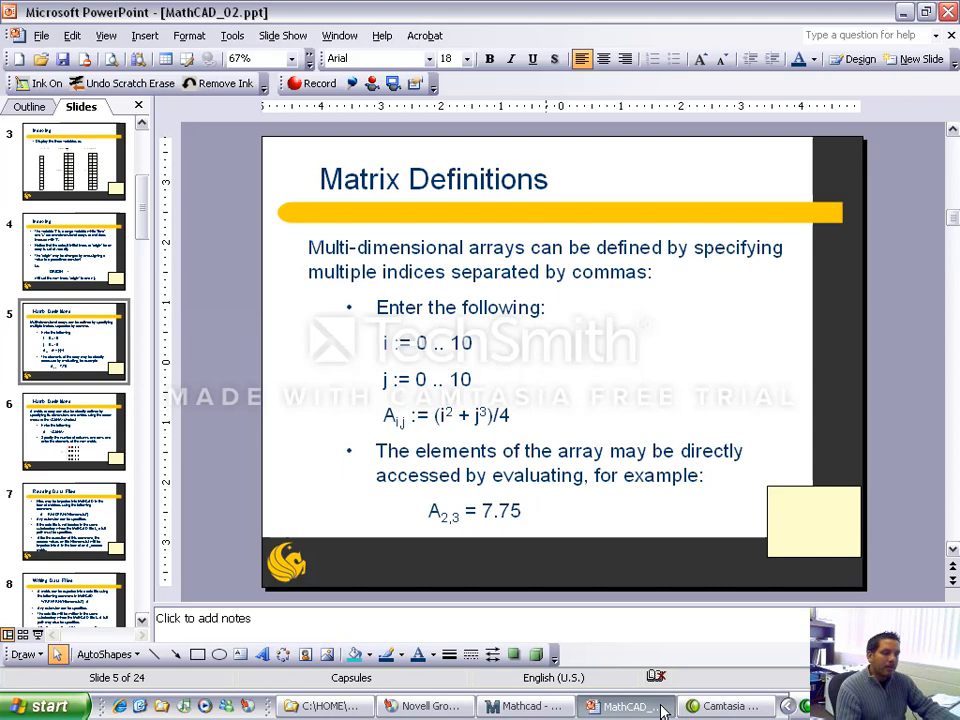
pyautogui.click(545, 706)
# Step: Evaluate the array element A with subscript 2,3 below the A table
pyautogui.click(17, 527)
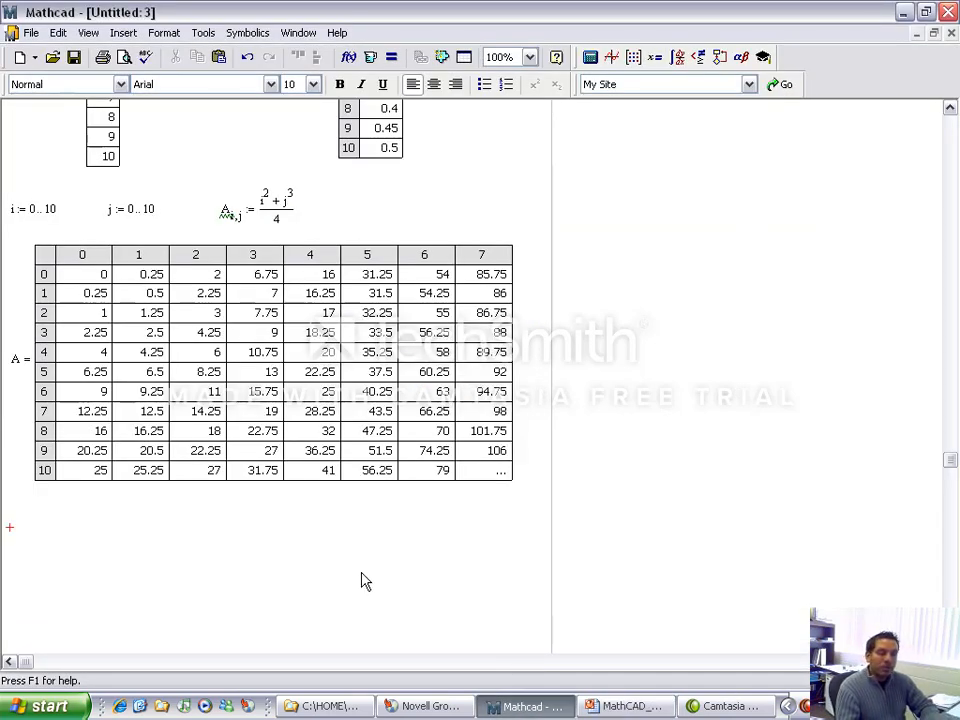
pyautogui.write('A')
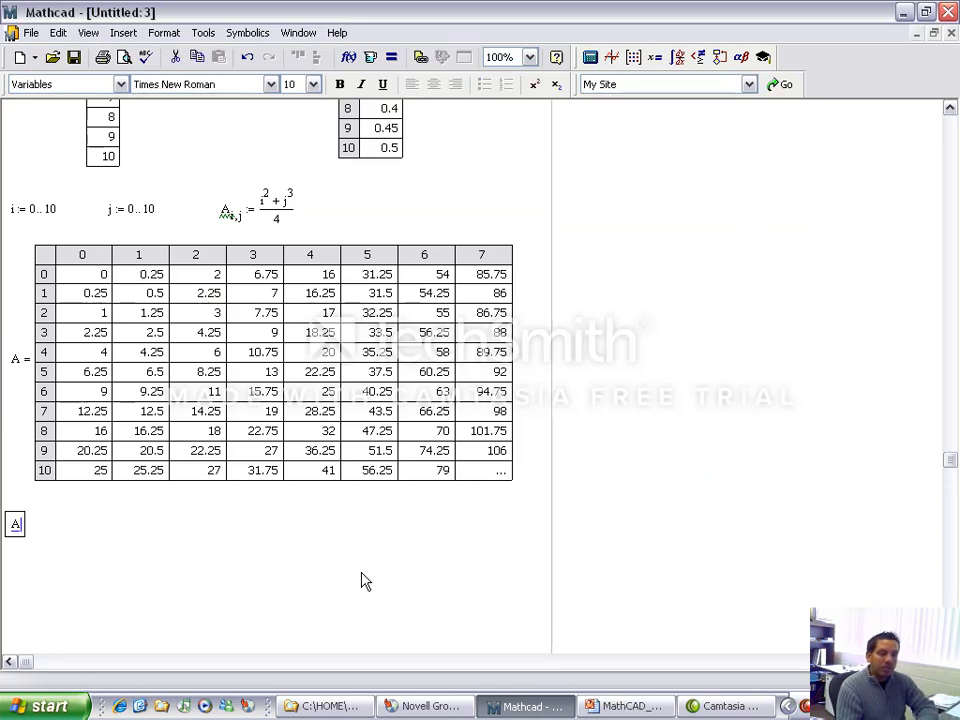
pyautogui.write('[2,3')
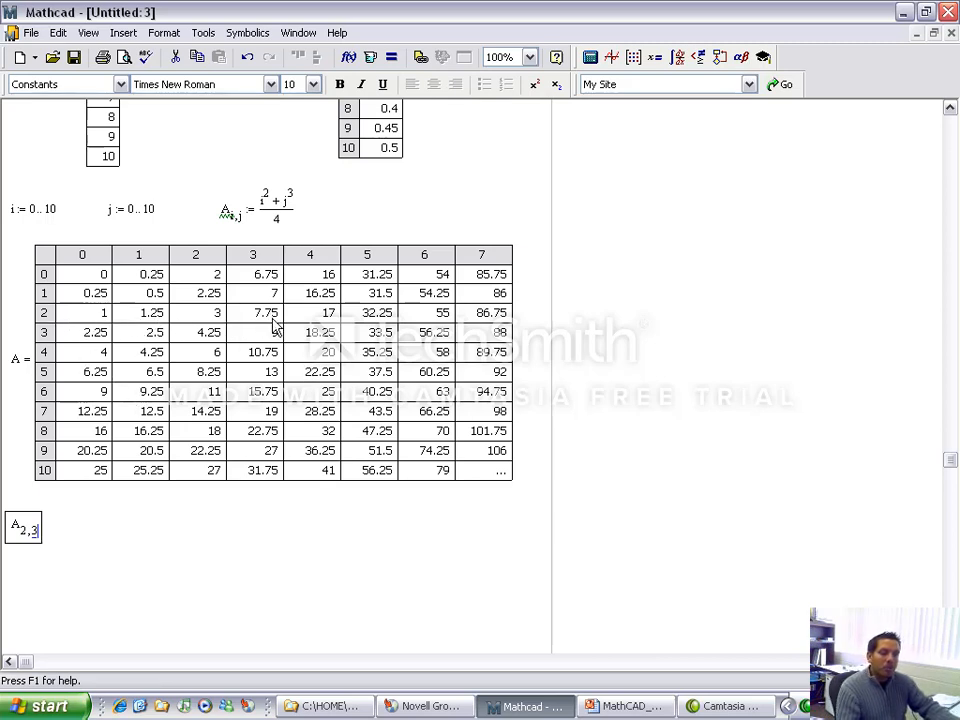
pyautogui.write('=')
pyautogui.press('Right')
pyautogui.press('Right')
pyautogui.press('Right')
pyautogui.press('Right')
pyautogui.press('Right')
pyautogui.press('Right')
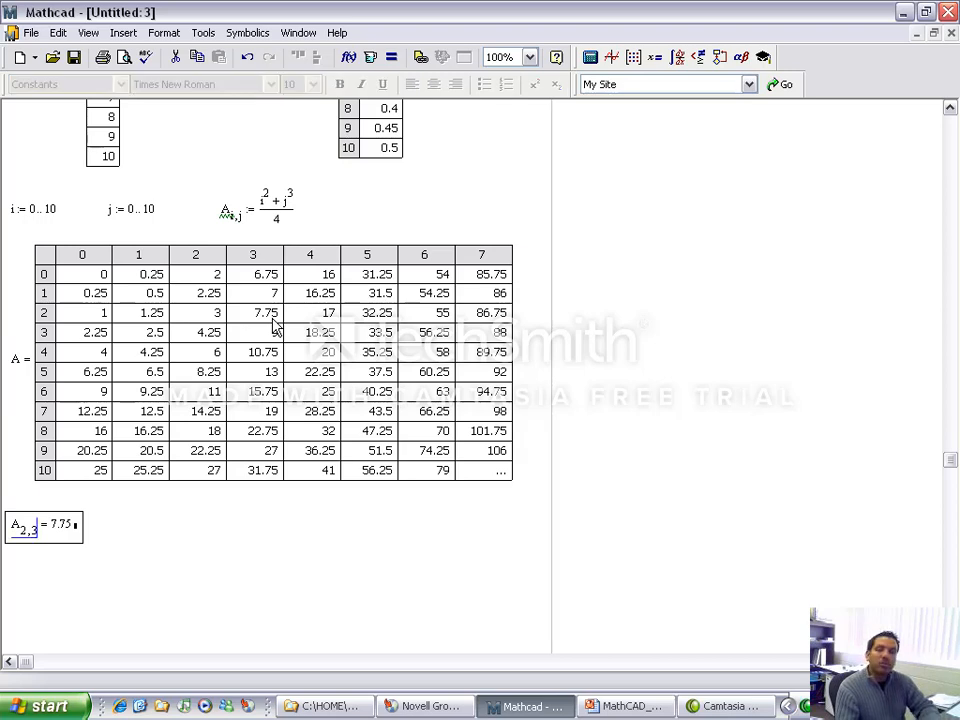
# Step: Evaluate the array element A with subscript 3,7 beside the first element evaluation
pyautogui.write('A')
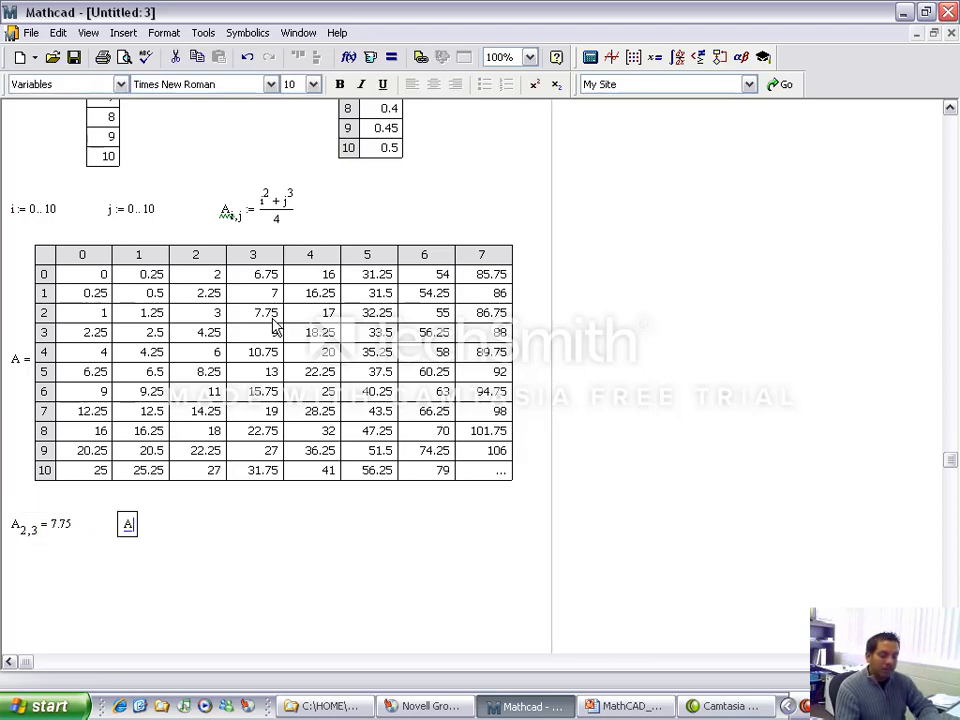
pyautogui.write('[3,7')
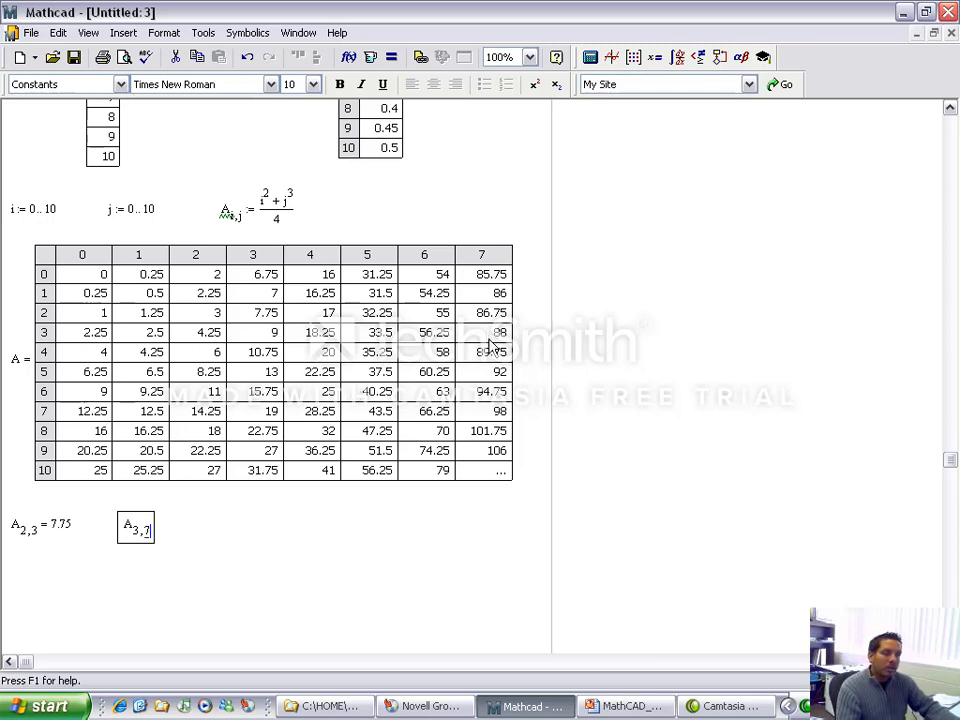
pyautogui.write('= 88')
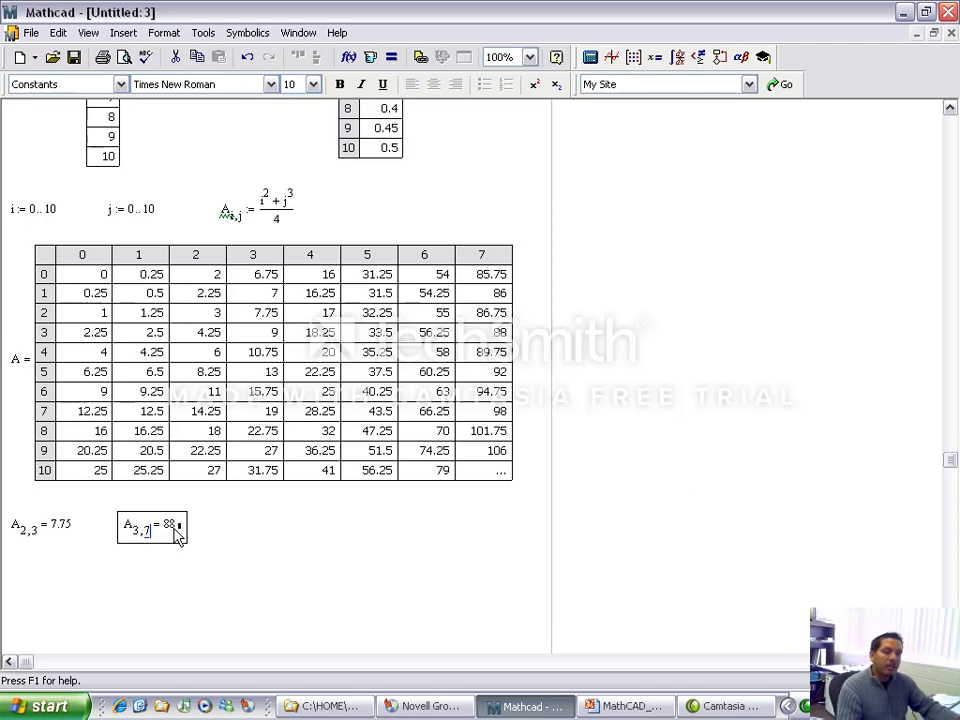
pyautogui.click(234, 551)
# Step: Insert a page break in the worksheet below the two element evaluations
pyautogui.scroll(-3, 234, 559)
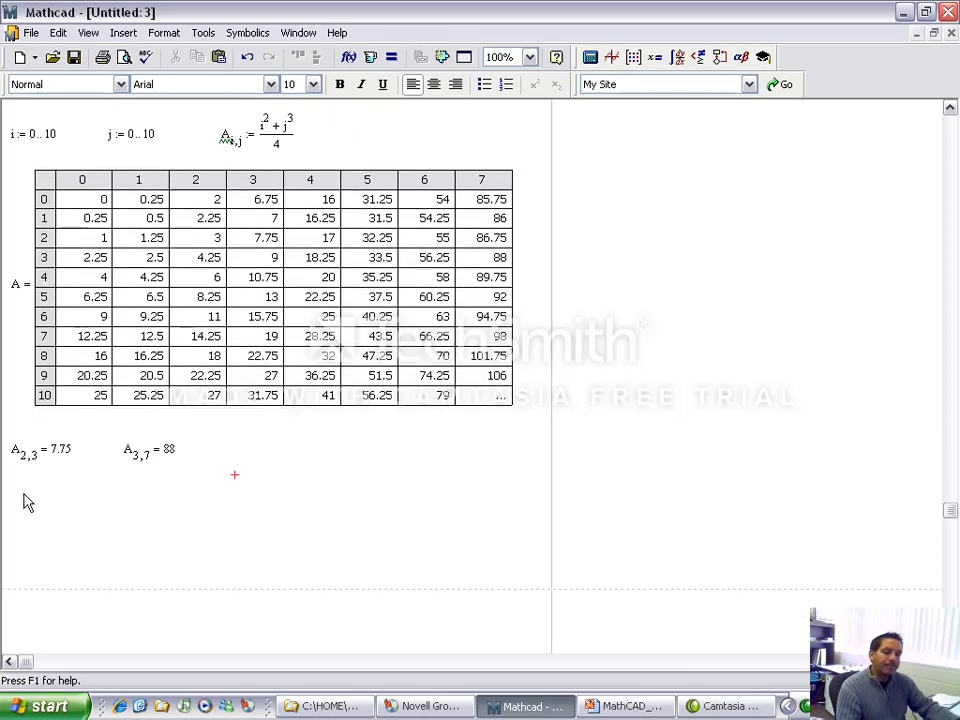
pyautogui.click(5, 484)
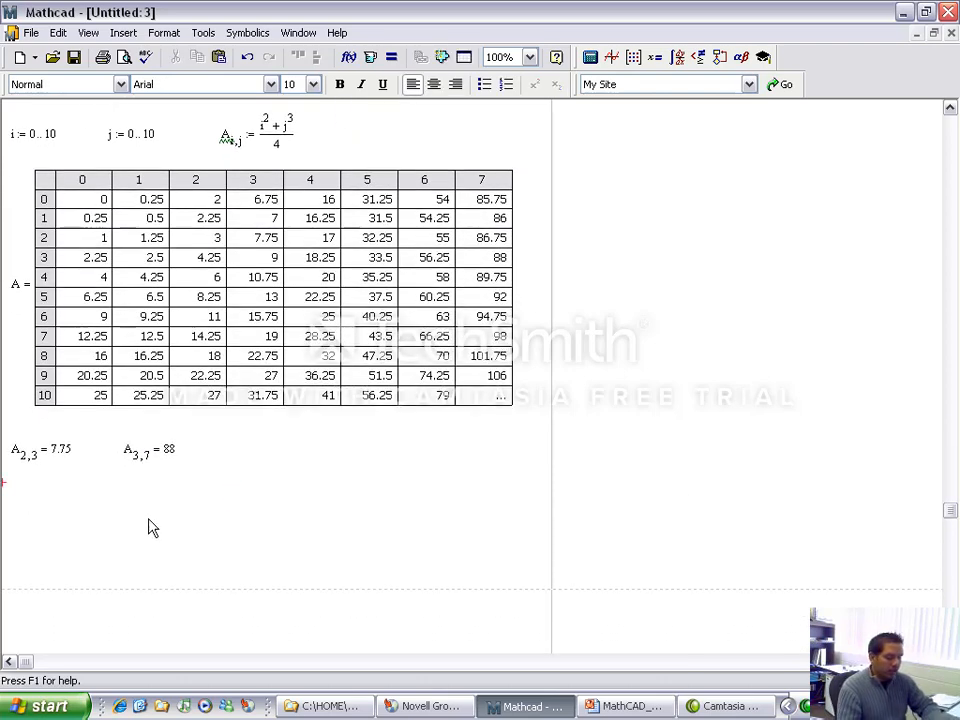
pyautogui.hotkey('ctrl', 'Return')
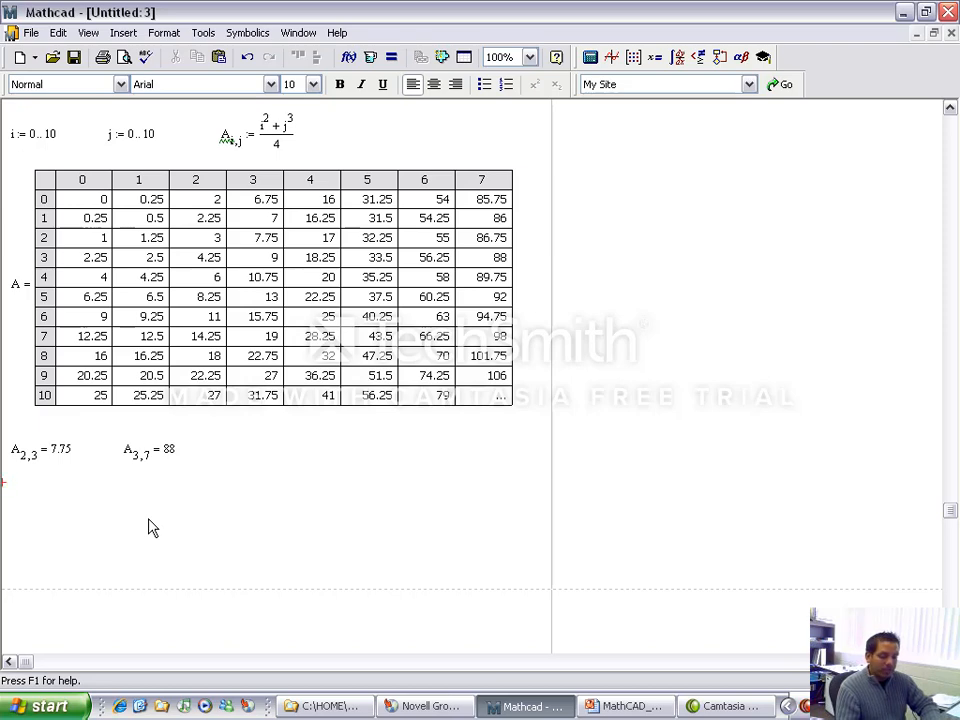
# Step: Switch to PowerPoint, show slide 6 on defining a matrix directly, and return to Mathcad
pyautogui.click(592, 707)
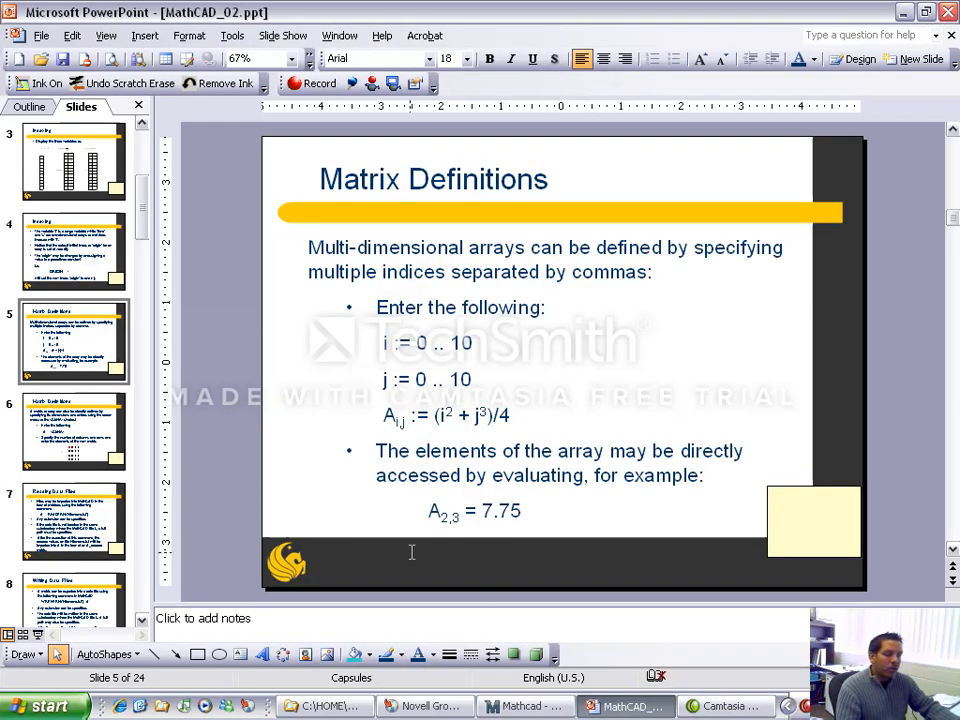
pyautogui.click(104, 434)
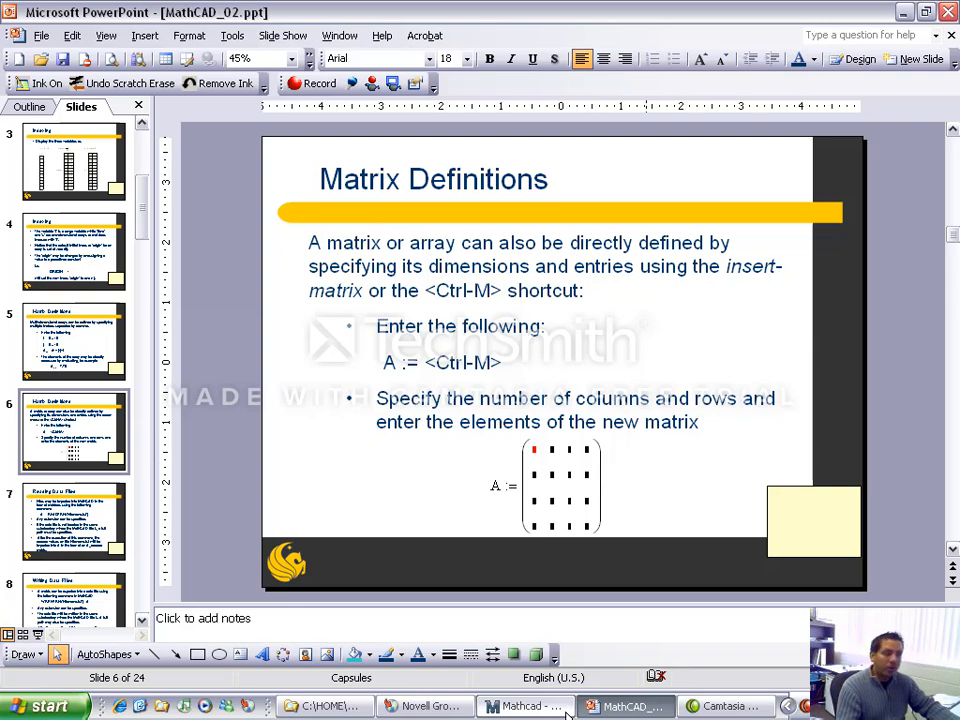
pyautogui.click(528, 706)
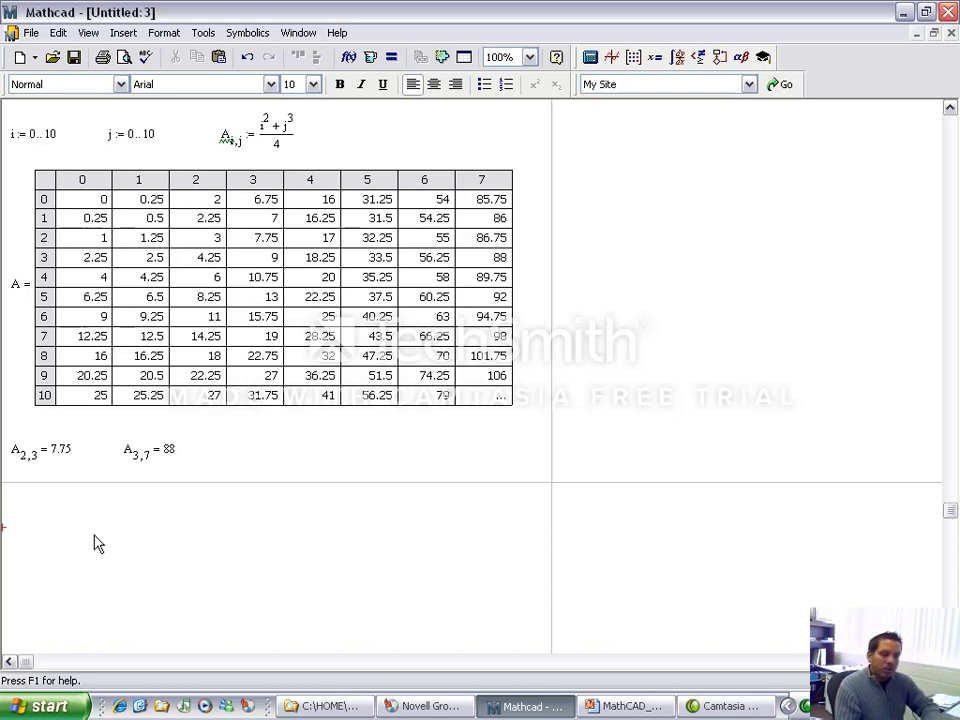
# Step: Define A below the page break as an empty matrix with 4 rows and 4 columns
pyautogui.write('A ')
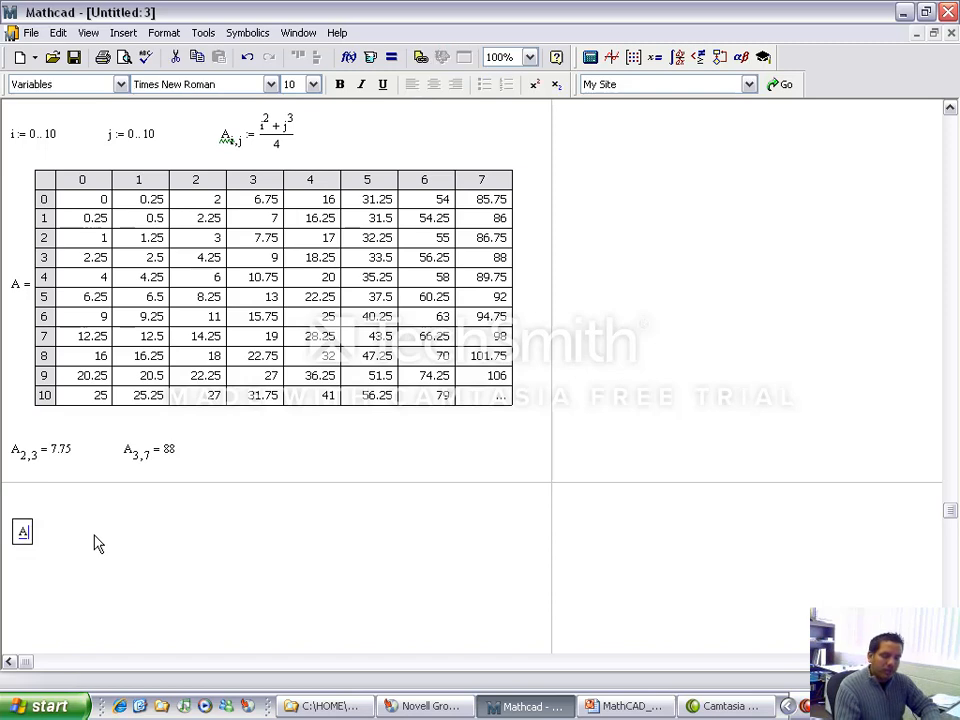
pyautogui.write(':=')
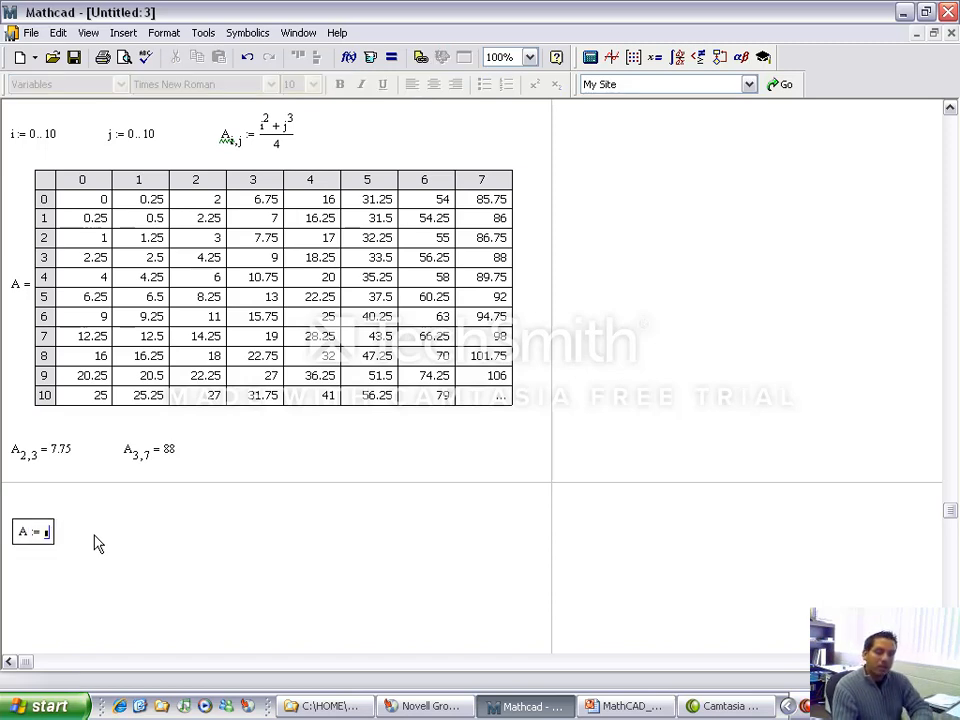
pyautogui.hotkey('ctrl', 'm')
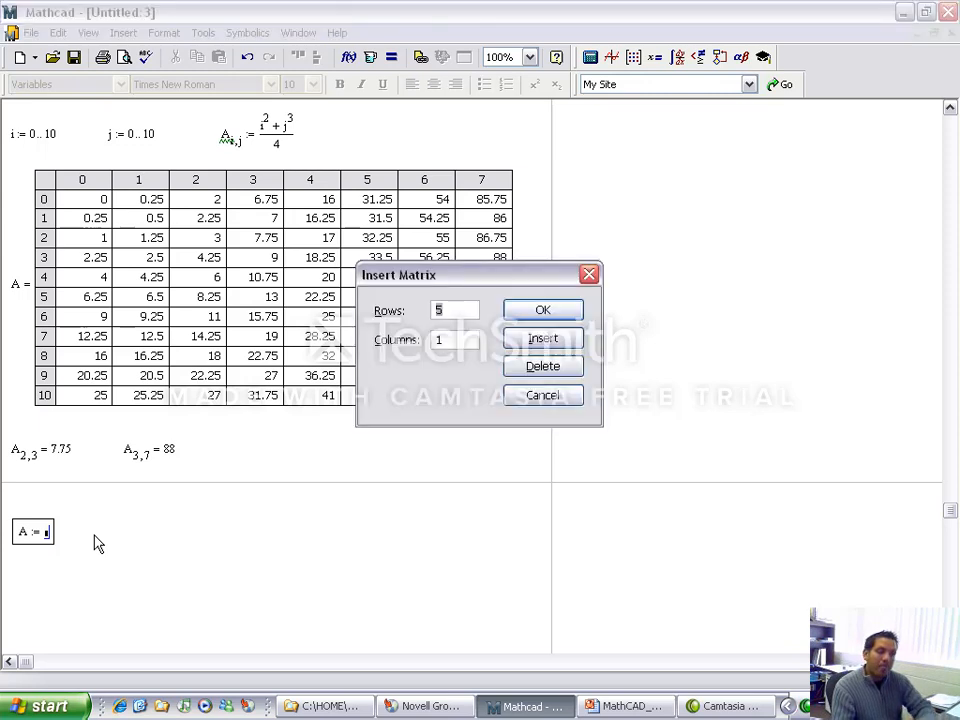
pyautogui.moveTo(515, 280); pyautogui.dragTo(576, 258)
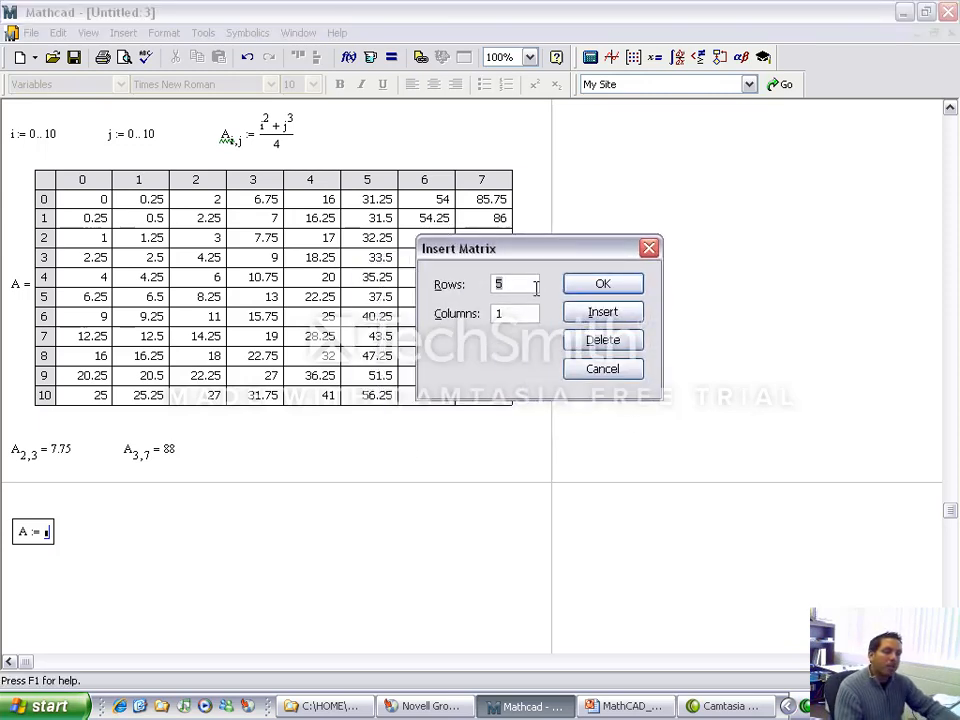
pyautogui.press('Tab')
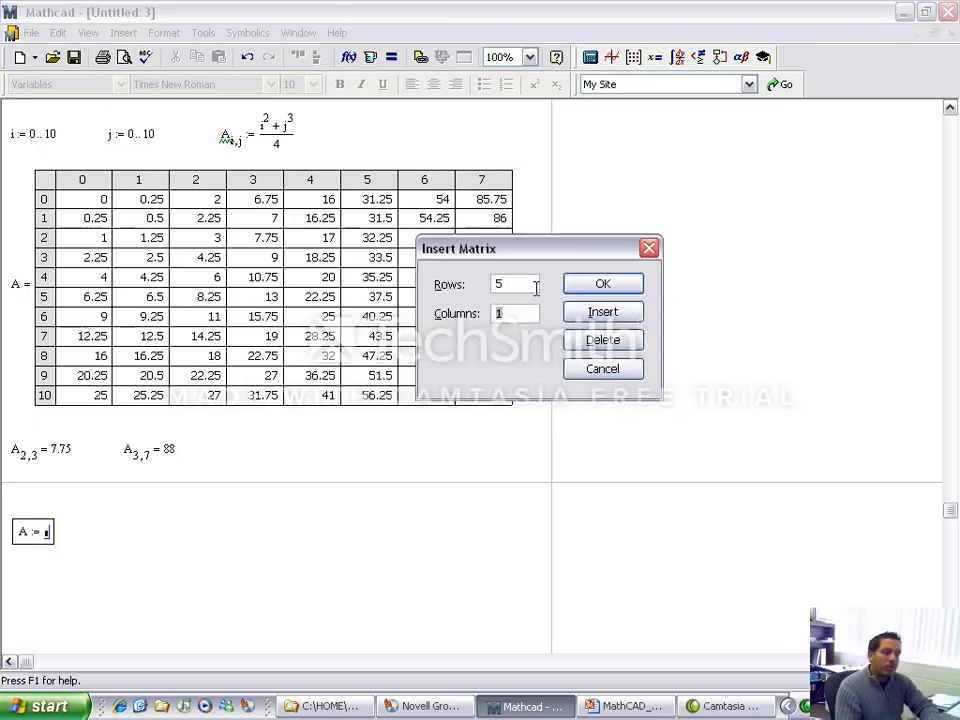
pyautogui.write('1')
pyautogui.doubleClick(516, 282)
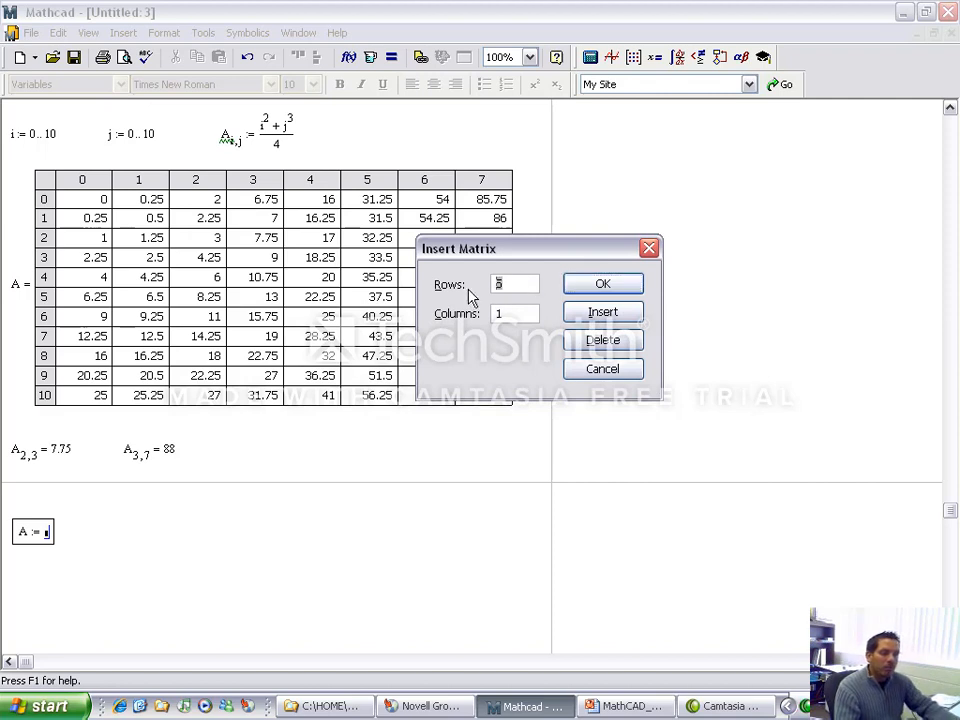
pyautogui.write('4')
pyautogui.press('Tab')
pyautogui.write('4')
pyautogui.click(602, 288)
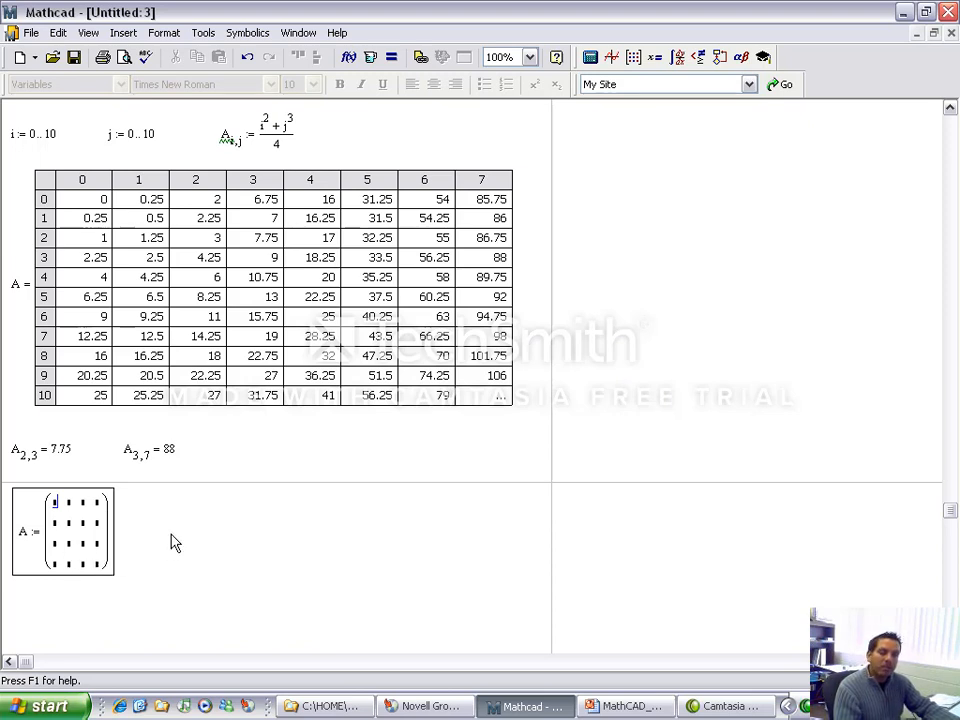
# Step: Enter 34 in matrix A's first-row first and second elements and in its second-row second element
pyautogui.write('sd')
pyautogui.press('BackSpace')
pyautogui.press('BackSpace')
pyautogui.write('34')
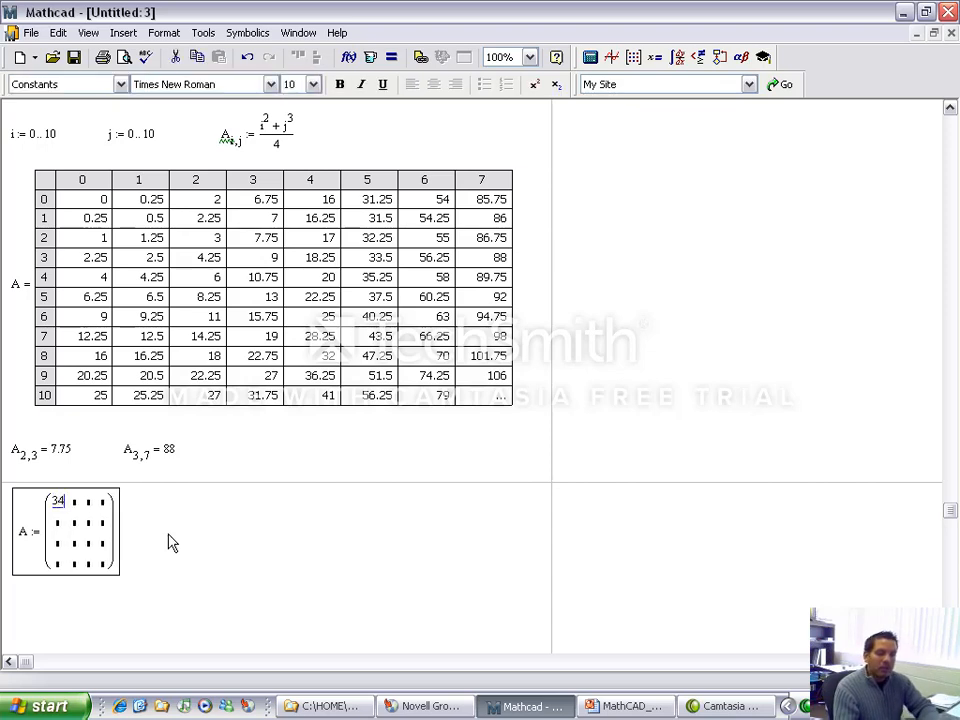
pyautogui.press('Tab')
pyautogui.write('34')
pyautogui.press('Down')
pyautogui.write('34')
pyautogui.press('Down')
pyautogui.write('qaw')
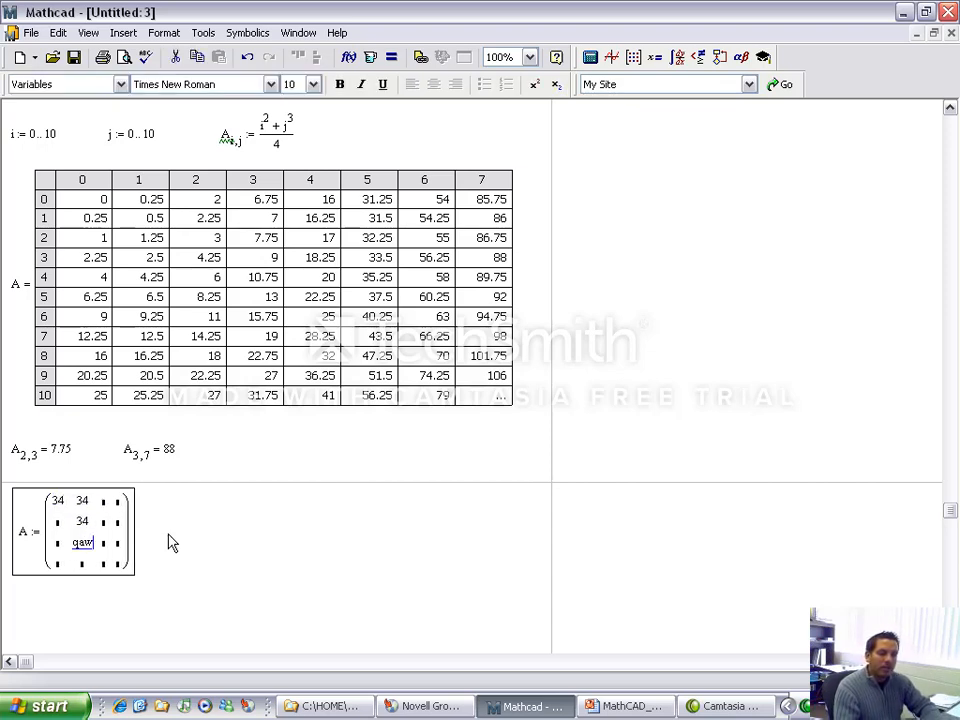
pyautogui.press('BackSpace')
pyautogui.press('BackSpace')
pyautogui.press('BackSpace')
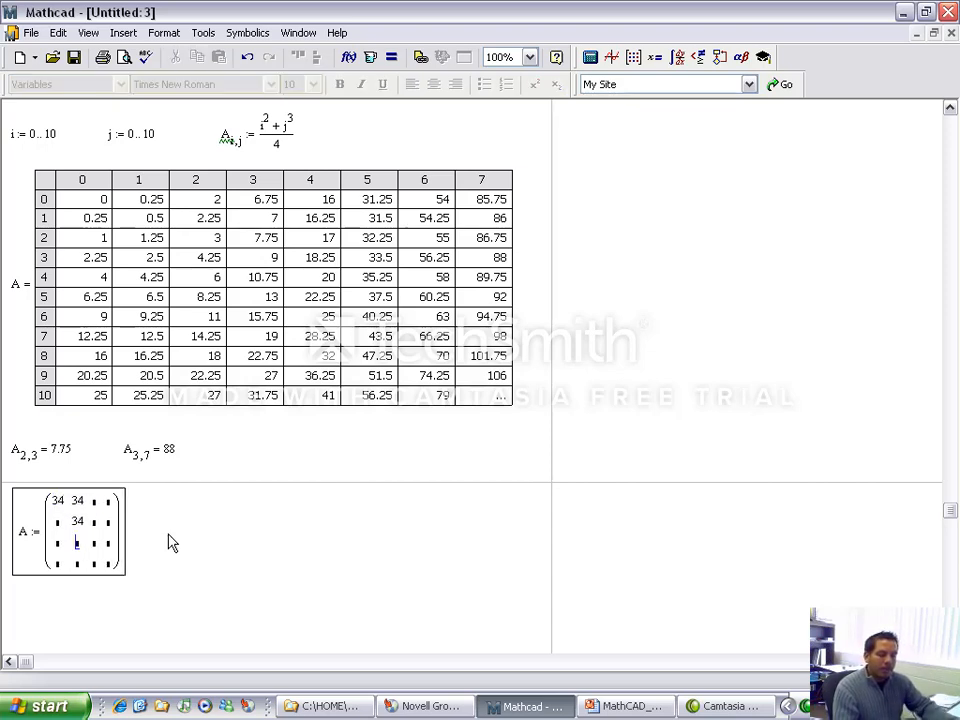
# Step: Define b beside matrix A as an empty matrix with 4 rows and 1 column
pyautogui.click(168, 530)
pyautogui.press('Down')
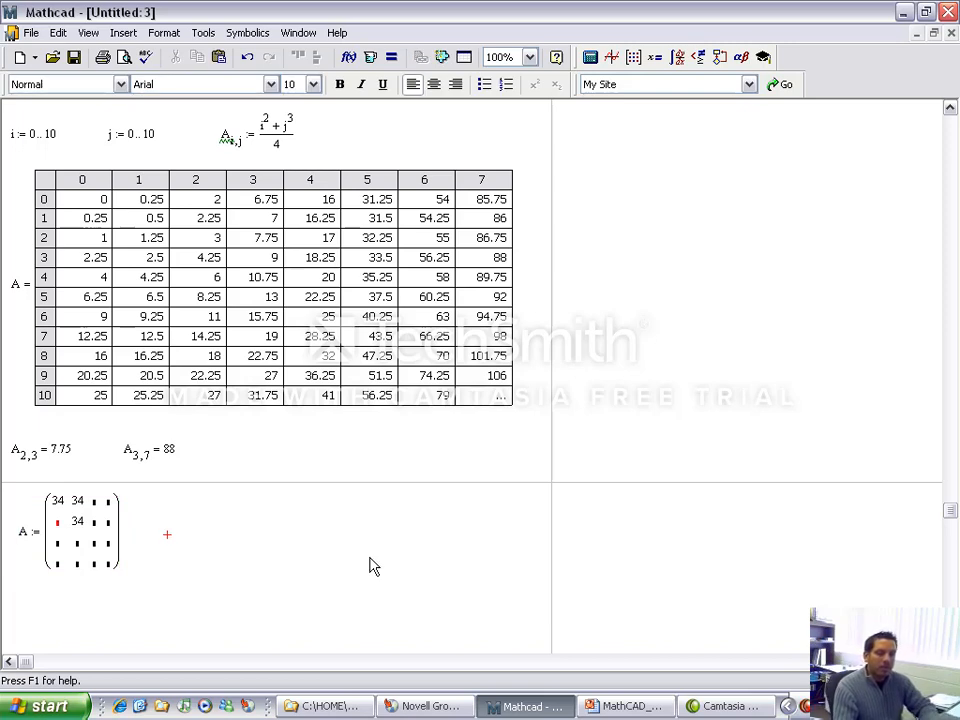
pyautogui.write('b ')
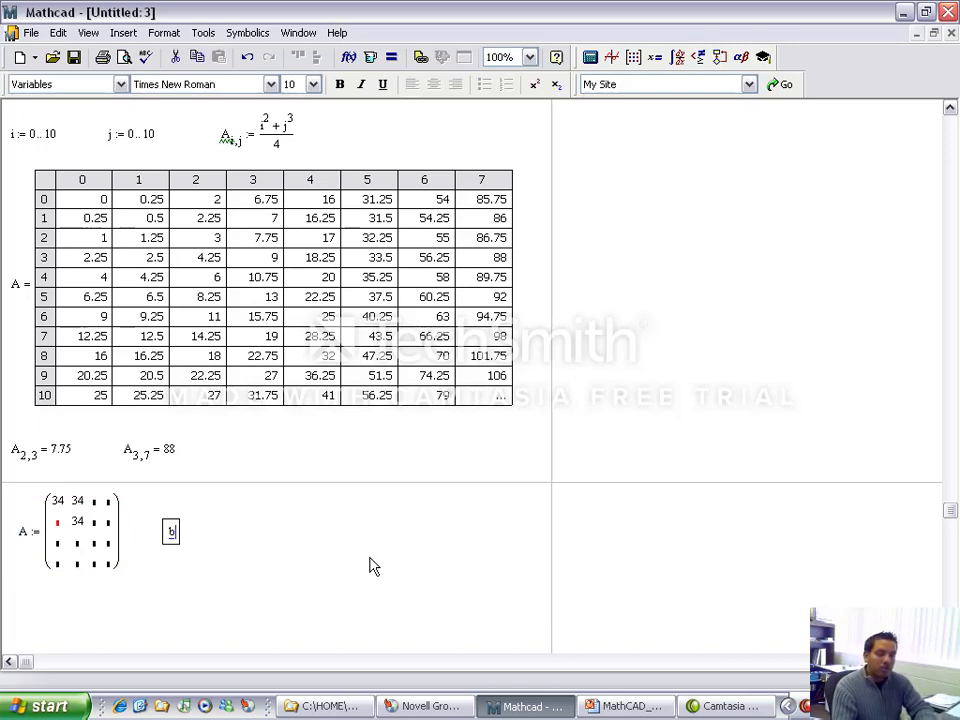
pyautogui.write(':=')
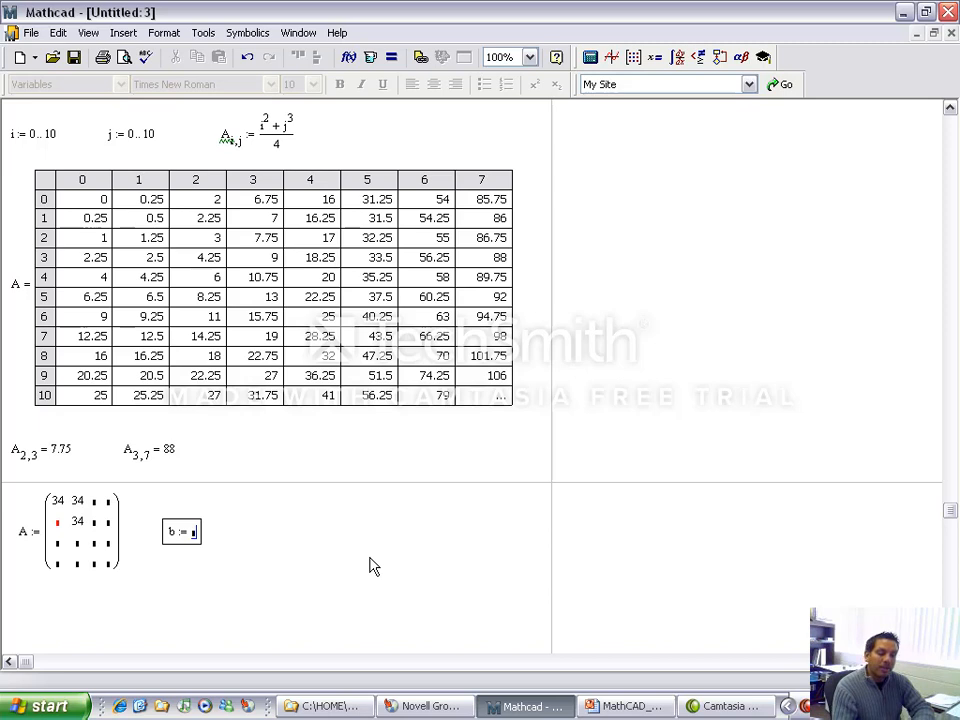
pyautogui.hotkey('ctrl', 'm')
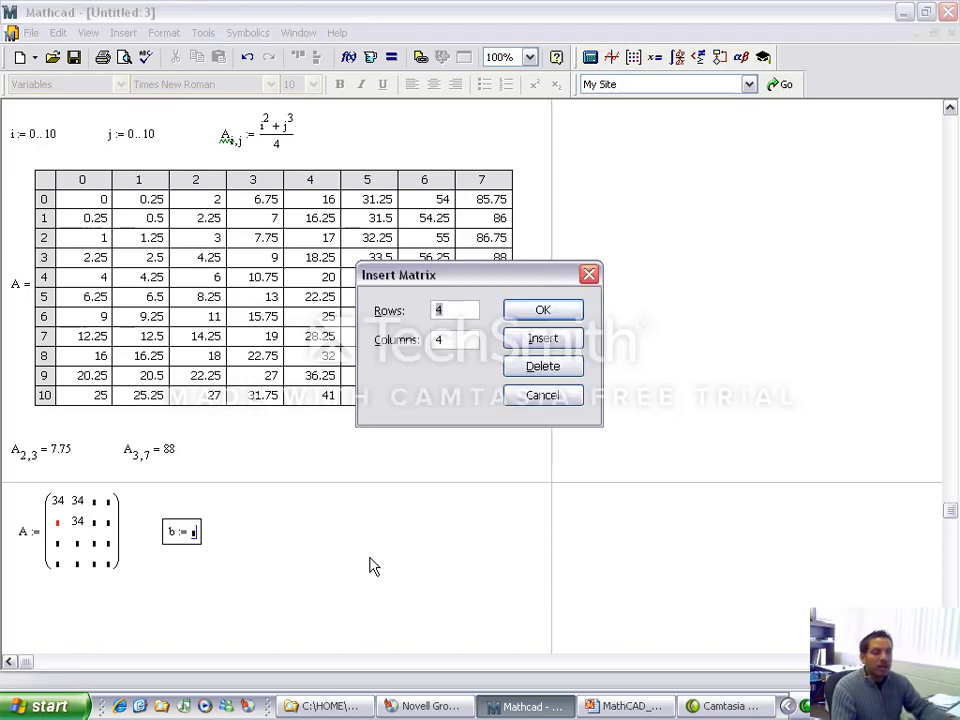
pyautogui.press('Tab')
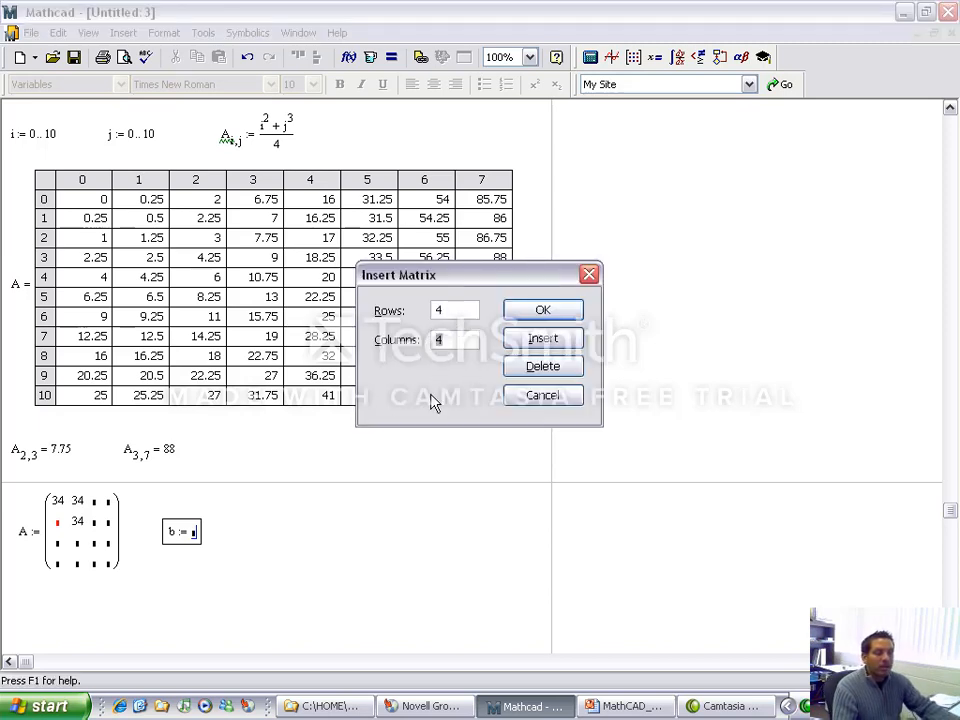
pyautogui.write('1')
pyautogui.click(545, 314)
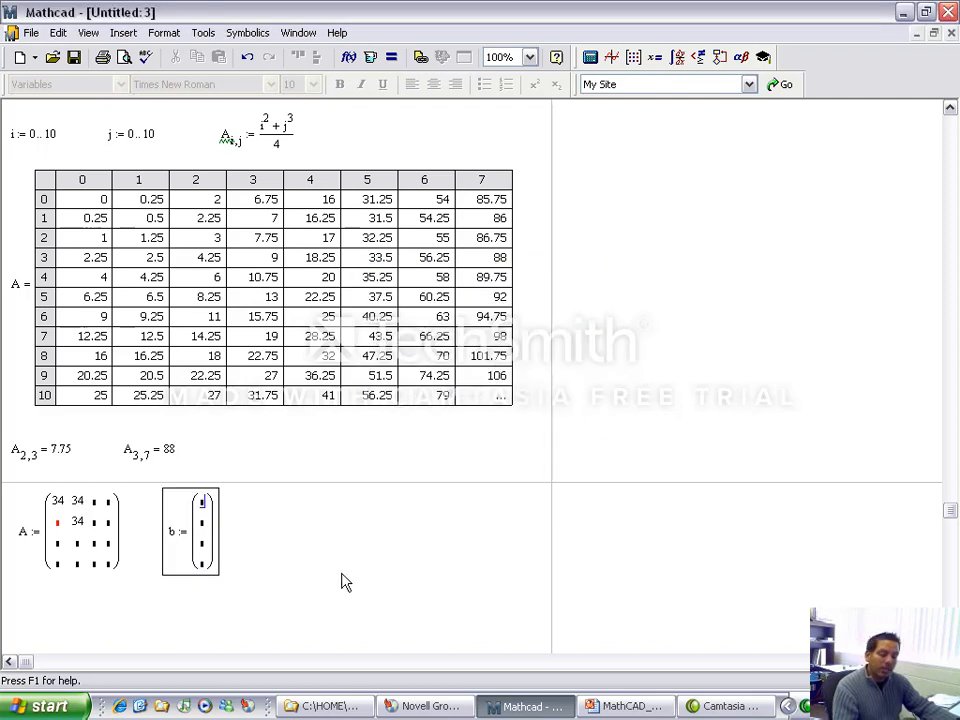
# Step: Fill the column vector b with the values 32, 1, 2 and 6
pyautogui.write('32')
pyautogui.press('Tab')
pyautogui.write('1')
pyautogui.press('Tab')
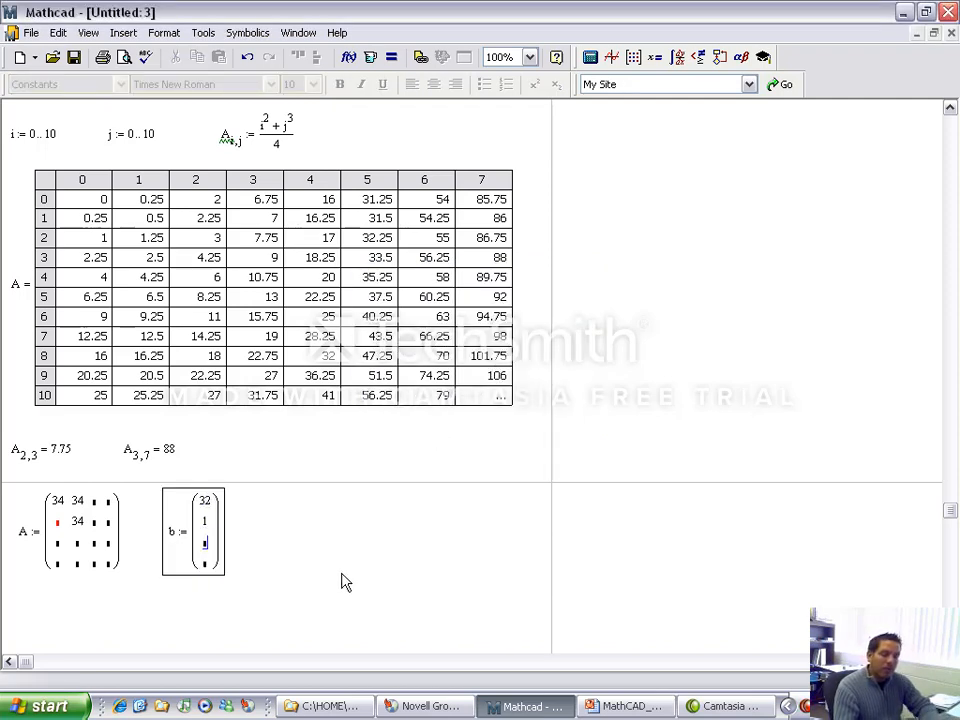
pyautogui.write('2')
pyautogui.press('Tab')
pyautogui.write('6')
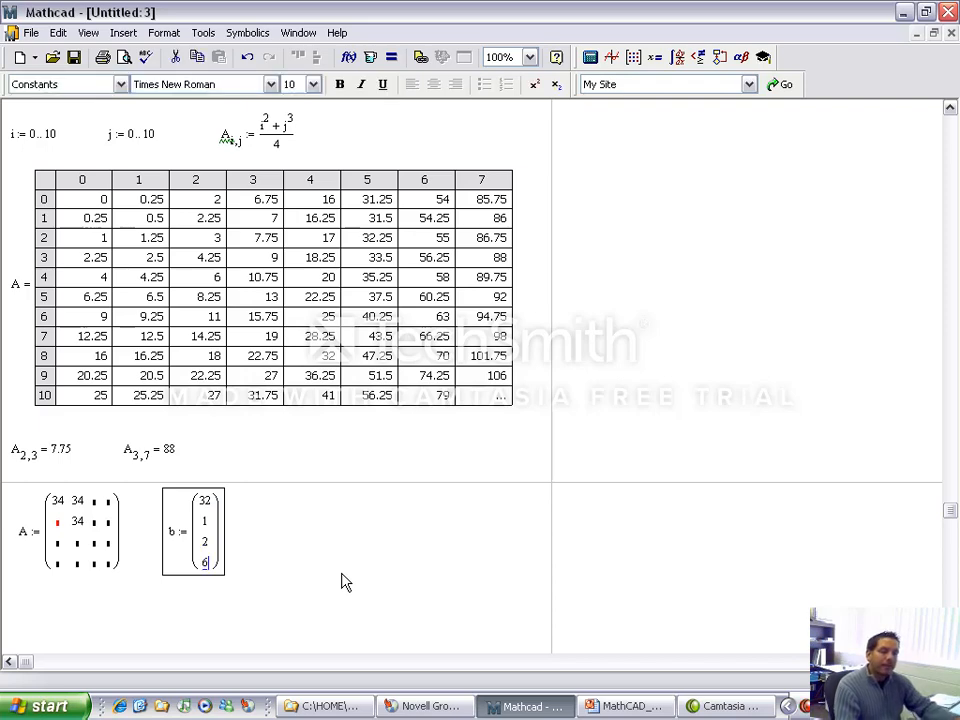
pyautogui.click(340, 573)
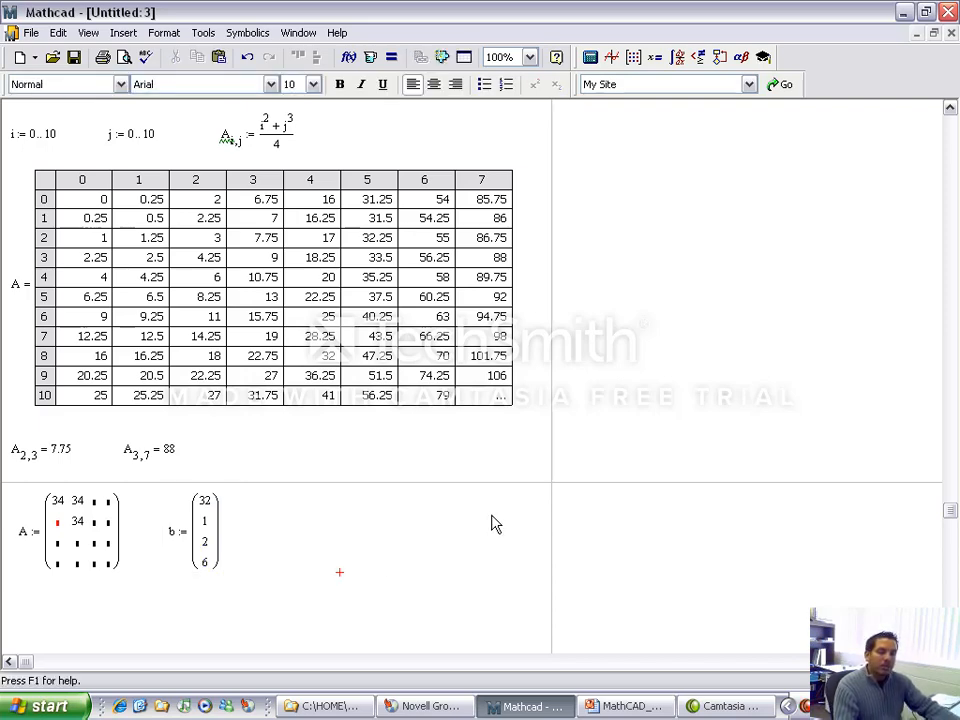
pyautogui.scroll(-2, 491, 524)
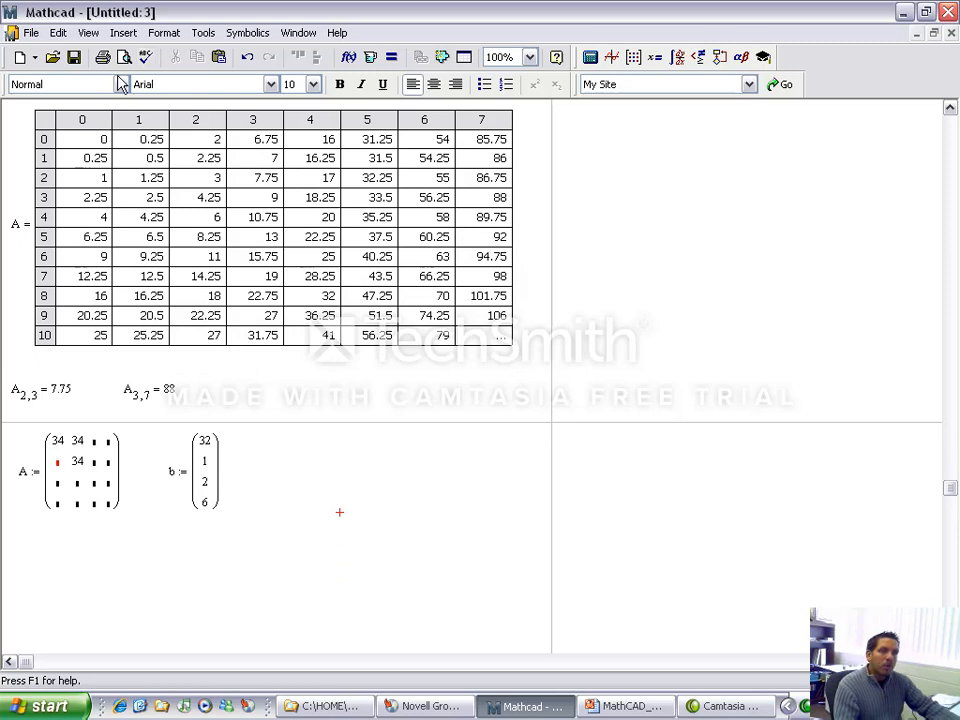
pyautogui.click(123, 32)
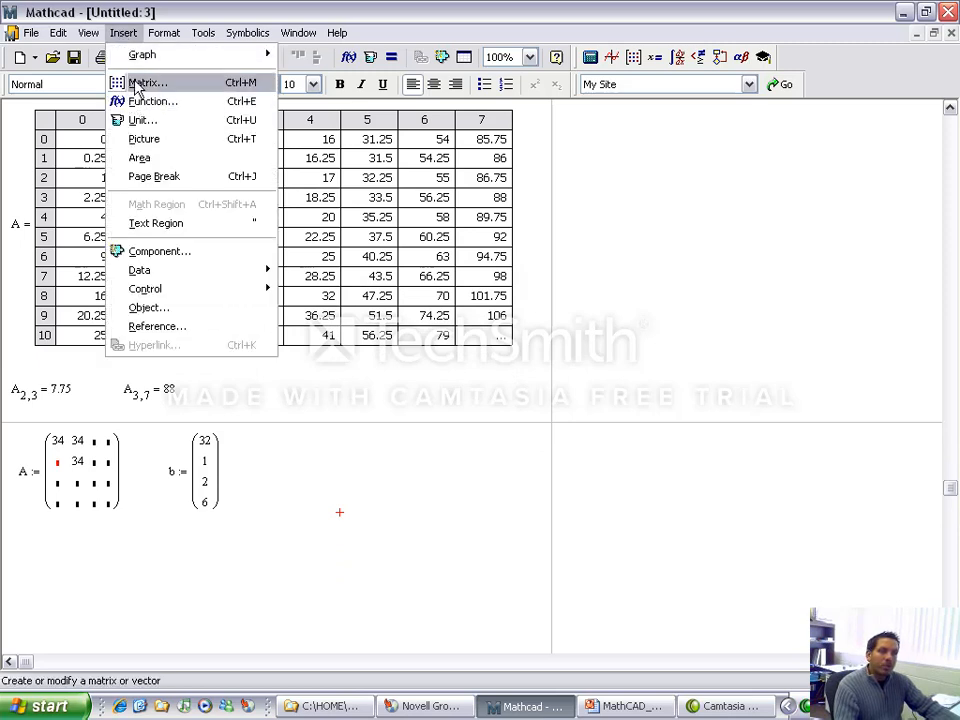
pyautogui.click(257, 603)
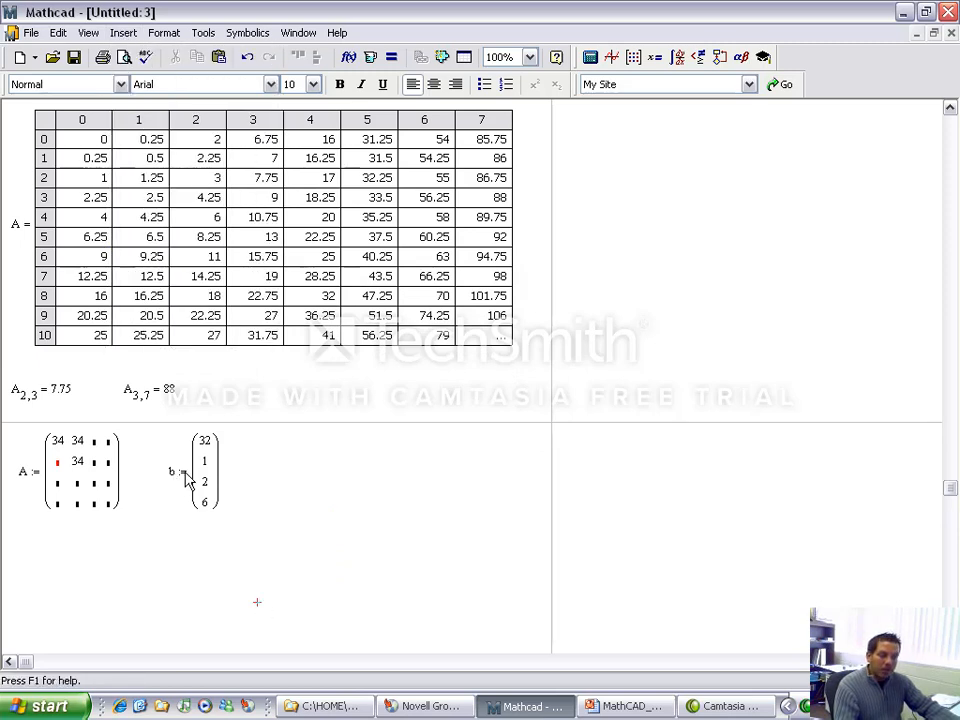
# Step: Delete the definitions of matrix A and vector b below the page break
pyautogui.moveTo(339, 460); pyautogui.dragTo(79, 491)
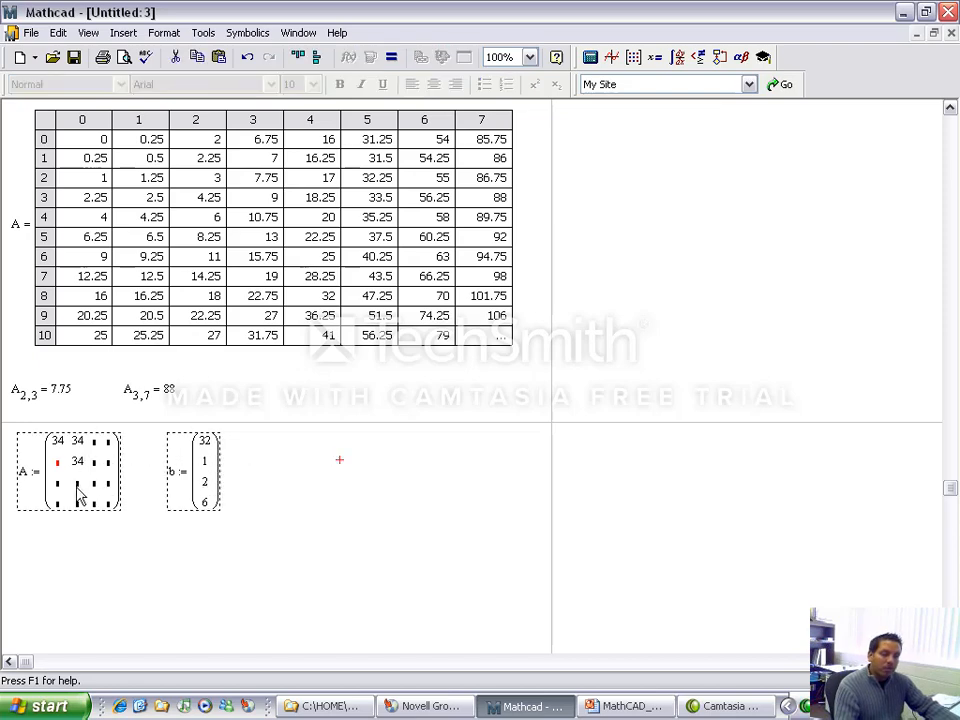
pyautogui.press('Delete')
pyautogui.scroll(3, 298, 426)
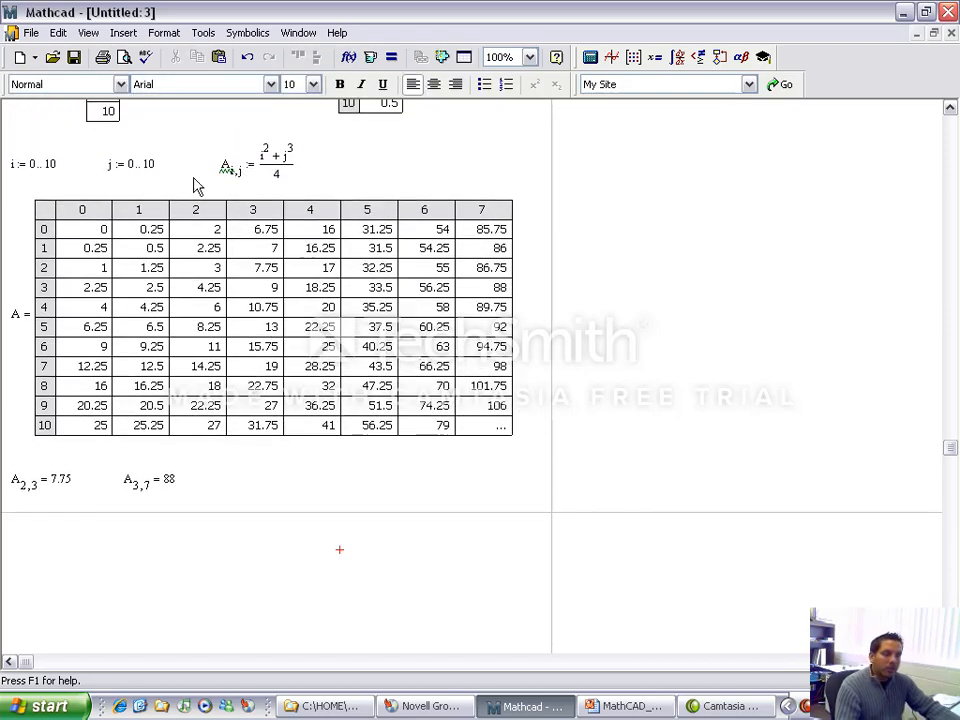
# Step: Switch to the PowerPoint slide show and advance from Matrix Definitions to the Reading Data Files slide
pyautogui.click(625, 706)
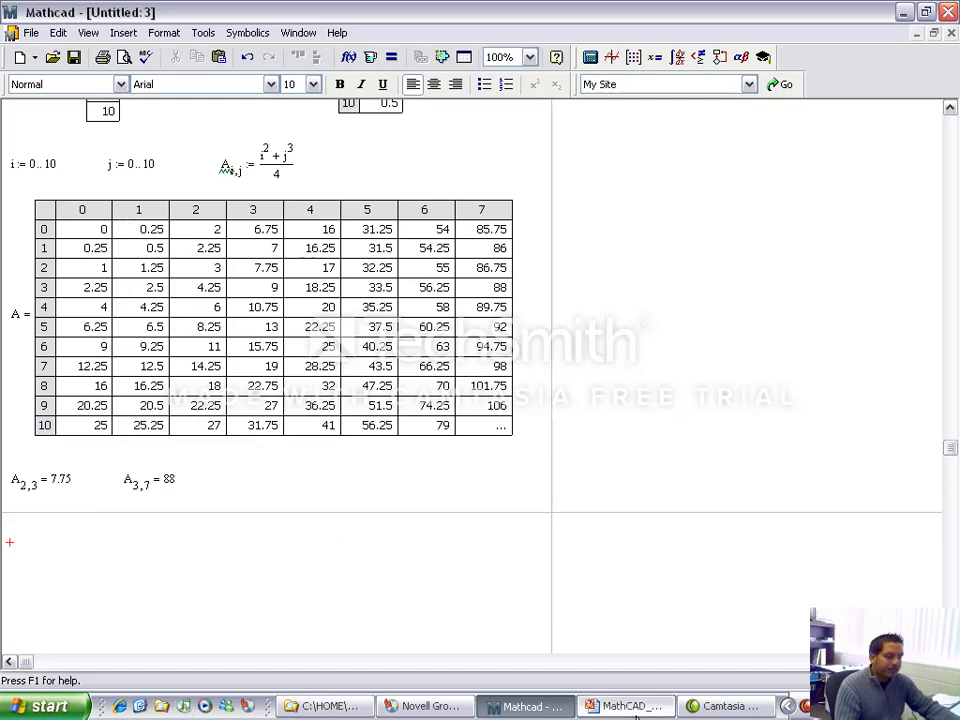
pyautogui.click(38, 634)
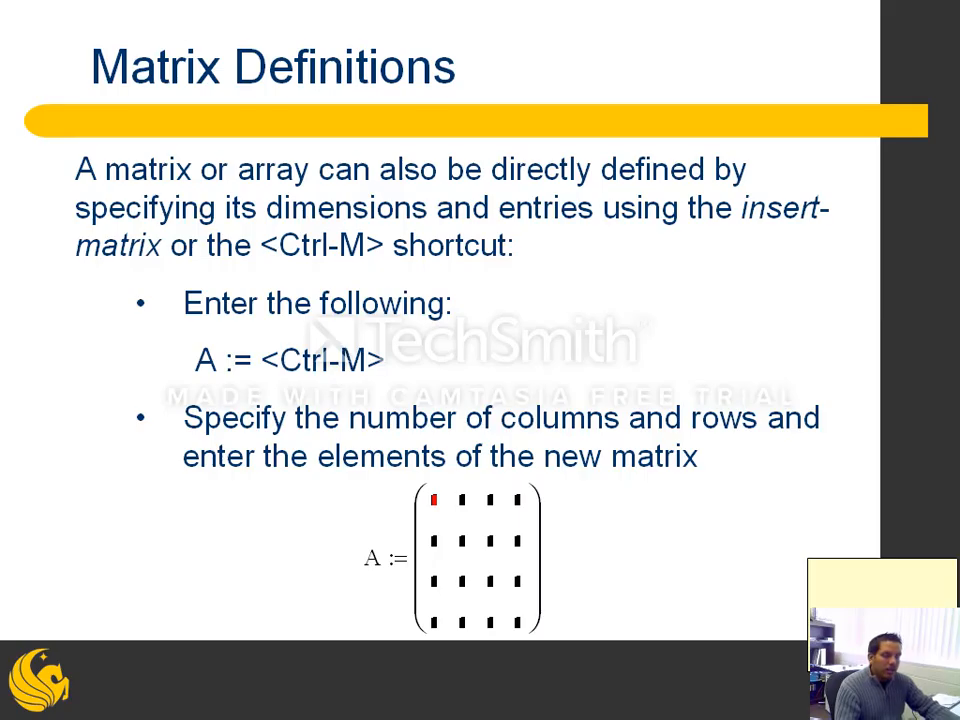
pyautogui.press('Right')
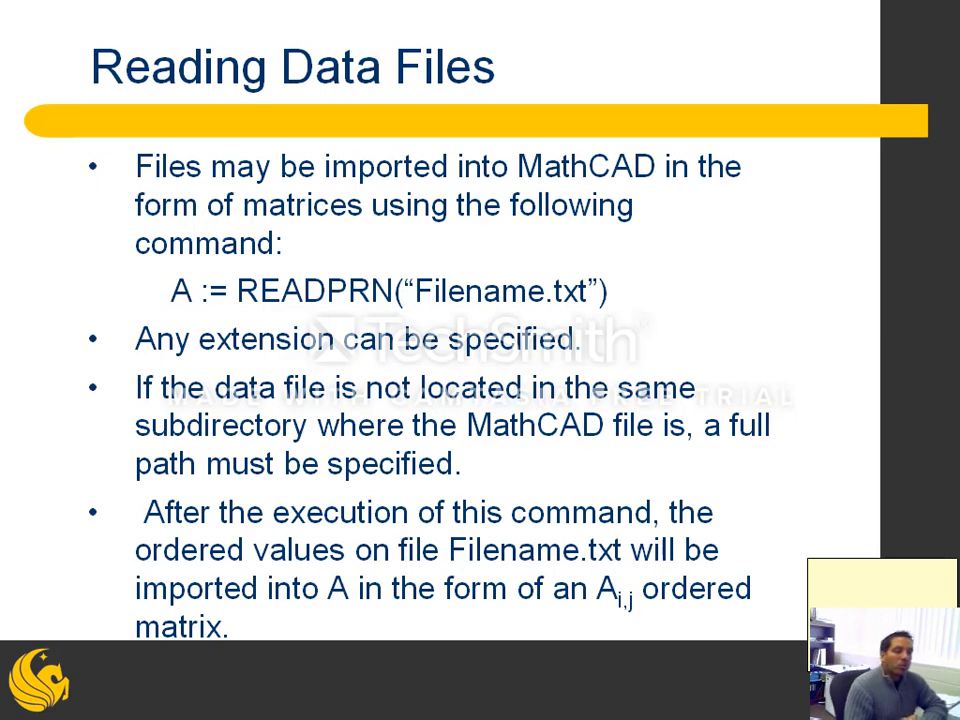
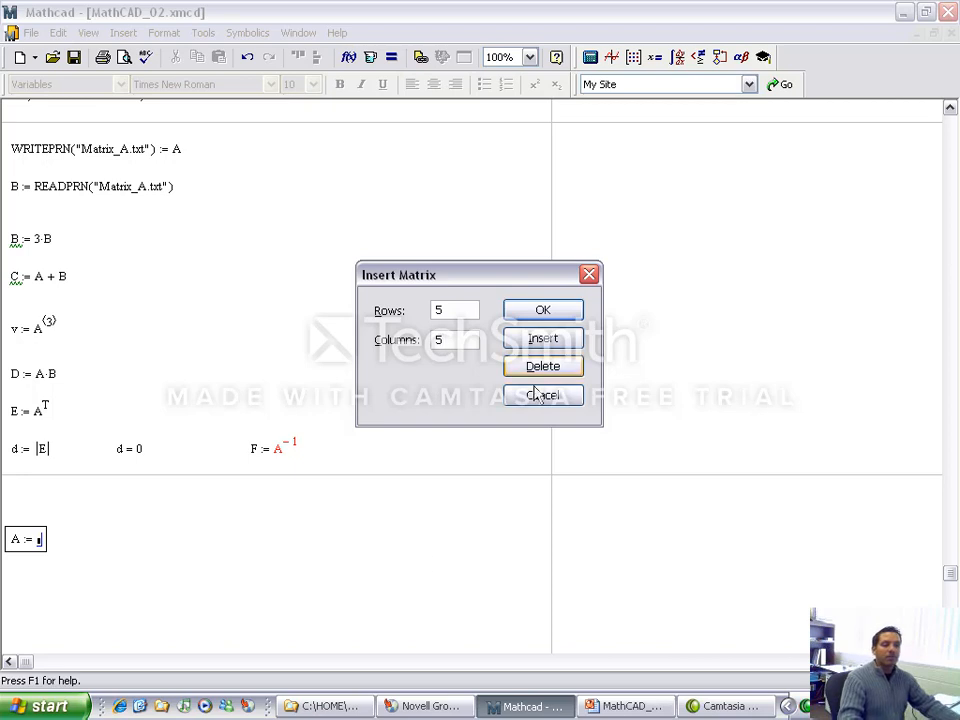
# Step: Insert a 5-row, 5-column matrix into the definition of A and fill its first row with -1, 1, 2, 3, 1
pyautogui.click(518, 312)
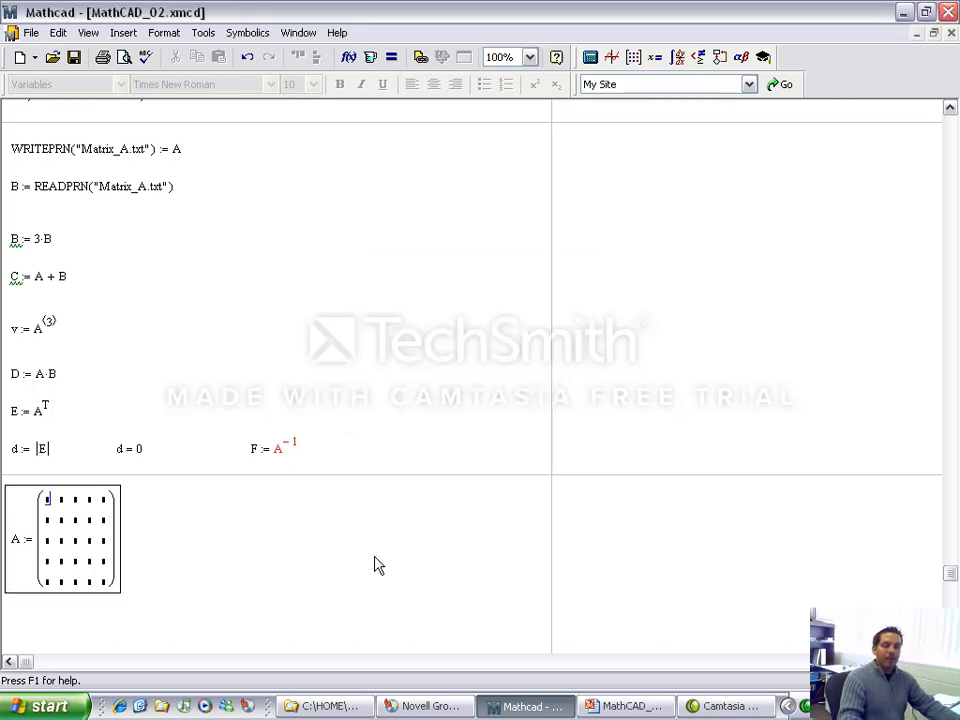
pyautogui.write('-1')
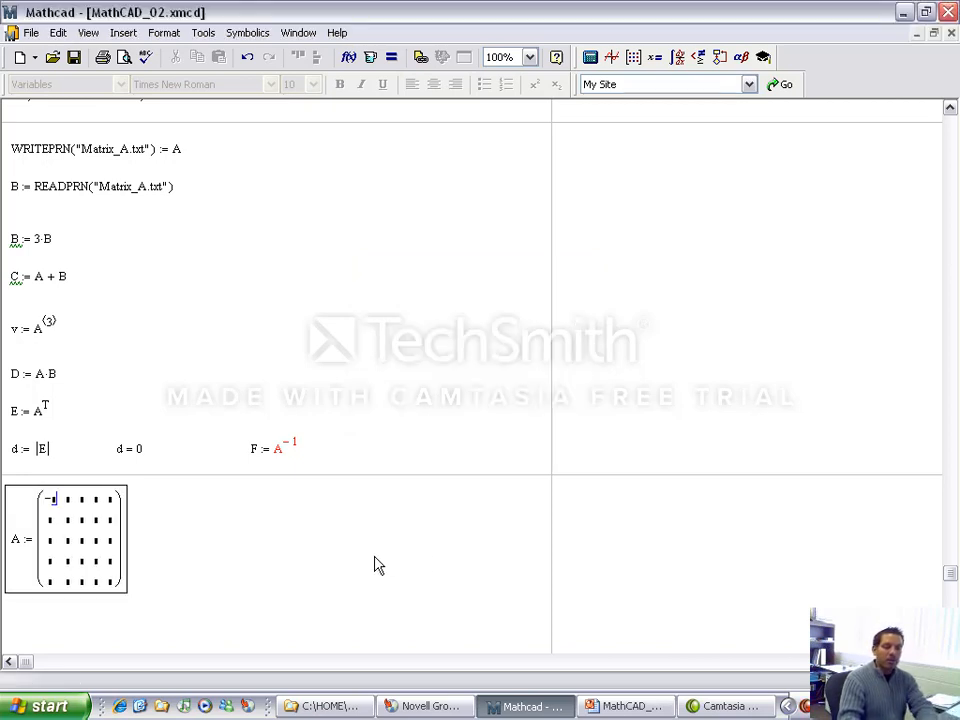
pyautogui.press('Tab')
pyautogui.write('1')
pyautogui.press('Tab')
pyautogui.write('2')
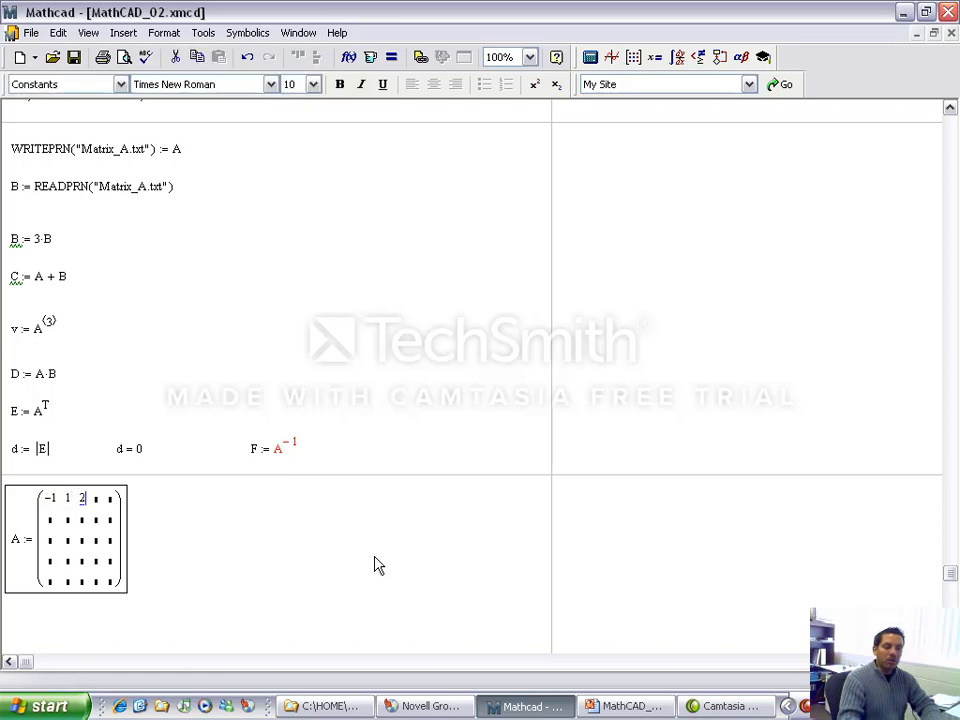
pyautogui.press('Tab')
pyautogui.write('3')
pyautogui.press('Tab')
pyautogui.write('1')
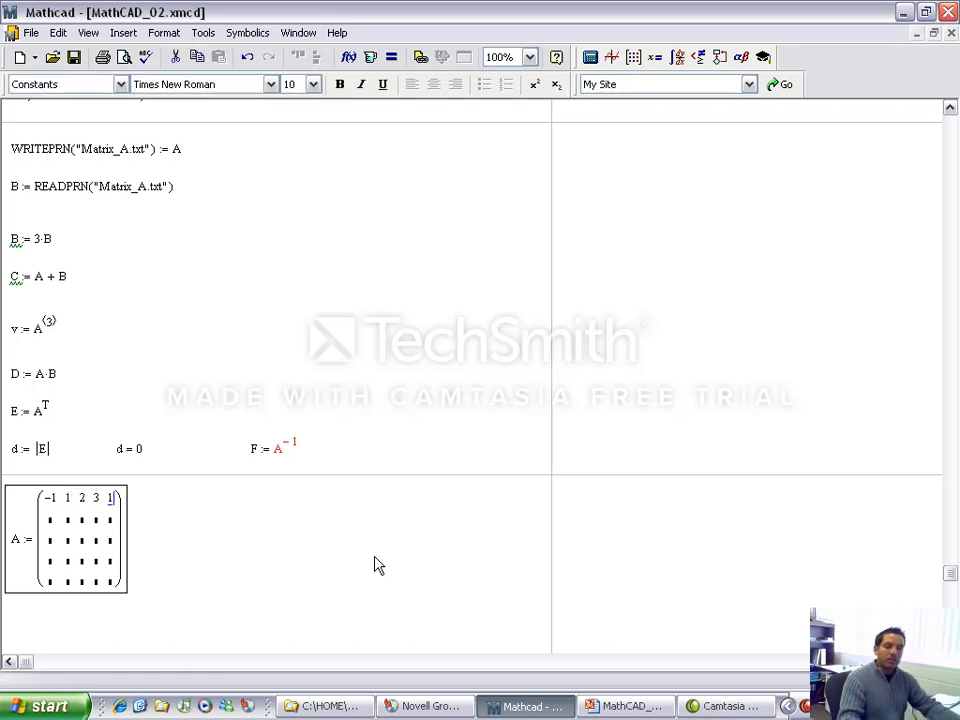
pyautogui.click(371, 553)
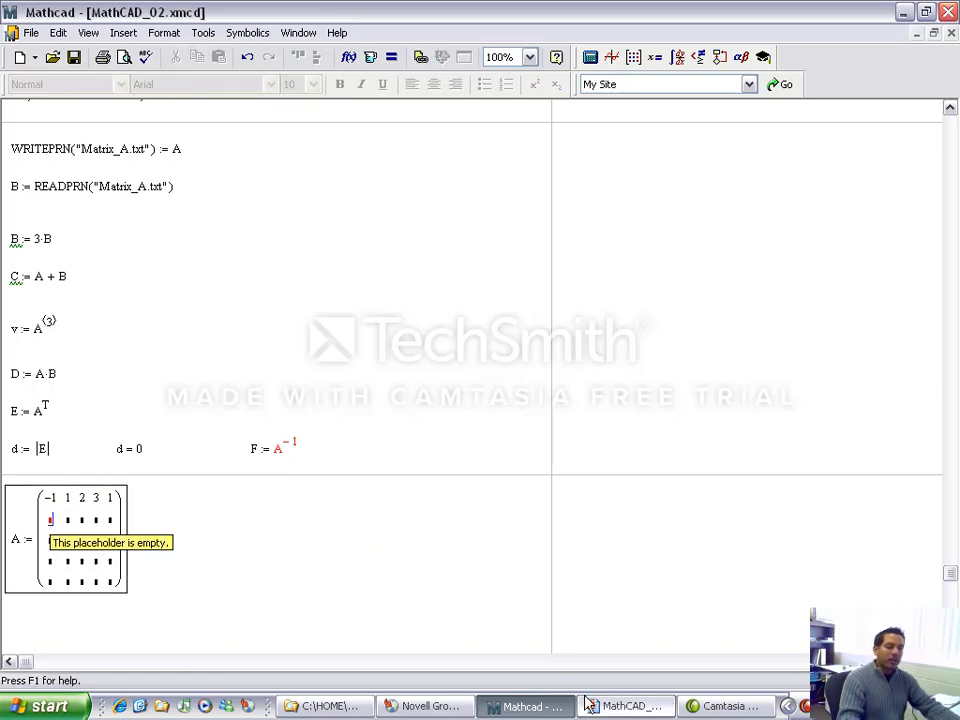
# Step: Check matrix A on the Matrix Systems Solvers slide in PowerPoint and fill its second row in Mathcad with 0, 2, 1, 2, 1
pyautogui.hotkey('alt', 'Tab')
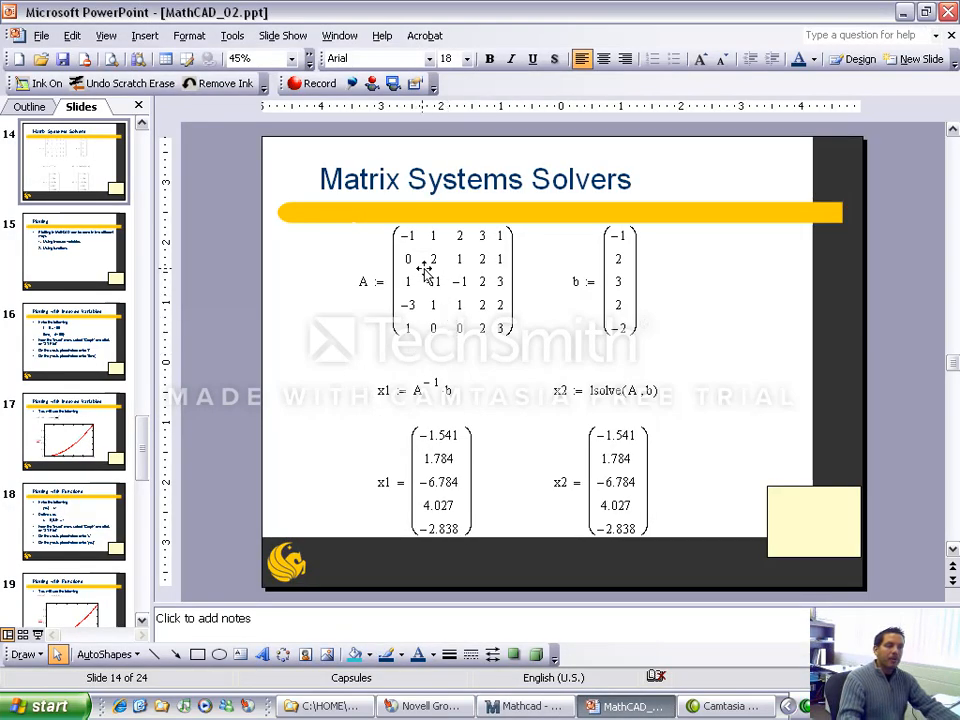
pyautogui.click(553, 708)
pyautogui.write('0')
pyautogui.press('Tab')
pyautogui.write('2')
pyautogui.press('Tab')
pyautogui.write('1')
pyautogui.press('Tab')
pyautogui.write('2')
pyautogui.press('Tab')
pyautogui.write('1')
pyautogui.press('Down')
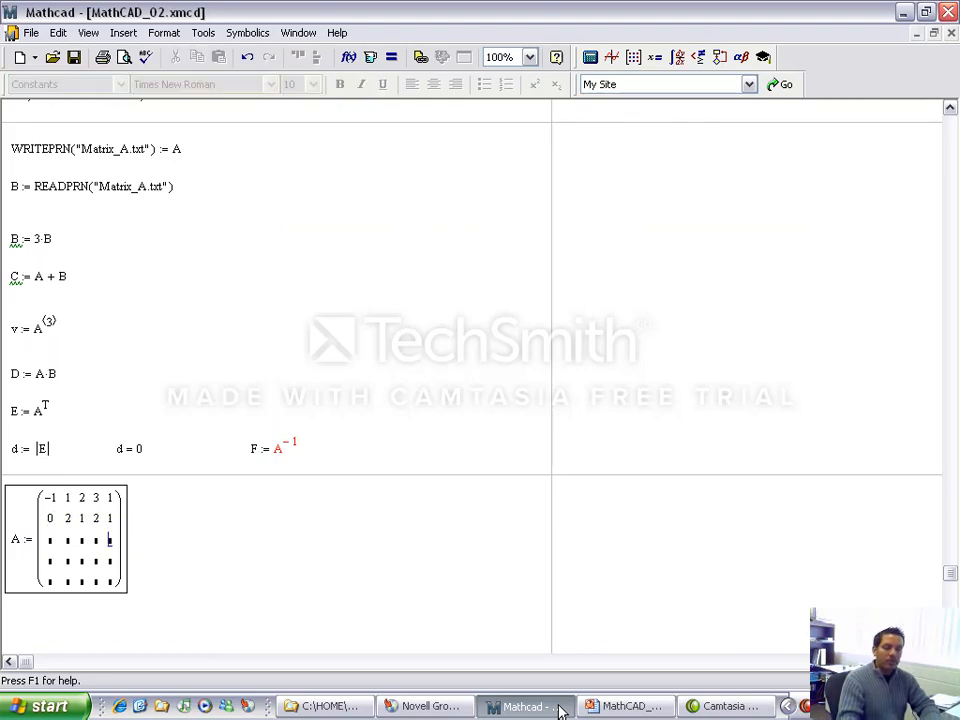
# Step: Consult the PowerPoint slide again and fill the third row of A in Mathcad with 1, -1, -1, 2, 3
pyautogui.click(630, 706)
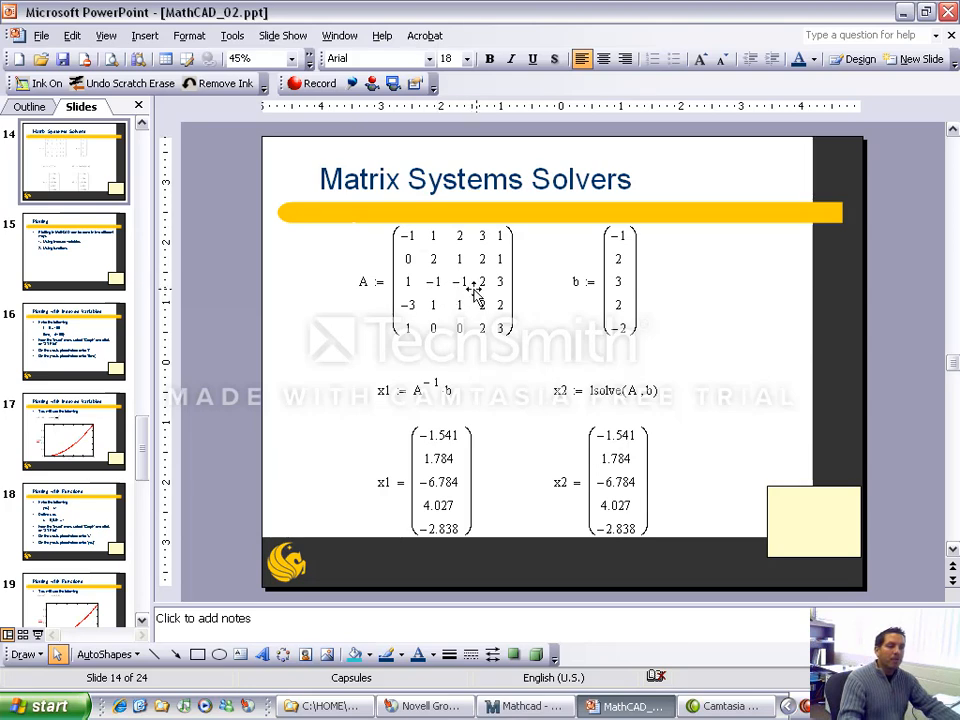
pyautogui.click(540, 706)
pyautogui.write('1')
pyautogui.press('Tab')
pyautogui.write('-1')
pyautogui.press('Tab')
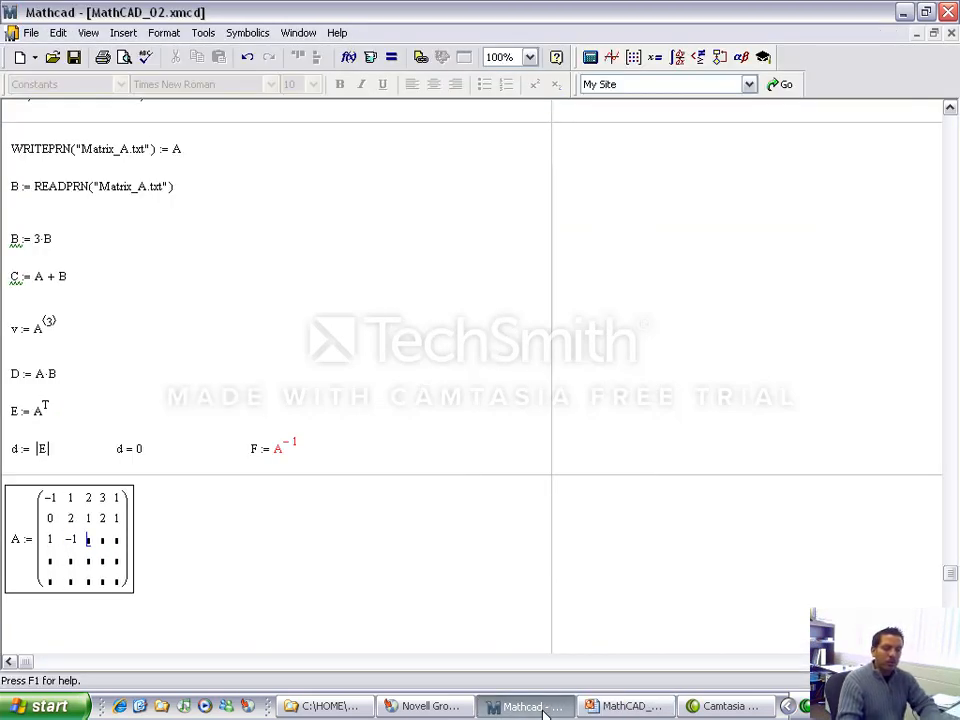
pyautogui.write('-1')
pyautogui.press('Tab')
pyautogui.write('2')
pyautogui.press('Tab')
pyautogui.write('3')
pyautogui.press('Down')
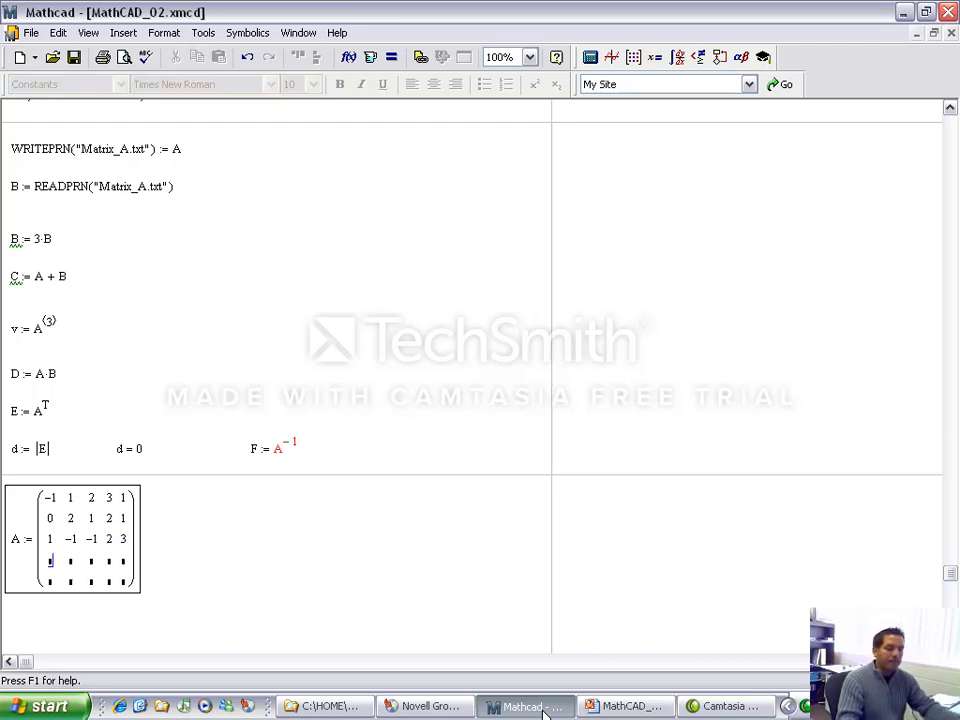
# Step: Look up the fourth row of A on the PowerPoint slide and enter -3, 1, 1, 2, 2 in Mathcad
pyautogui.click(622, 706)
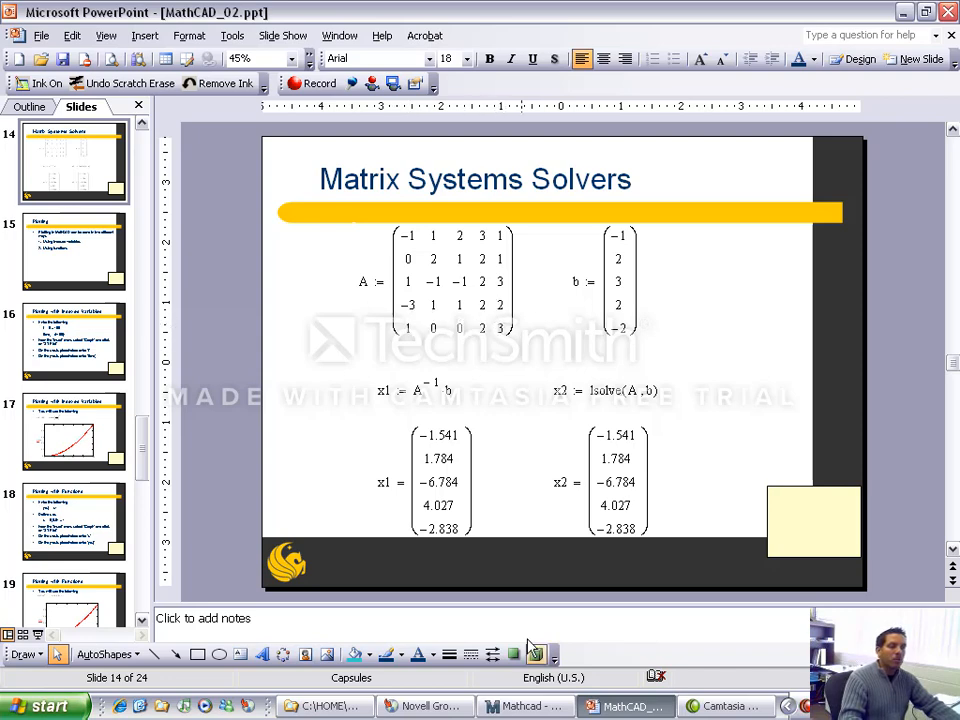
pyautogui.click(513, 706)
pyautogui.write('3')
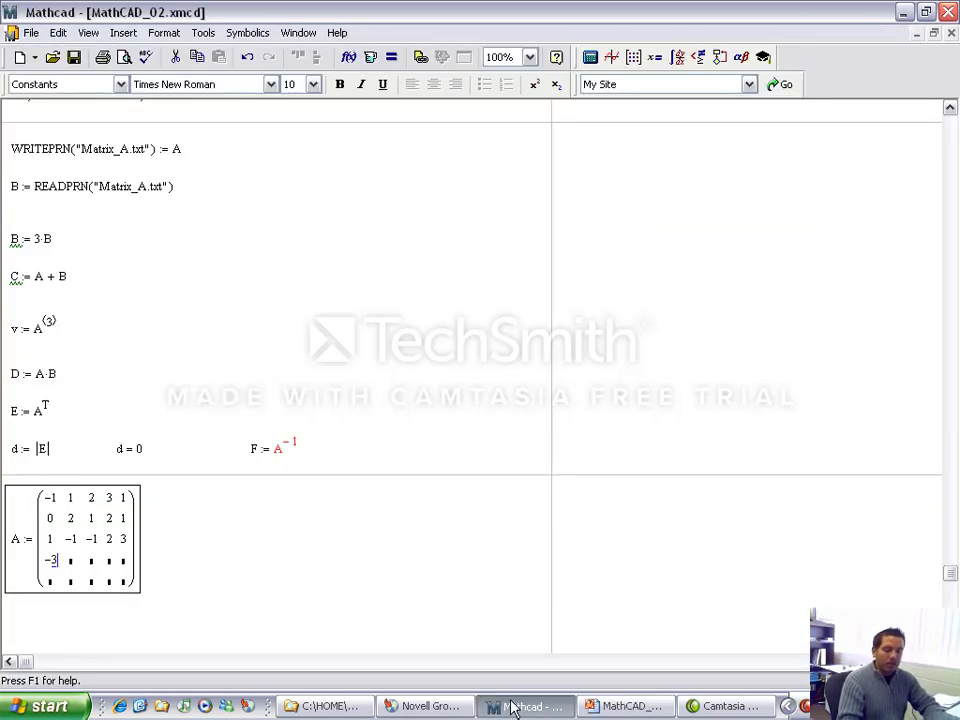
pyautogui.press('Tab')
pyautogui.write('1')
pyautogui.press('Tab')
pyautogui.write('2')
pyautogui.press('Tab')
pyautogui.write('2')
pyautogui.press('Down')
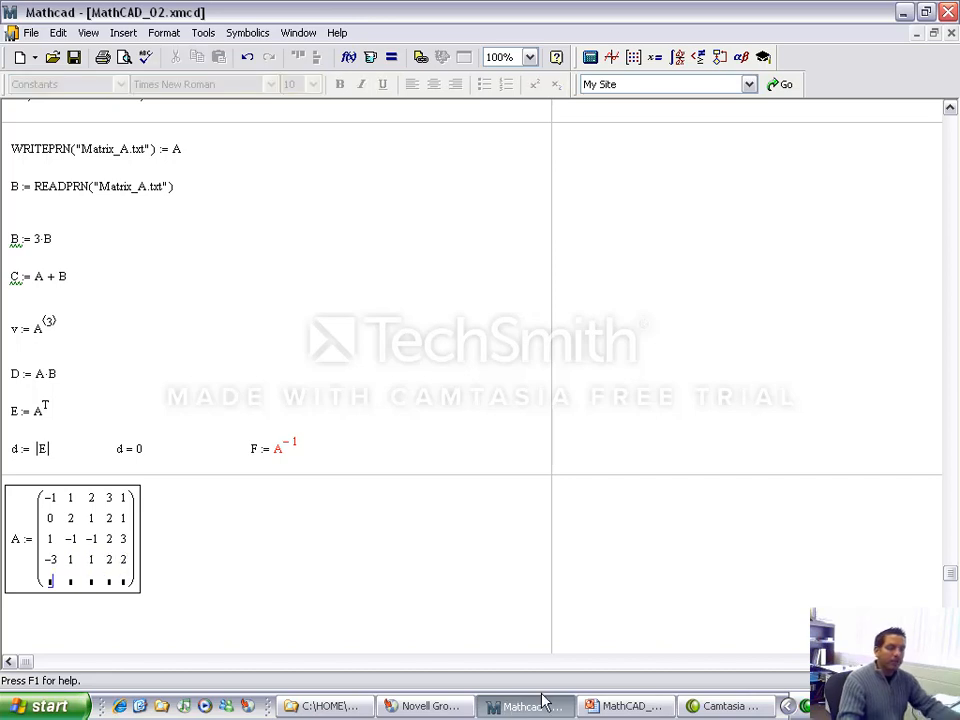
# Step: Look up the last row of A on the PowerPoint slide and enter 1, 0, 0, 2, 3 in Mathcad
pyautogui.click(622, 706)
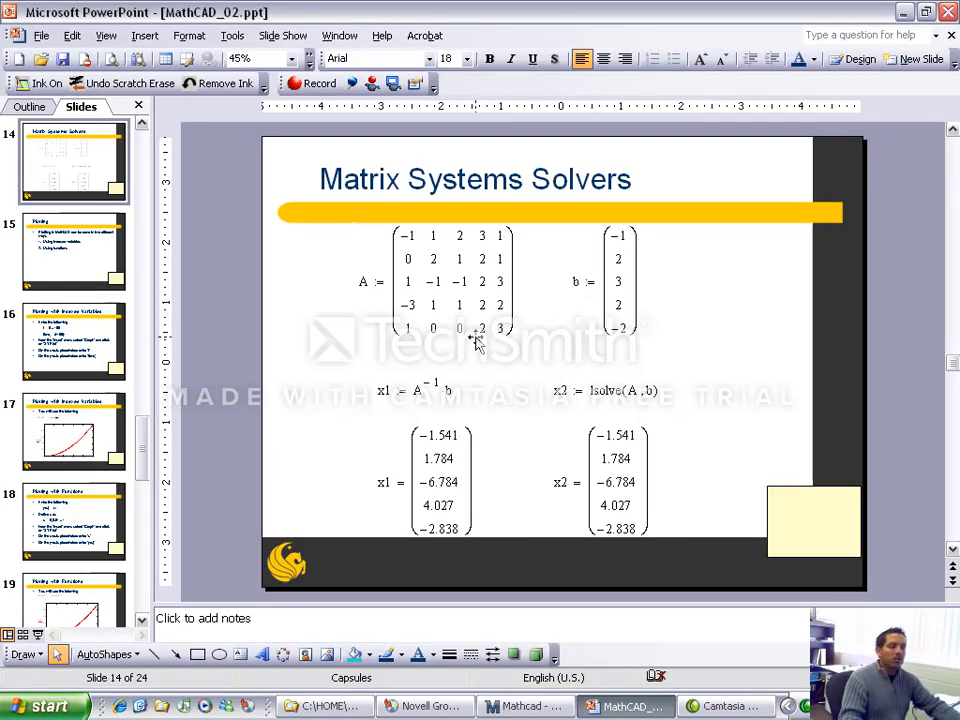
pyautogui.click(530, 706)
pyautogui.write('1')
pyautogui.press('Tab')
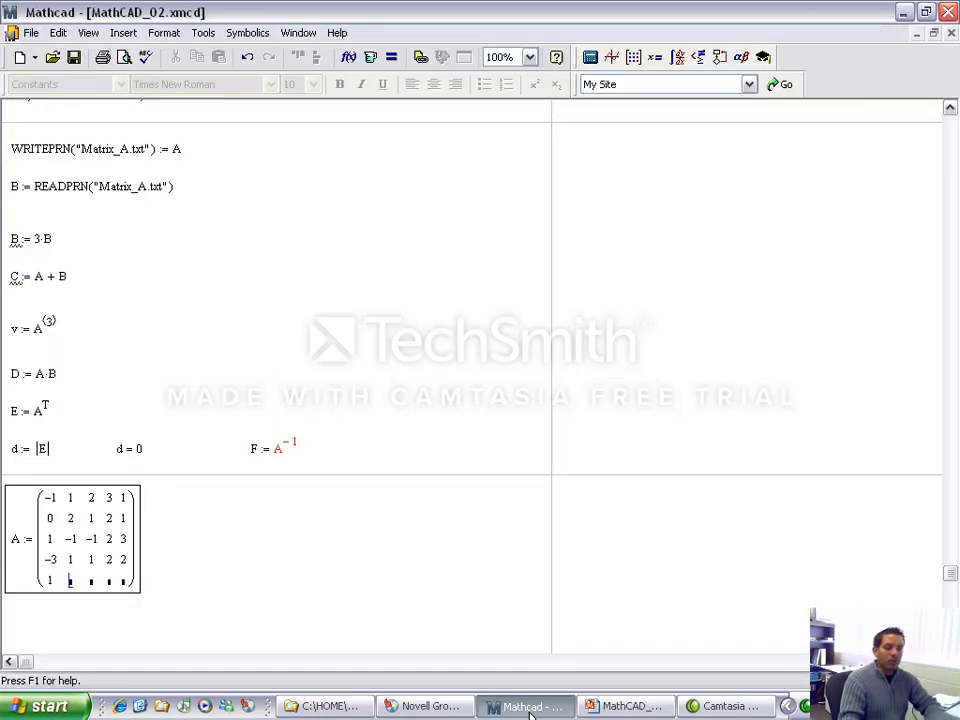
pyautogui.write('0')
pyautogui.press('Tab')
pyautogui.write('0')
pyautogui.press('Tab')
pyautogui.write('2')
pyautogui.press('Tab')
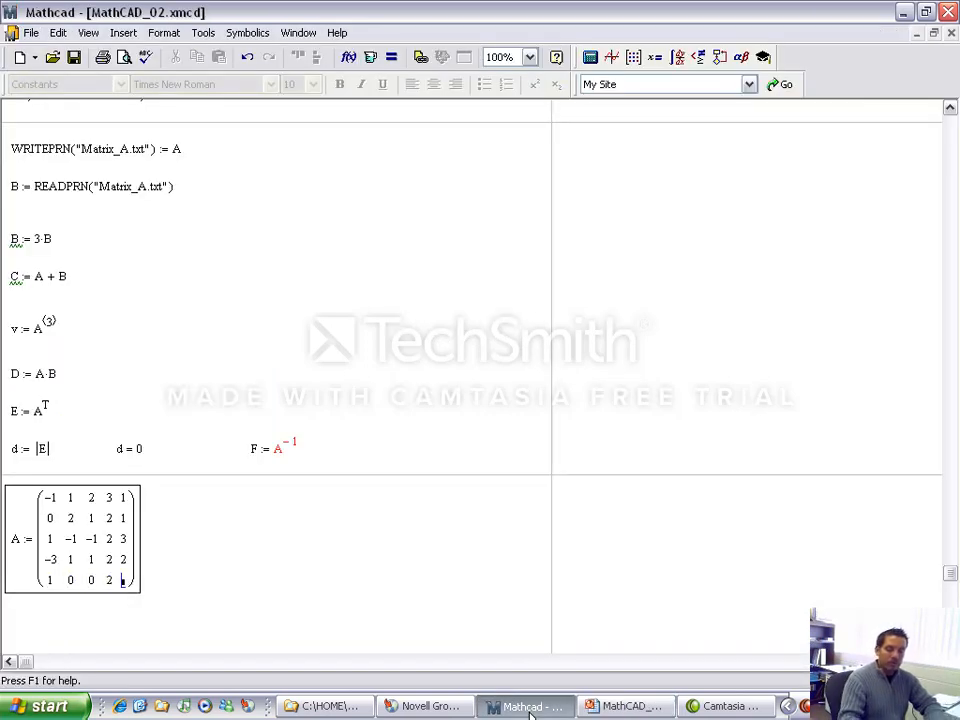
pyautogui.write('3')
# Step: Define b beside matrix A as an empty matrix with 5 rows and 1 column, checking its size on the PowerPoint slide
pyautogui.click(197, 542)
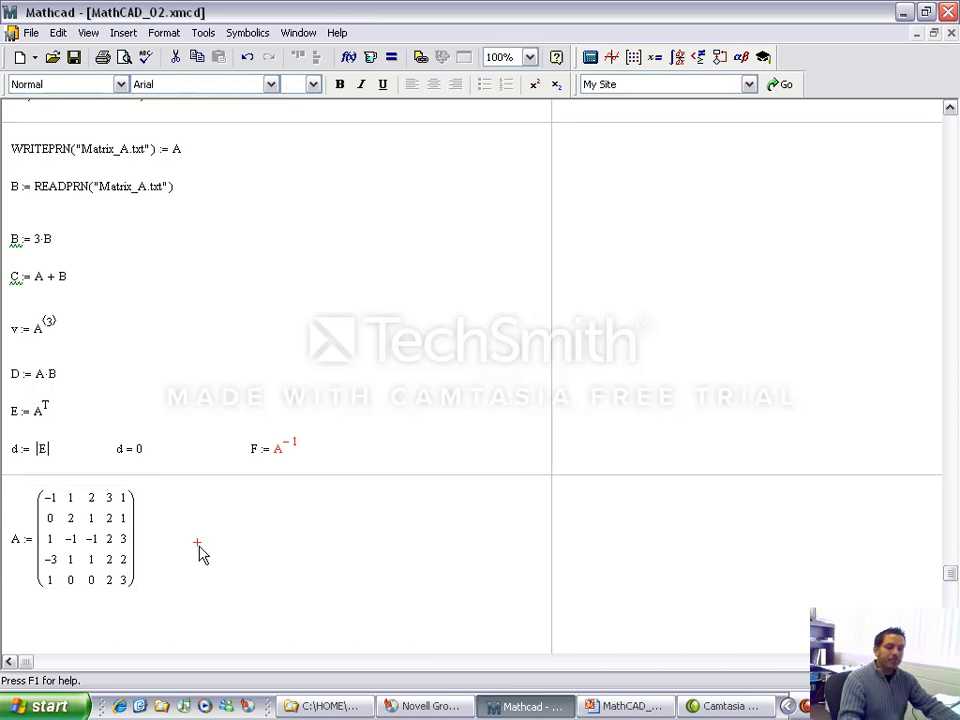
pyautogui.write('b ')
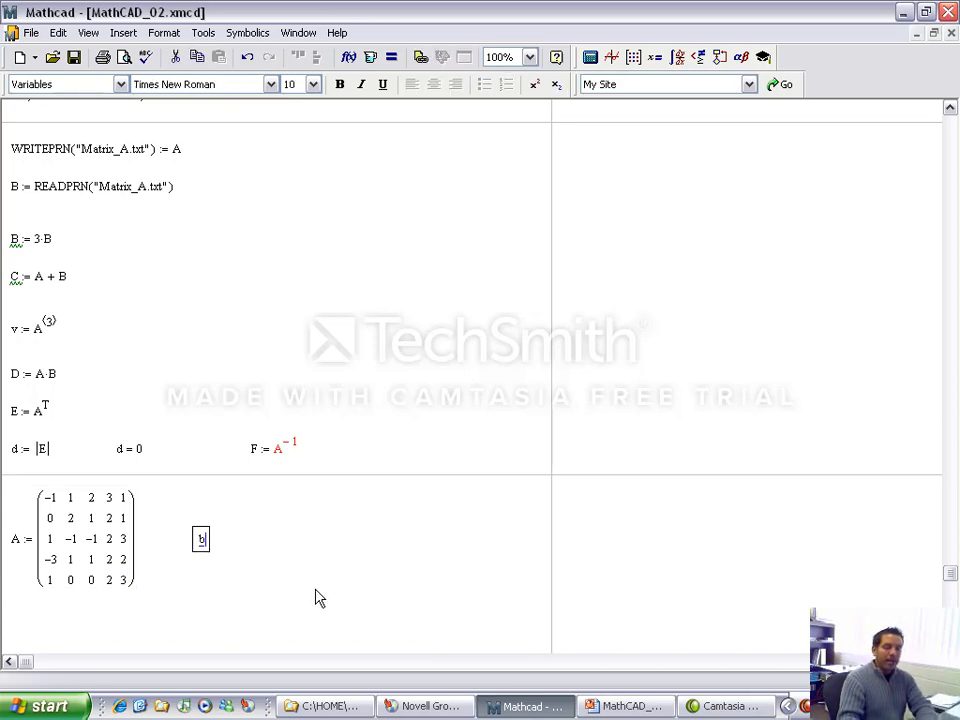
pyautogui.write(':=')
pyautogui.click(625, 706)
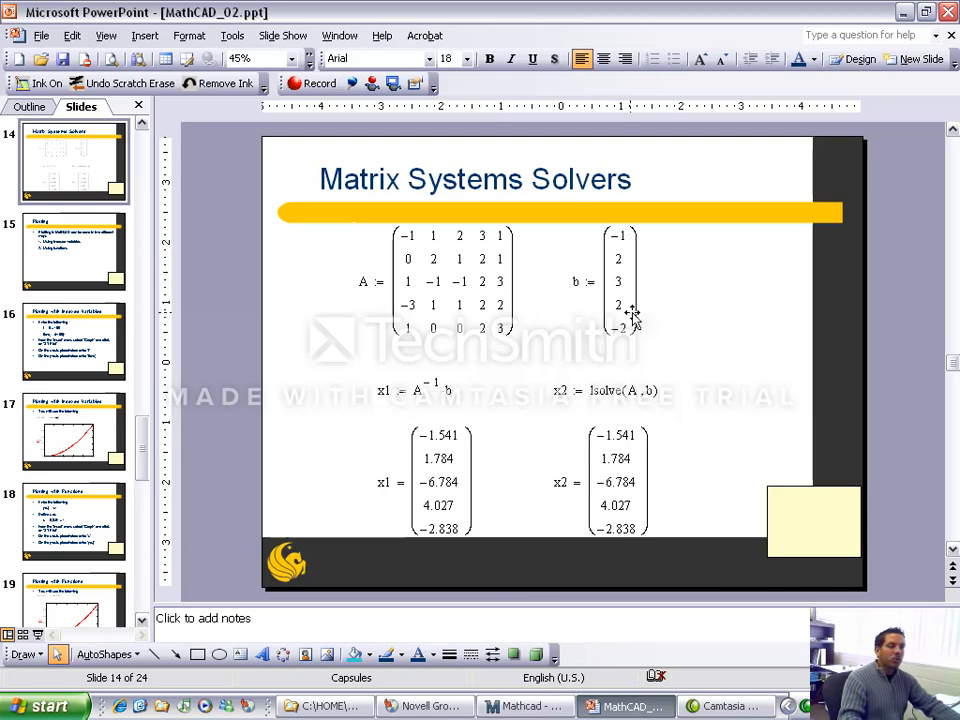
pyautogui.click(530, 707)
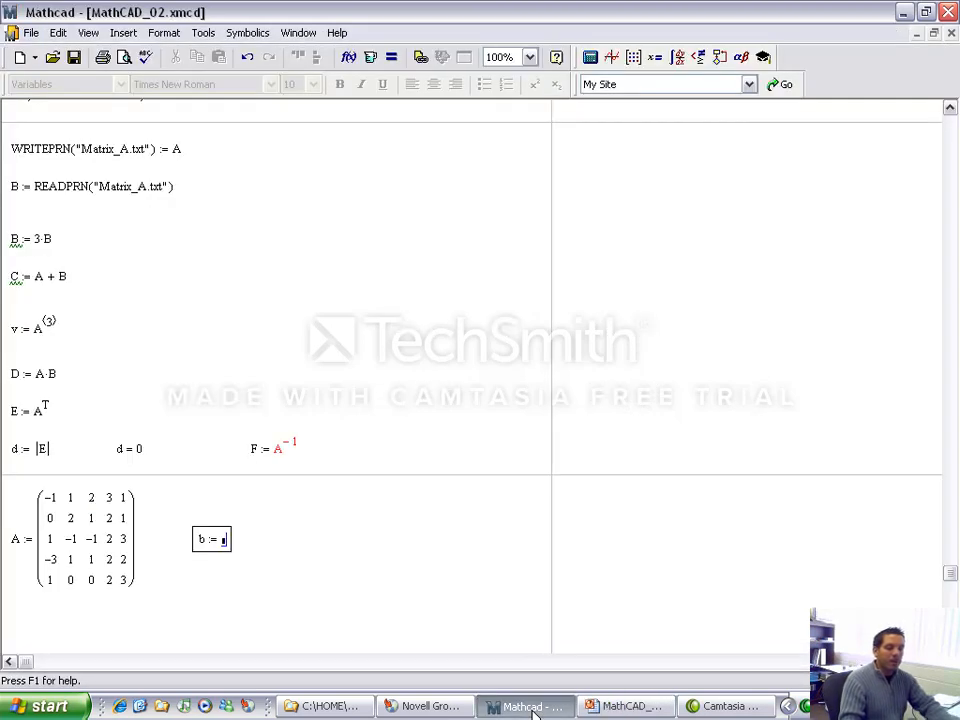
pyautogui.hotkey('ctrl', 'm')
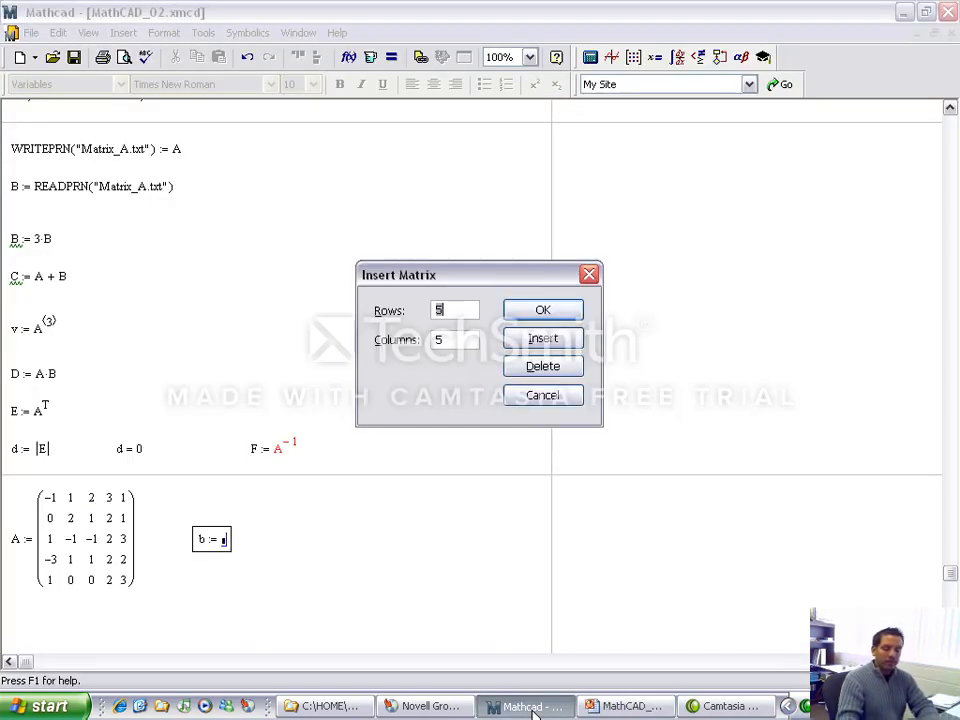
pyautogui.press('Return')
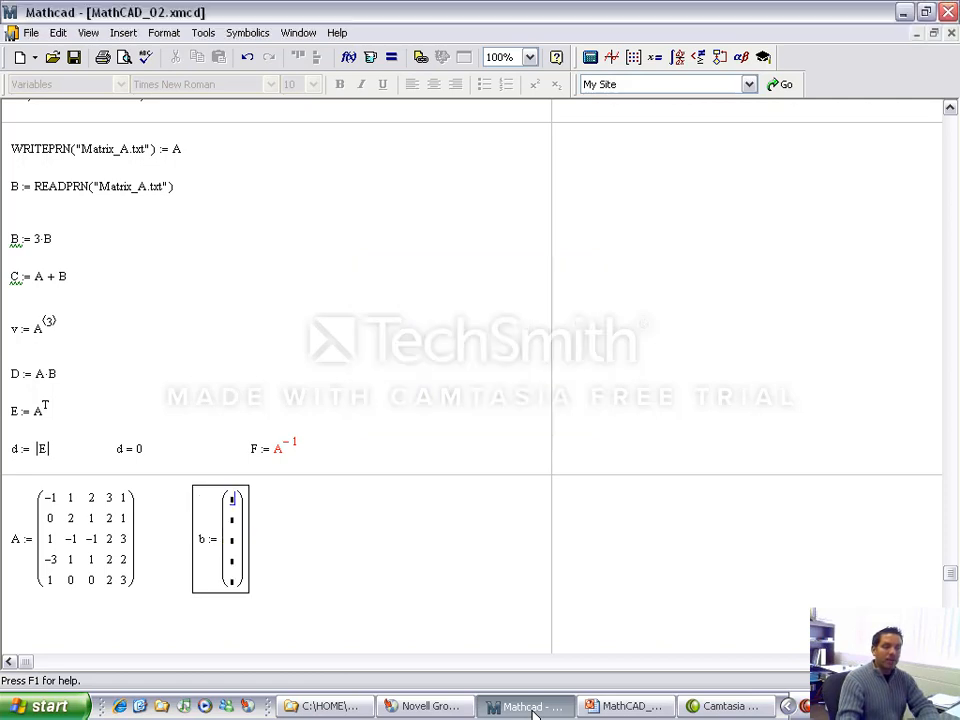
# Step: Fill the column vector b with -1, 2, 3, 2 and -2, consult the PowerPoint slide, and return to Mathcad
pyautogui.write('-1')
pyautogui.press('Tab')
pyautogui.write('2')
pyautogui.press('Tab')
pyautogui.write('3')
pyautogui.press('Tab')
pyautogui.write('2')
pyautogui.press('Tab')
pyautogui.write('-2')
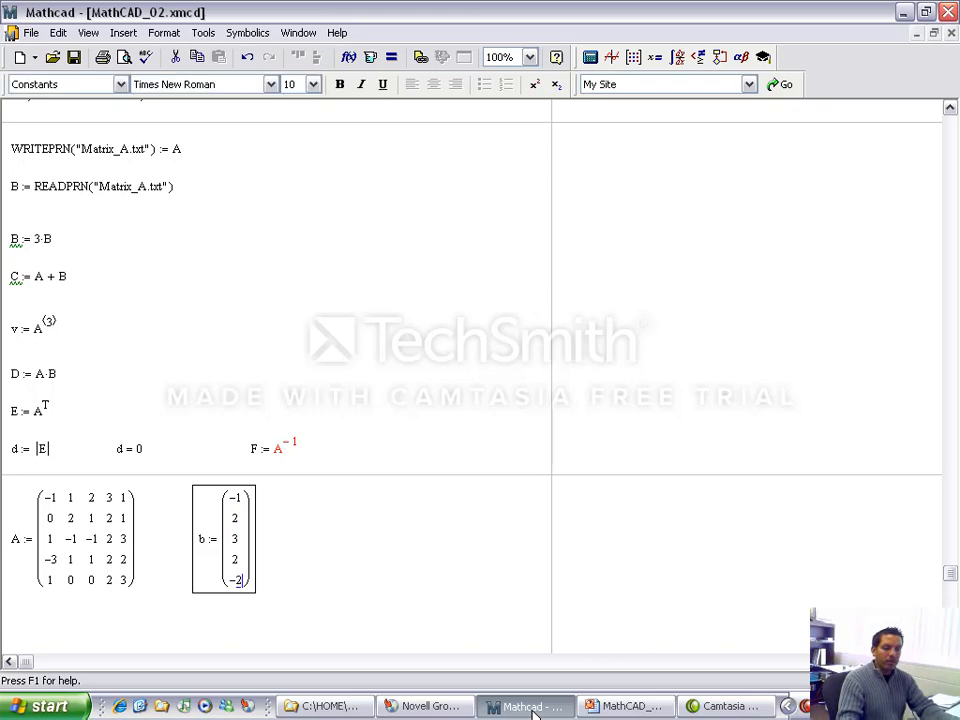
pyautogui.click(619, 705)
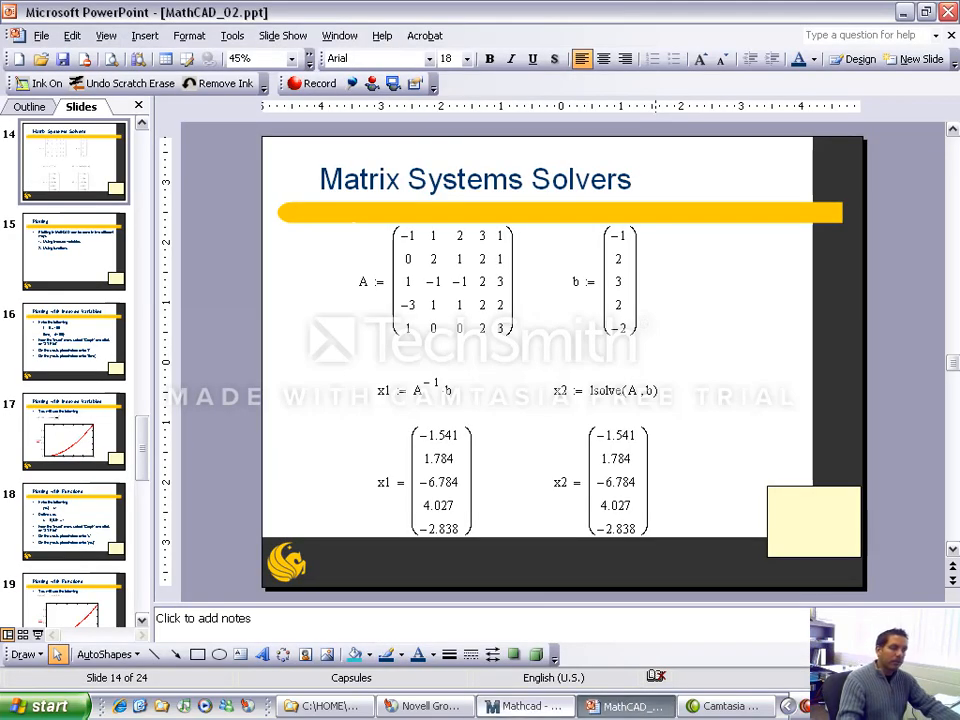
pyautogui.click(530, 706)
# Step: Evaluate the determinant of A in the blank area beside vector b
pyautogui.click(376, 580)
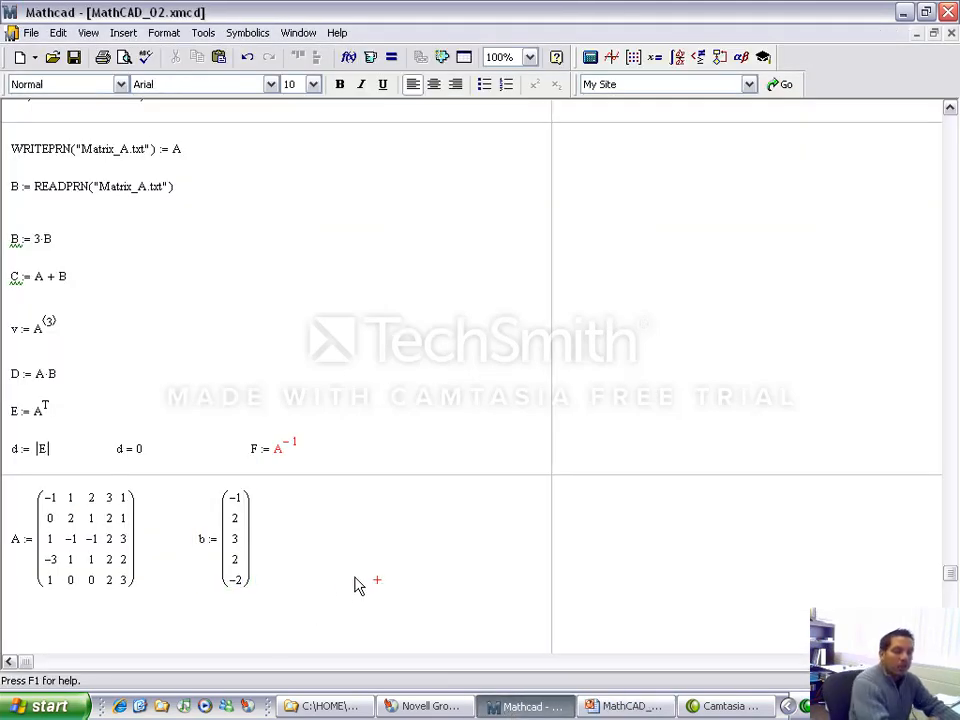
pyautogui.scroll(-3, 336, 563)
pyautogui.scroll(-2, 336, 563)
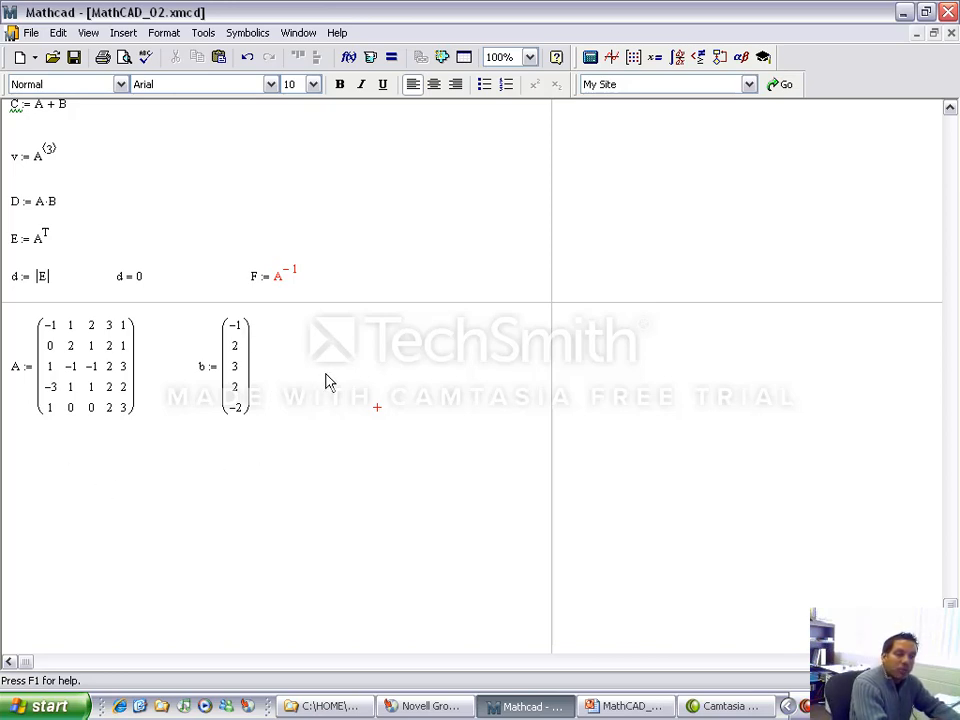
pyautogui.write('|')
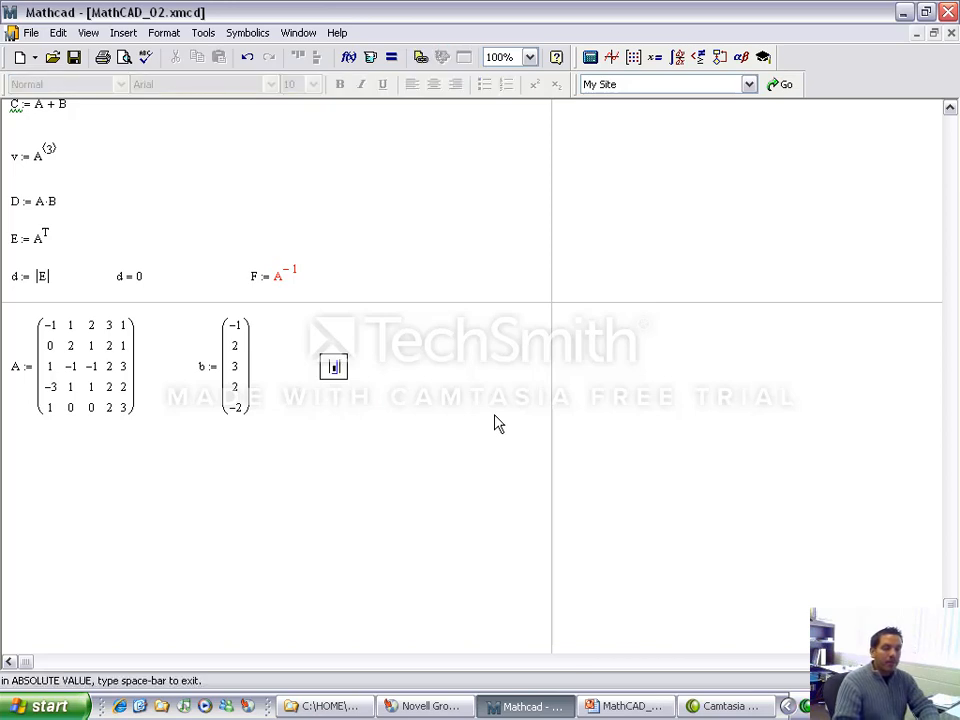
pyautogui.write('A| ')
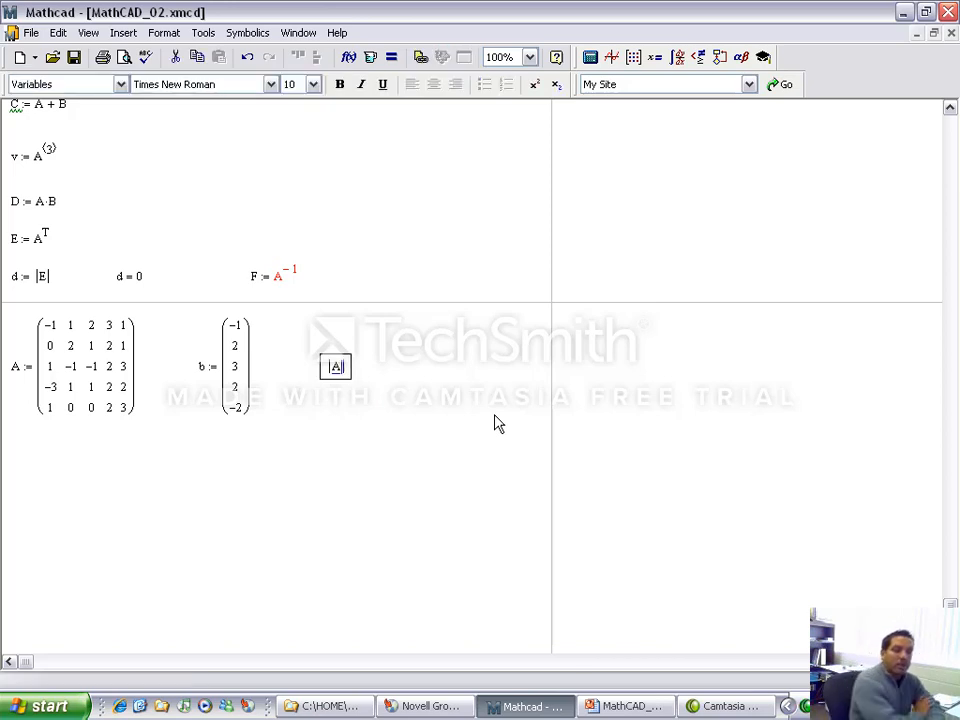
pyautogui.write('= -37')
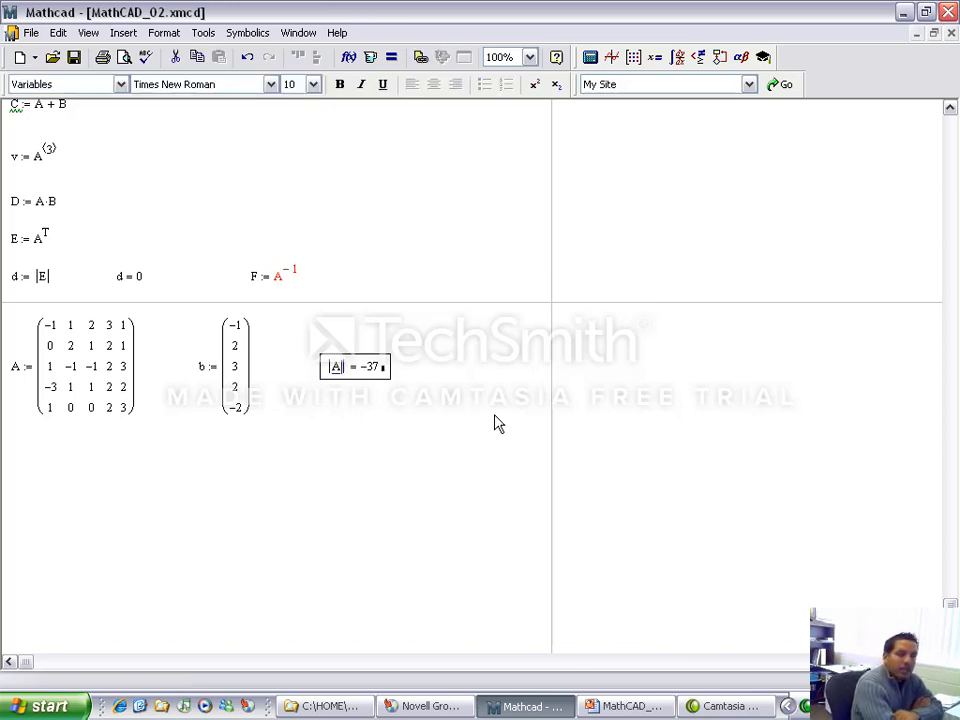
pyautogui.click(494, 416)
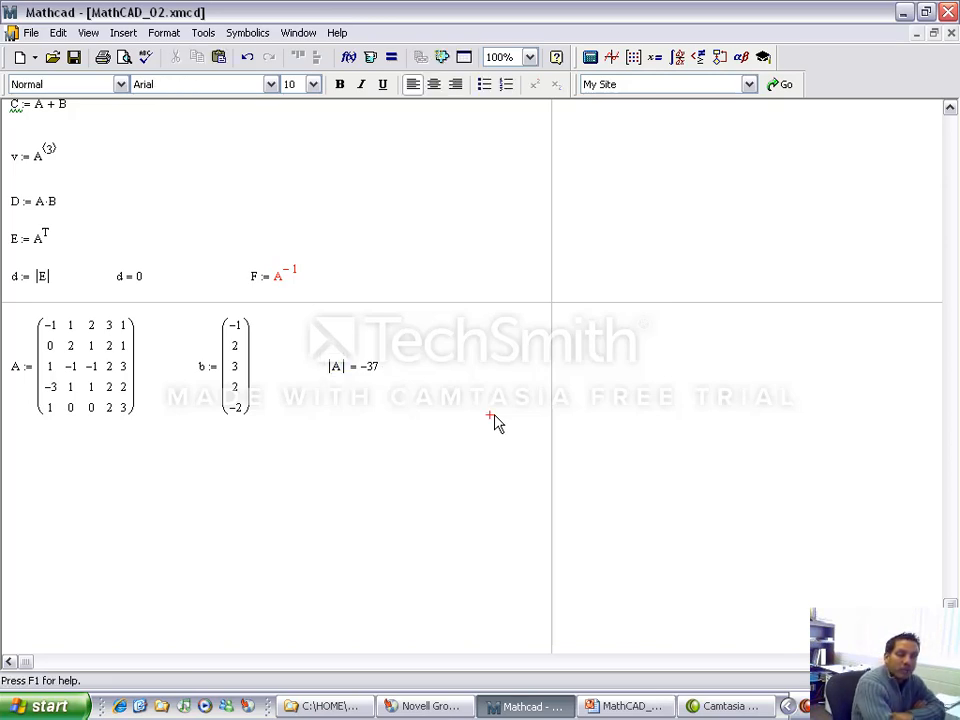
# Step: Evaluate the inverse of A as A^-1 in the blank area below matrix A
pyautogui.click(47, 527)
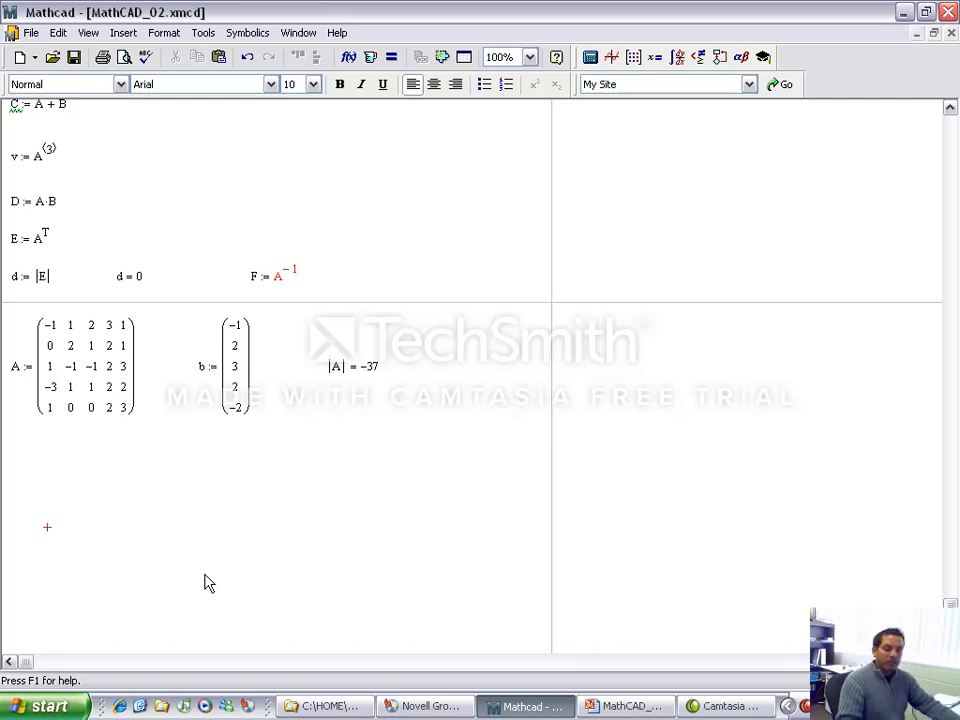
pyautogui.write('A^')
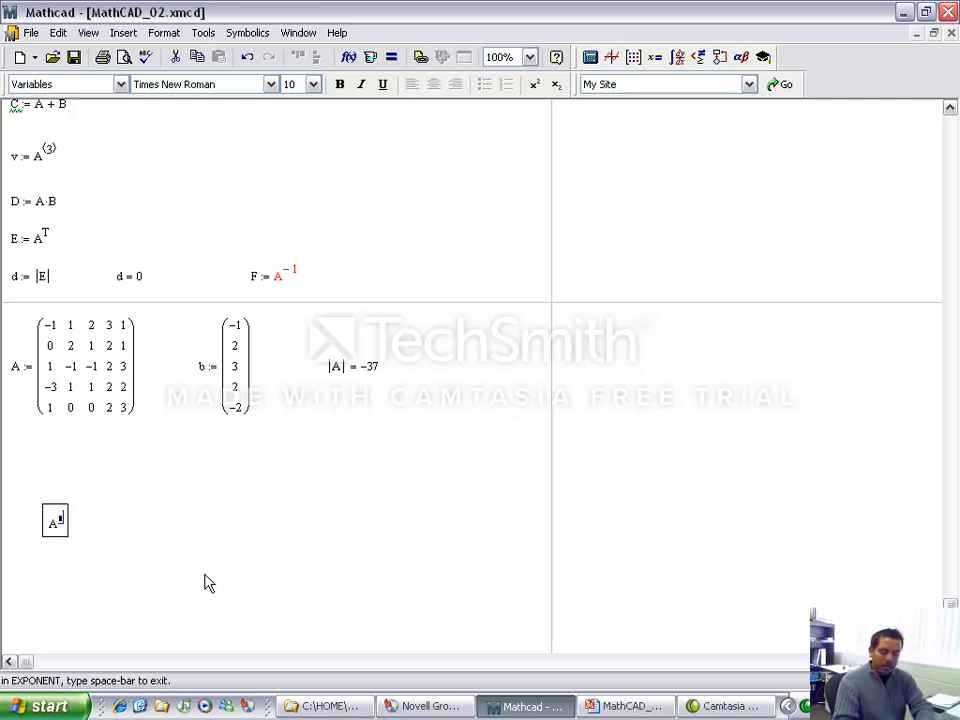
pyautogui.write('-1 ')
pyautogui.write('=')
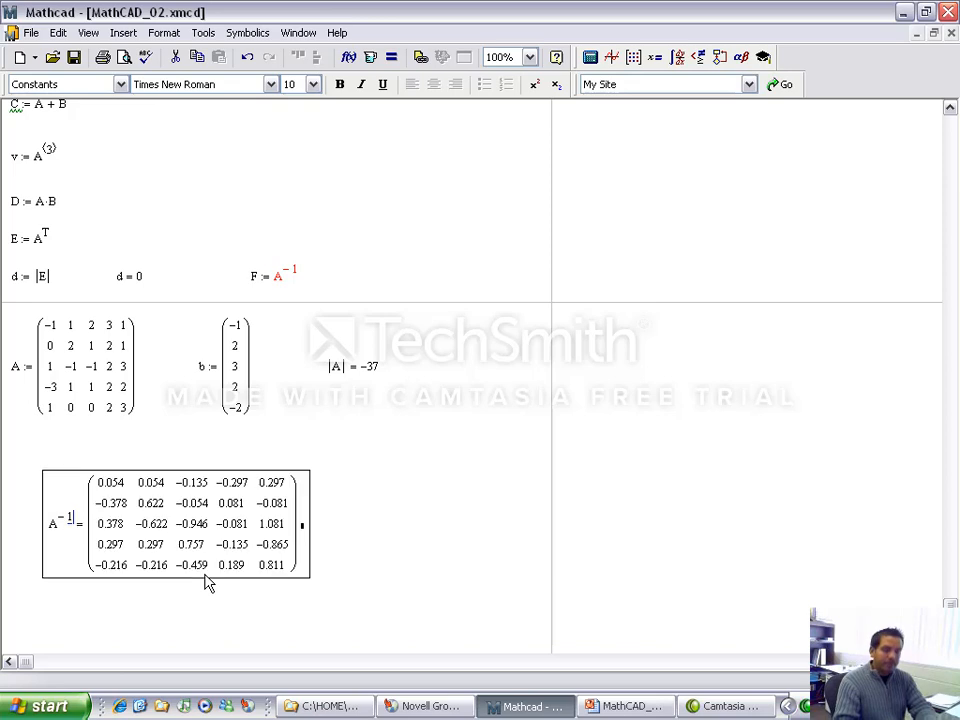
pyautogui.click(325, 553)
pyautogui.scroll(-3, 358, 553)
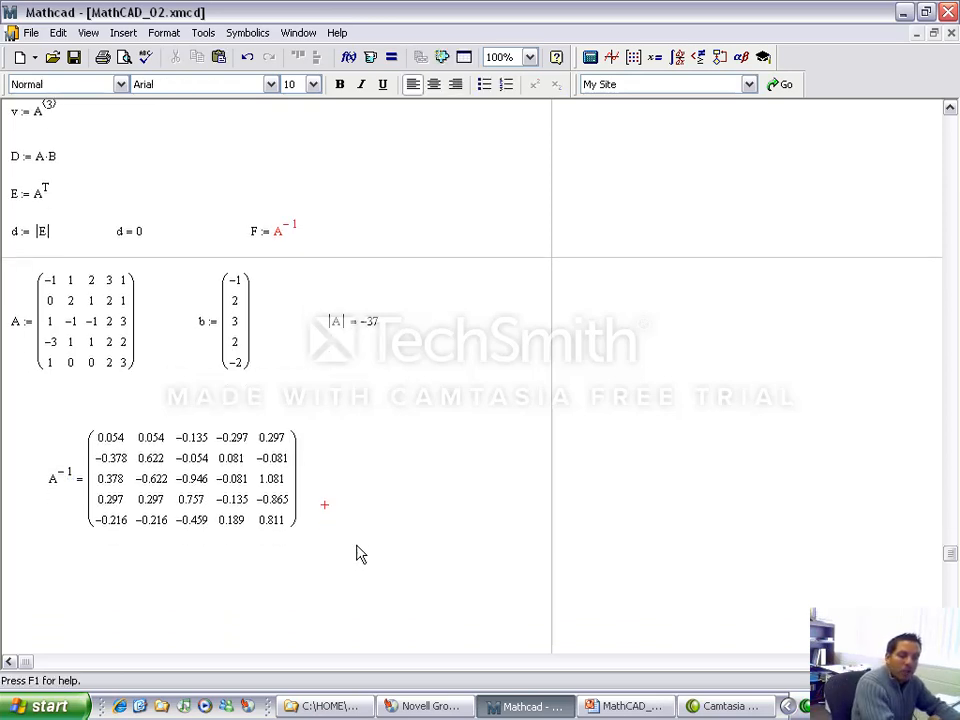
# Step: Delete the evaluated inverse of A from the area below matrix A
pyautogui.click(52, 436)
pyautogui.moveTo(52, 440); pyautogui.dragTo(246, 439)
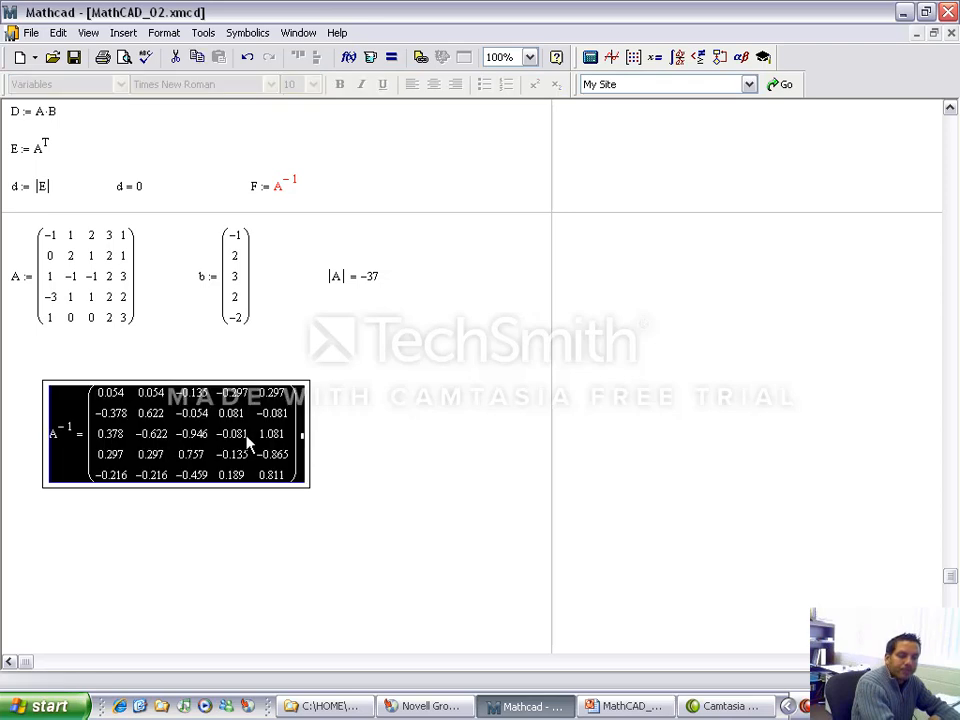
pyautogui.press('Delete')
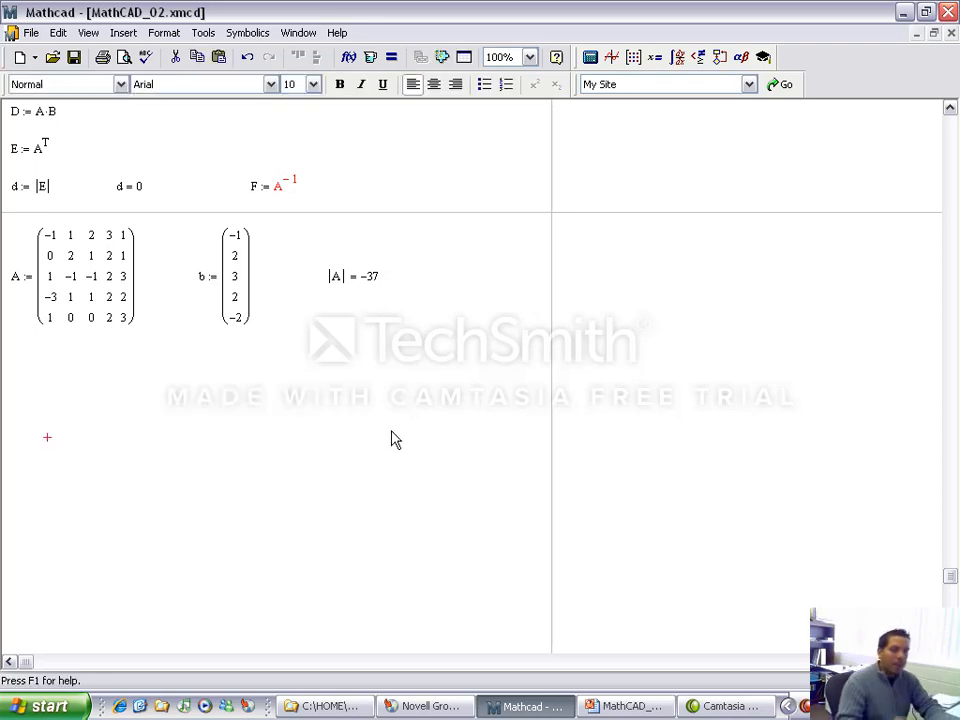
# Step: Define C as A^-1 below matrix A and evaluate C in the blank area beneath the definition
pyautogui.click(18, 378)
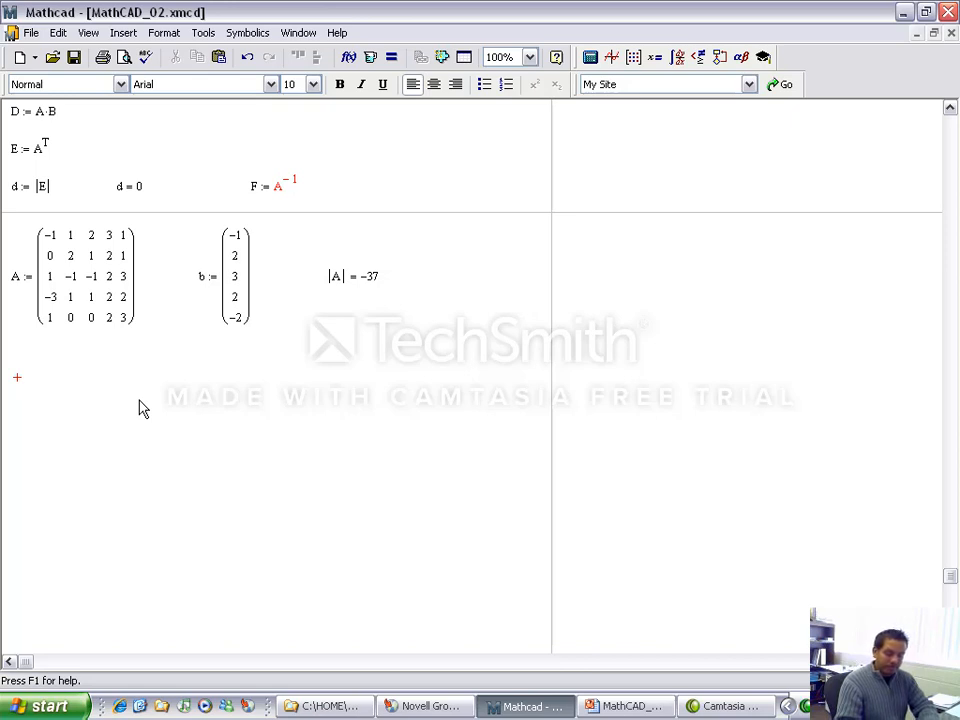
pyautogui.write('C := A^')
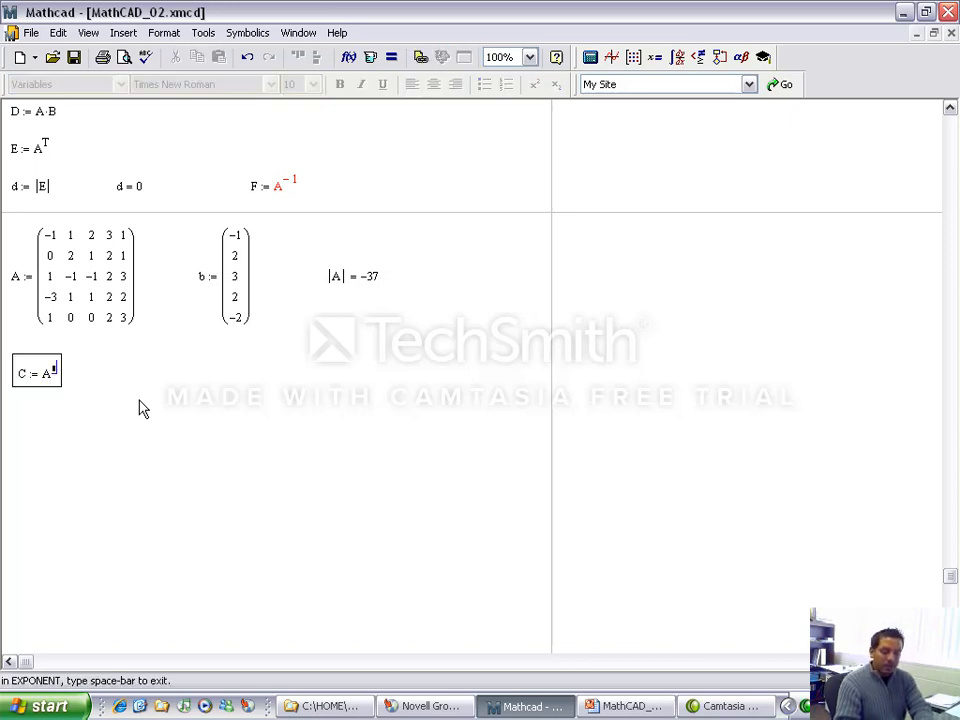
pyautogui.write('-1')
pyautogui.press('Return')
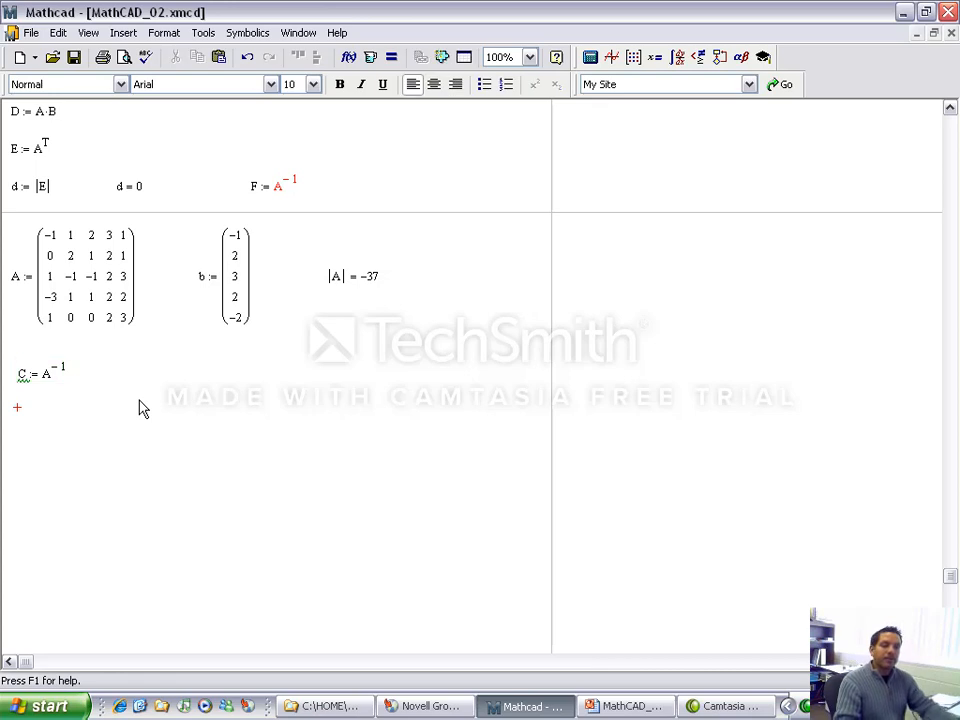
pyautogui.click(160, 500)
pyautogui.write('C=')
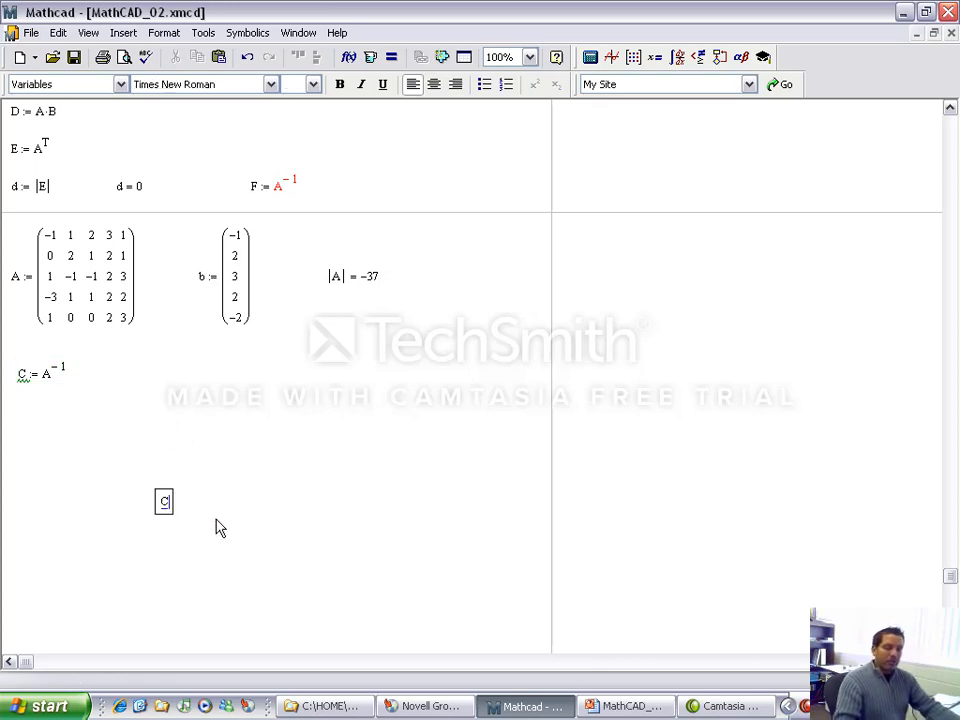
pyautogui.moveTo(421, 481); pyautogui.dragTo(262, 410)
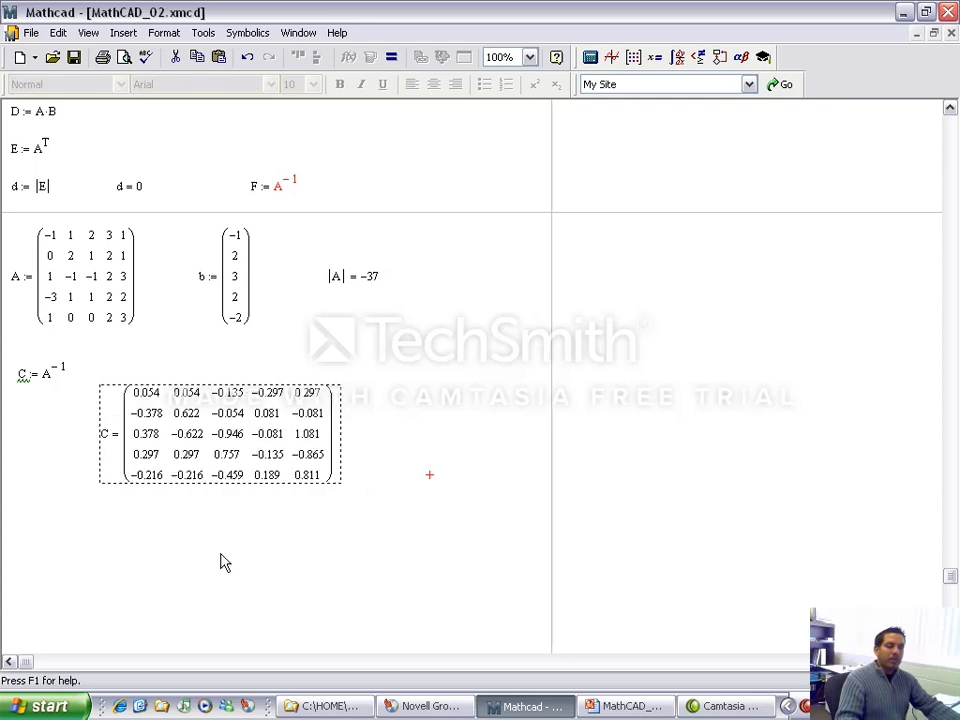
# Step: Evaluate the product C·A in the blank area below the evaluated matrix C
pyautogui.click(99, 557)
pyautogui.write('C*')
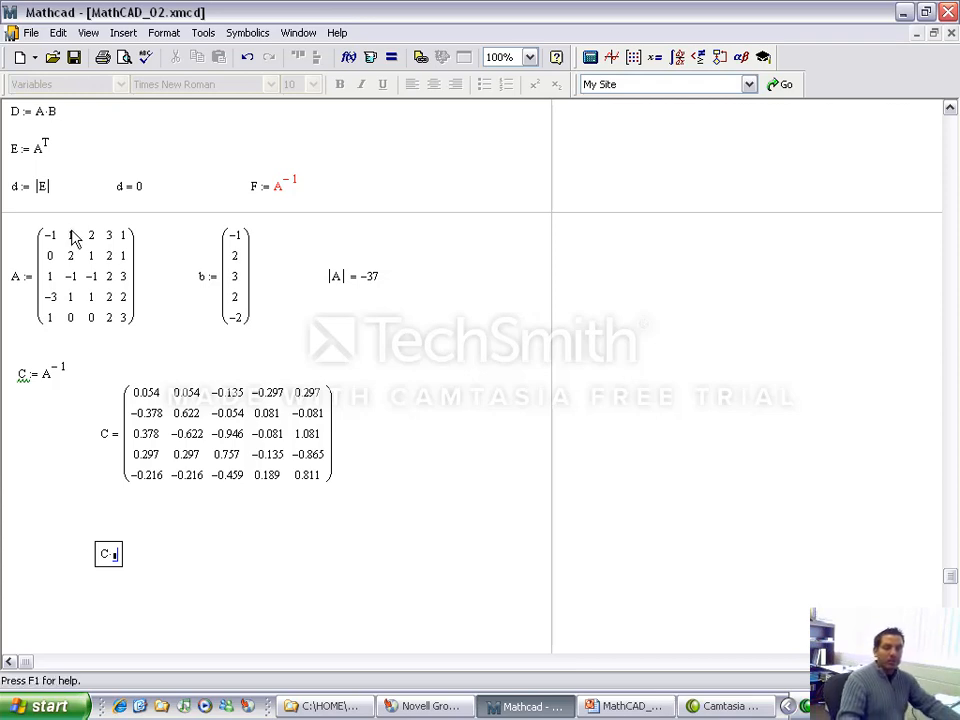
pyautogui.write('A ')
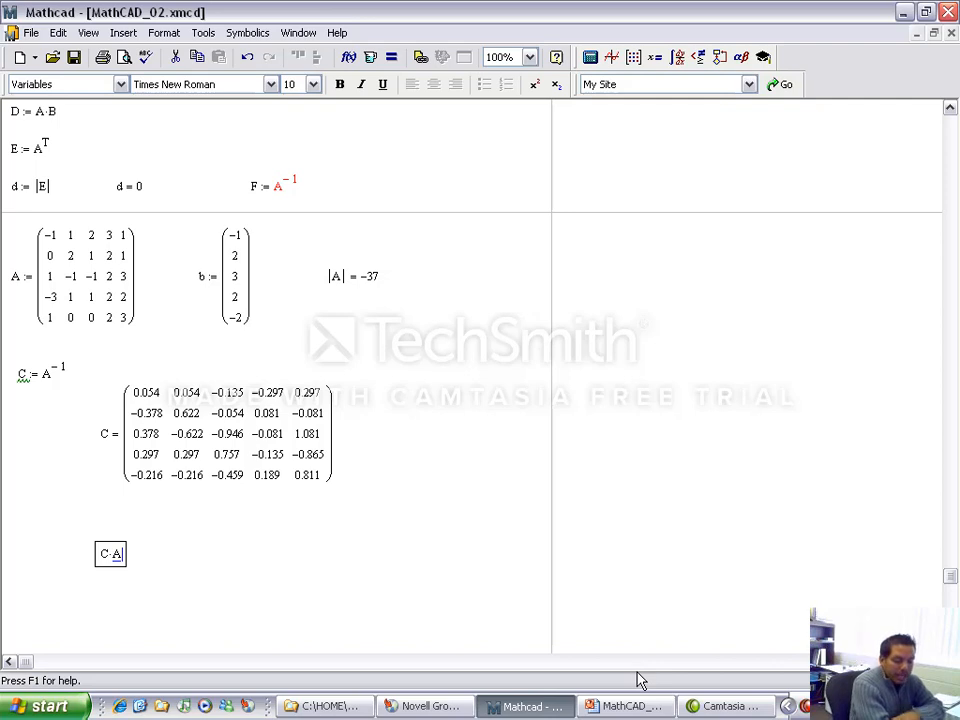
pyautogui.write('=')
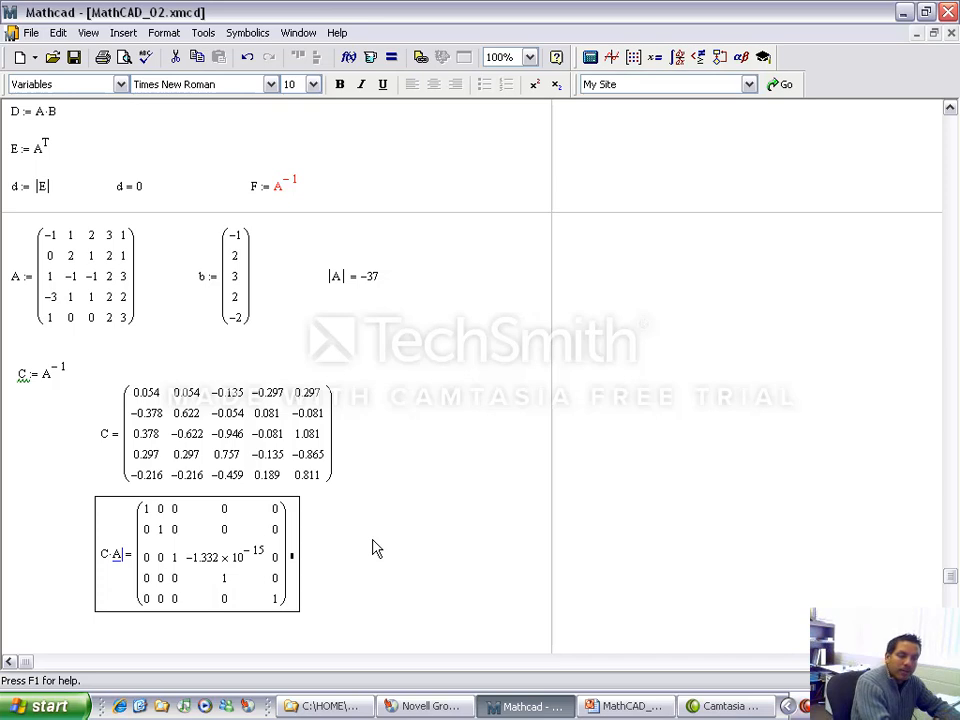
# Step: Delete the definition of C, its evaluated matrix and the C·A product together
pyautogui.moveTo(371, 538); pyautogui.dragTo(272, 552)
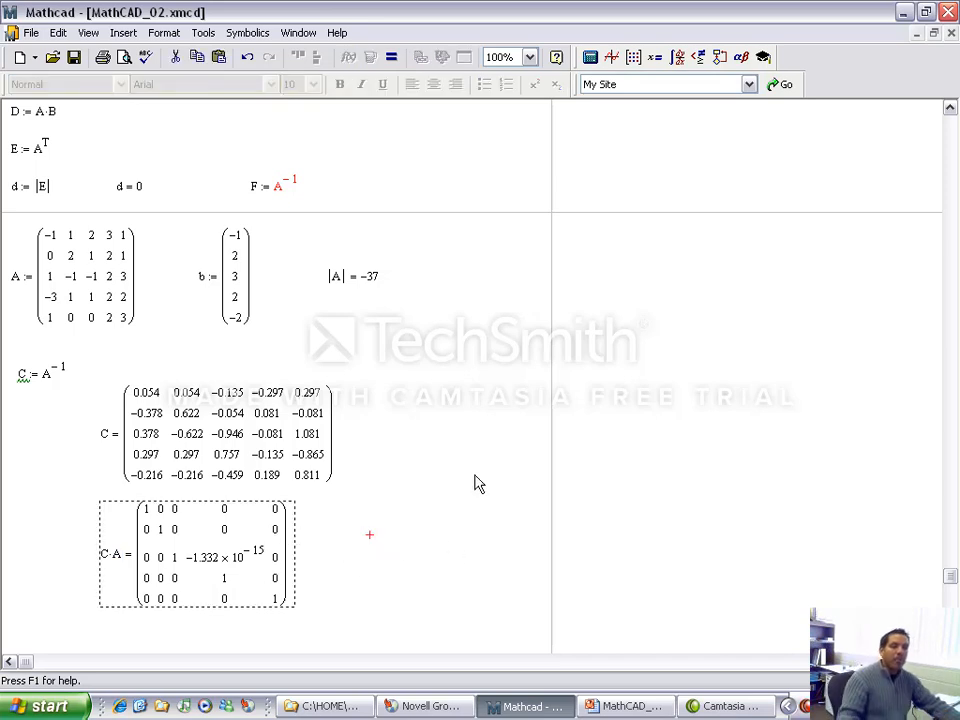
pyautogui.moveTo(494, 352); pyautogui.dragTo(47, 552)
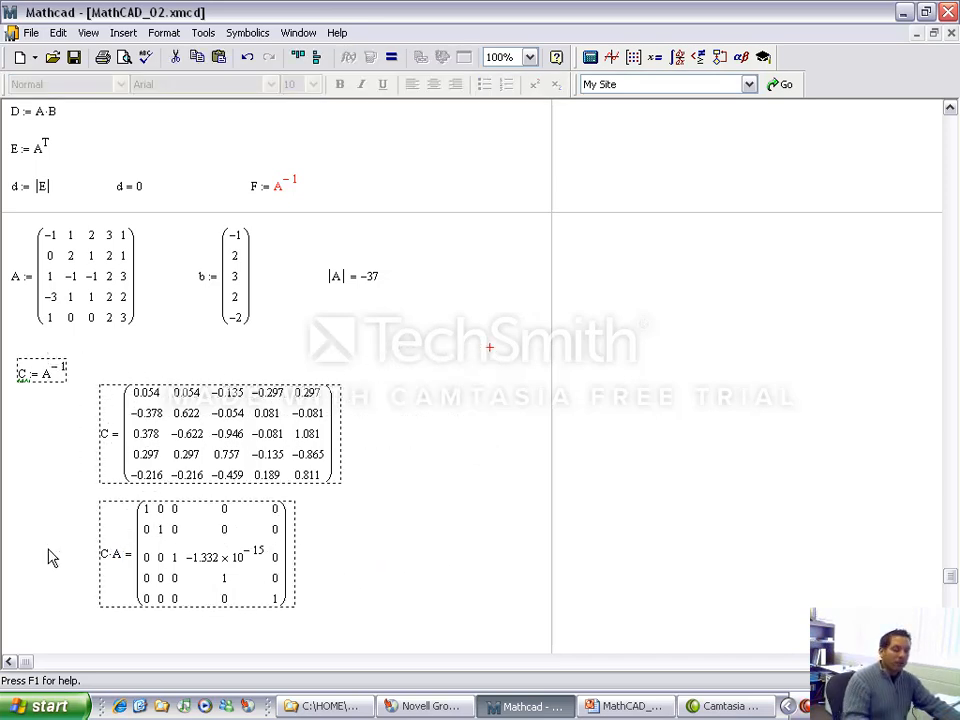
pyautogui.press('Delete')
# Step: Define x as A^-1·b below matrix A and evaluate x beside the definition
pyautogui.click(9, 392)
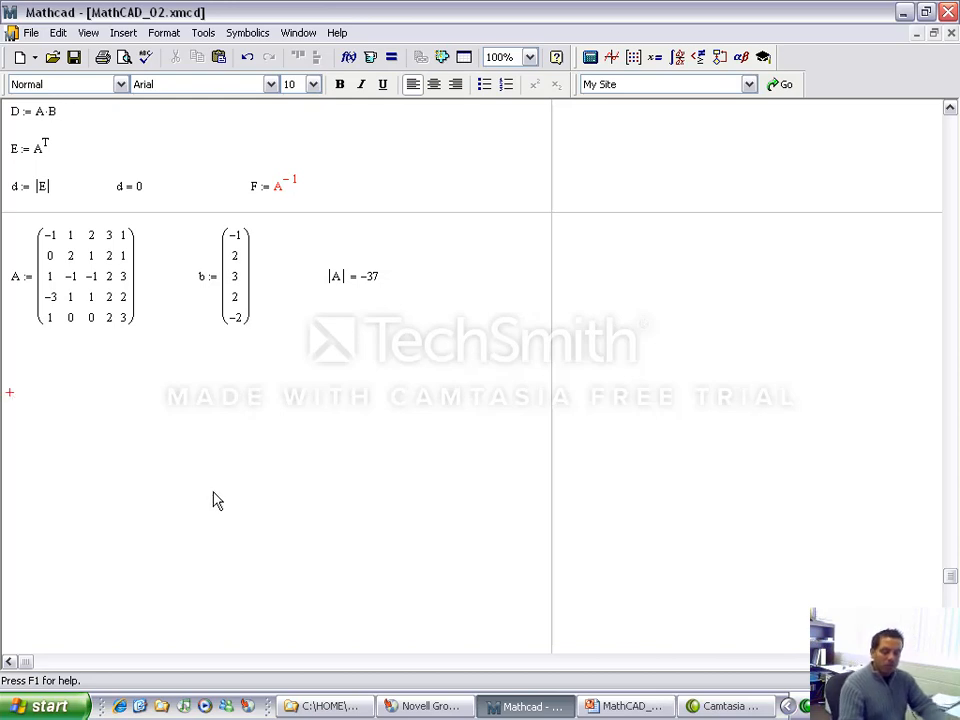
pyautogui.write('x')
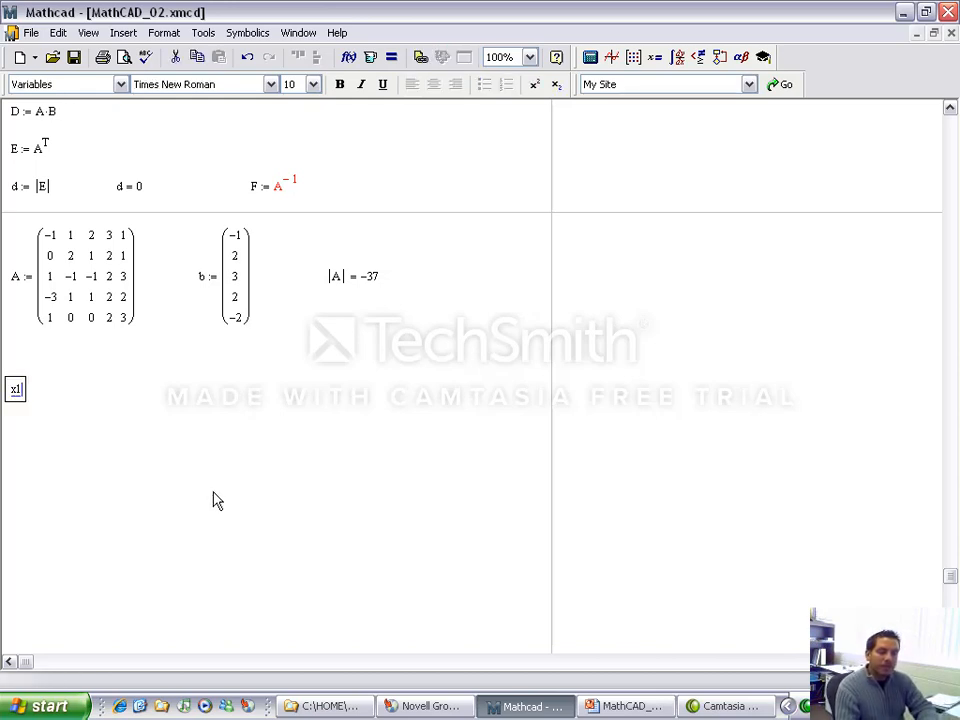
pyautogui.press('BackSpace')
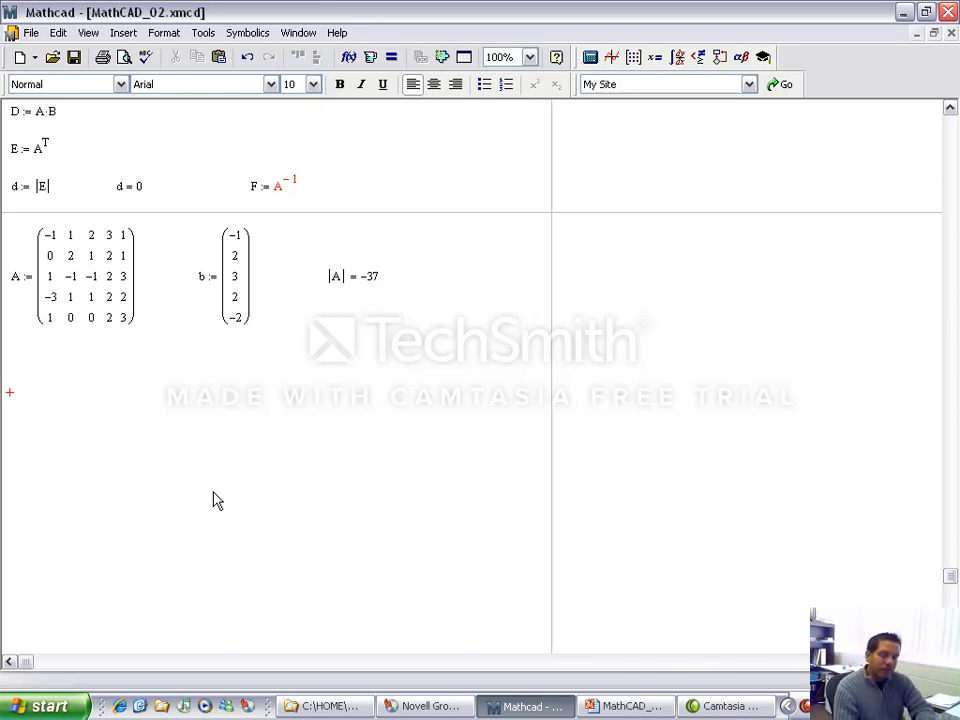
pyautogui.write('x := ')
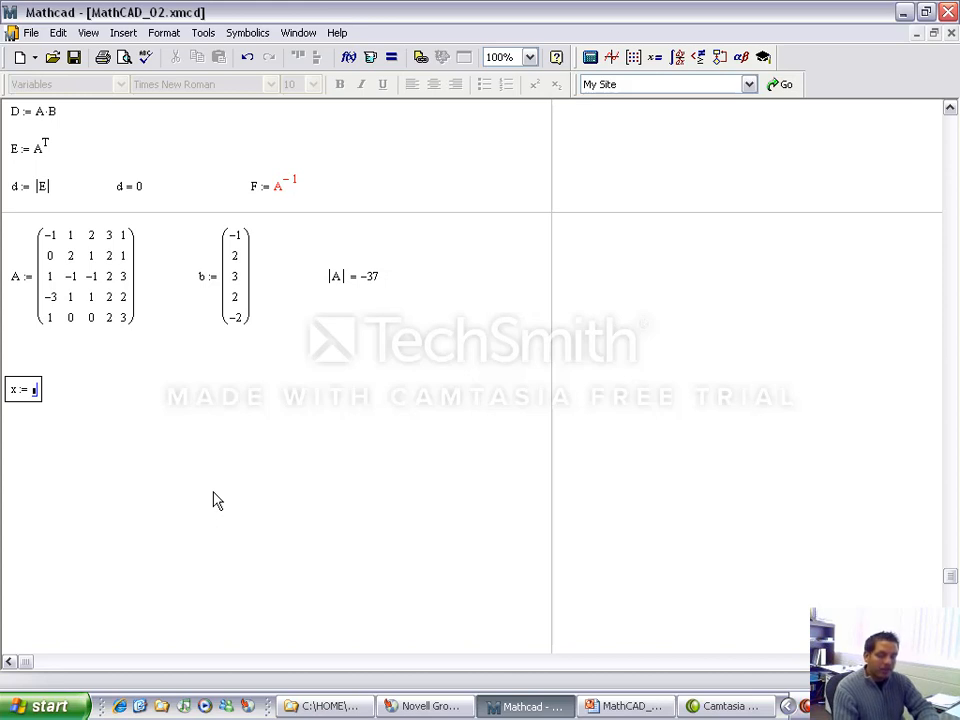
pyautogui.write('A^-1')
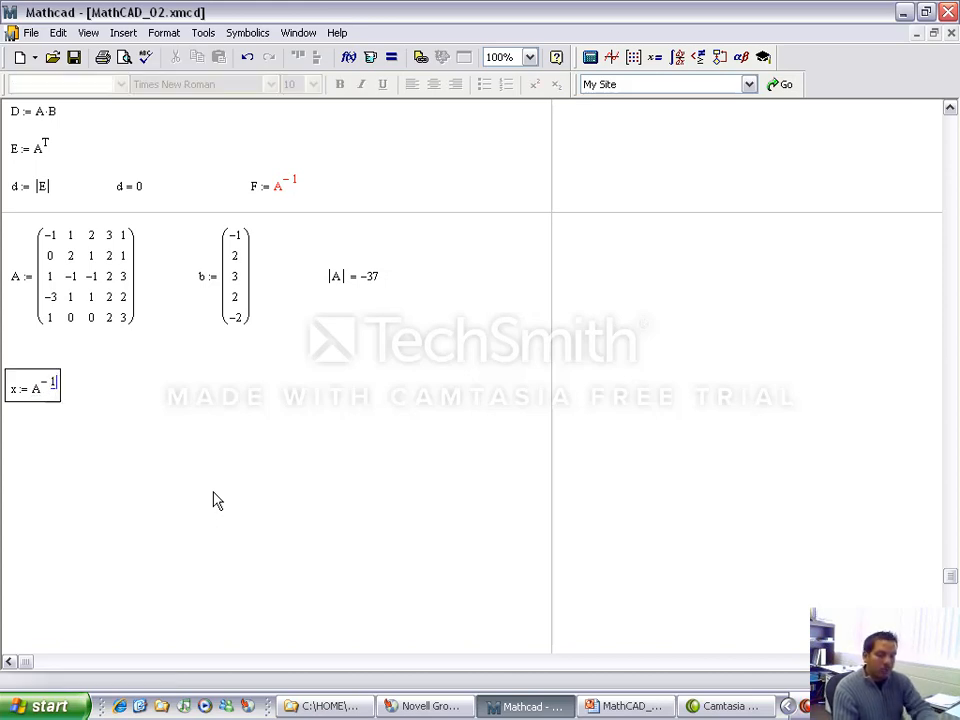
pyautogui.press('space')
pyautogui.write('*')
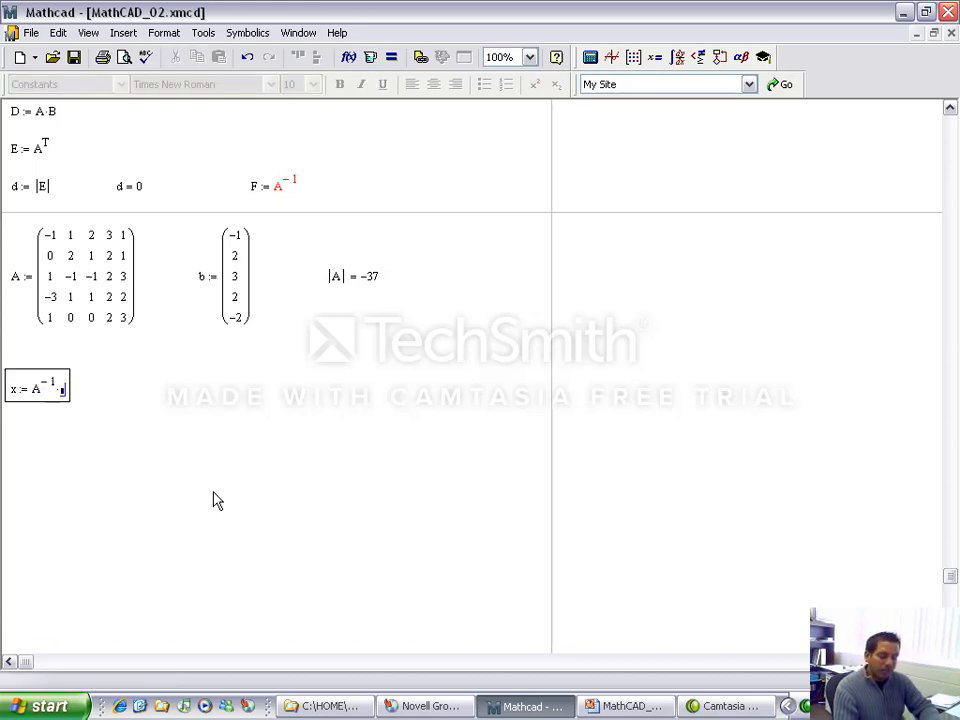
pyautogui.write('b')
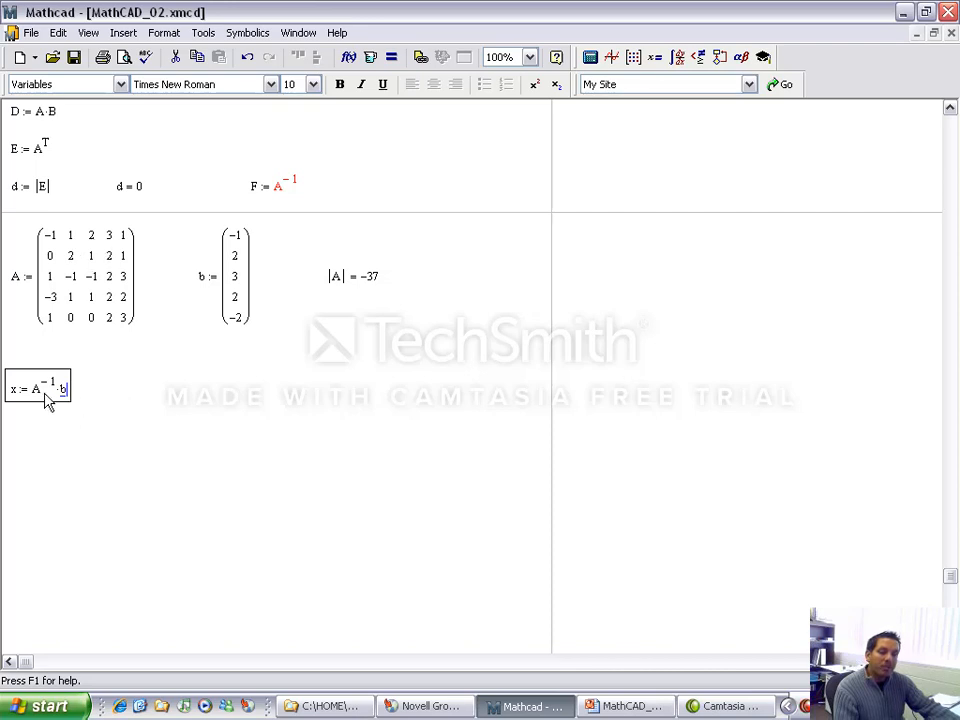
pyautogui.press('Return')
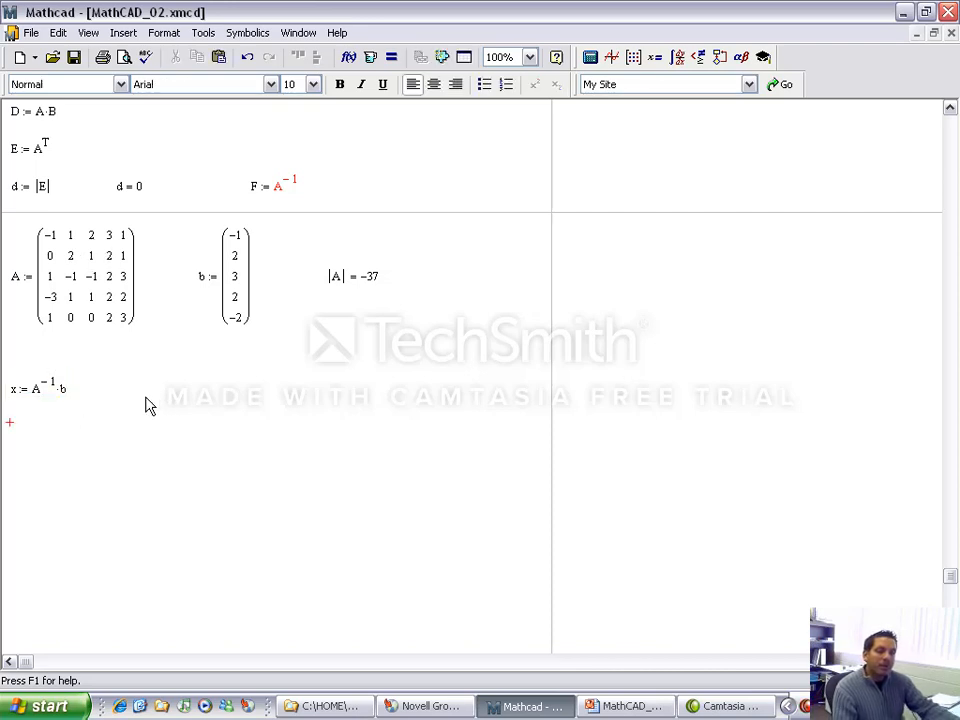
pyautogui.write('x=')
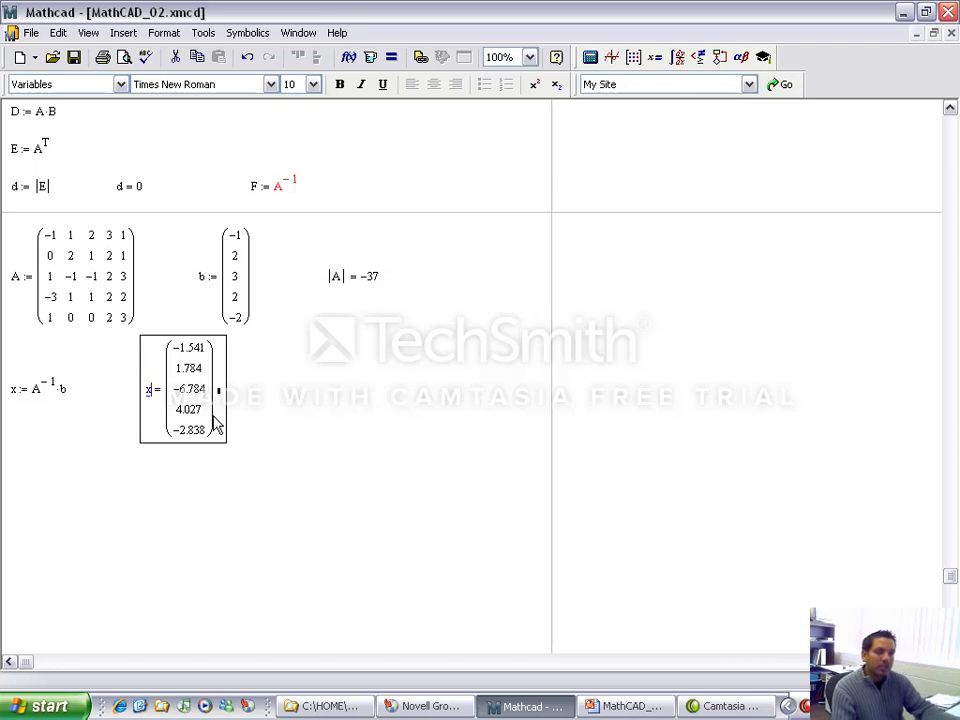
# Step: Define x as lsolve(A,b) in the blank area below the inverse-based definition of x
pyautogui.scroll(-3, 240, 460)
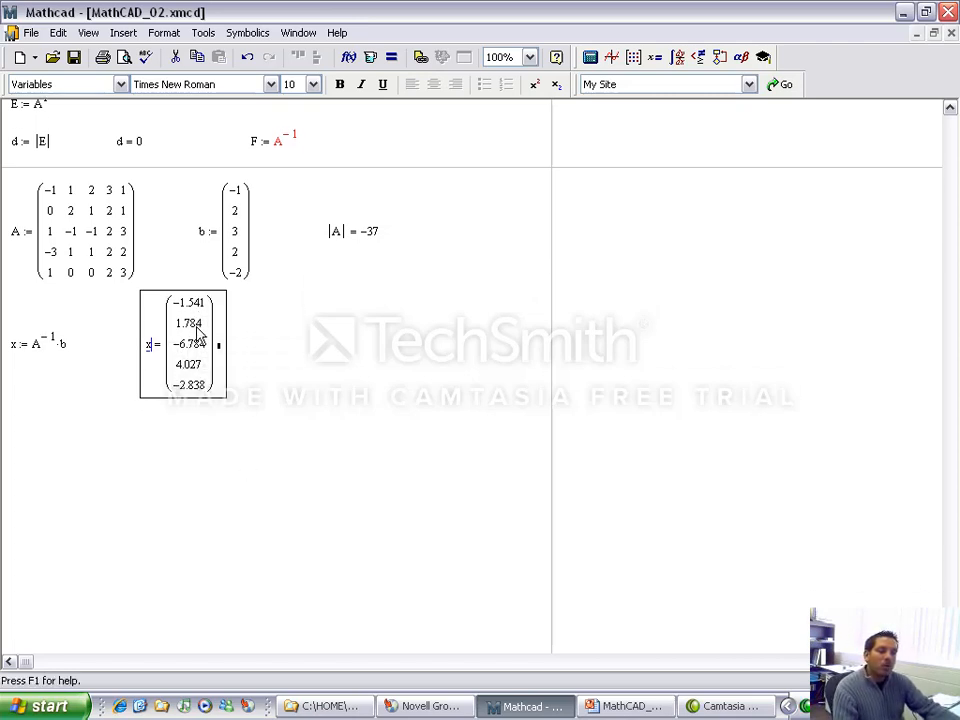
pyautogui.click(12, 475)
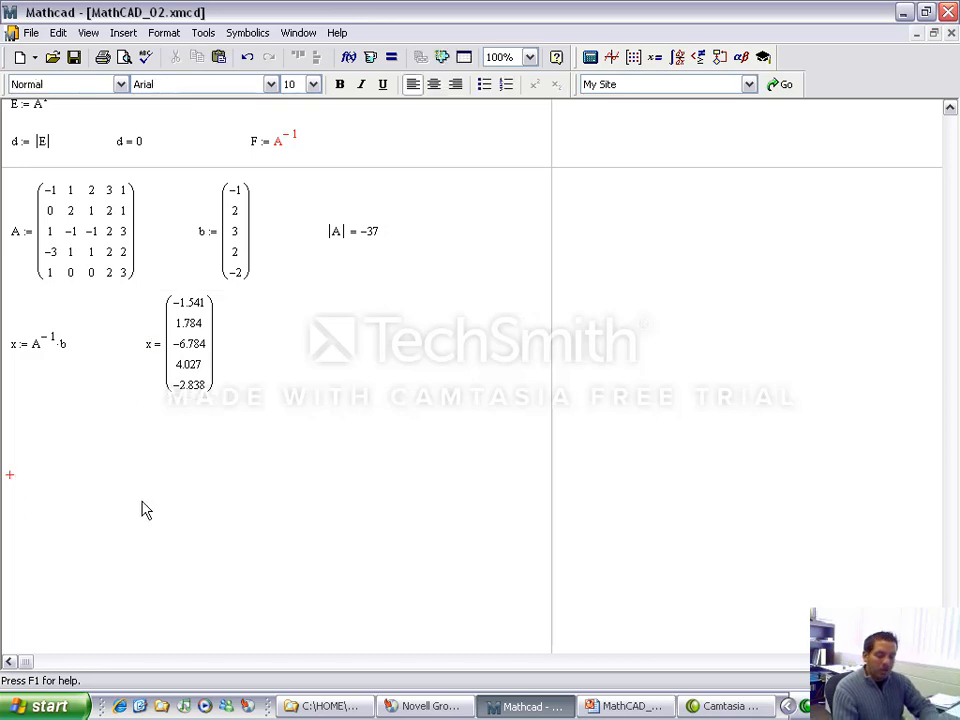
pyautogui.write('x:')
pyautogui.write('lsolve')
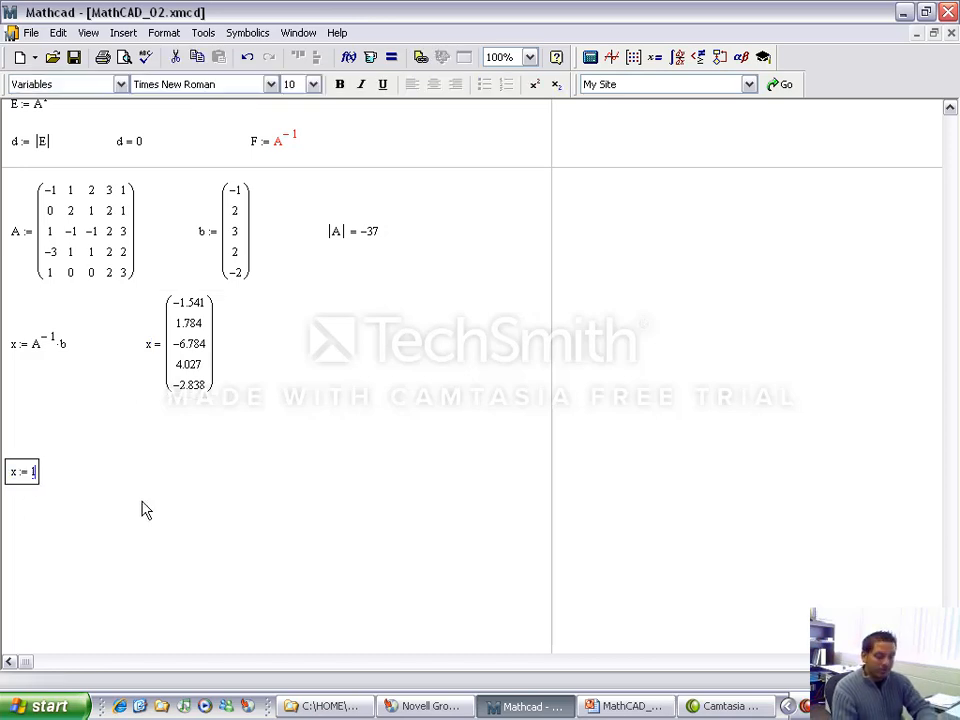
pyautogui.write('(')
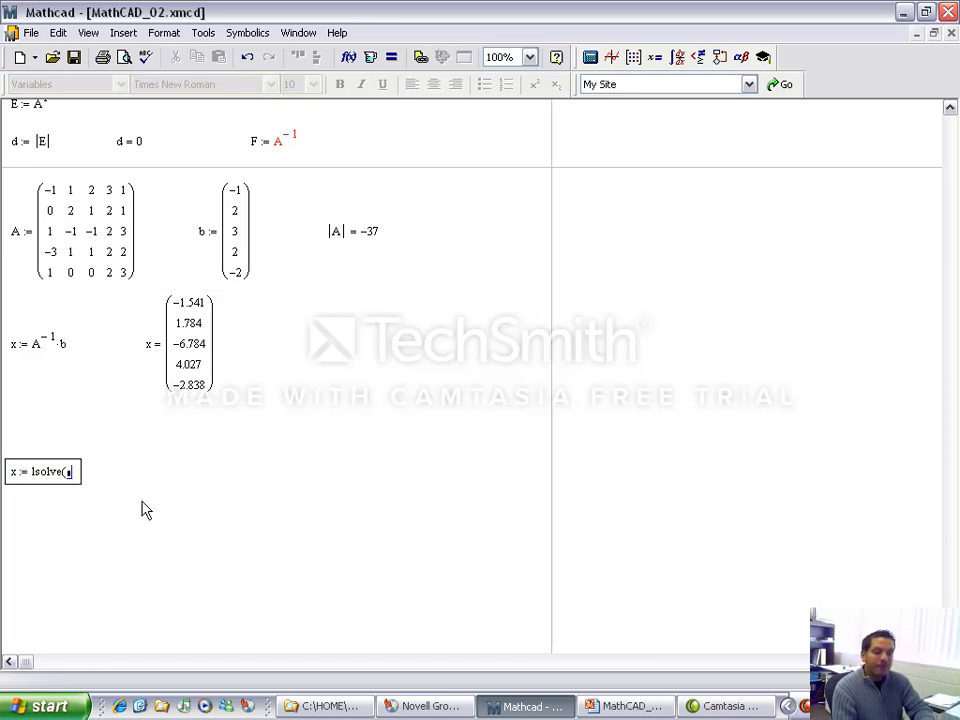
pyautogui.write('A,b)')
pyautogui.press('Return')
# Step: Evaluate x beside the lsolve definition
pyautogui.press('Right')
pyautogui.press('Right')
pyautogui.press('Right')
pyautogui.press('Right')
pyautogui.write('x=')
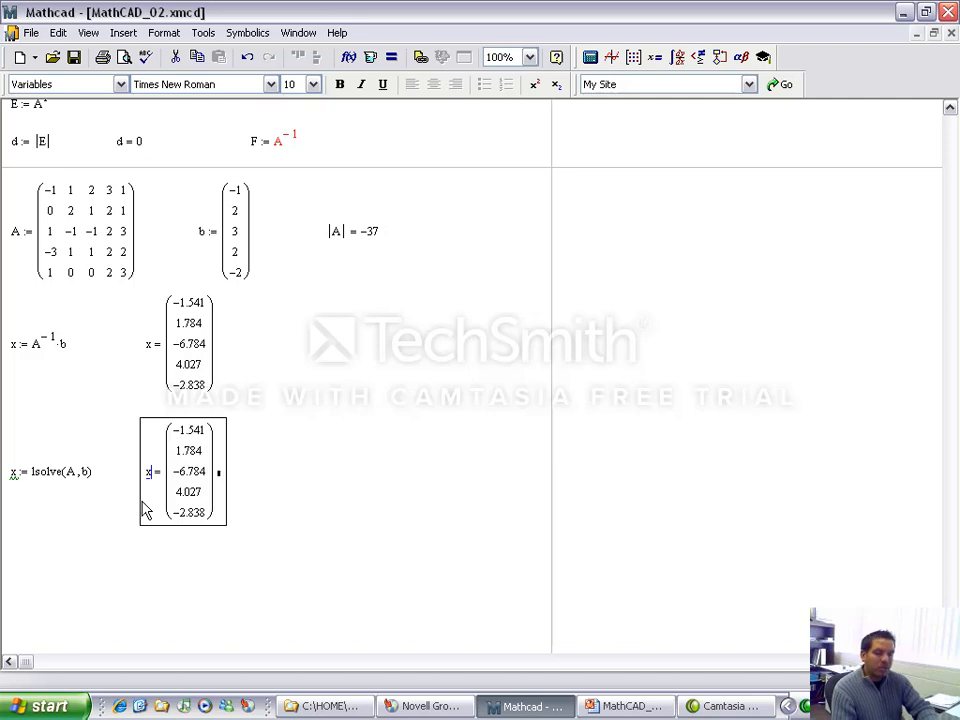
pyautogui.click(354, 499)
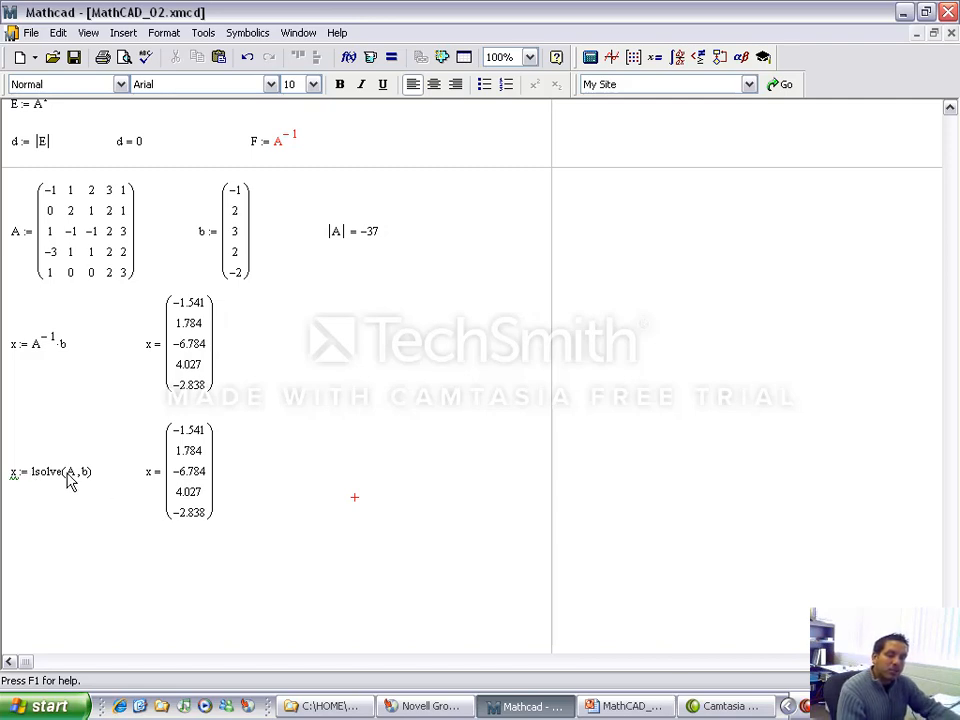
# Step: Switch to the PowerPoint presentation and start the slide show at the Matrix Systems Solvers slide
pyautogui.scroll(-2, 122, 476)
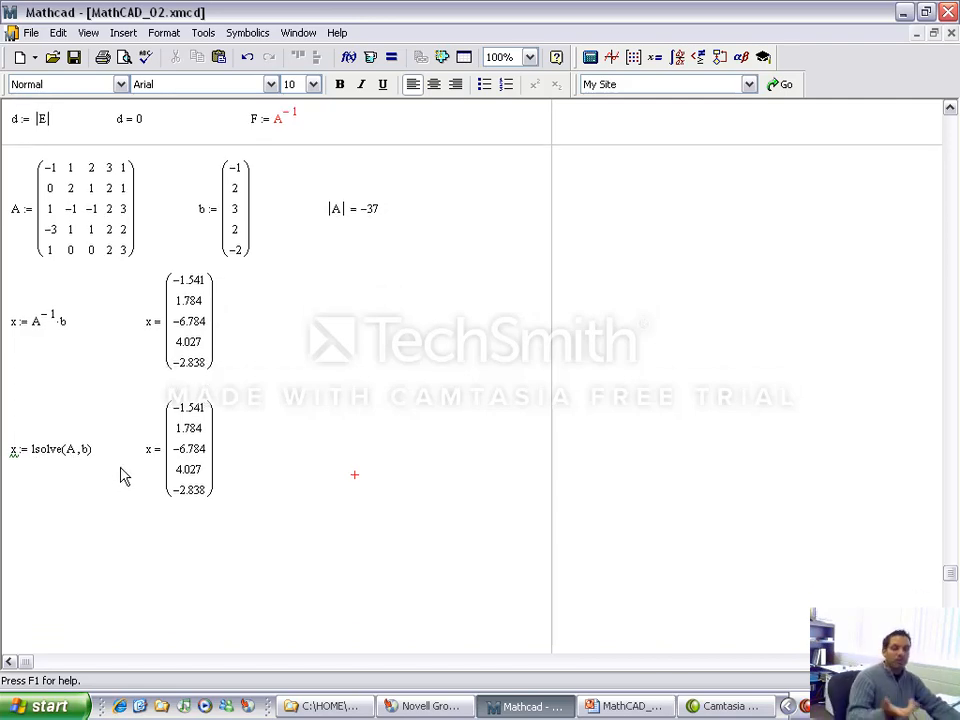
pyautogui.scroll(-2, 122, 478)
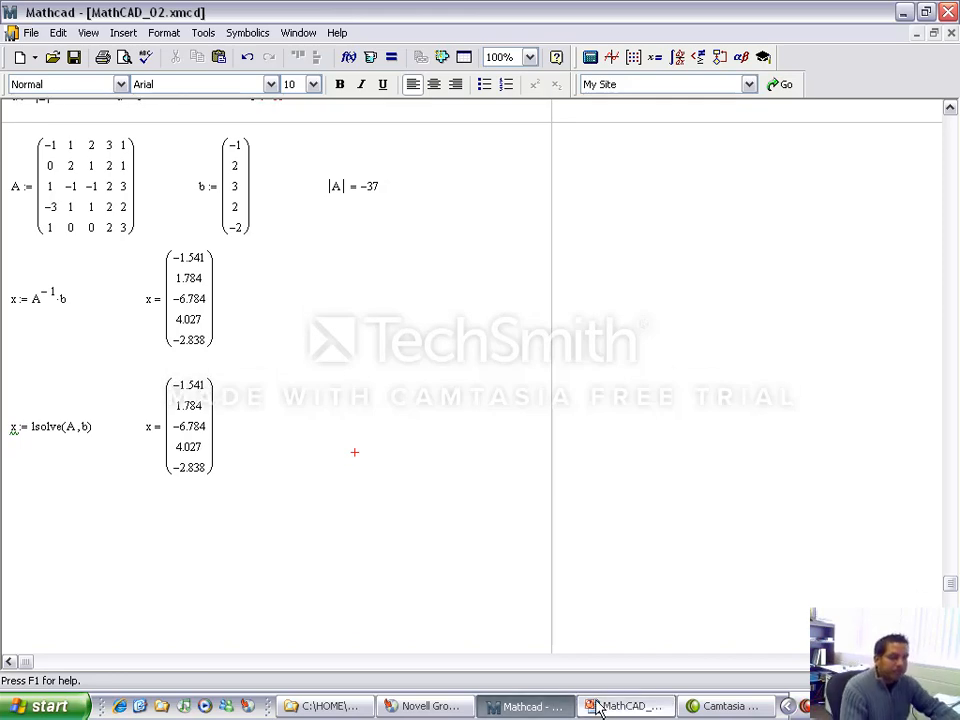
pyautogui.click(630, 706)
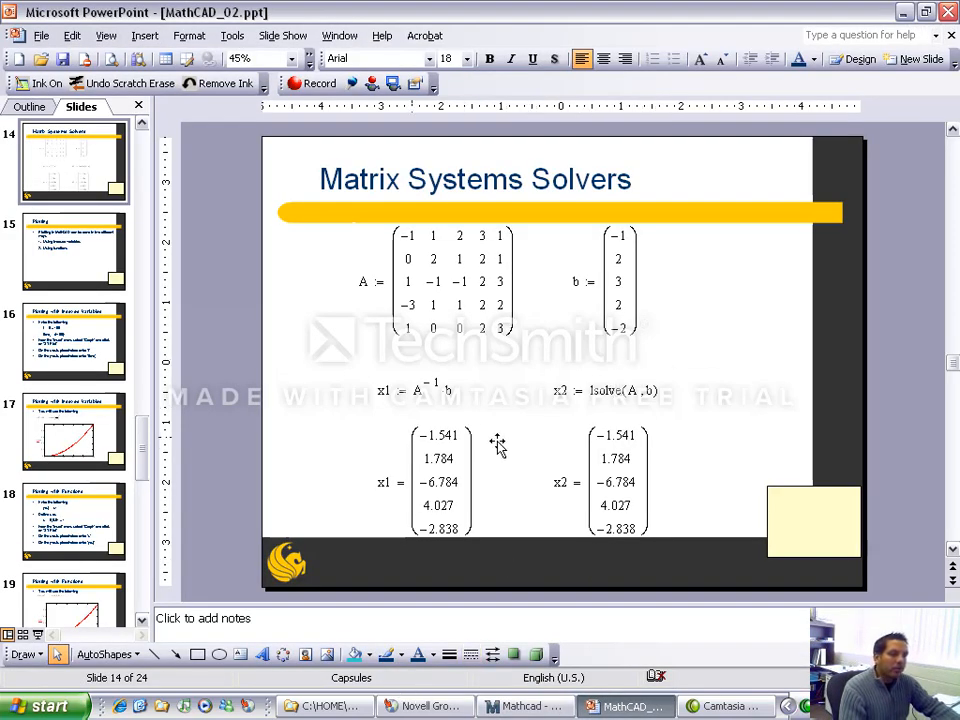
pyautogui.click(38, 634)
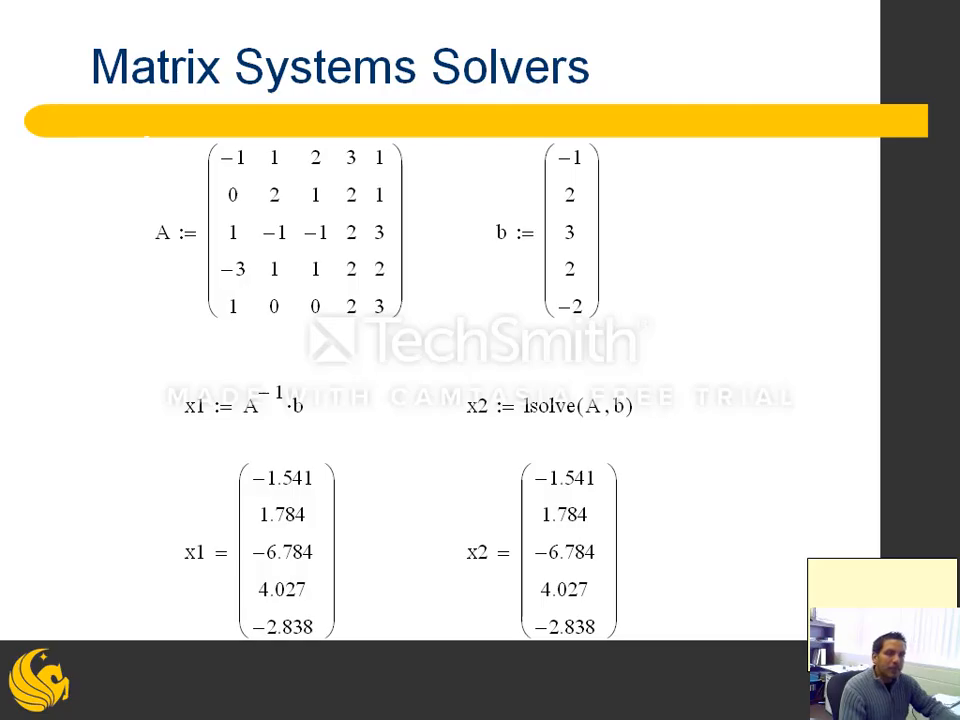
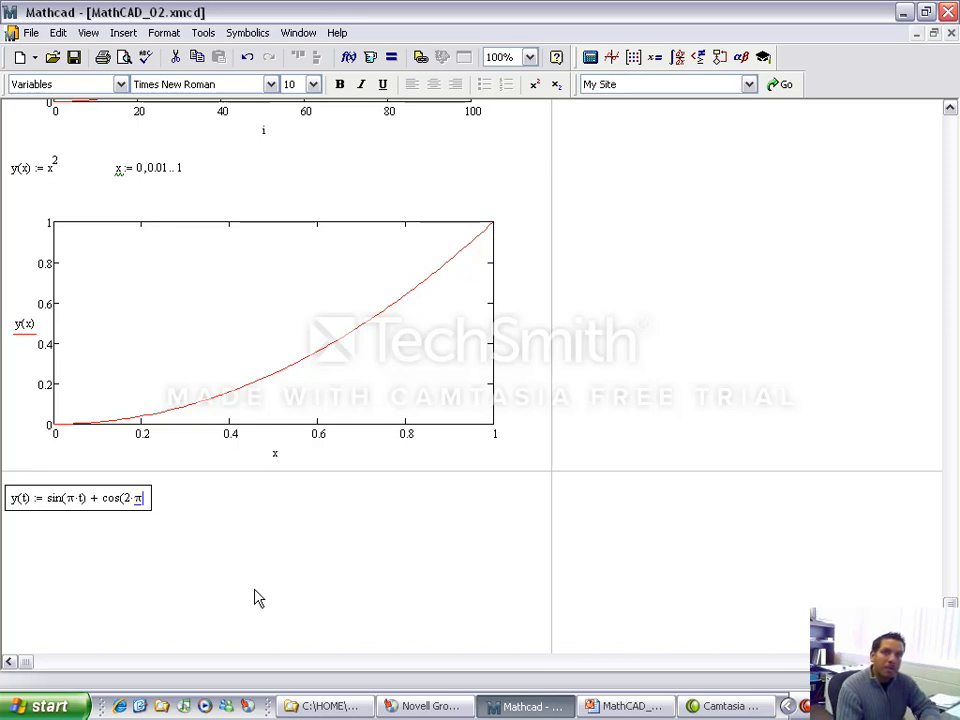
# Step: Complete the function definition y(t) := sin(π·t) + cos(2·π·t) below the y(x) plot
pyautogui.write('*t')
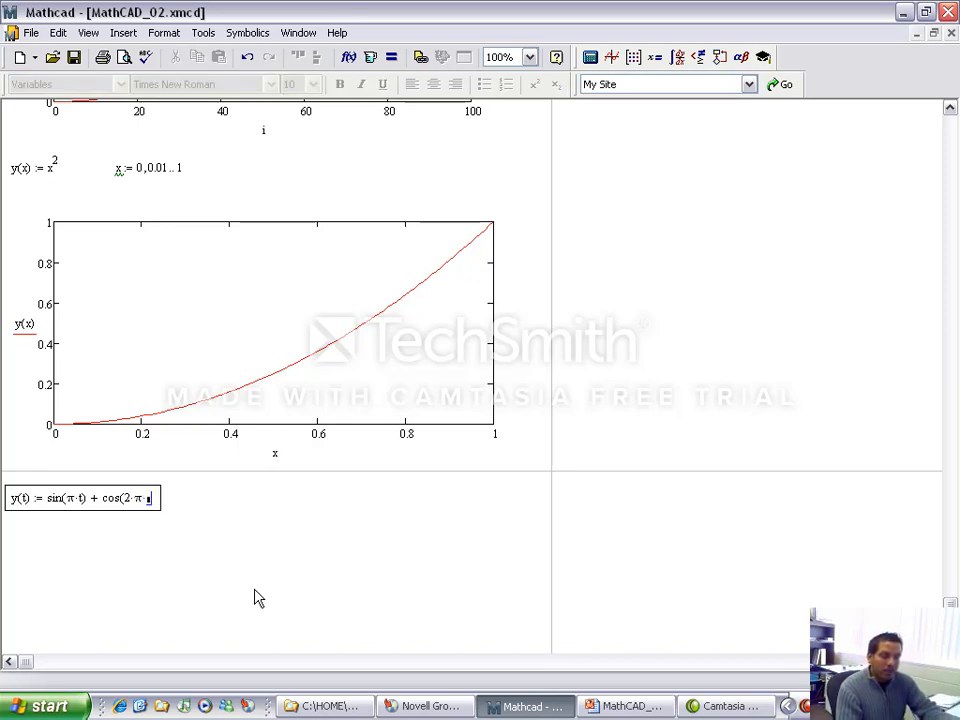
pyautogui.press('space')
pyautogui.press('Return')
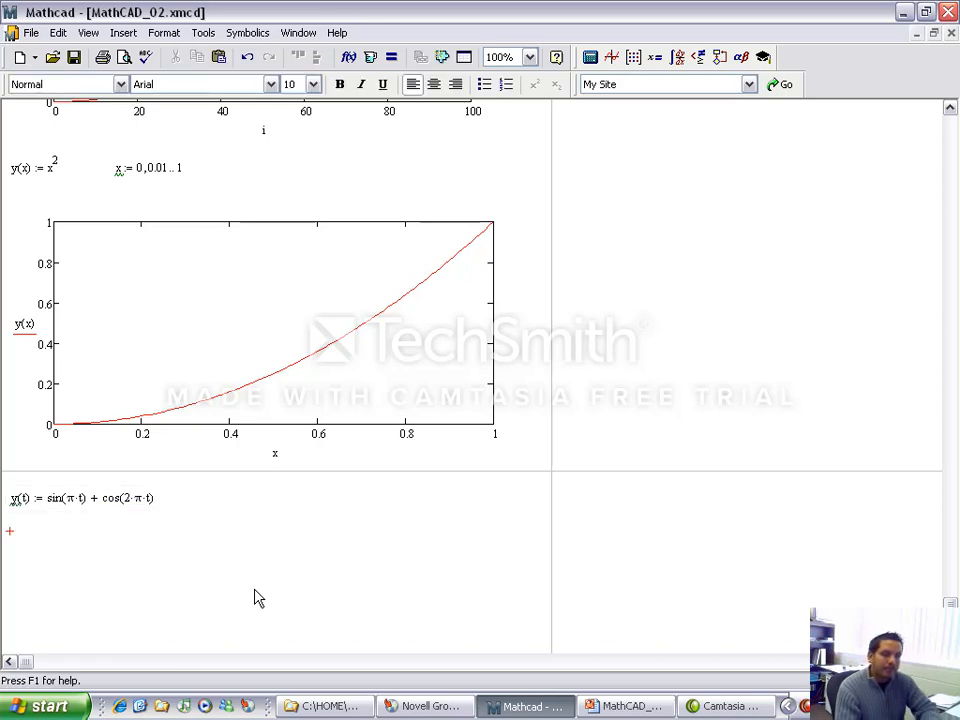
# Step: Define the range variable t := 0, 0.05..5 beside the y(t) definition
pyautogui.scroll(-3, 254, 598)
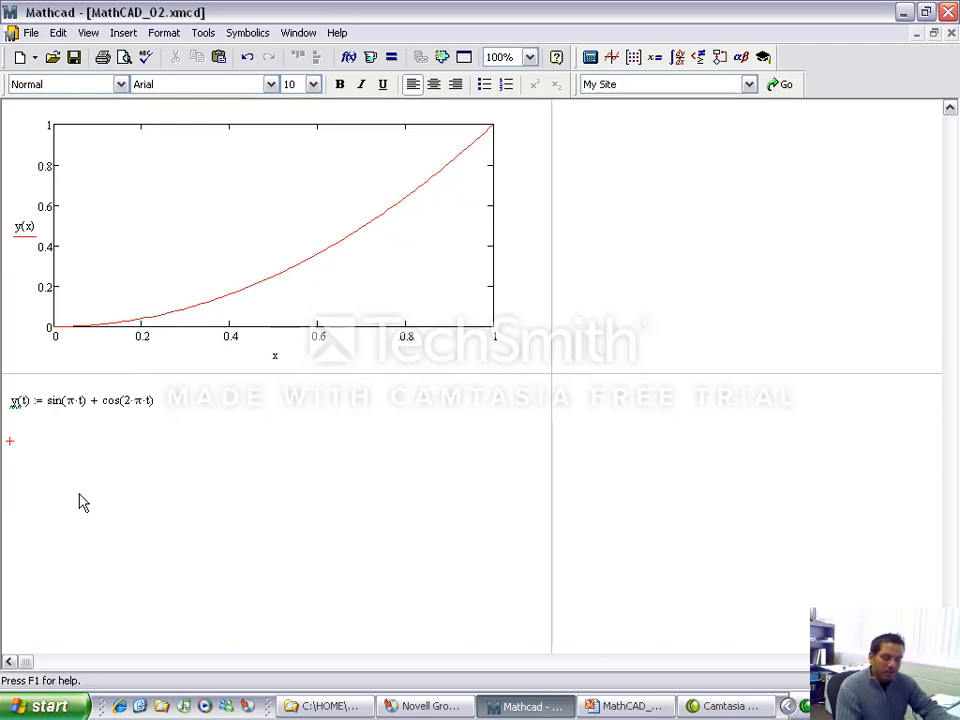
pyautogui.click(240, 405)
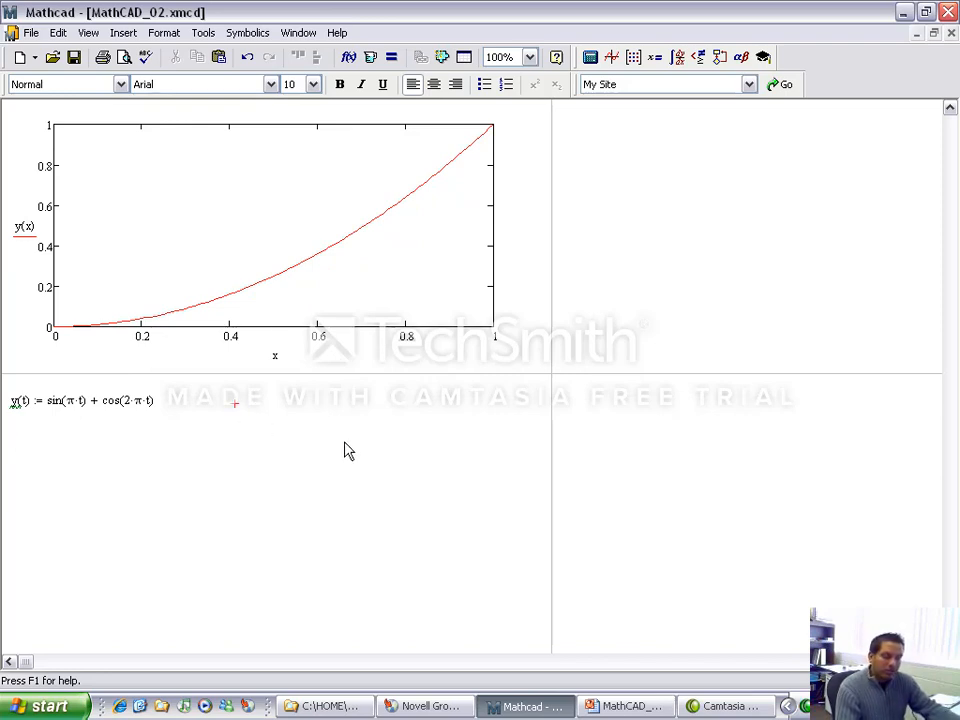
pyautogui.write('t:')
pyautogui.write('0')
pyautogui.write(',')
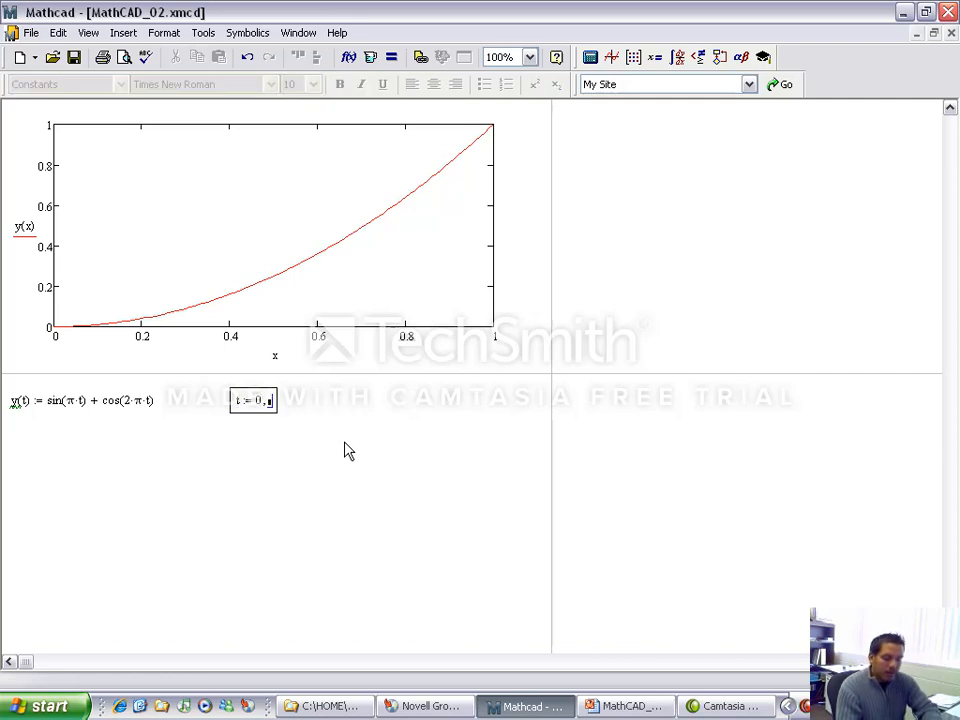
pyautogui.write('0.05')
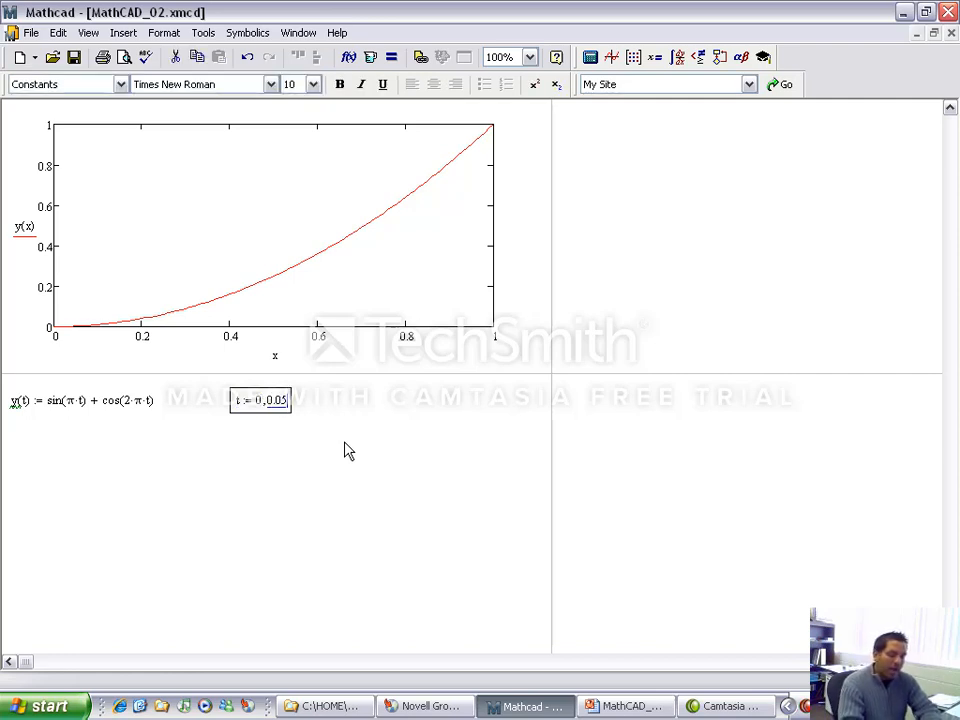
pyautogui.write(';5')
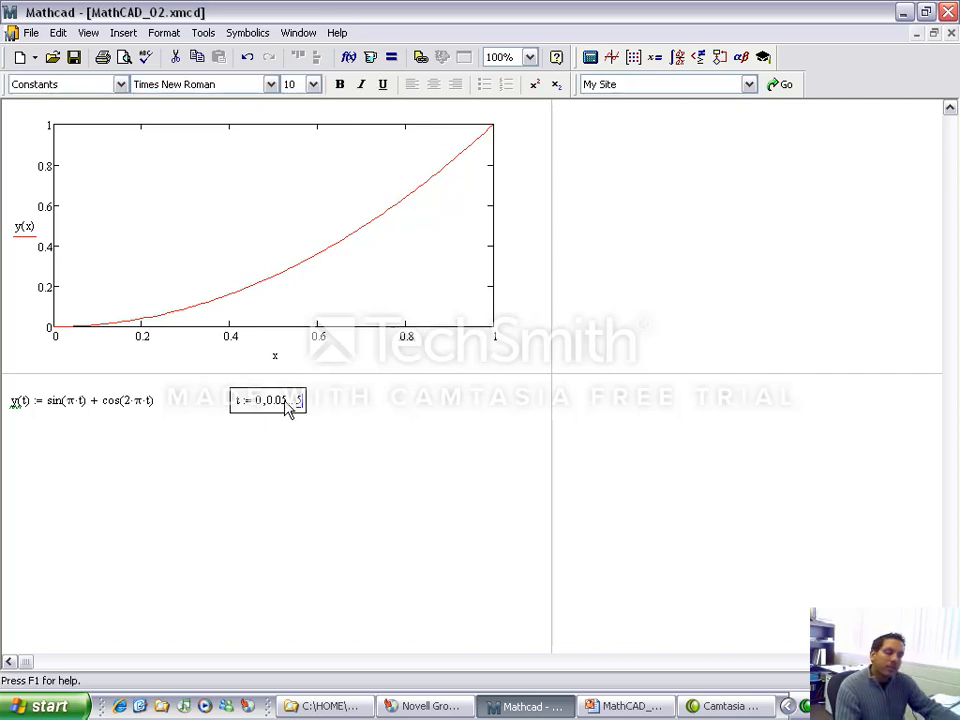
# Step: Insert an X-Y plot below the y(t) definition and enlarge it to nearly the full page width
pyautogui.click(20, 450)
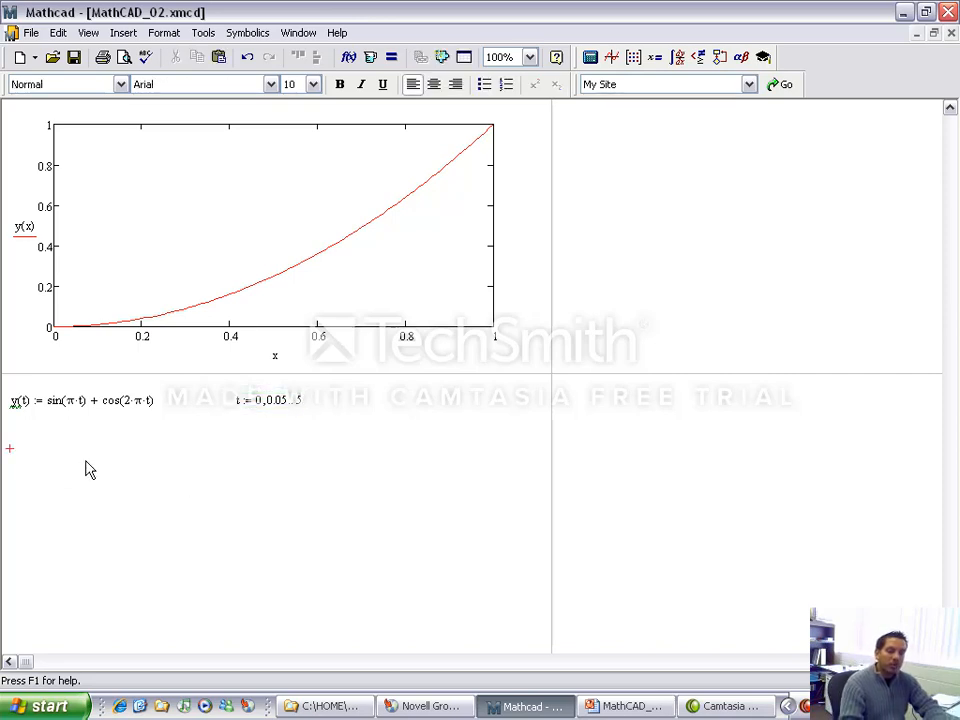
pyautogui.hotkey('shift', '2')
pyautogui.scroll(-2, 219, 598)
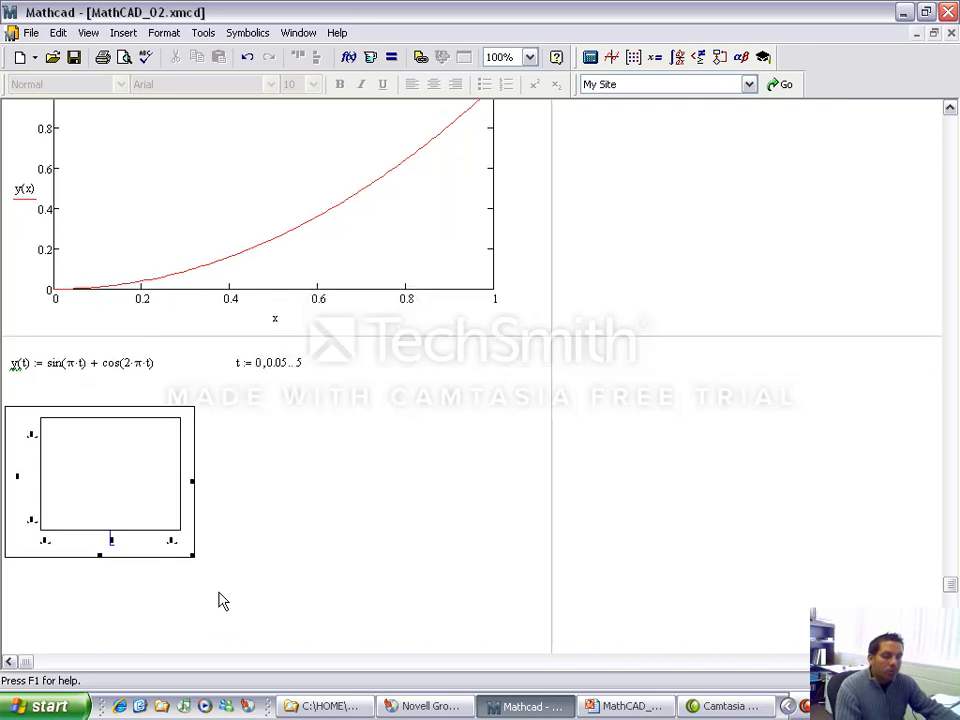
pyautogui.scroll(-1, 215, 560)
pyautogui.moveTo(192, 479); pyautogui.dragTo(330, 587)
pyautogui.moveTo(326, 460); pyautogui.dragTo(523, 461)
# Step: Plot y(t) against t in the new X-Y plot
pyautogui.write('t')
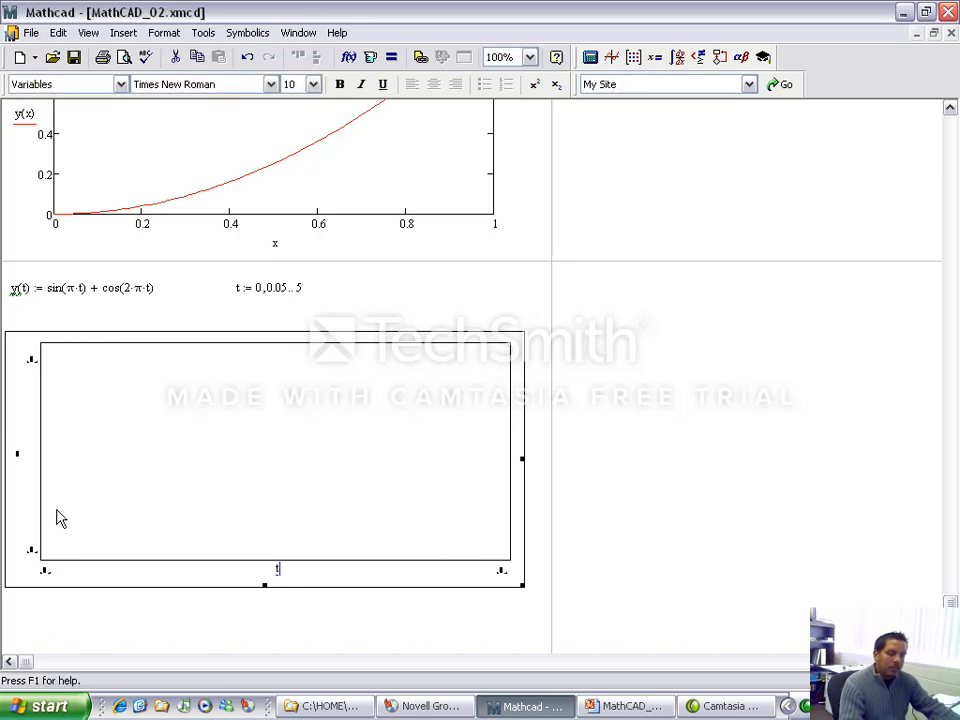
pyautogui.click(17, 455)
pyautogui.write('y(t)')
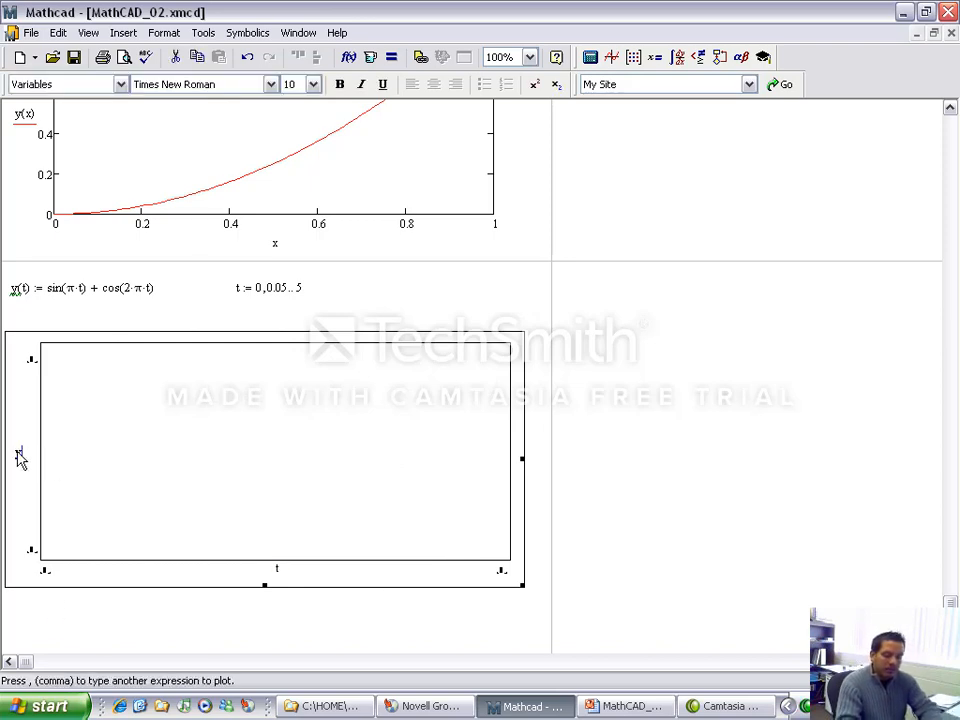
pyautogui.press('Return')
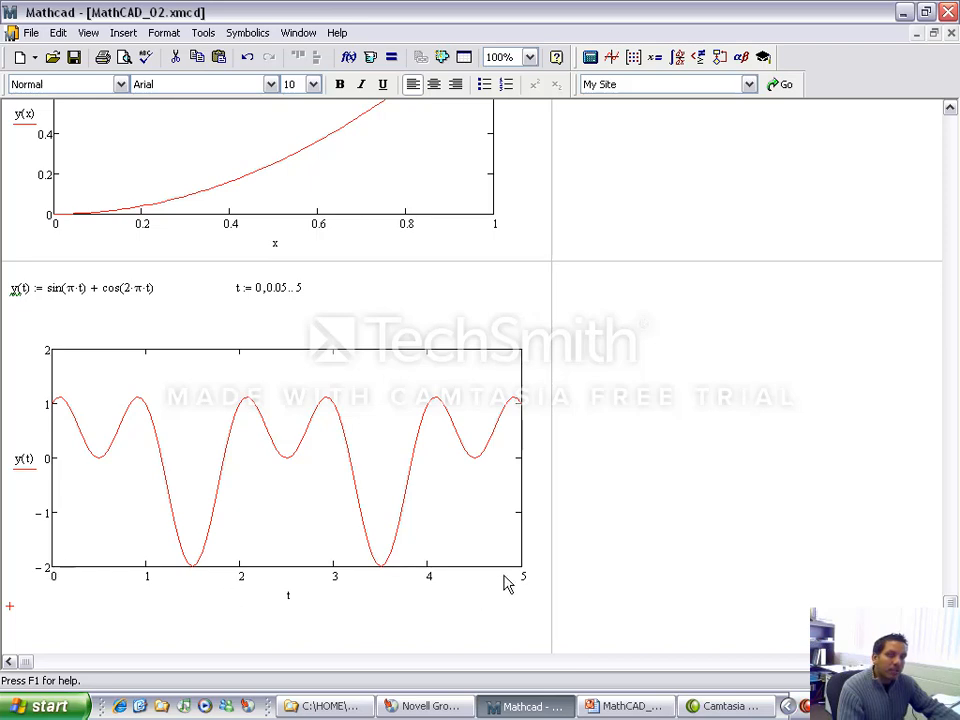
# Step: Change the second value of the range t to 0.5 and update the y(t) plot
pyautogui.click(274, 291)
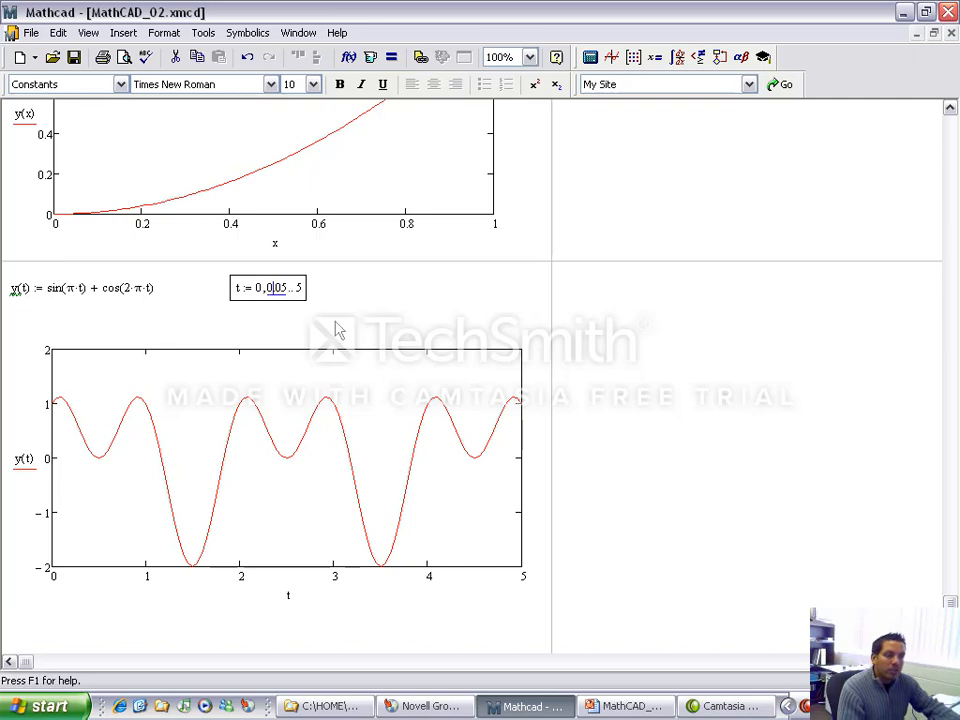
pyautogui.press('Delete')
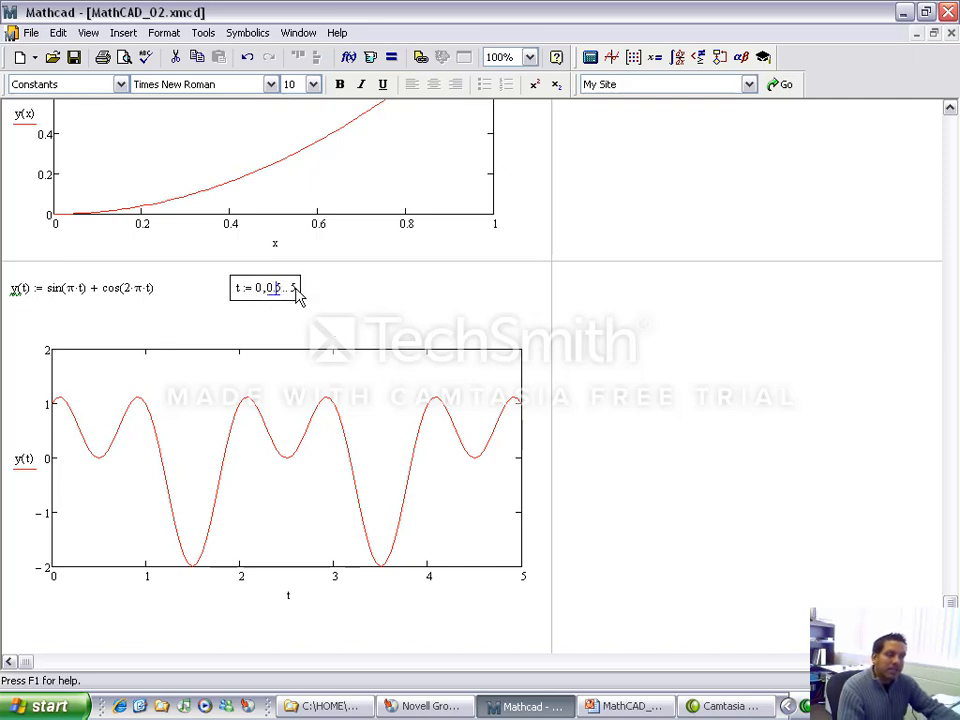
pyautogui.click(414, 306)
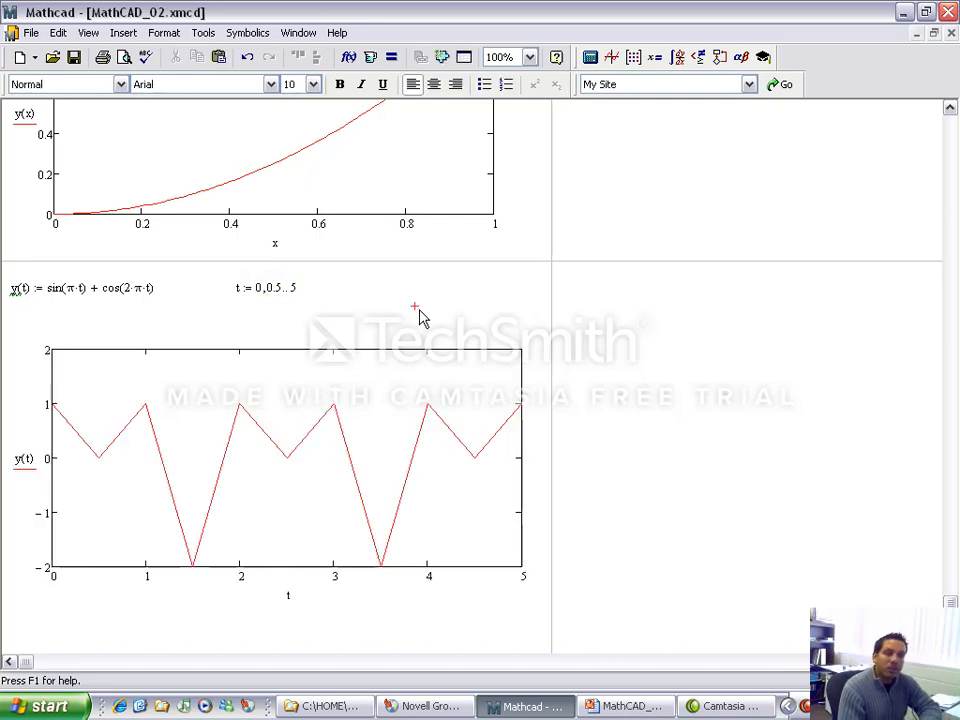
# Step: Restore the second value of the range t to 0.05 and update the y(t) plot
pyautogui.click(279, 286)
pyautogui.write('0')
pyautogui.click(326, 326)
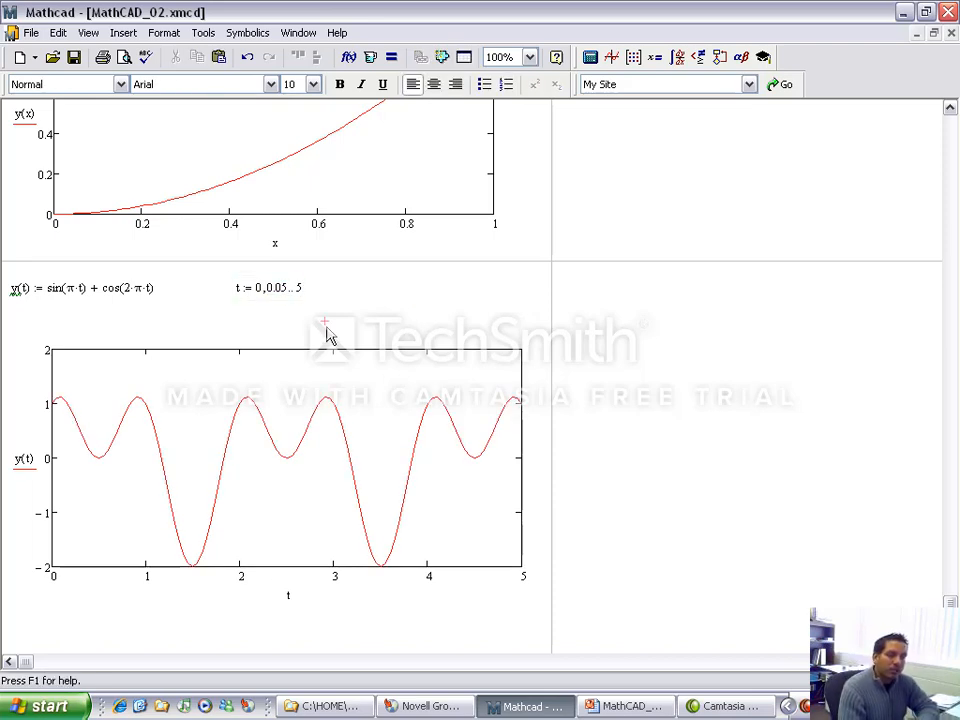
# Step: Move the y(t) plot slightly up, closer to the definitions of y(t) and t
pyautogui.scroll(-2, 332, 326)
pyautogui.scroll(-2, 335, 320)
pyautogui.moveTo(257, 516); pyautogui.dragTo(291, 321)
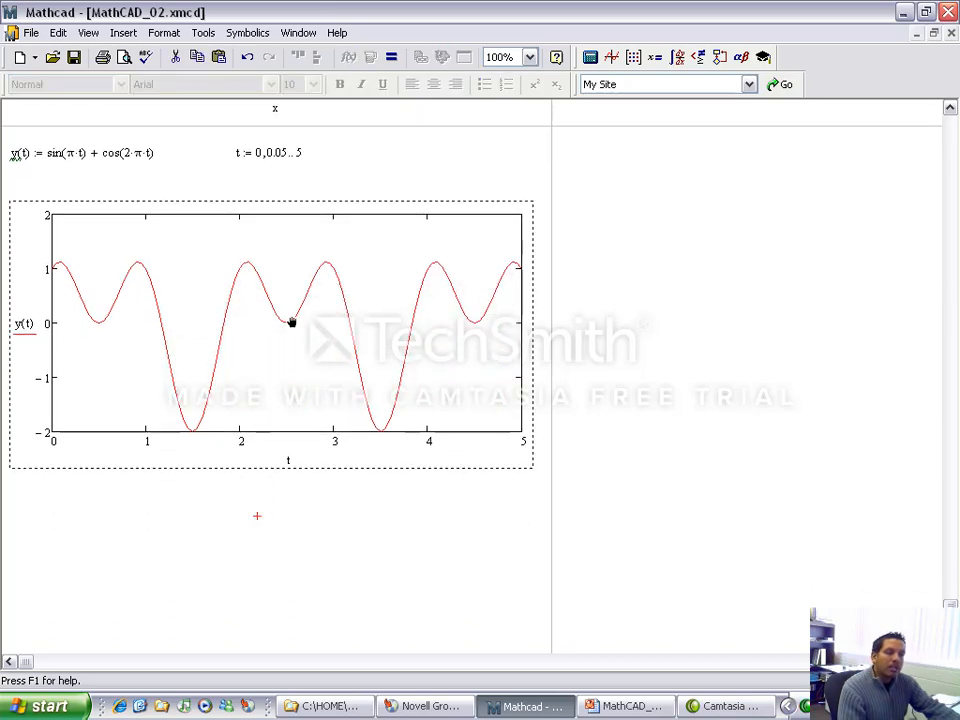
pyautogui.moveTo(329, 211); pyautogui.dragTo(325, 187)
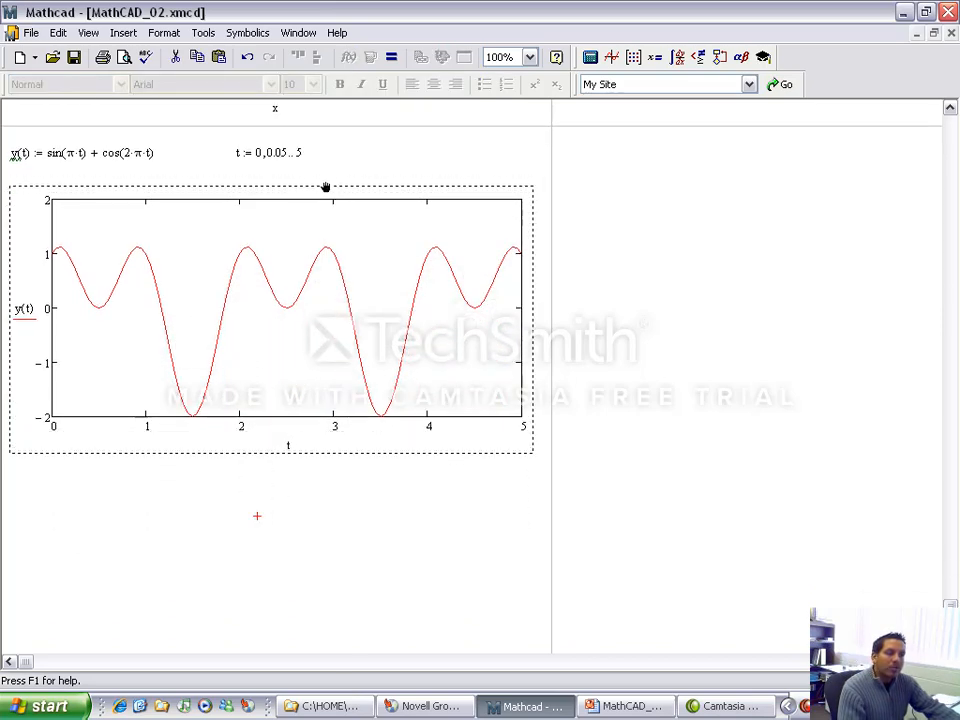
pyautogui.click(306, 514)
# Step: Define the range variable i := 0..100 below the y(t) plot
pyautogui.click(10, 494)
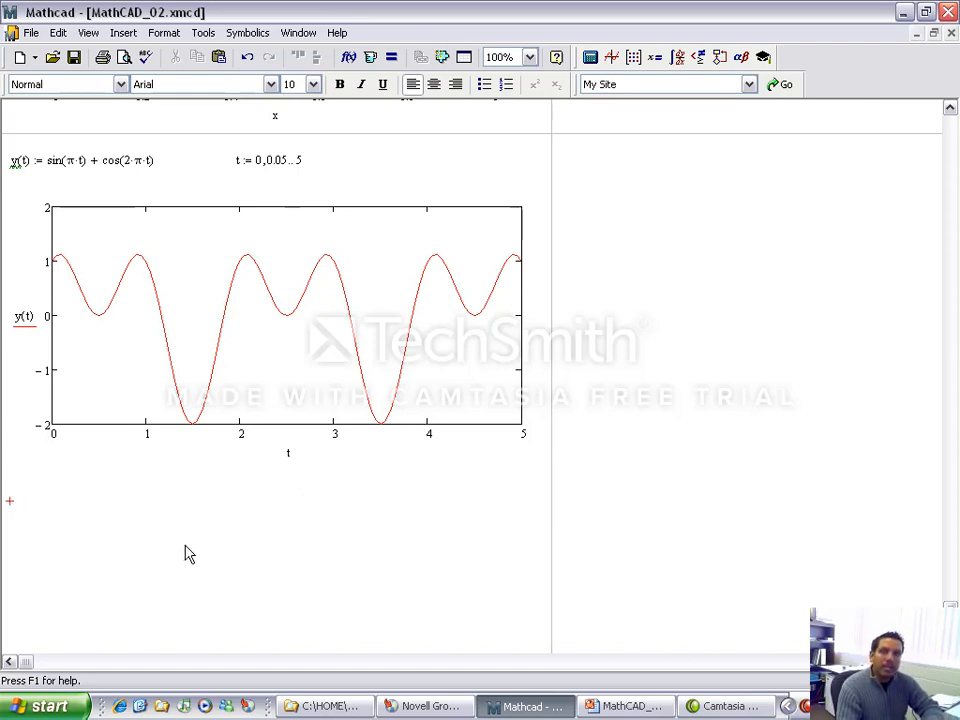
pyautogui.write('i:')
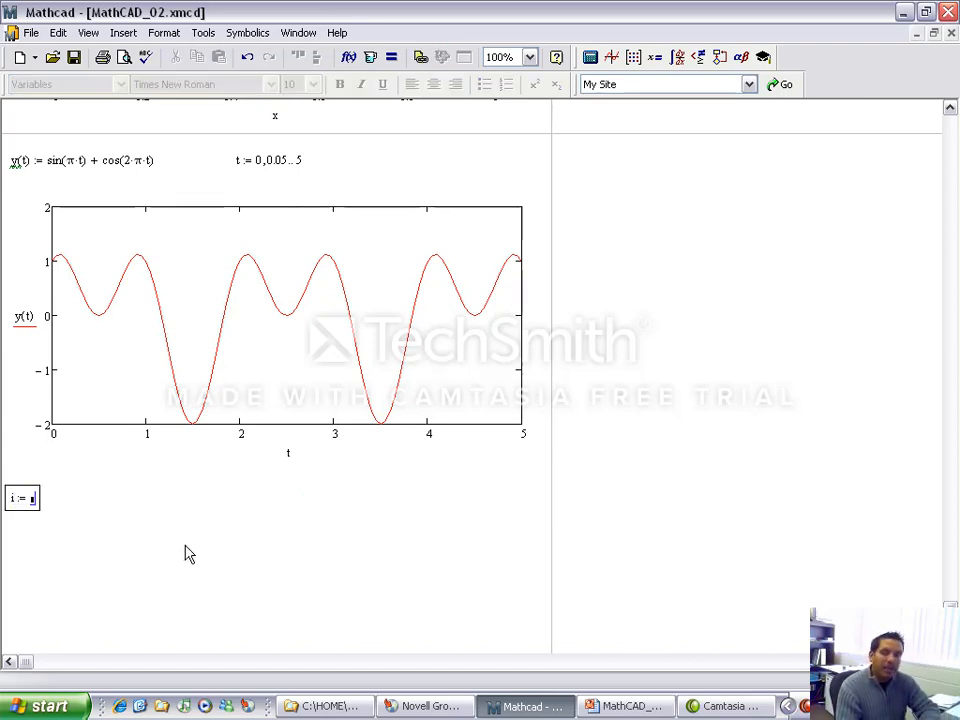
pyautogui.write('0;100')
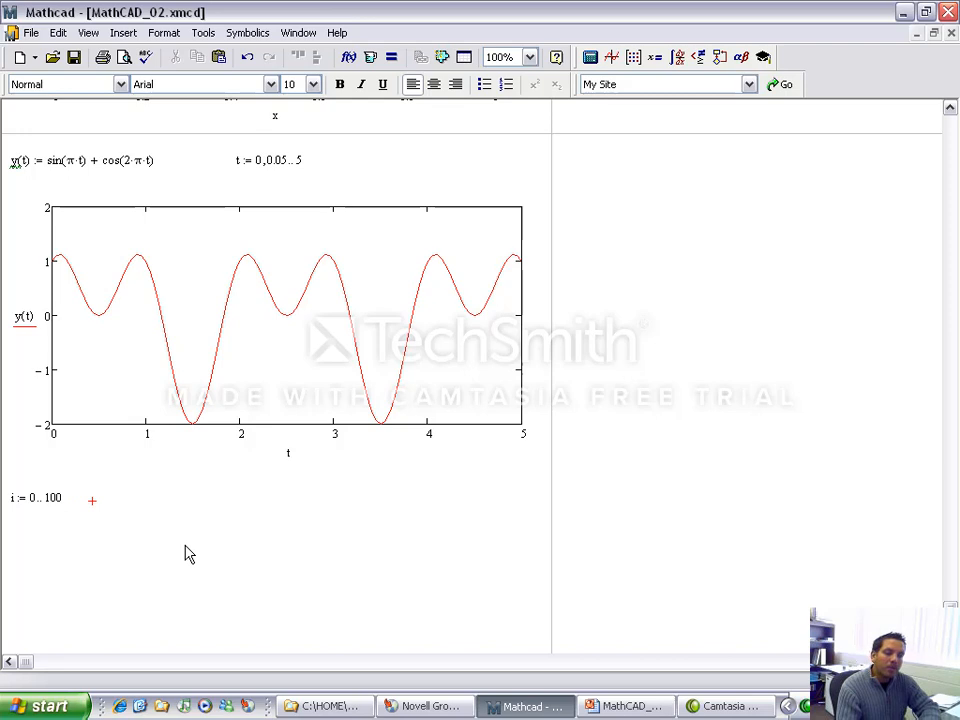
# Step: Define the subscripted array t_i := i/20 beside the range i, using an array subscript
pyautogui.write('t')
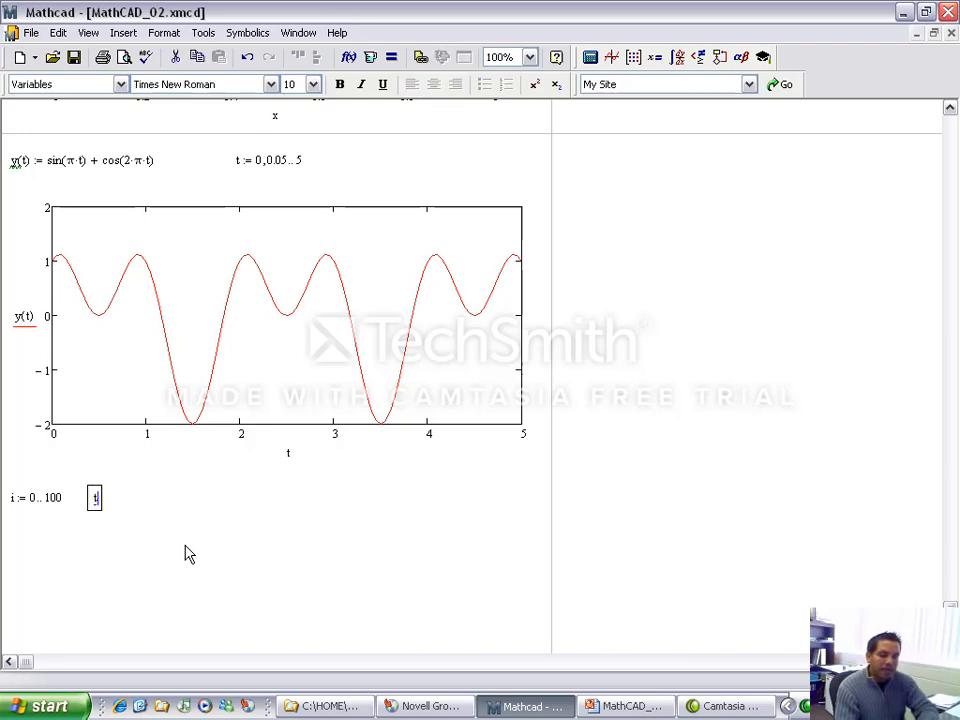
pyautogui.write('[')
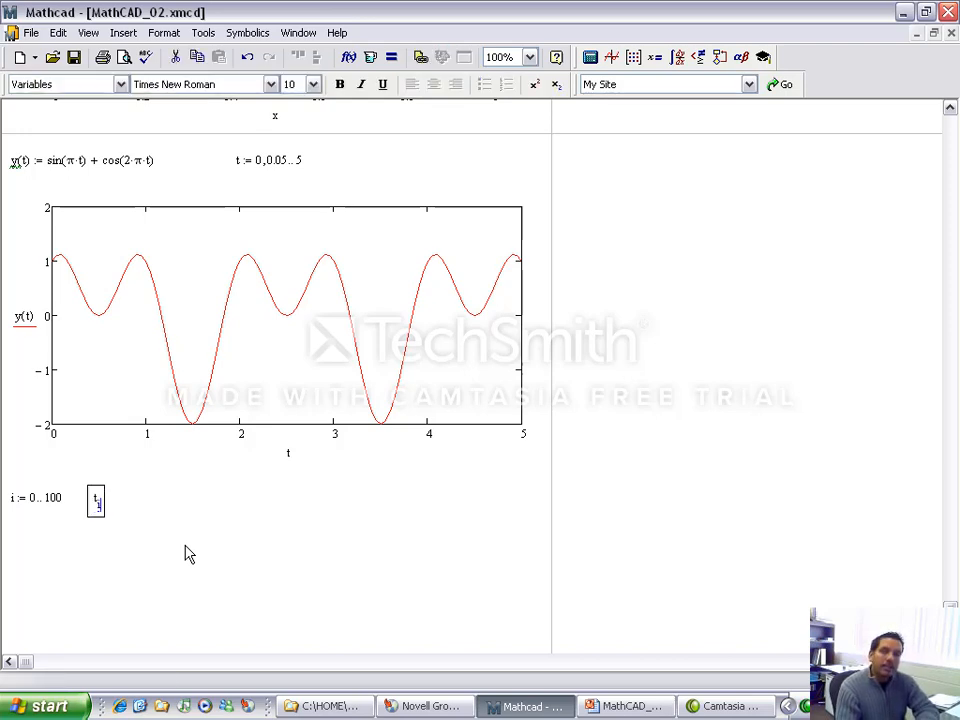
pyautogui.write('i')
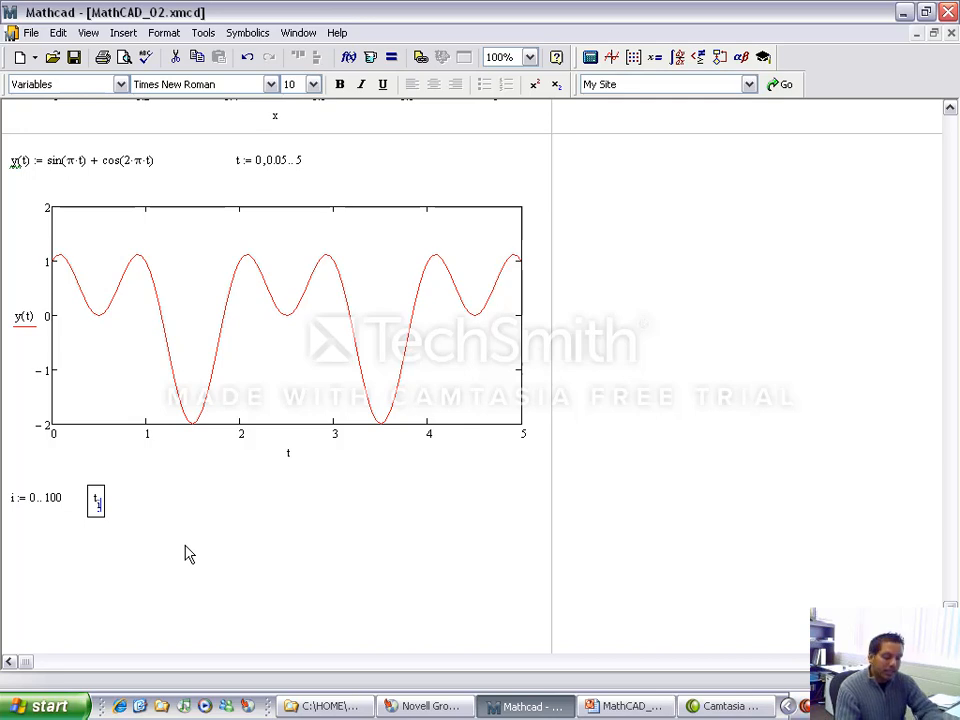
pyautogui.write(':')
pyautogui.write('i')
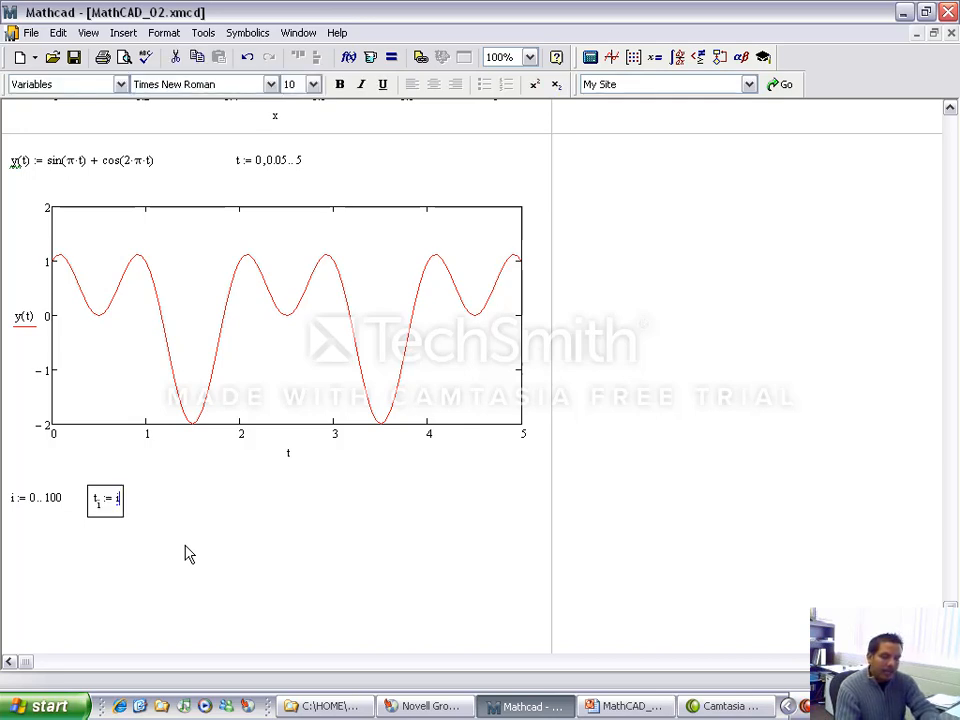
pyautogui.write('/20')
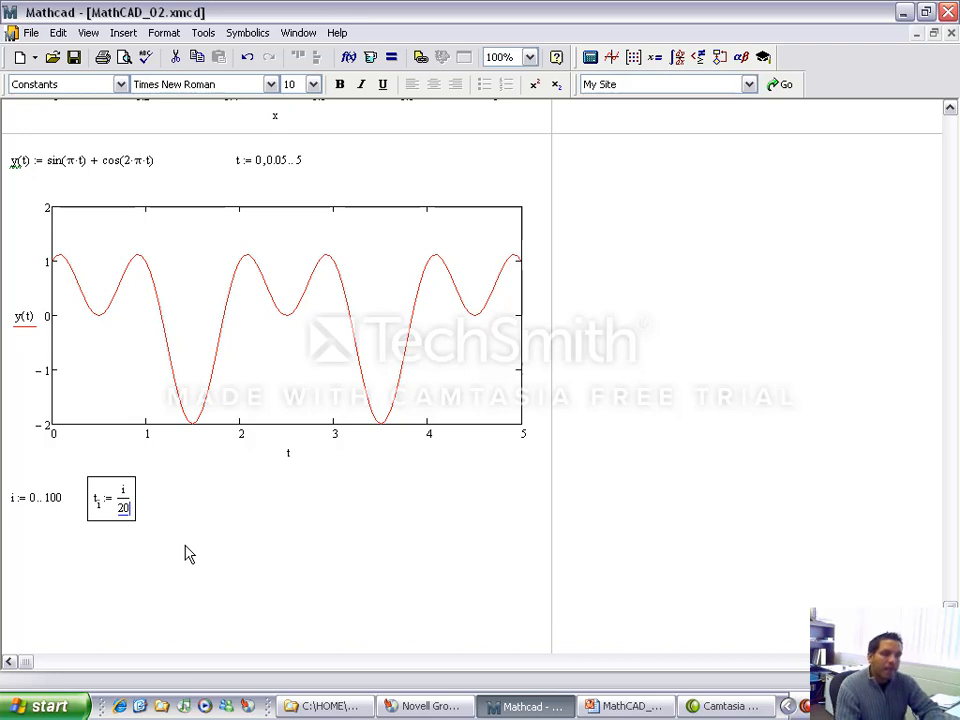
pyautogui.press('Return')
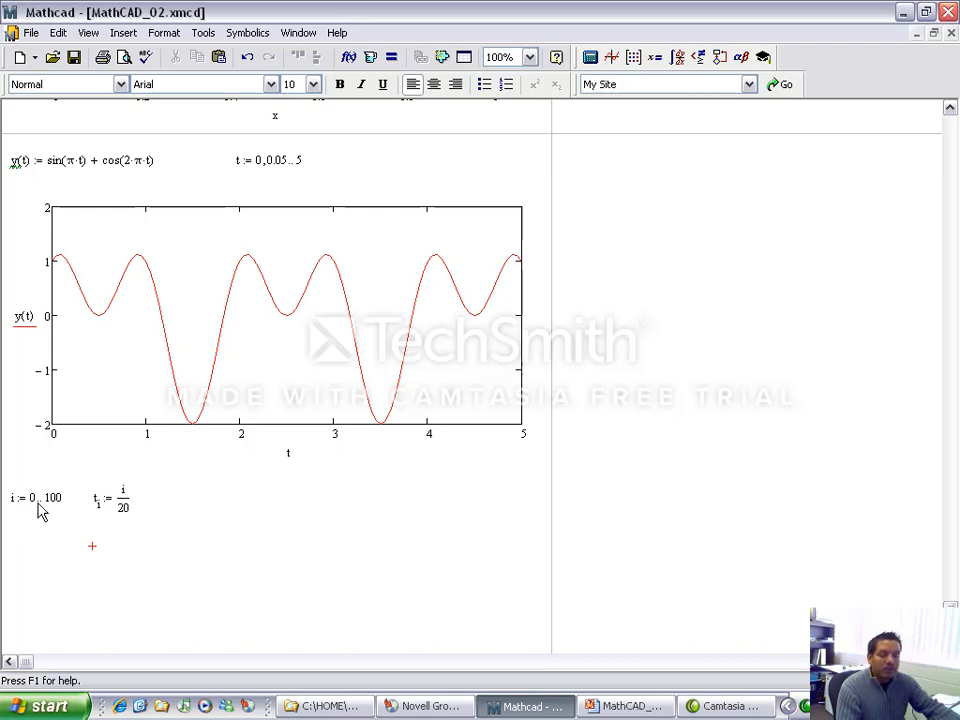
# Step: Evaluate t below the t_i definition and look through its output table down to element 100
pyautogui.click(230, 553)
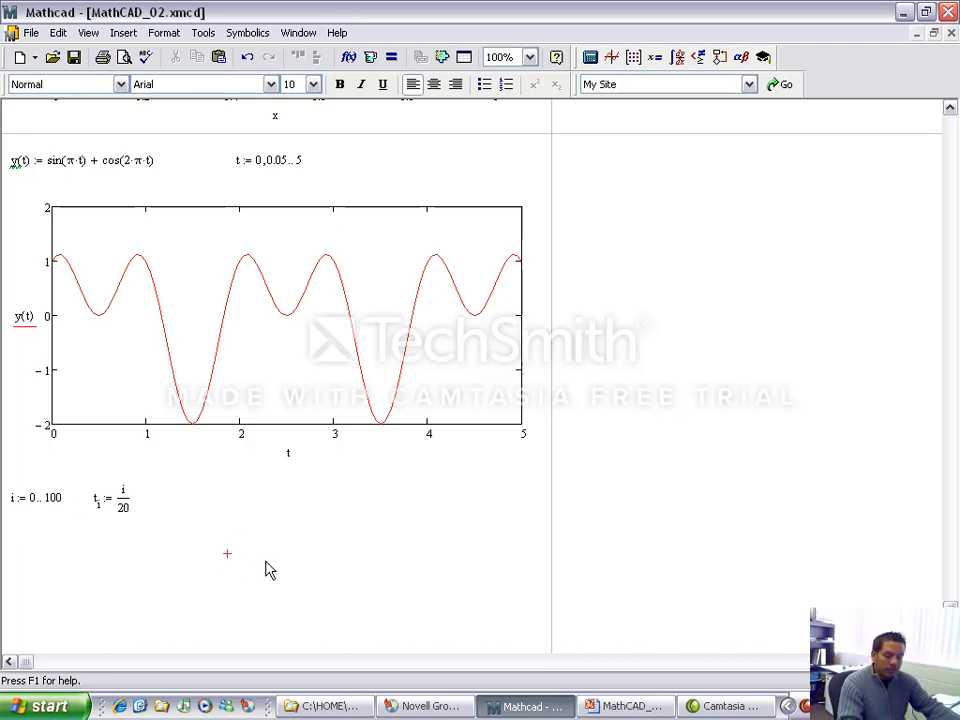
pyautogui.write('t =')
pyautogui.scroll(-3, 407, 527)
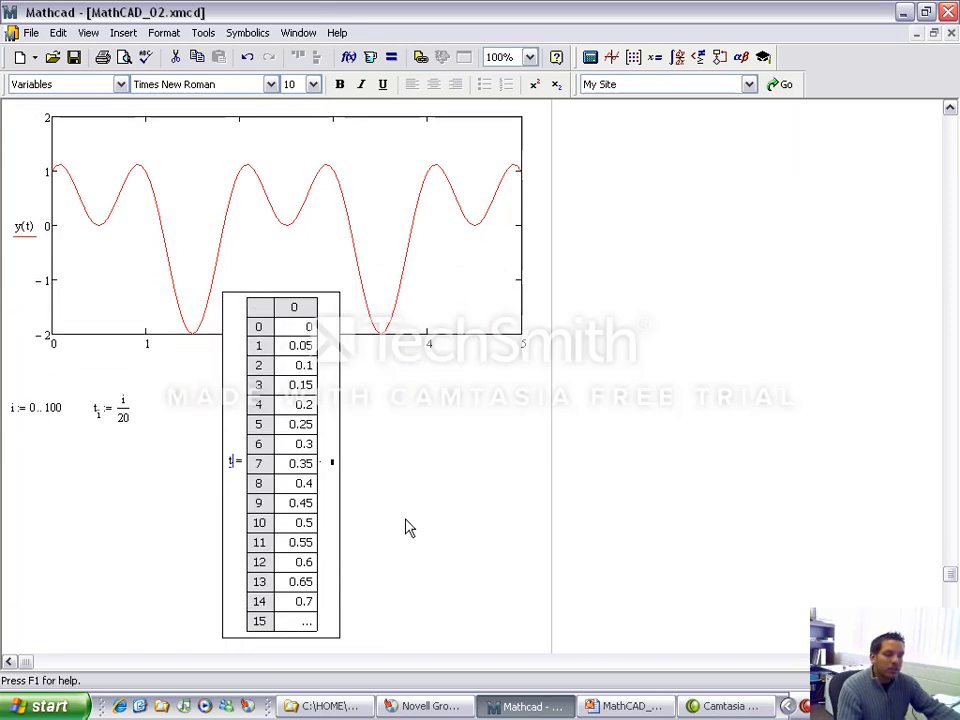
pyautogui.click(302, 486)
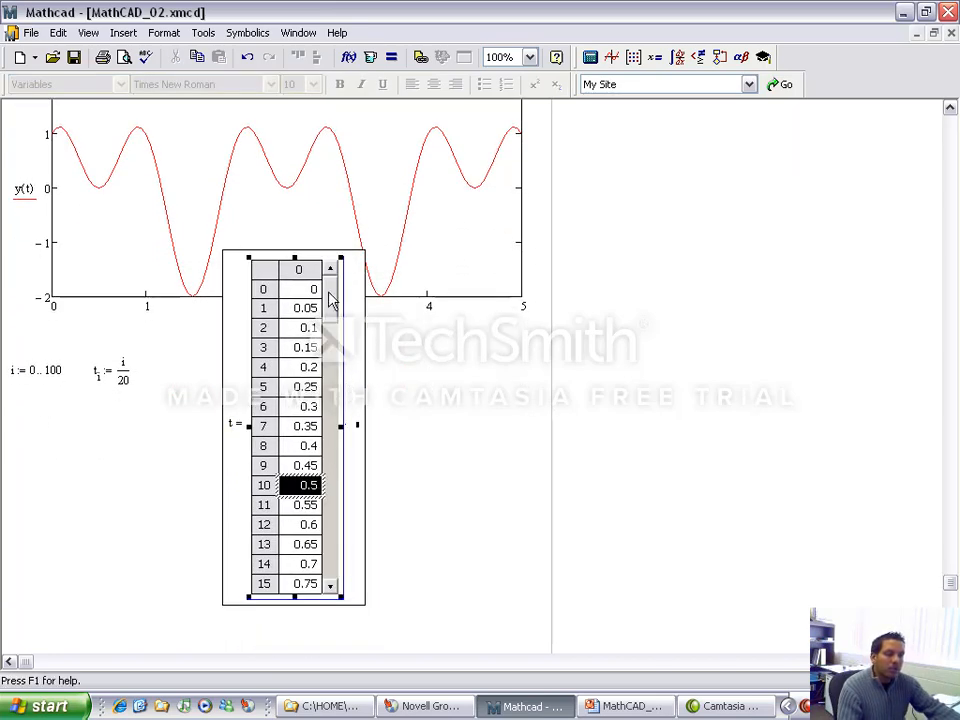
pyautogui.click(332, 492)
pyautogui.click(332, 496)
pyautogui.click(332, 510)
pyautogui.click(333, 523)
pyautogui.click(334, 535)
pyautogui.click(334, 570)
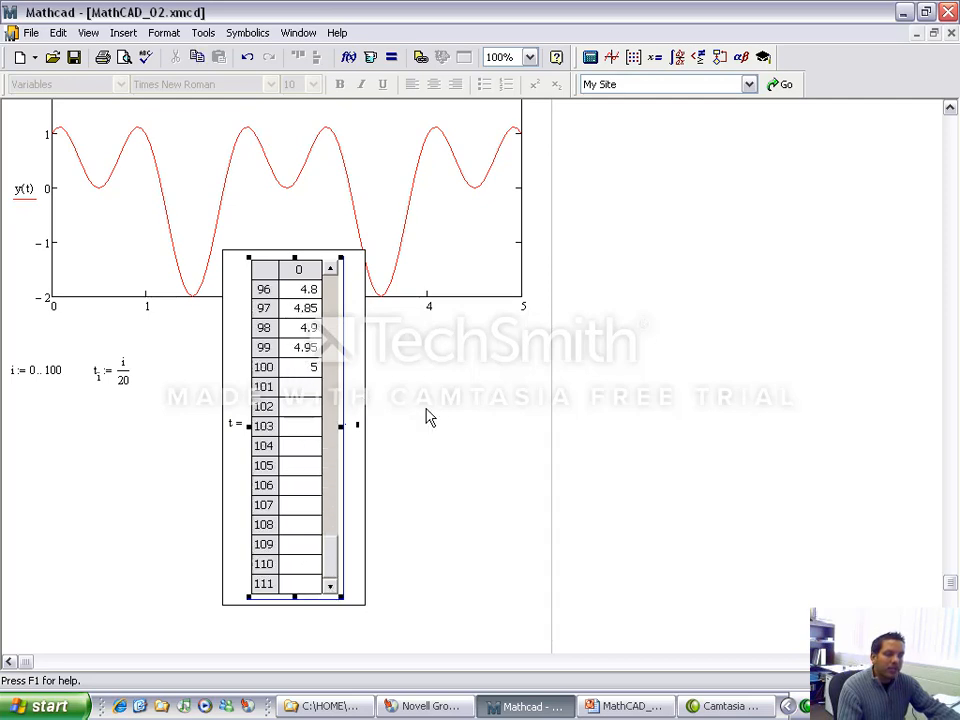
# Step: Delete the output table of t
pyautogui.moveTo(397, 407); pyautogui.dragTo(231, 446)
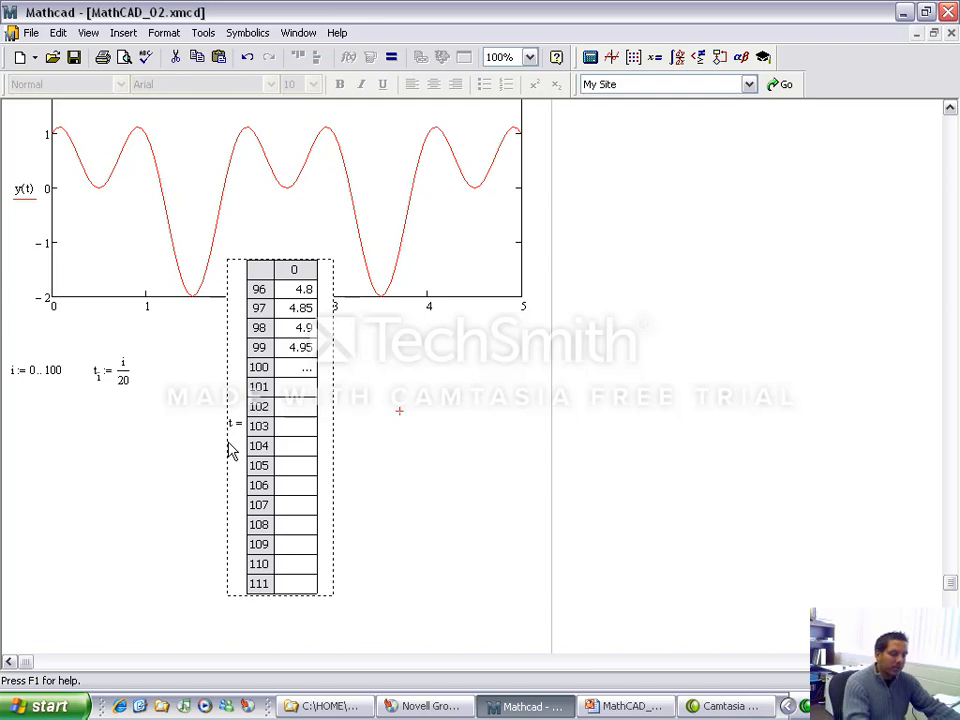
pyautogui.press('Delete')
pyautogui.scroll(1, 252, 457)
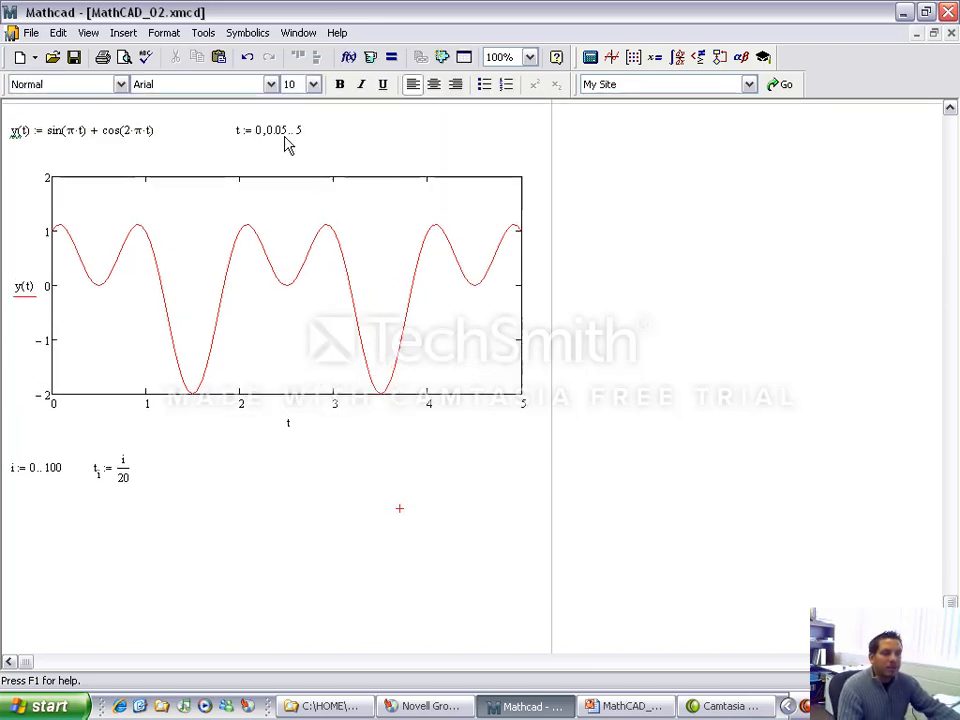
# Step: Begin the subscripted definition y_i := sin(π·t_i) beside the t_i definition, using array subscripts for y and t
pyautogui.click(97, 472)
pyautogui.write('[i')
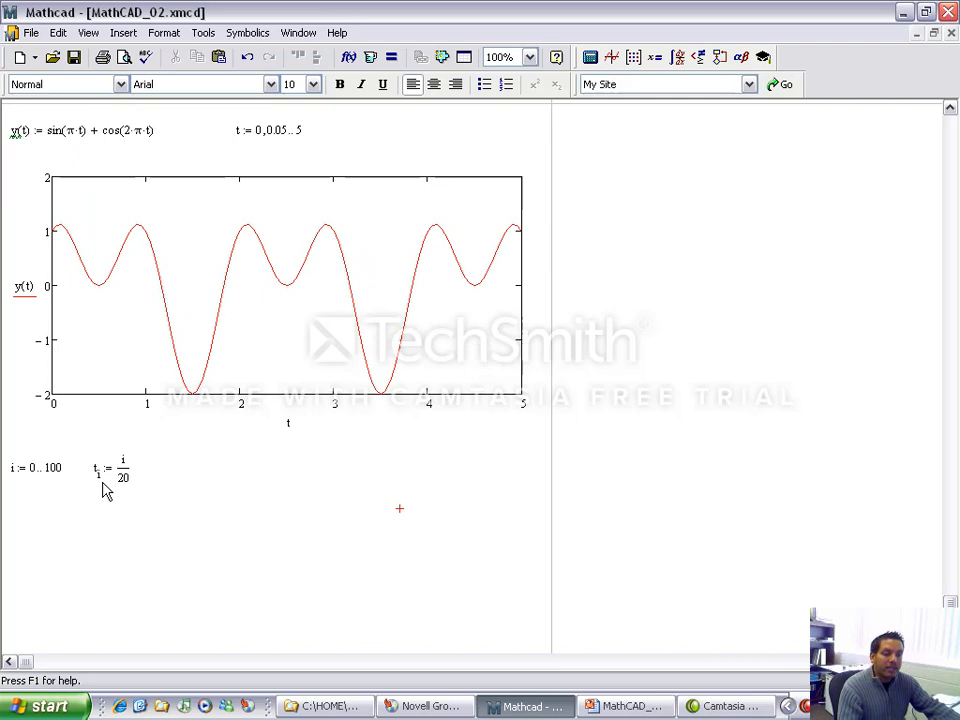
pyautogui.click(167, 472)
pyautogui.write('y')
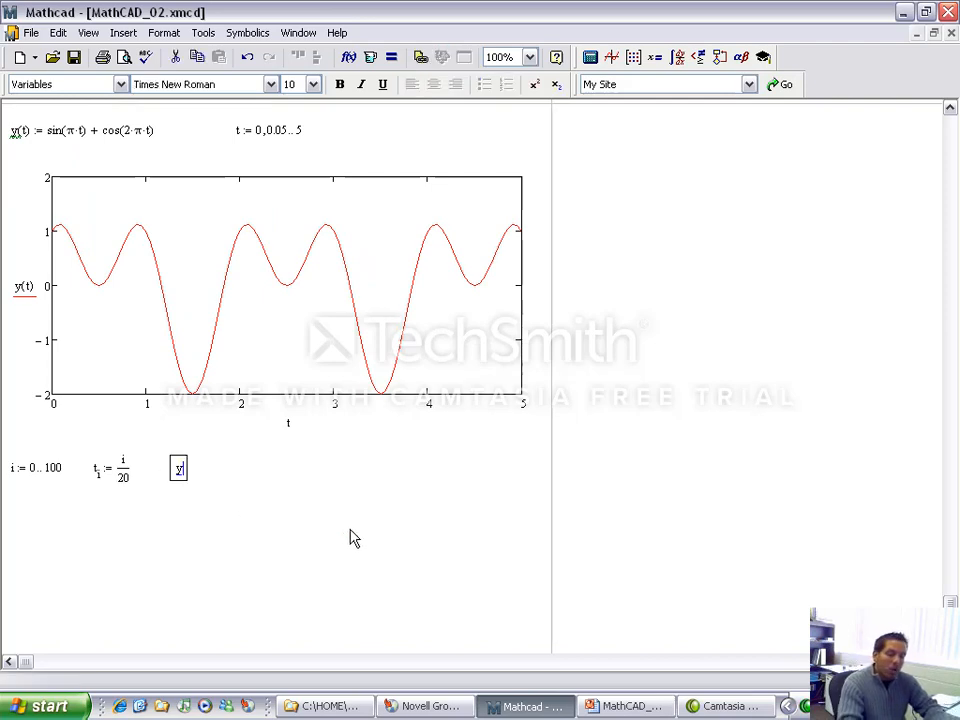
pyautogui.write('[i')
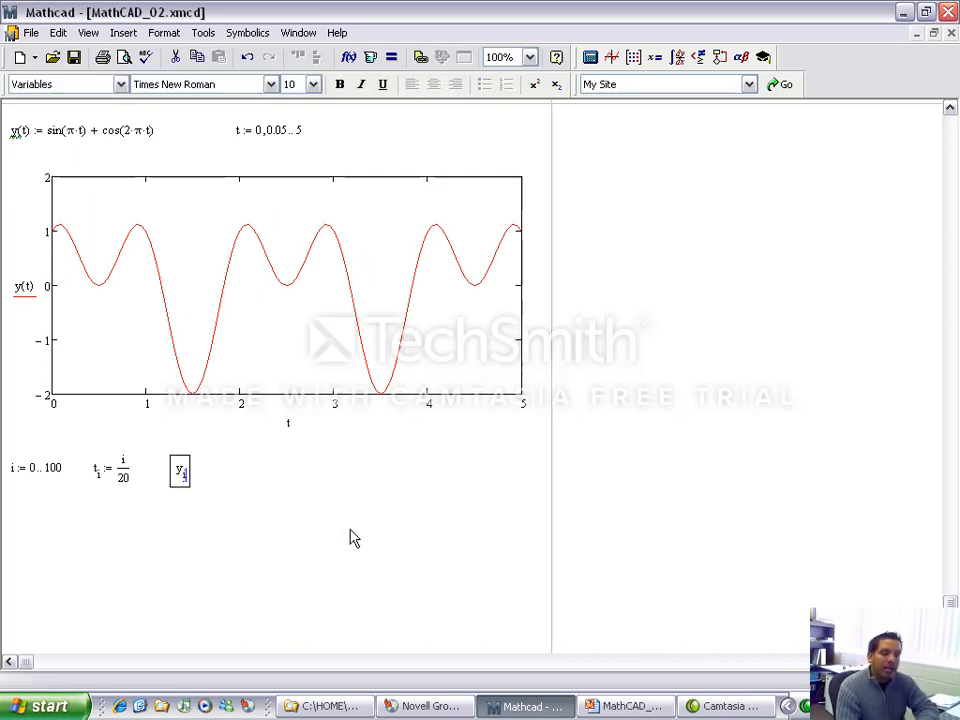
pyautogui.write(':=sin(')
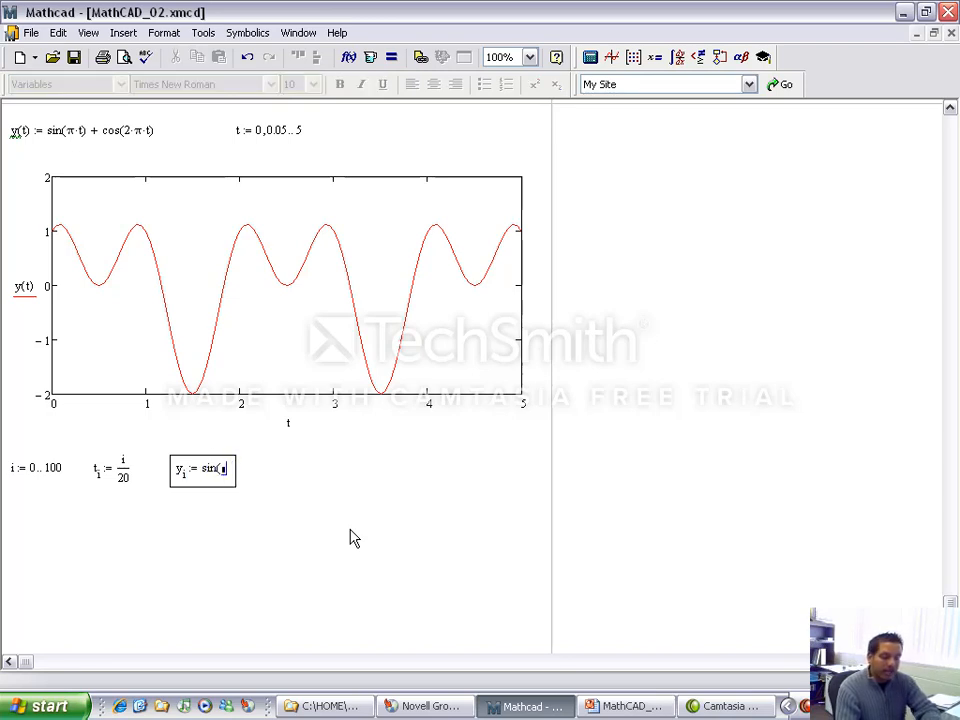
pyautogui.hotkey('ctrl', 'shift', 'p')
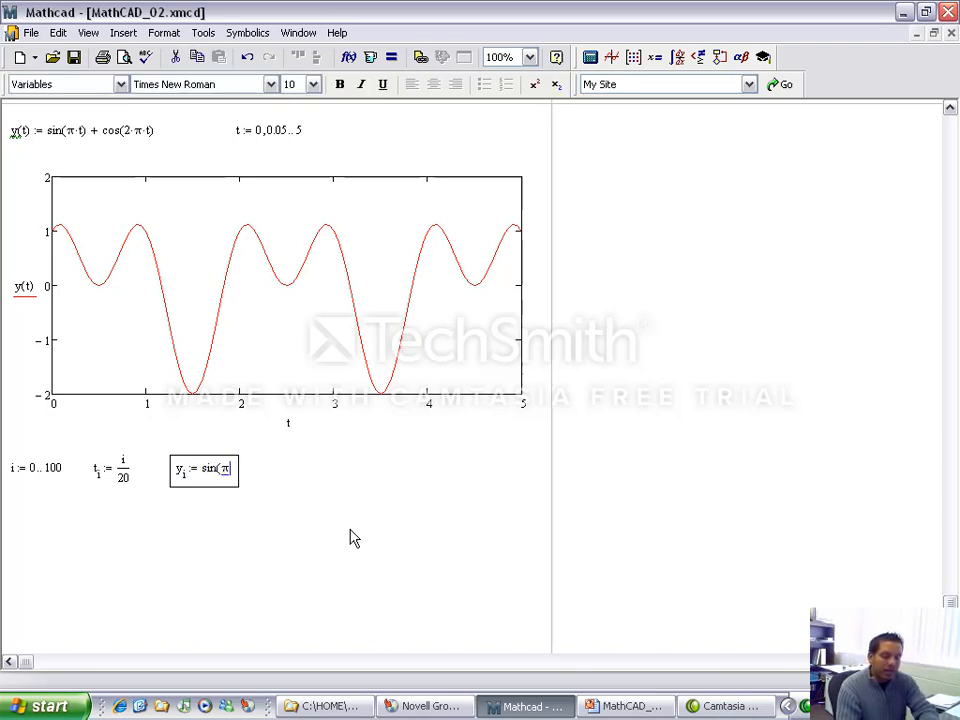
pyautogui.write('*t')
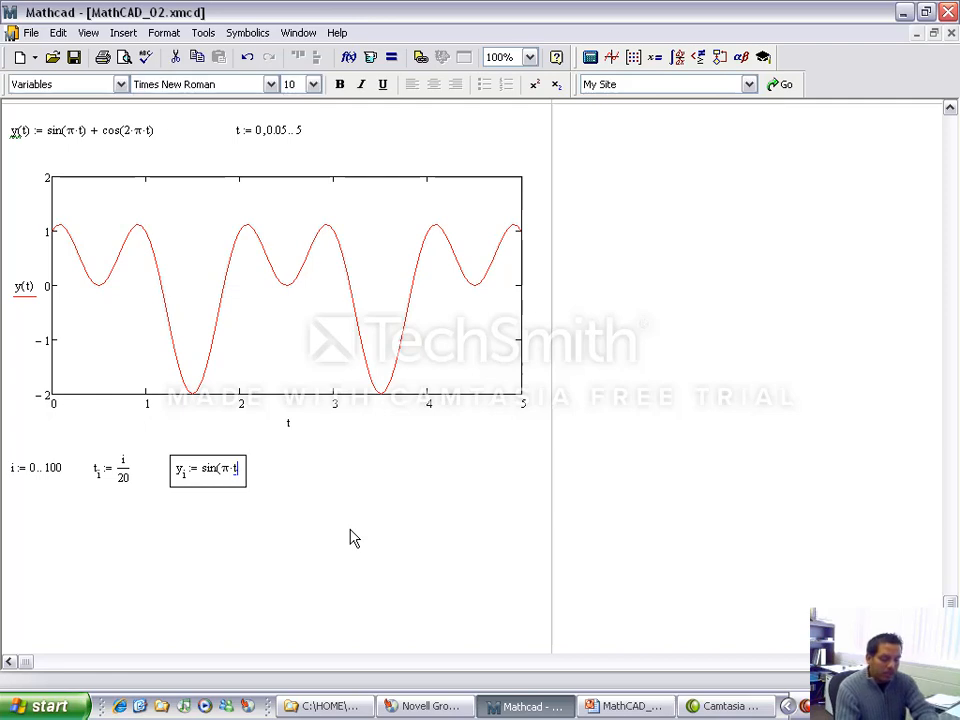
pyautogui.write('[i)+')
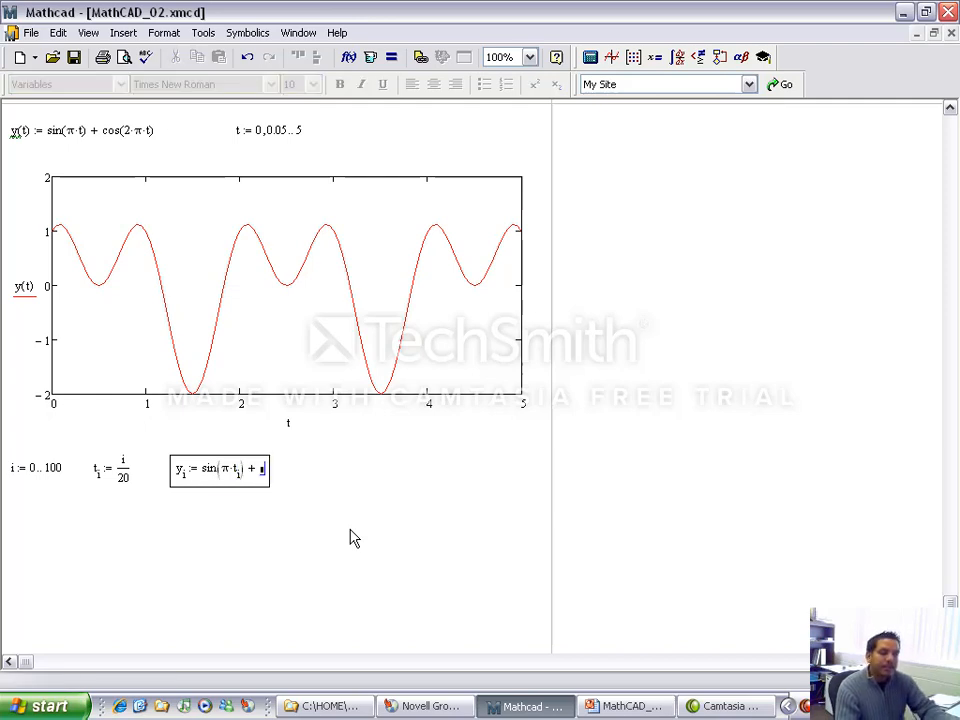
pyautogui.write('cos(2*p')
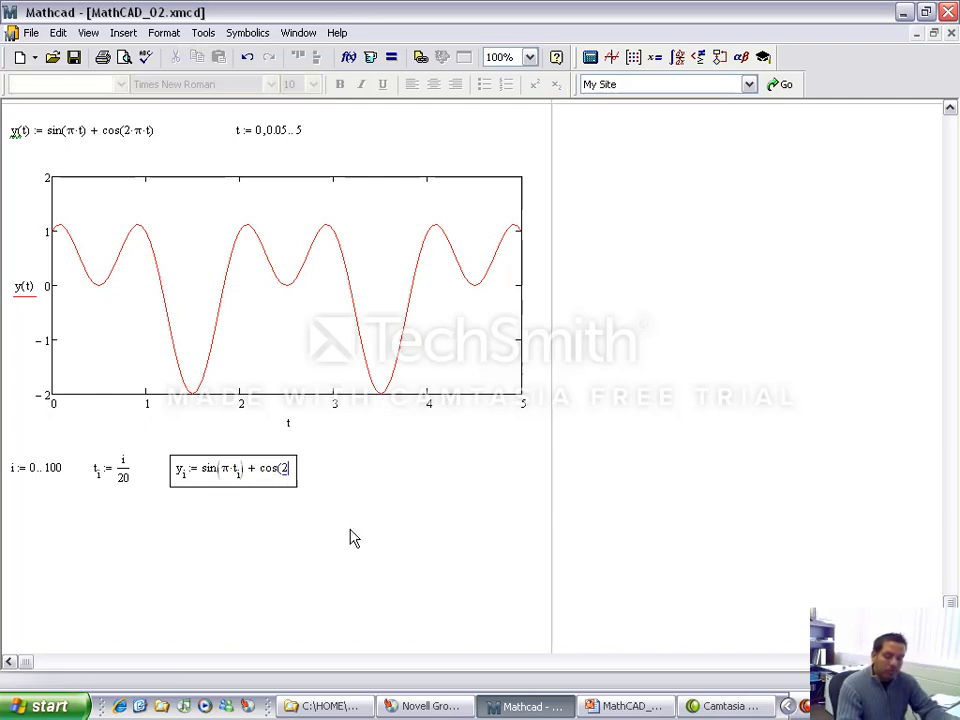
# Step: Complete the y_i definition by adding the term cos(2·π·t_i)
pyautogui.hotkey('ctrl', 'g')
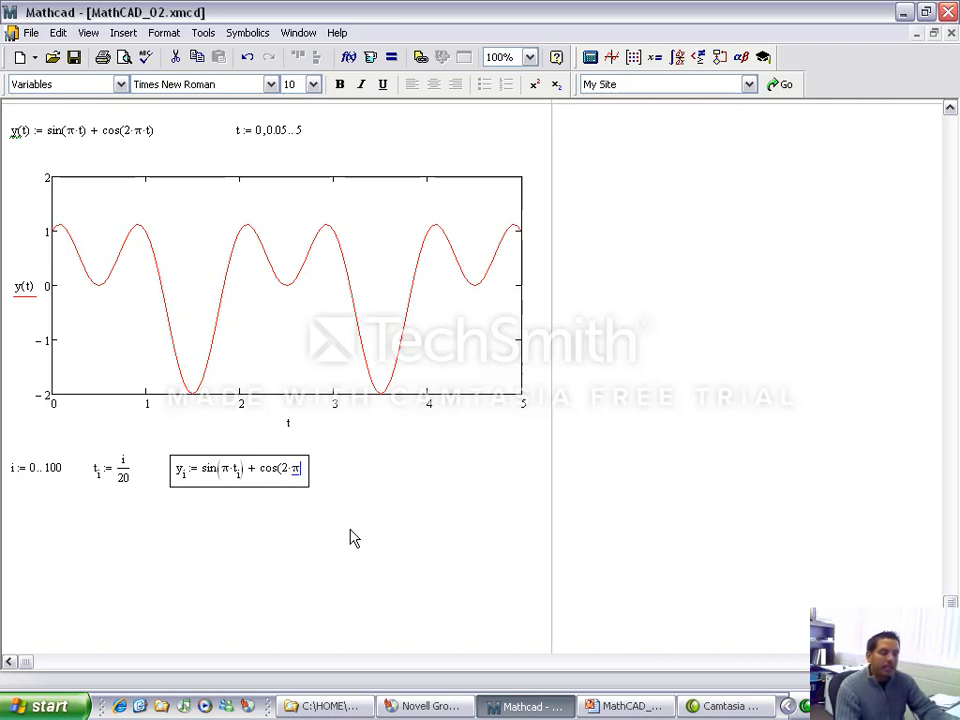
pyautogui.write('*t[')
pyautogui.write('i')
pyautogui.press('space')
pyautogui.press('space')
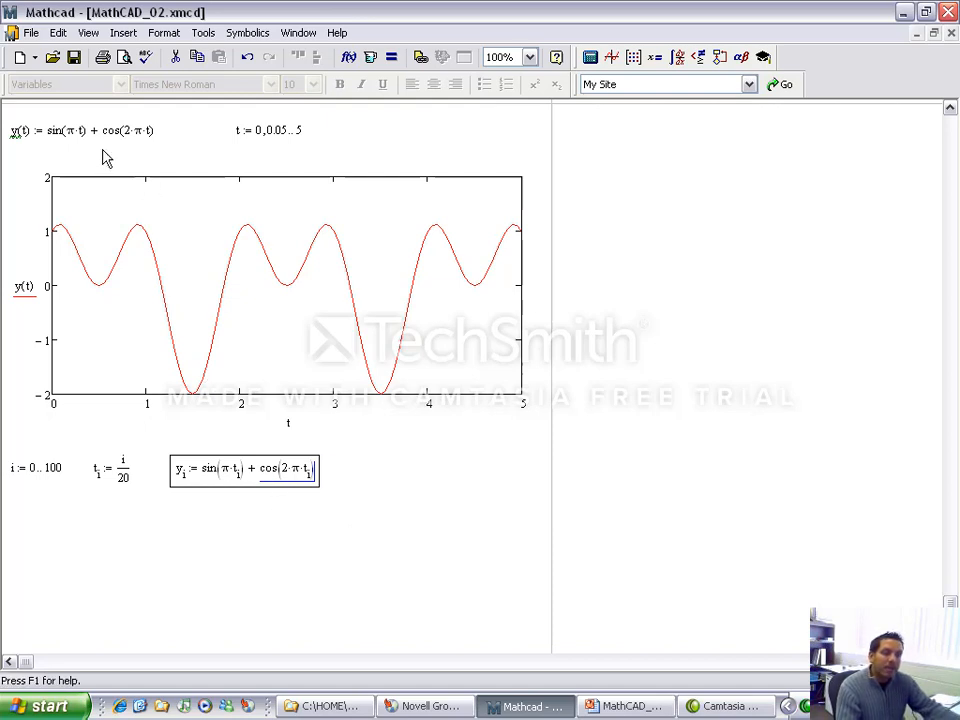
pyautogui.click(415, 466)
# Step: Insert an X-Y plot below the array definitions and enlarge it to nearly the full page width
pyautogui.press('Return')
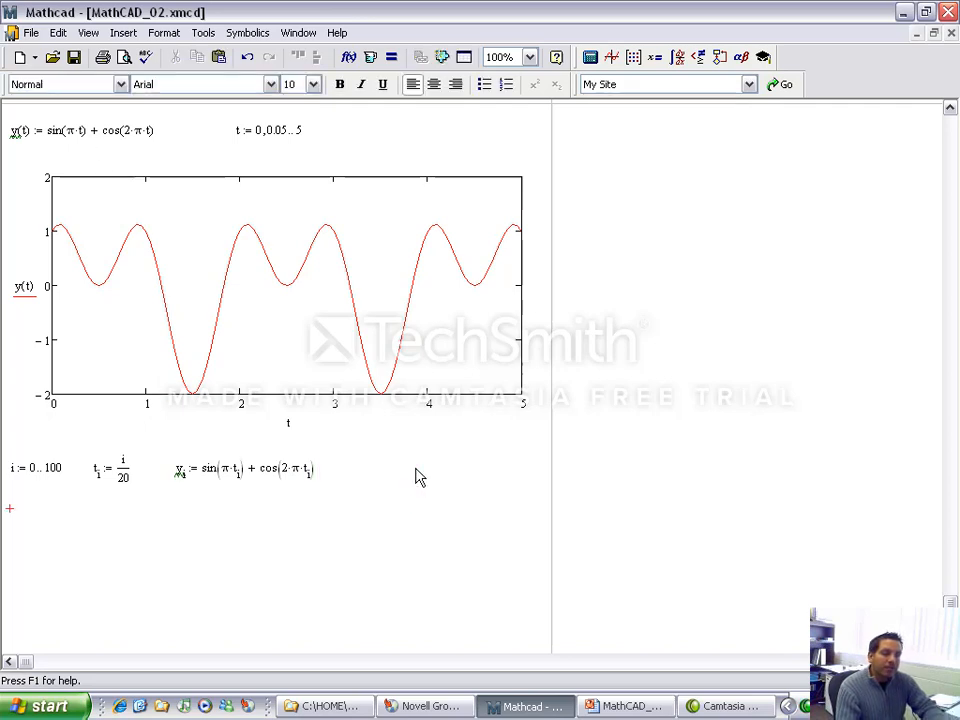
pyautogui.hotkey('shift', '2')
pyautogui.scroll(-3, 410, 495)
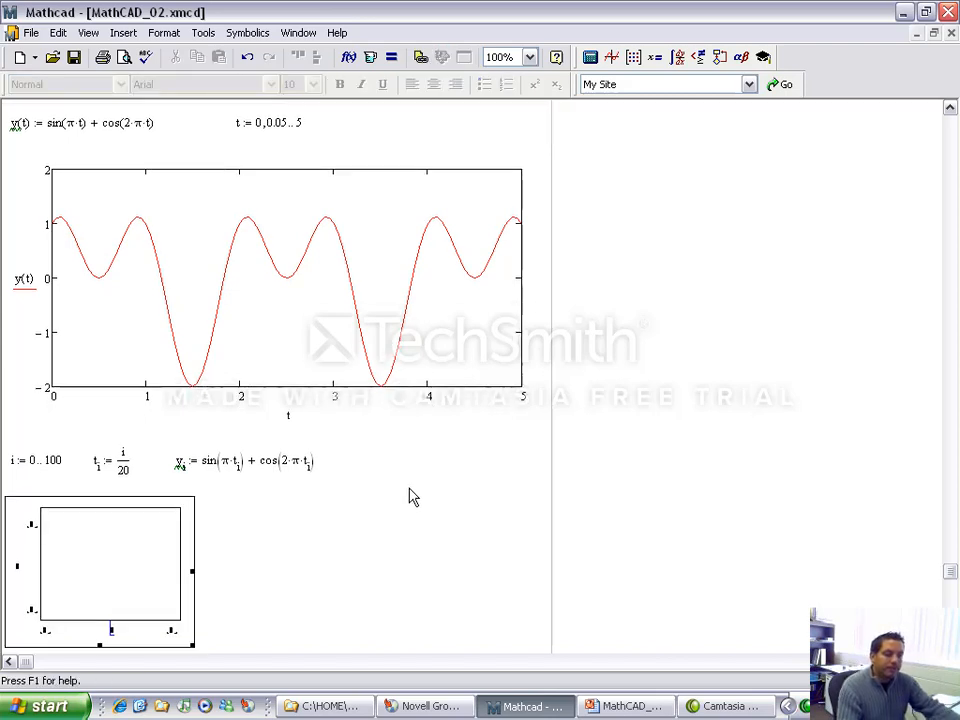
pyautogui.moveTo(193, 524); pyautogui.dragTo(284, 600)
pyautogui.moveTo(281, 489); pyautogui.dragTo(531, 489)
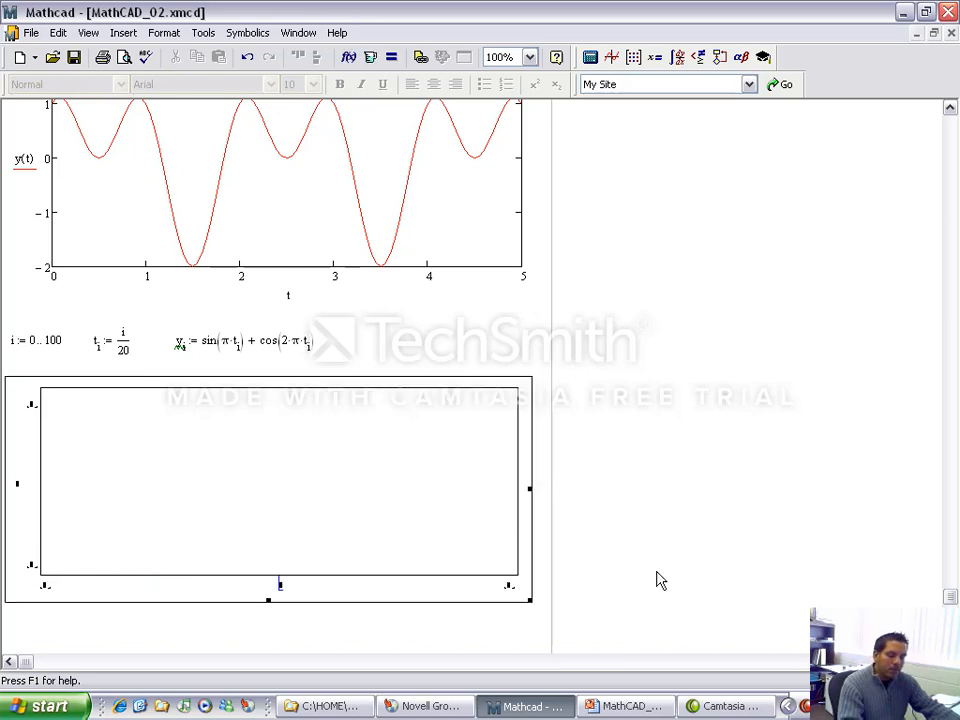
# Step: Plot y_i on the vertical axis against t_i on the horizontal axis of the new plot
pyautogui.write('t[i')
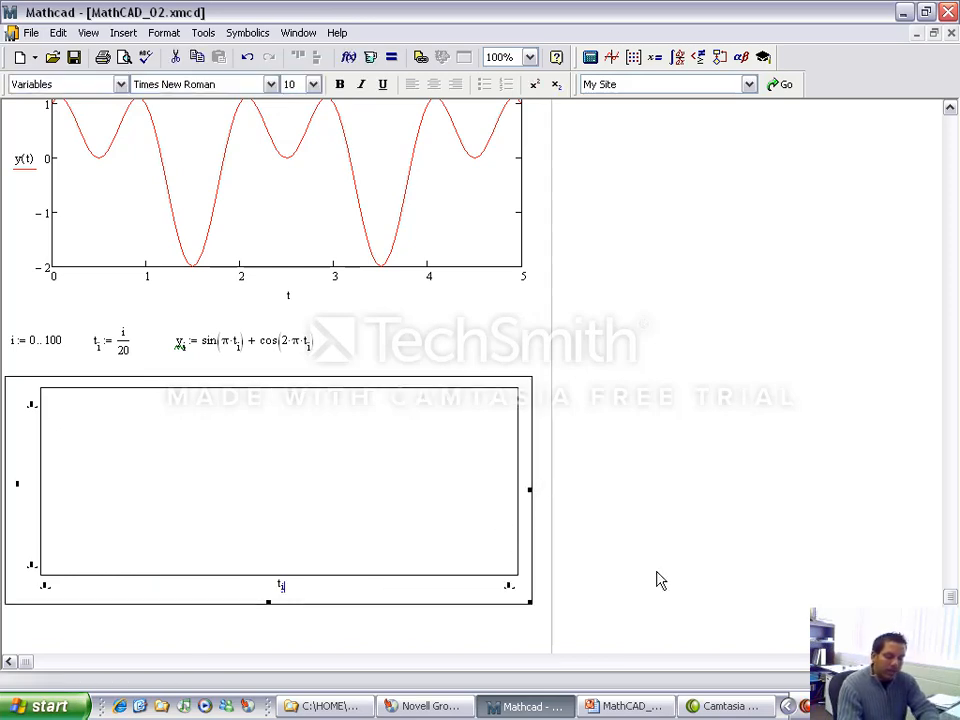
pyautogui.click(17, 486)
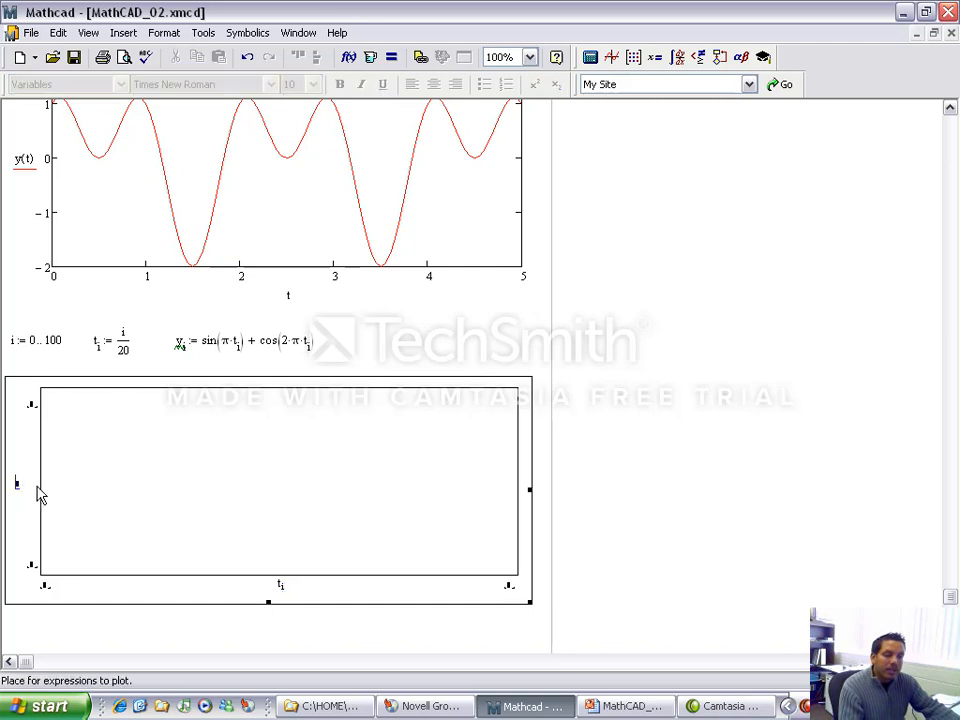
pyautogui.write('y[i')
pyautogui.click(632, 481)
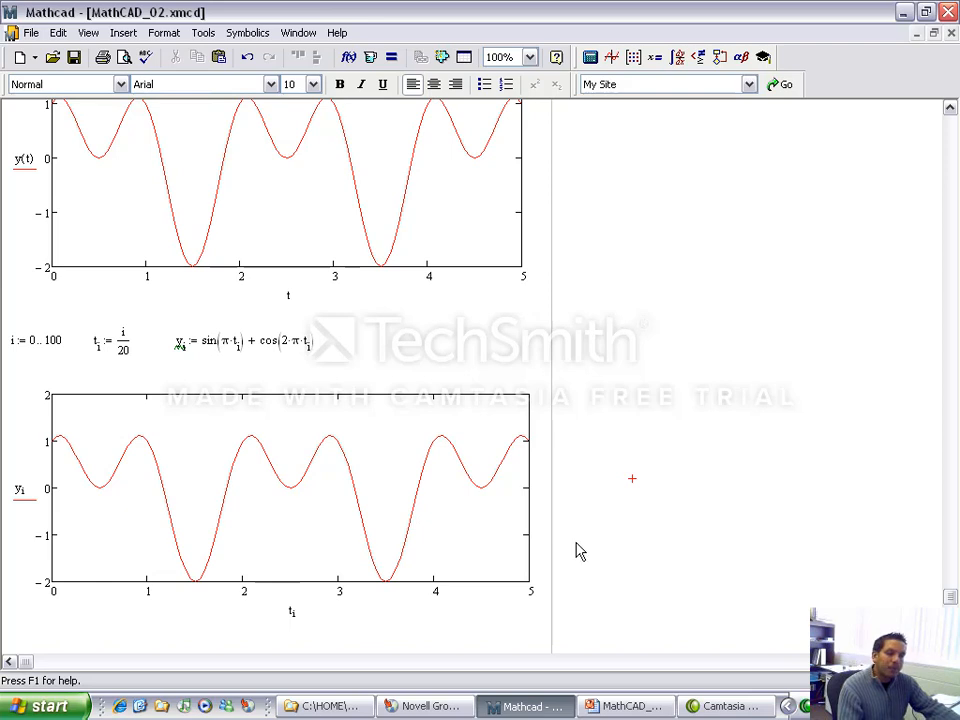
# Step: Try i as the horizontal axis variable of the y_i plot and restore t_i
pyautogui.click(296, 612)
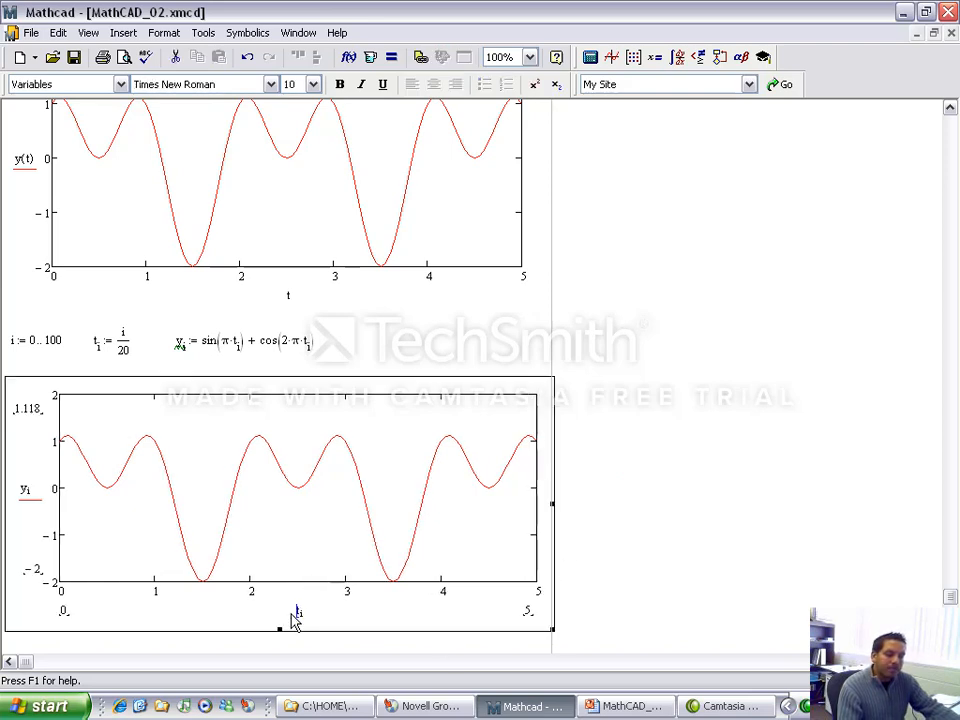
pyautogui.press('BackSpace')
pyautogui.click(752, 532)
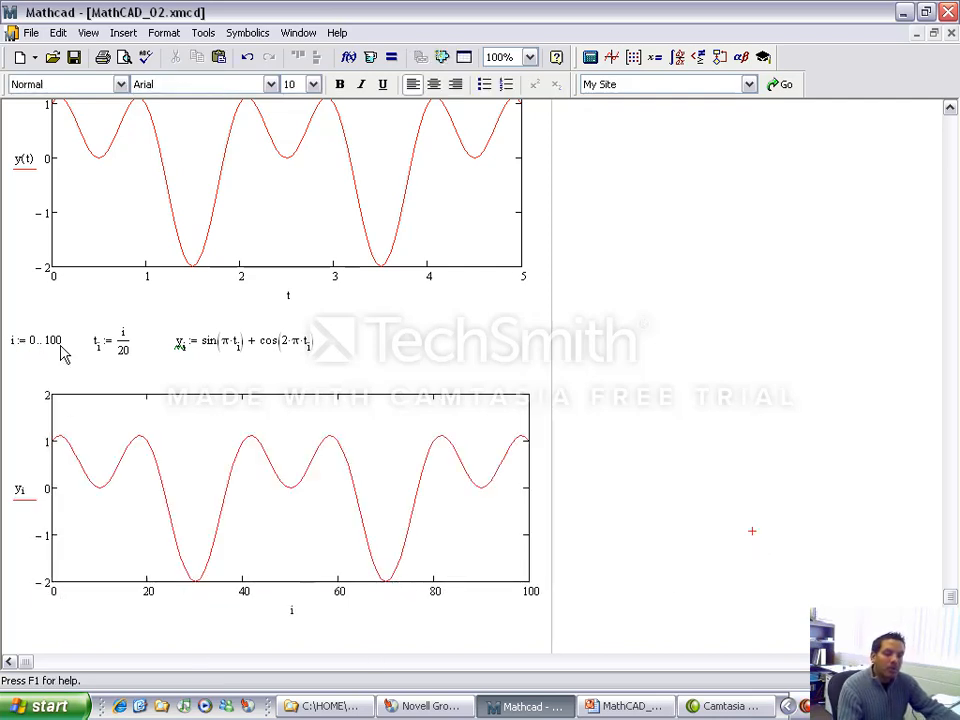
pyautogui.click(292, 612)
pyautogui.click(295, 611)
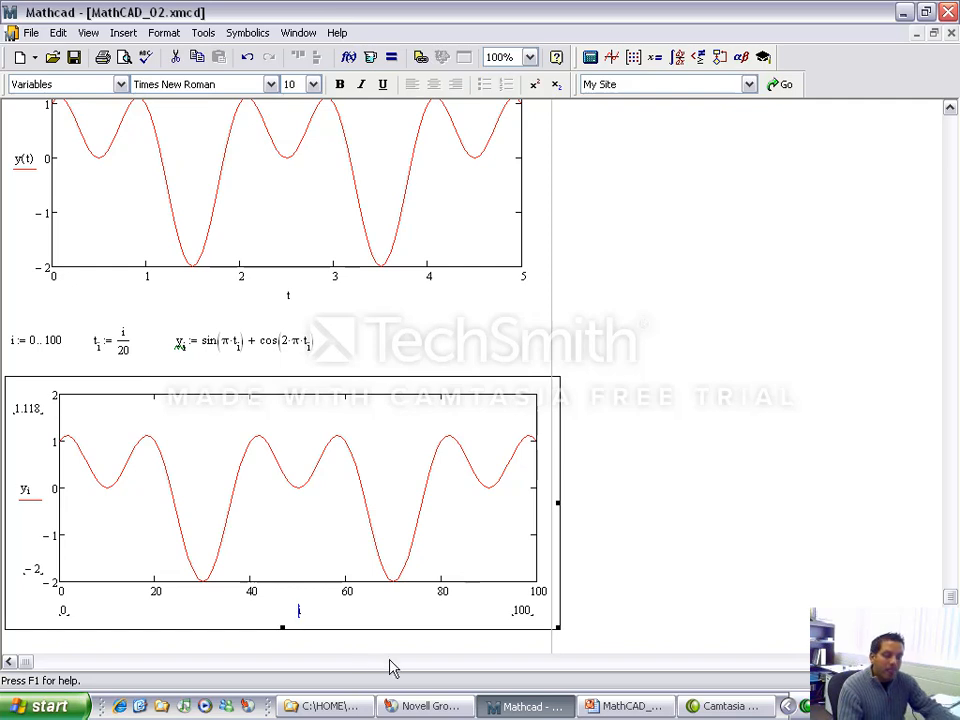
pyautogui.write('t[i')
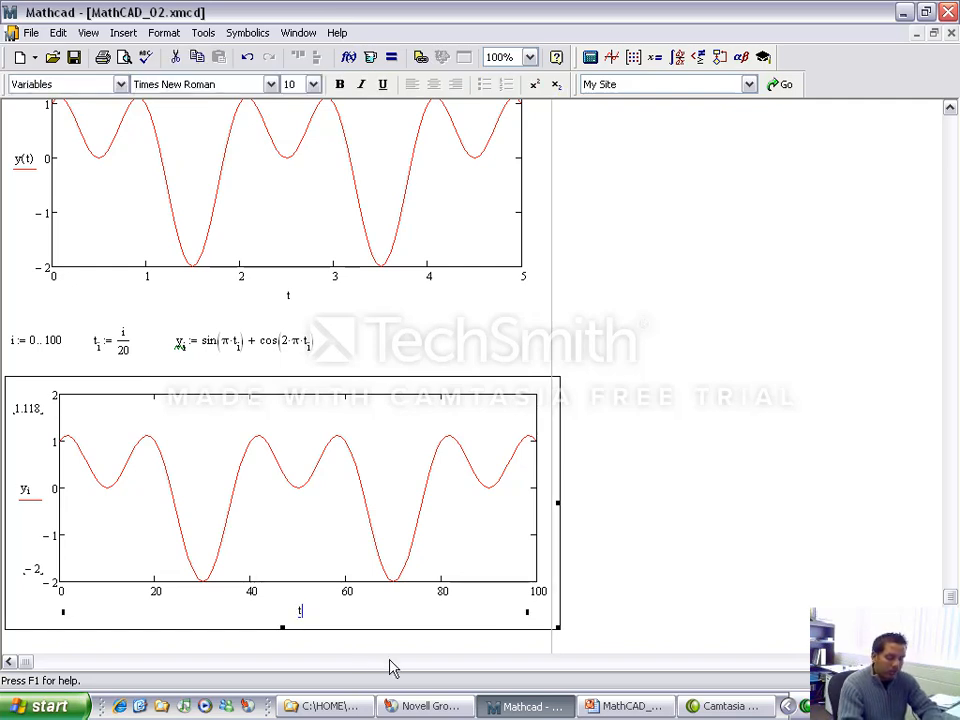
pyautogui.click(599, 548)
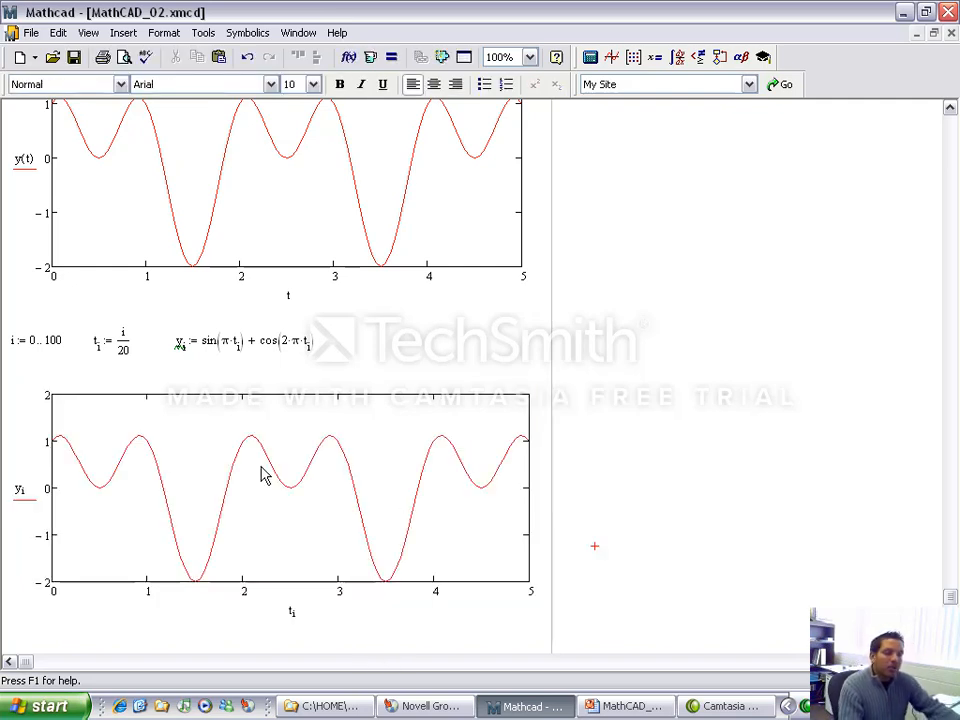
# Step: Open the trace formatting settings of the y_i plot, keeping the plot's curve in view
pyautogui.doubleClick(268, 420)
pyautogui.moveTo(476, 190); pyautogui.dragTo(366, 228)
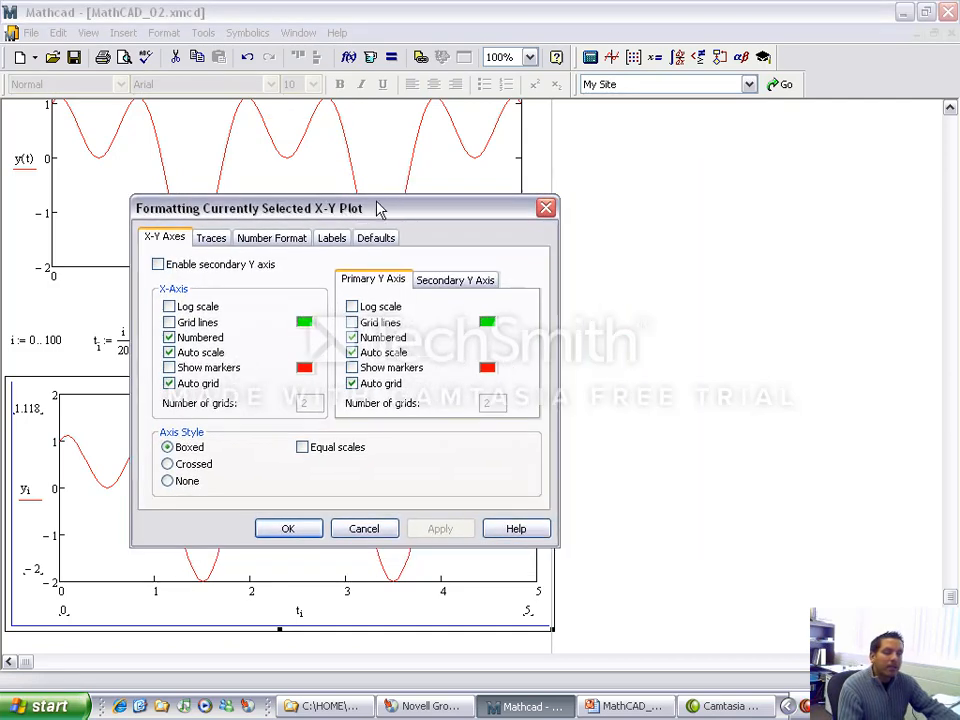
pyautogui.moveTo(379, 208); pyautogui.dragTo(553, 139)
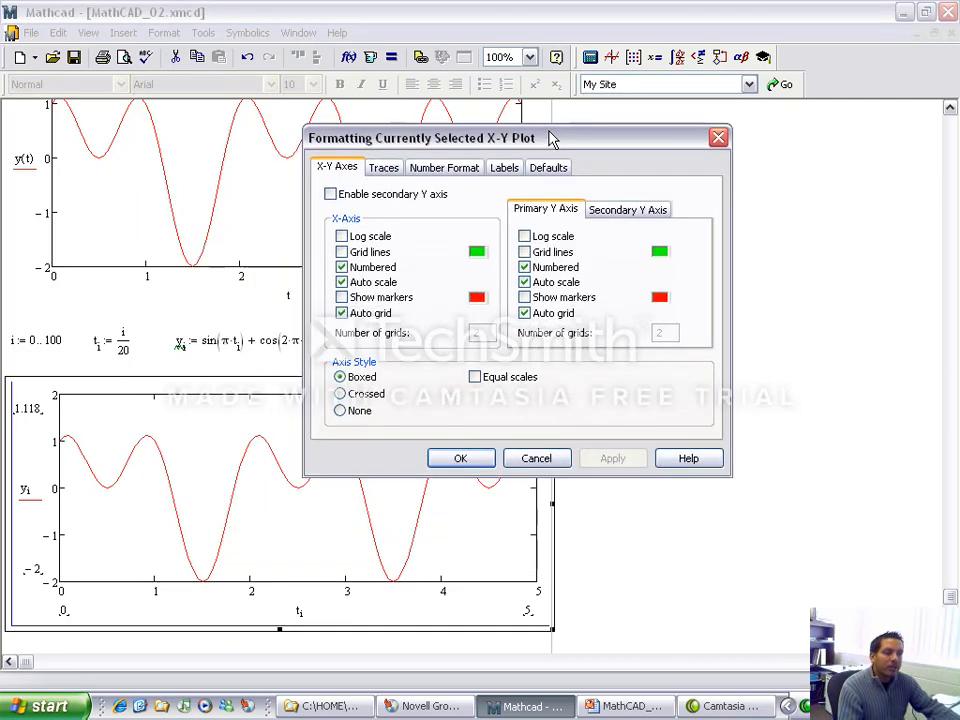
pyautogui.click(381, 168)
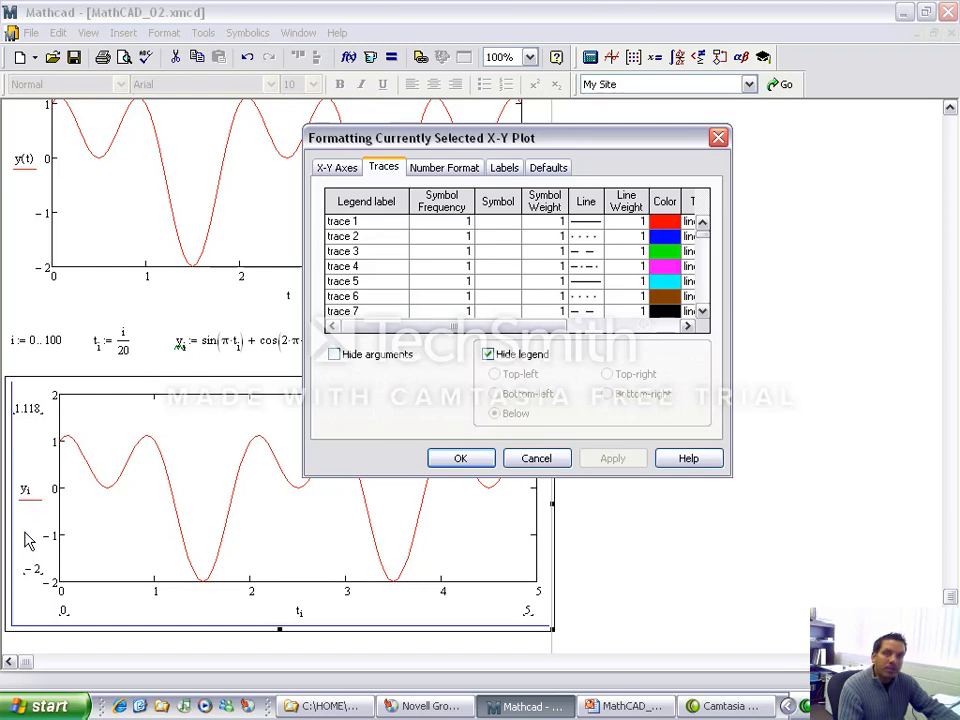
# Step: Try blue as the colour of trace 1 on the y_i plot and restore red
pyautogui.click(665, 230)
pyautogui.click(527, 266)
pyautogui.click(452, 436)
pyautogui.click(608, 458)
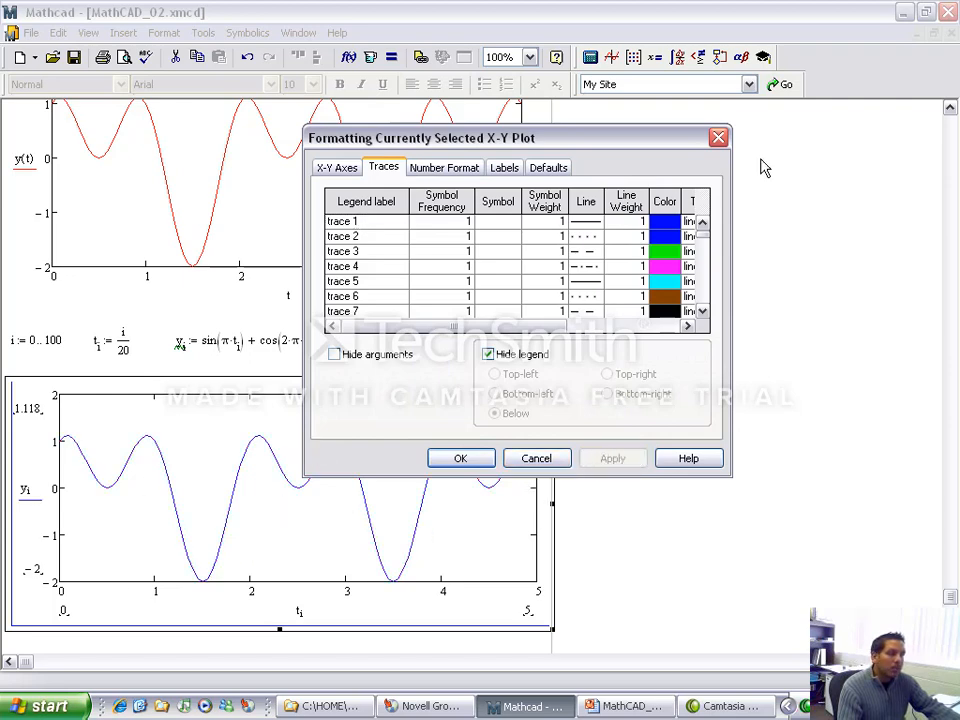
pyautogui.click(676, 223)
pyautogui.click(433, 224)
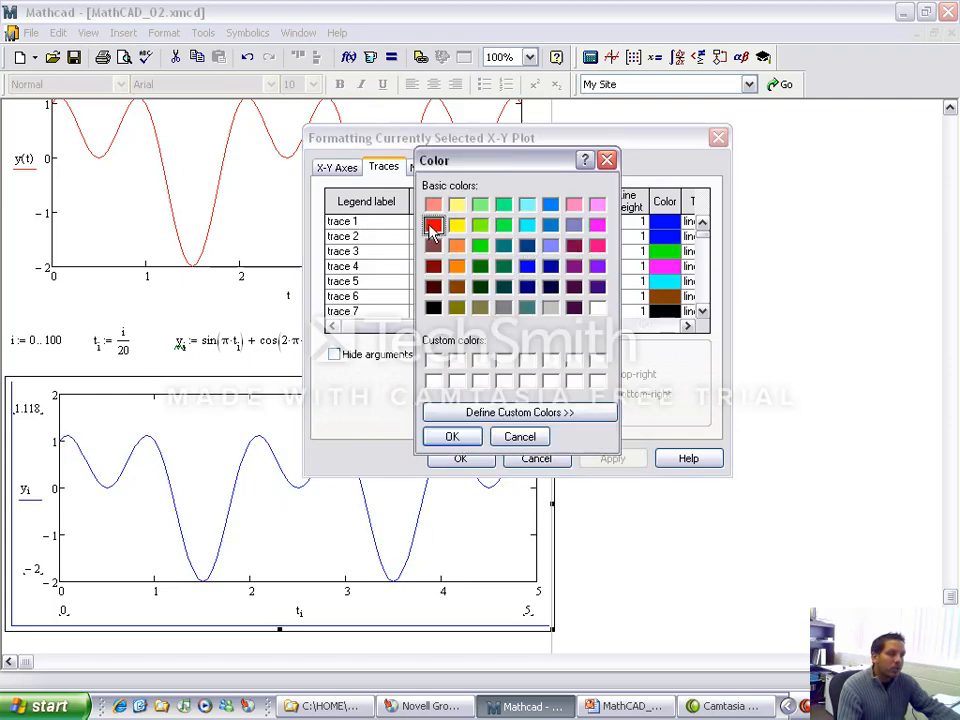
pyautogui.click(452, 437)
pyautogui.click(613, 458)
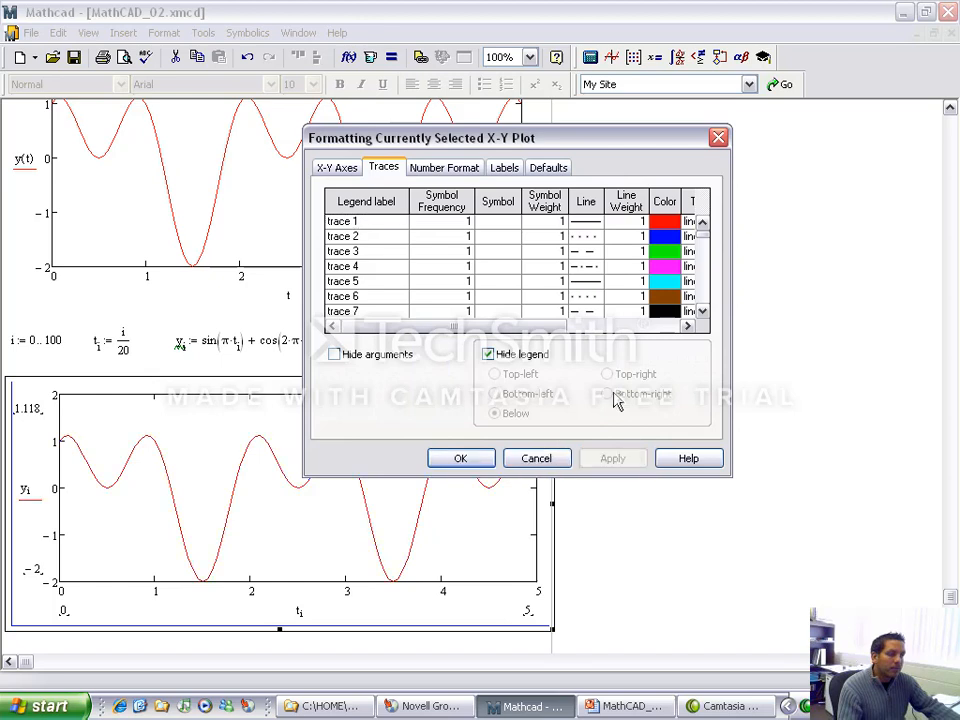
# Step: Try dotted and dashed line styles for trace 1 on the y_i plot and restore the solid line
pyautogui.click(594, 223)
pyautogui.click(595, 272)
pyautogui.click(613, 459)
pyautogui.click(595, 222)
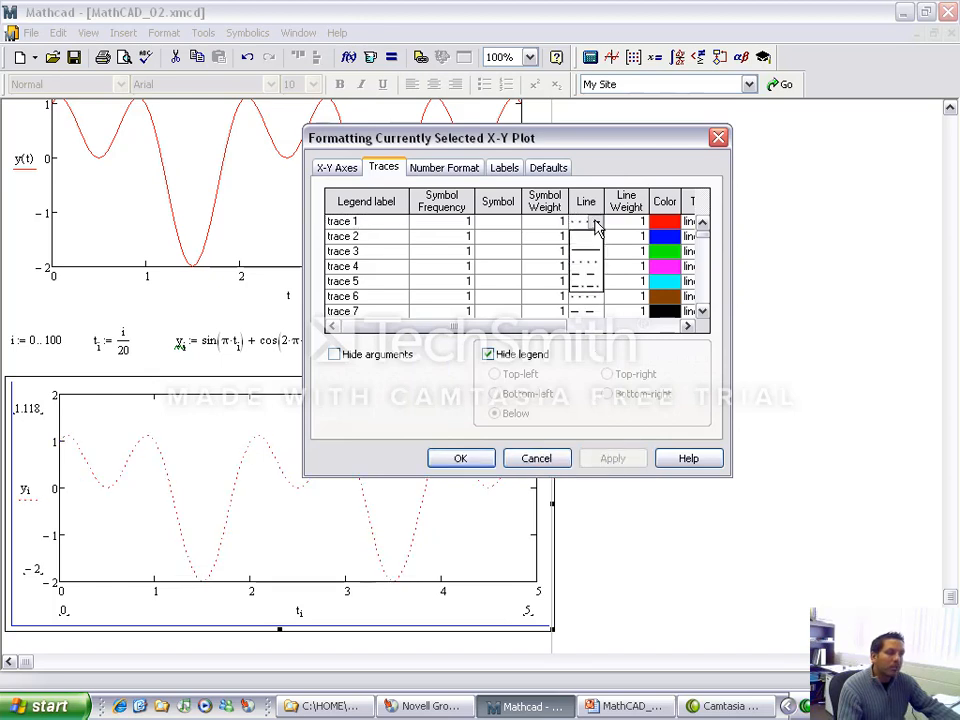
pyautogui.click(596, 274)
pyautogui.click(612, 458)
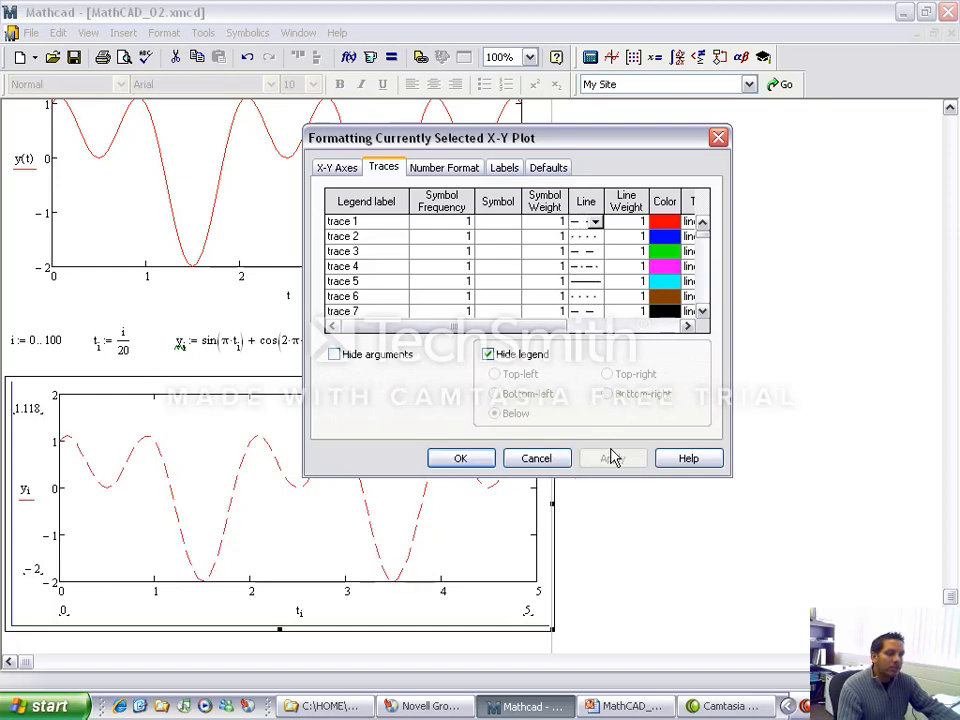
pyautogui.click(595, 222)
pyautogui.click(592, 254)
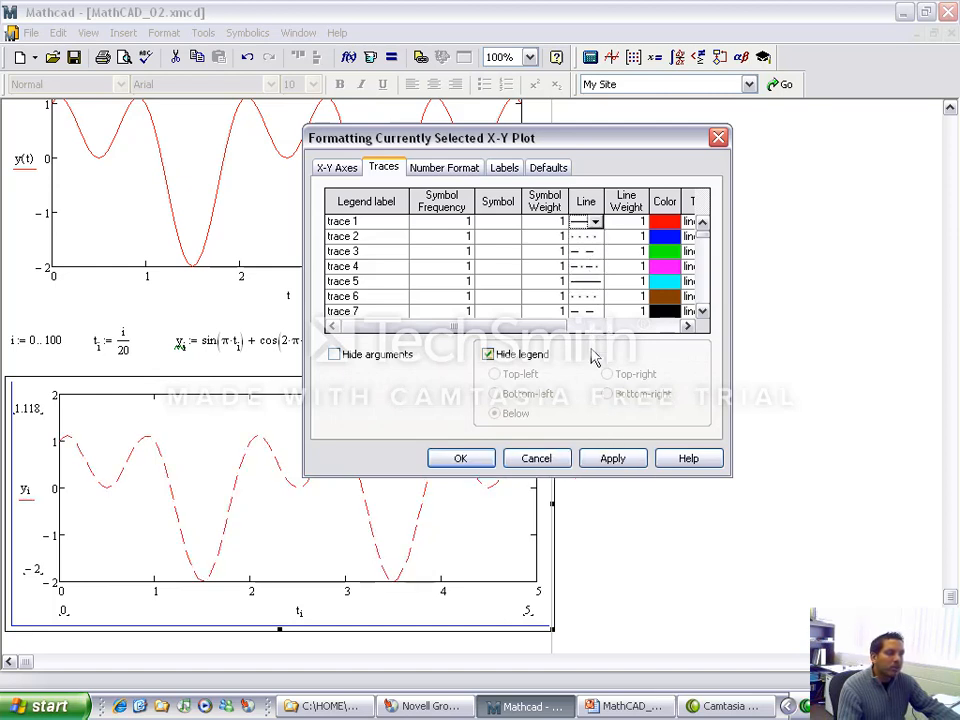
pyautogui.click(615, 460)
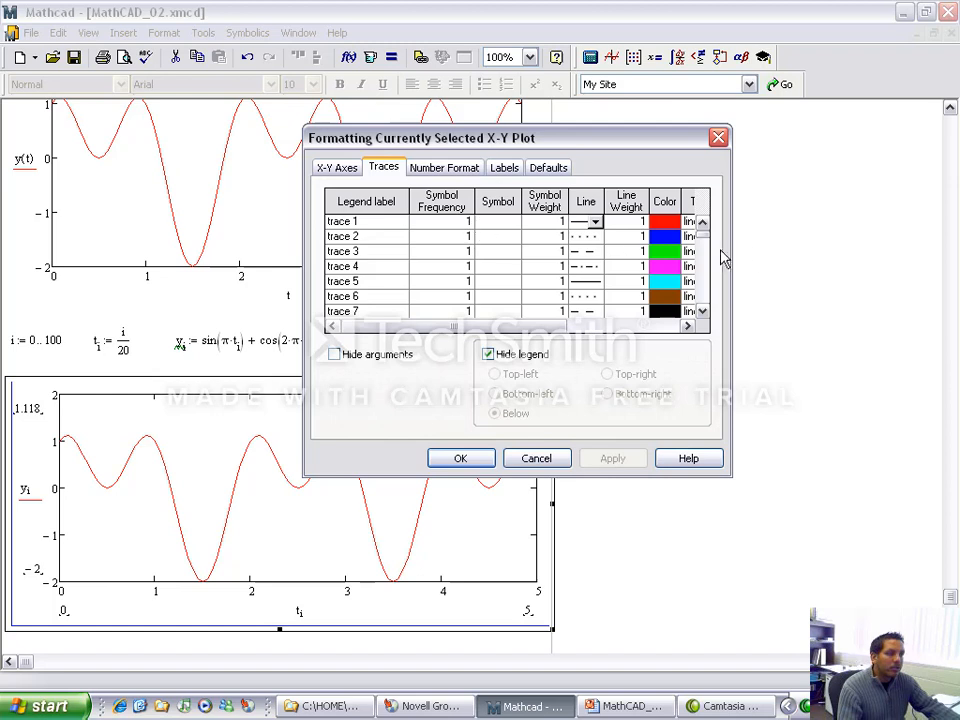
# Step: Try a line weight of 4 for trace 1 on the y_i plot and restore weight 1
pyautogui.click(638, 222)
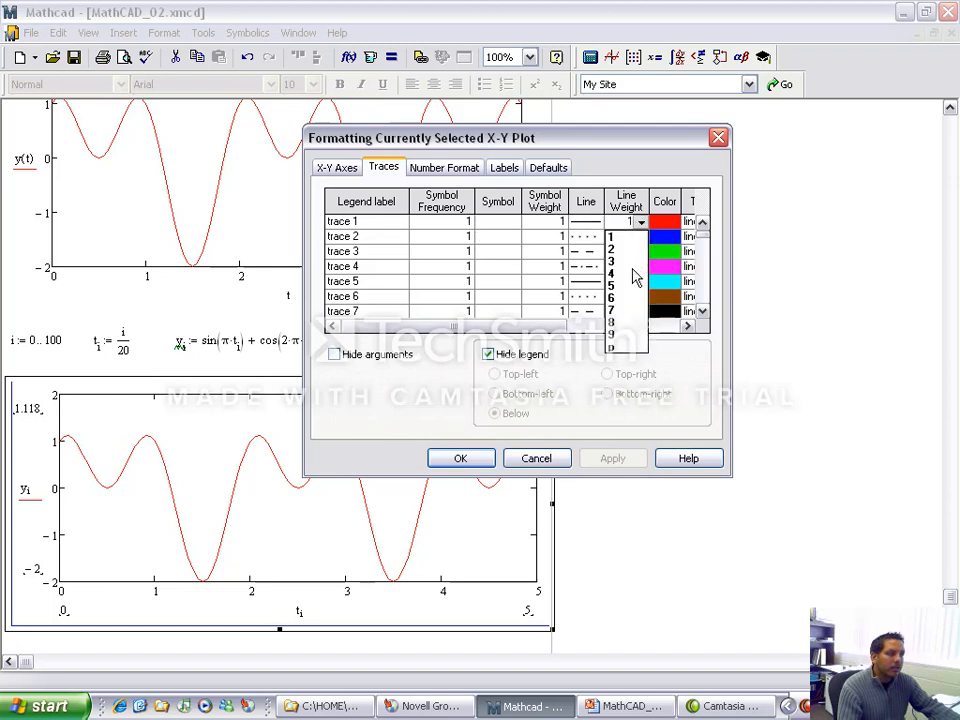
pyautogui.click(633, 272)
pyautogui.click(613, 459)
pyautogui.click(639, 222)
pyautogui.click(630, 237)
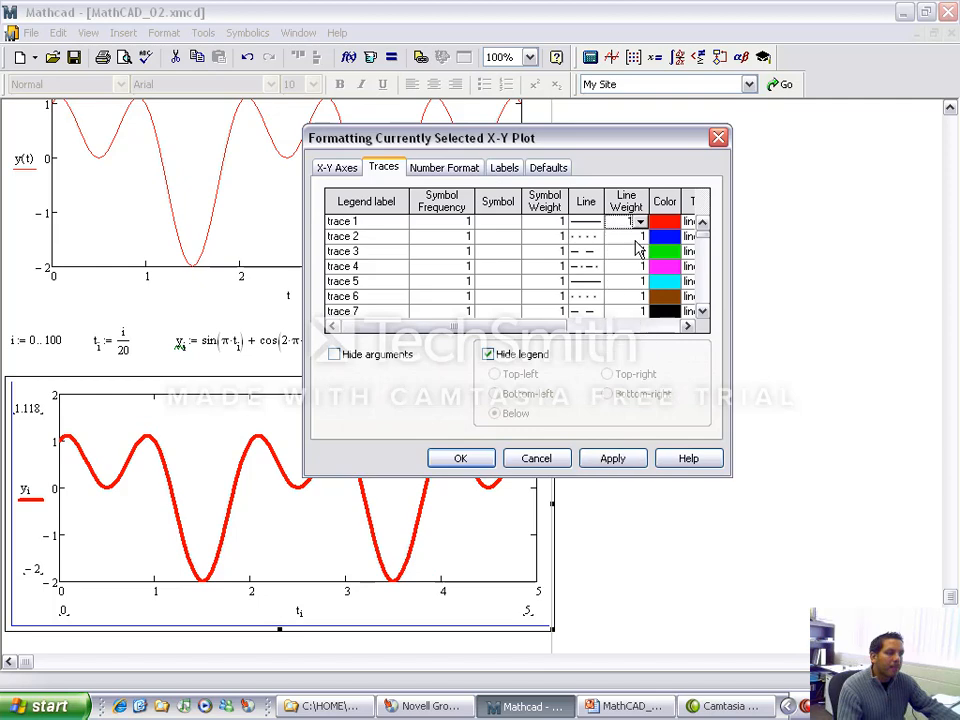
pyautogui.click(613, 459)
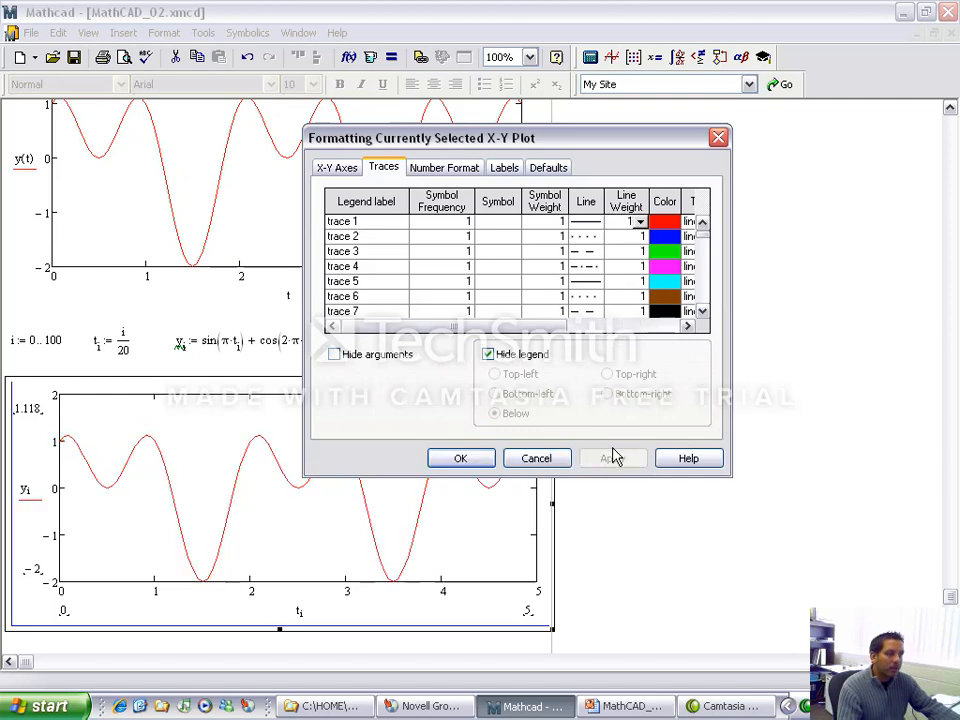
# Step: Turn on grid lines for the X axis and the primary Y axis of the y_i plot and apply them
pyautogui.click(358, 177)
pyautogui.click(380, 254)
pyautogui.click(525, 253)
pyautogui.click(612, 459)
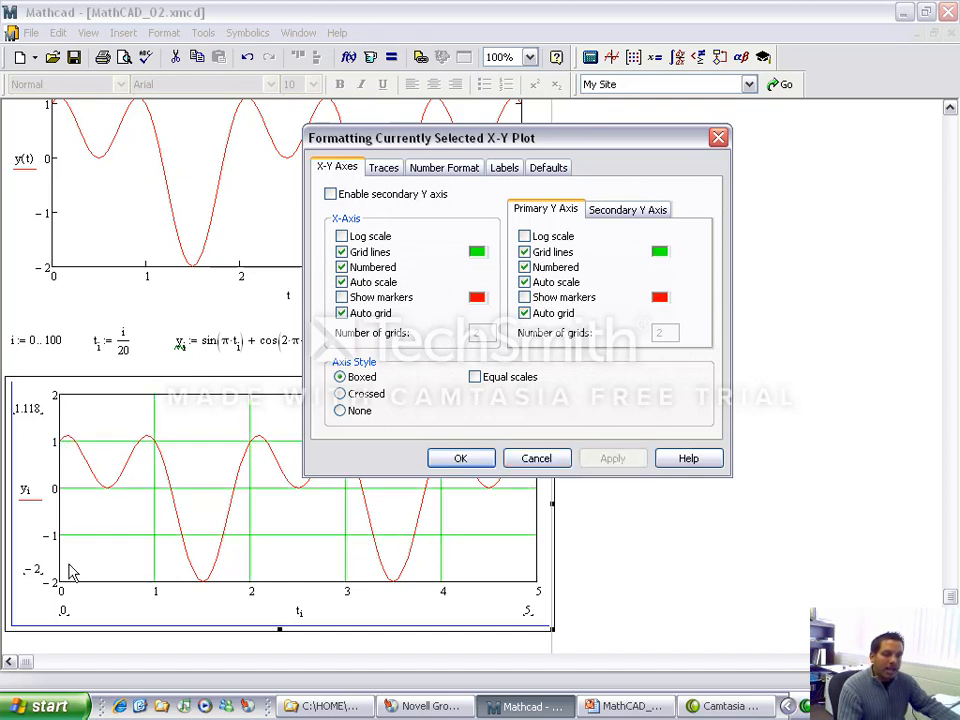
# Step: Turn off the grid lines for the X axis and primary Y axis of the y_i plot and accept the formatting
pyautogui.click(525, 252)
pyautogui.click(341, 252)
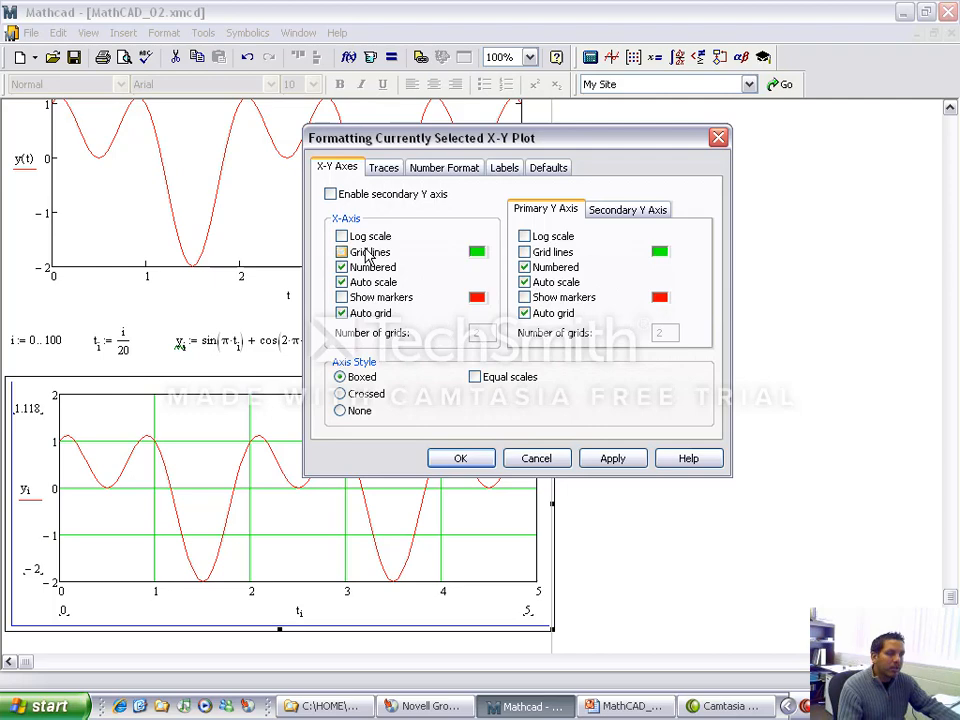
pyautogui.click(600, 458)
pyautogui.click(488, 462)
pyautogui.click(856, 505)
# Step: Insert a page break in the worksheet directly below the y_i plot
pyautogui.scroll(-1, 864, 516)
pyautogui.scroll(-3, 861, 509)
pyautogui.click(17, 503)
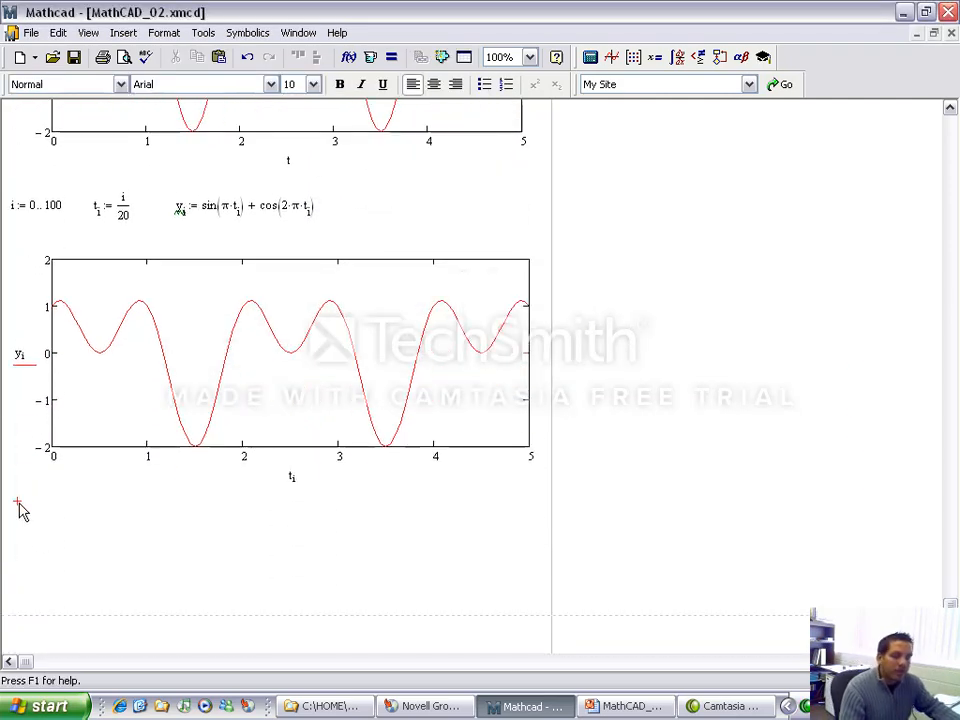
pyautogui.hotkey('ctrl', 'j')
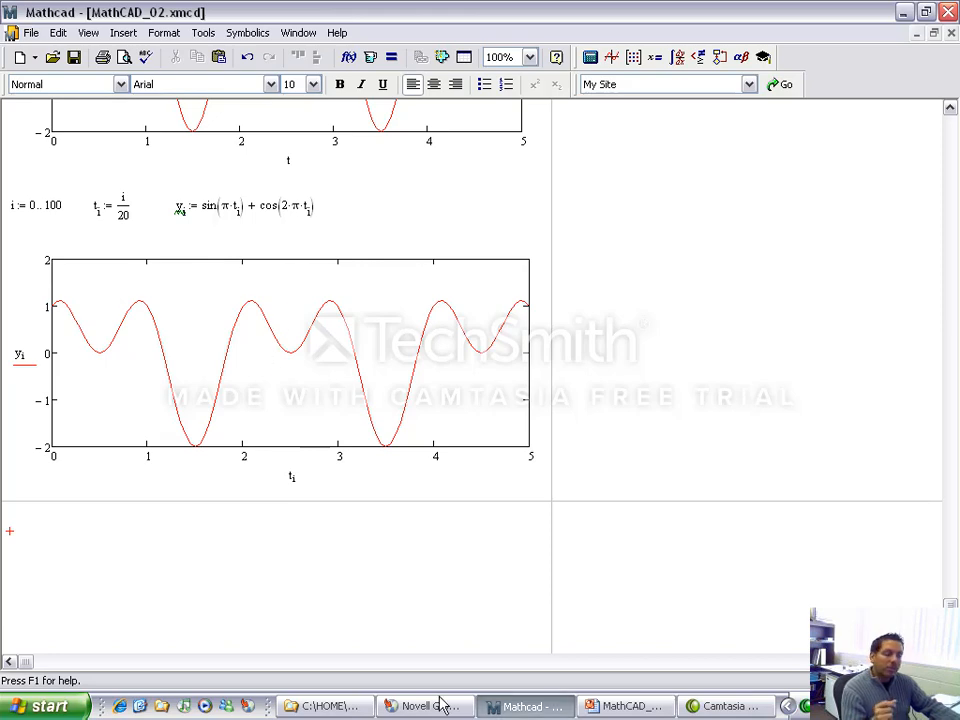
# Step: Switch to the MathCAD_02 presentation in PowerPoint and run its slide show from the current slide to the first MathCAD 3D Graphing slide
pyautogui.click(583, 710)
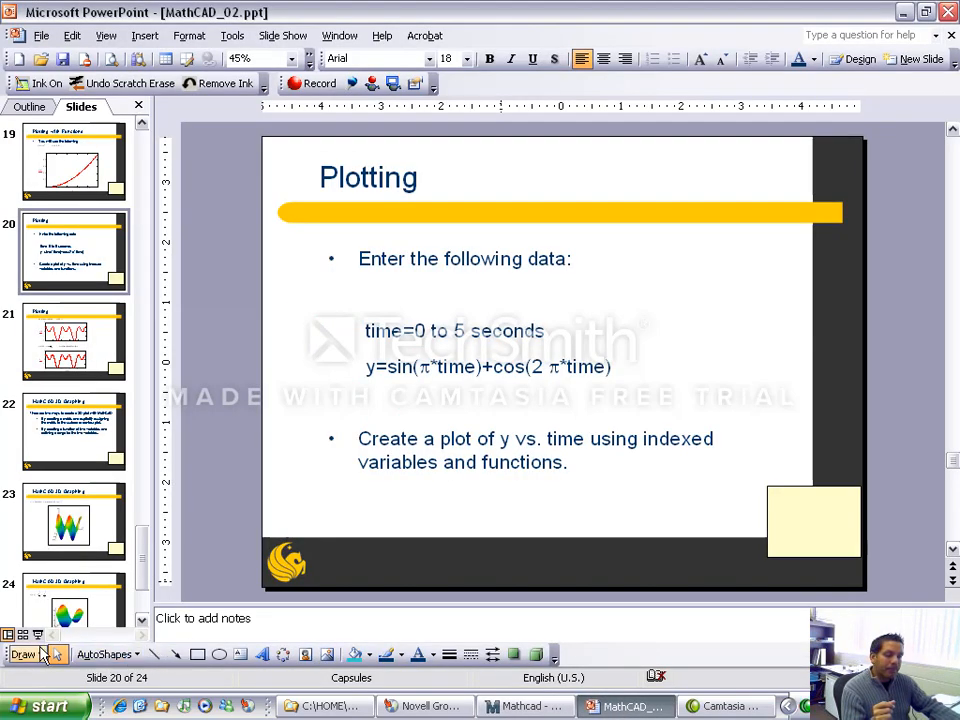
pyautogui.click(38, 636)
pyautogui.press('Right')
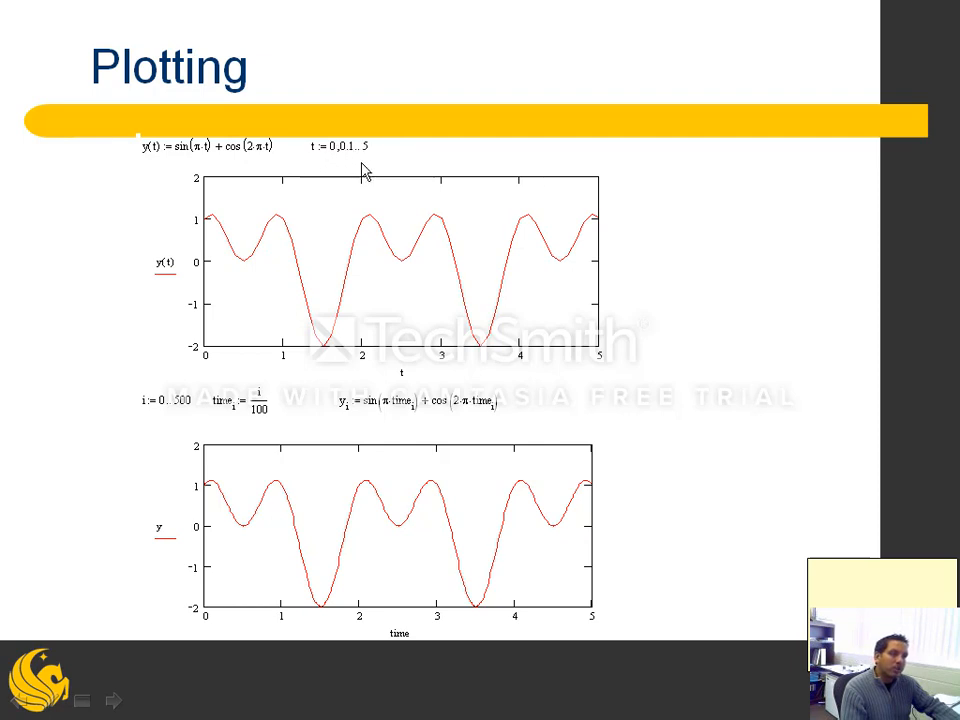
pyautogui.click(430, 213)
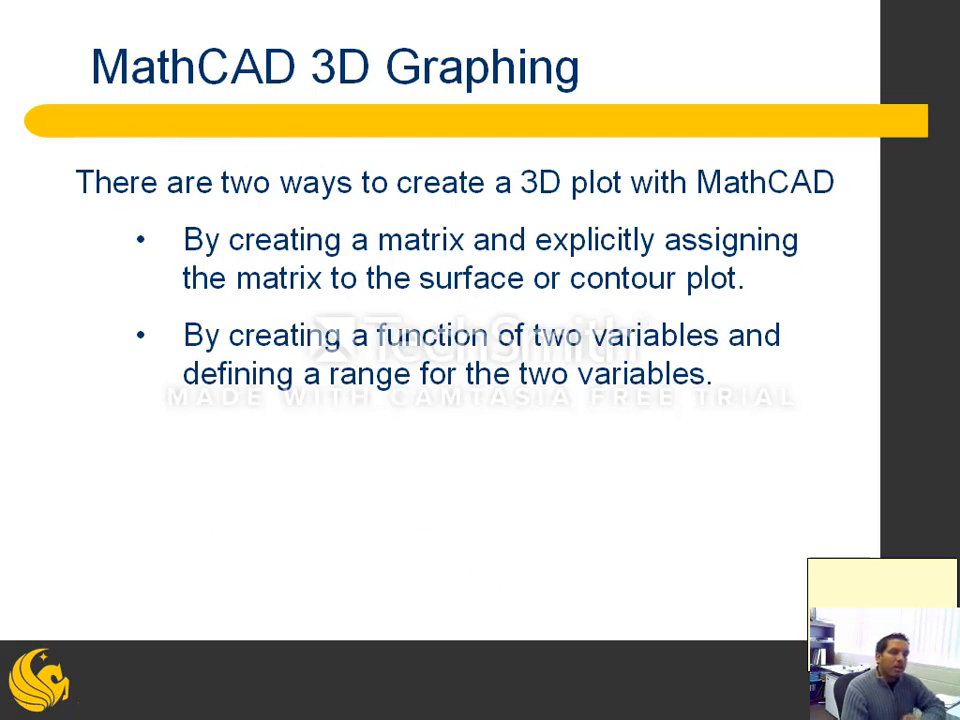
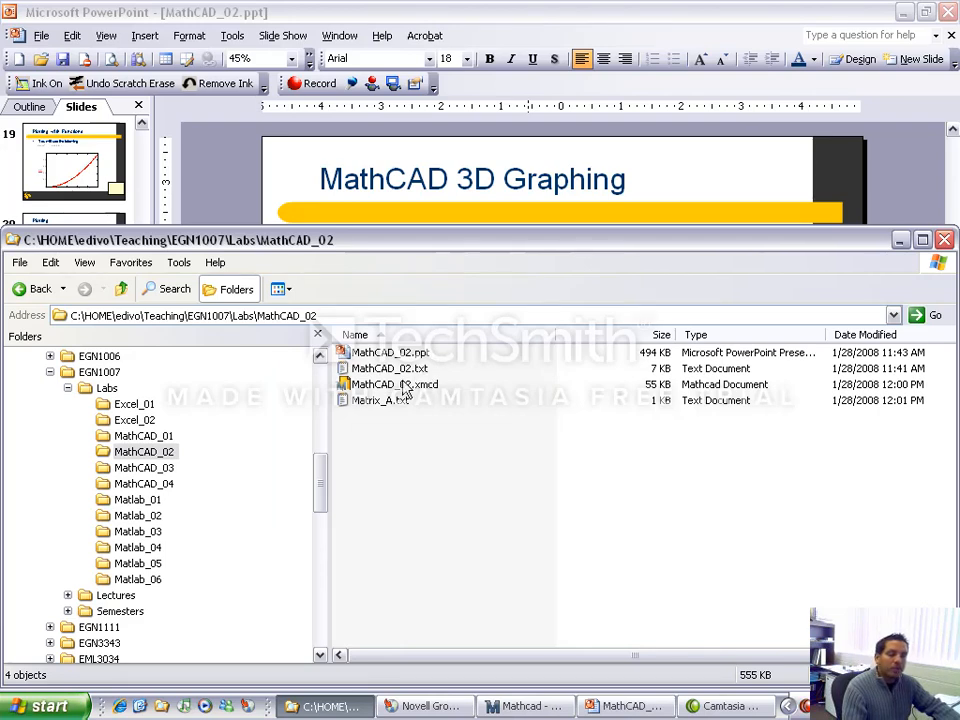
# Step: Open MathCAD_02.txt from the MathCAD_02 folder, examine its rows and columns of numbers, and close the file
pyautogui.doubleClick(418, 371)
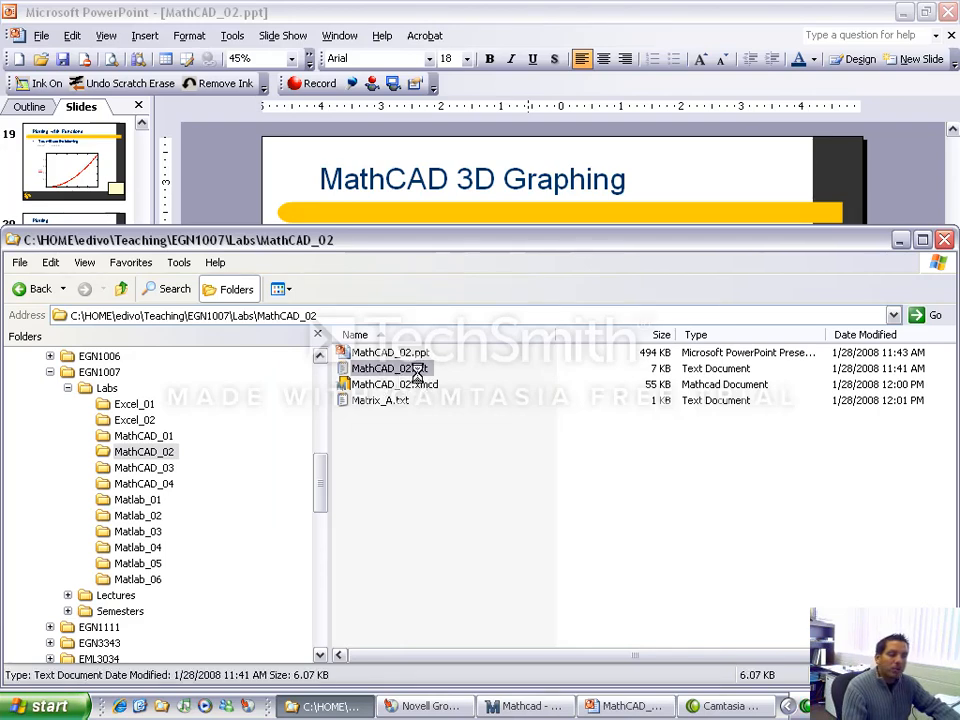
pyautogui.moveTo(613, 306); pyautogui.dragTo(538, 97)
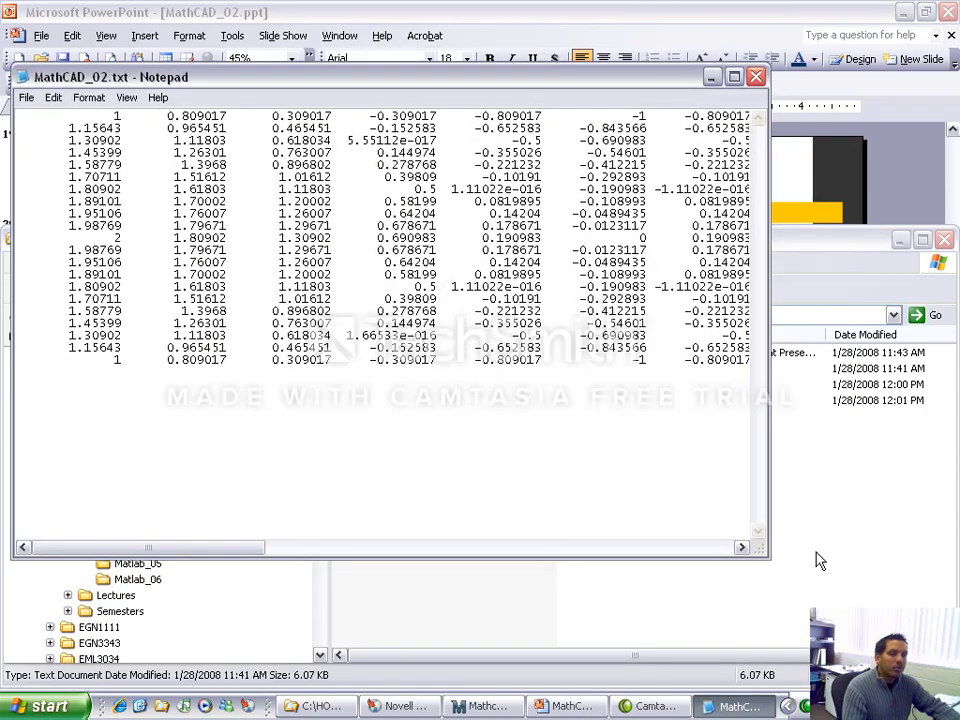
pyautogui.moveTo(762, 551); pyautogui.dragTo(845, 625)
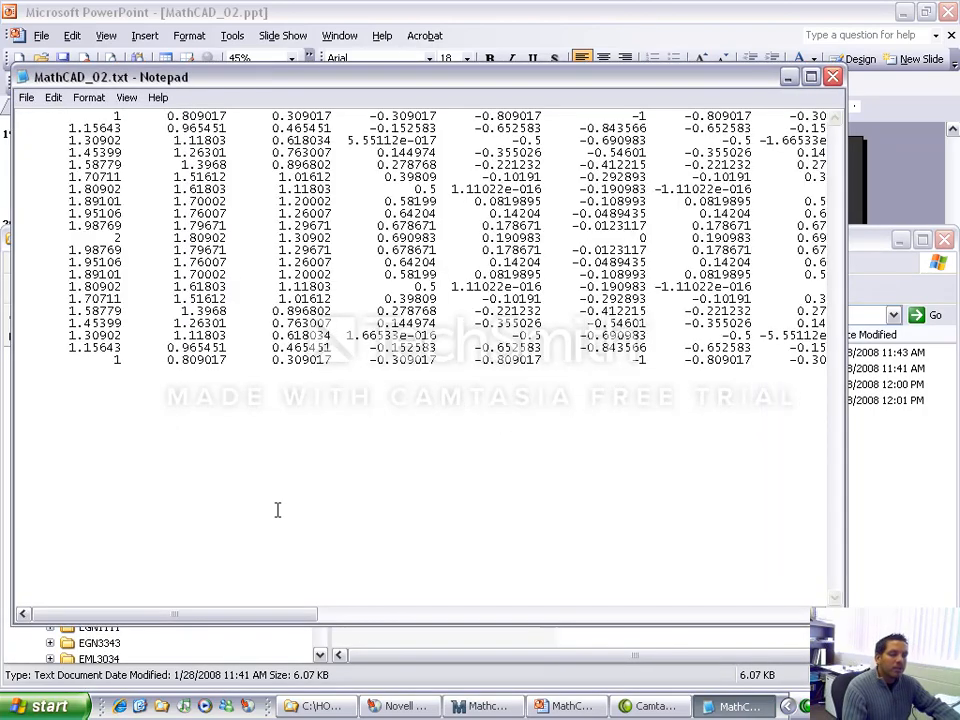
pyautogui.moveTo(253, 616); pyautogui.dragTo(338, 650)
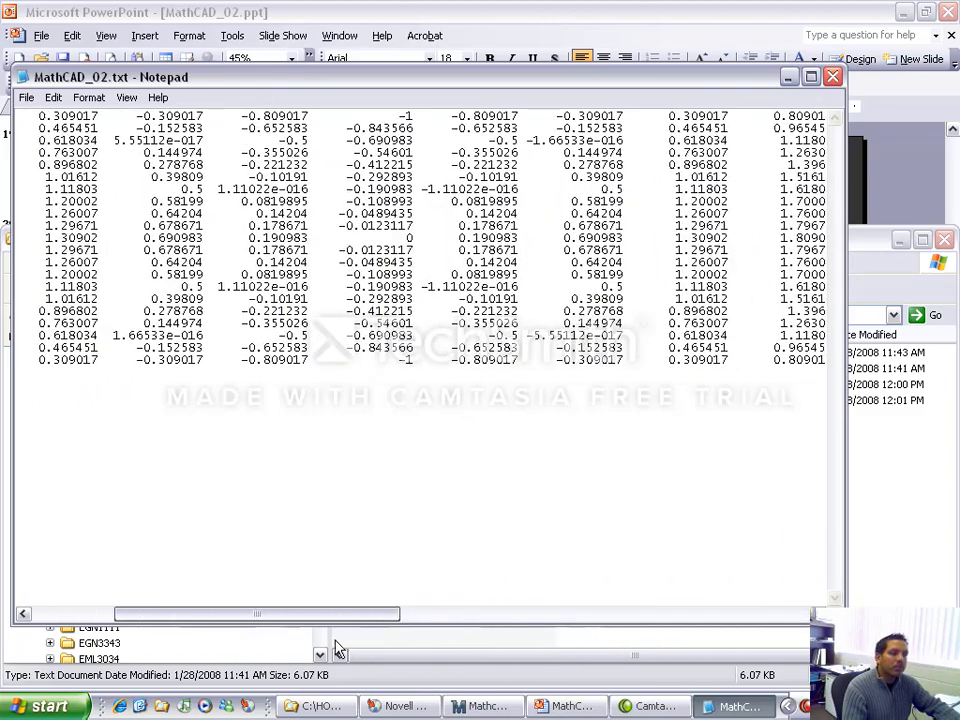
pyautogui.click(833, 80)
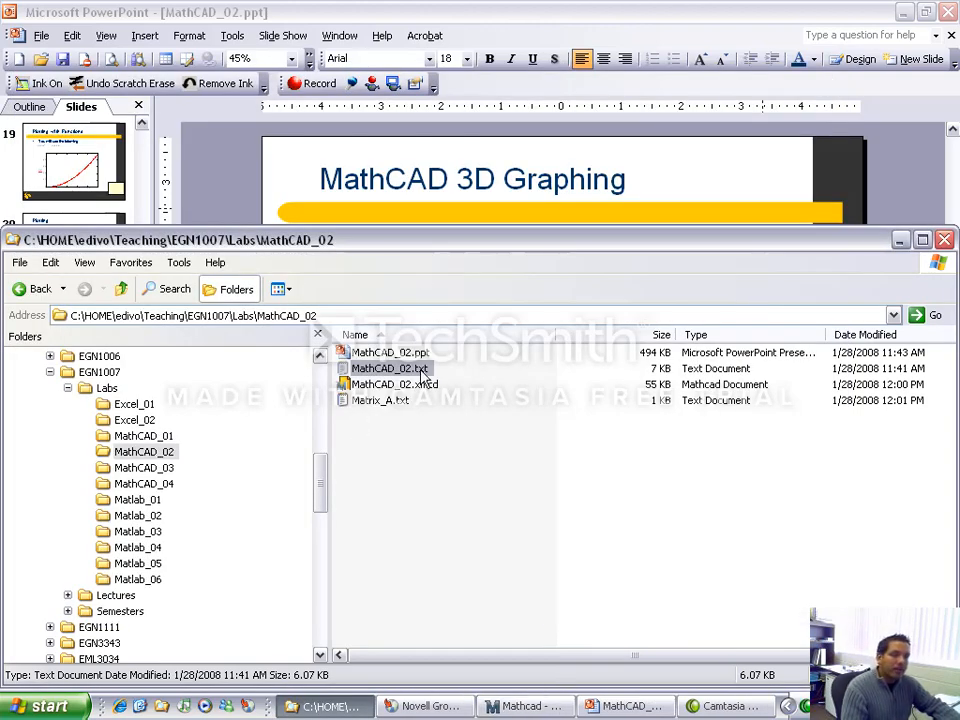
pyautogui.doubleClick(390, 368)
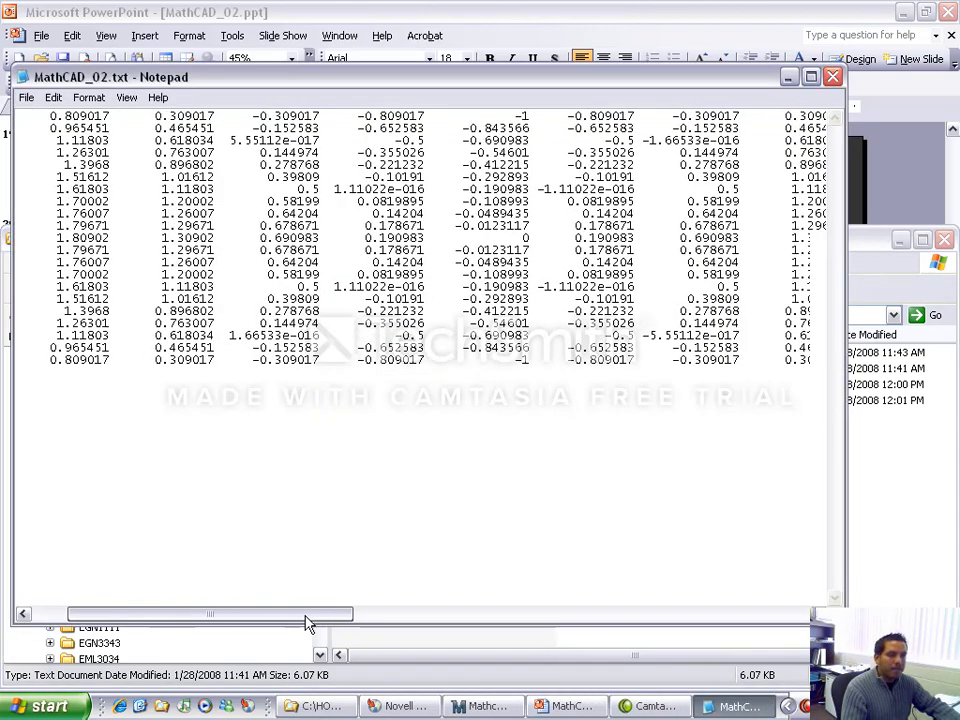
pyautogui.moveTo(307, 622); pyautogui.dragTo(352, 628)
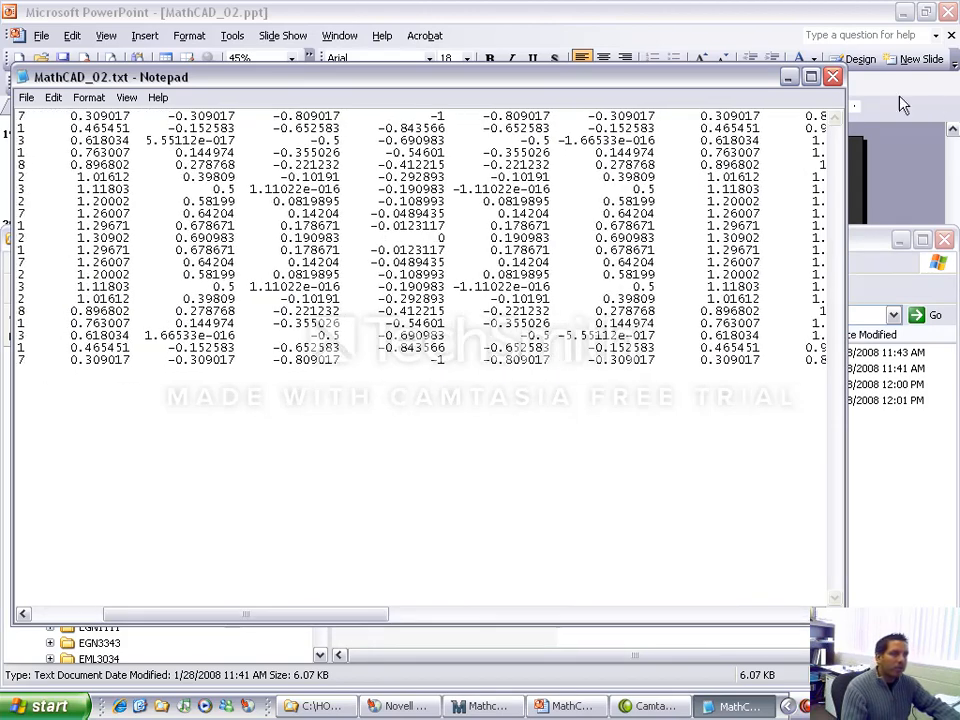
pyautogui.click(832, 77)
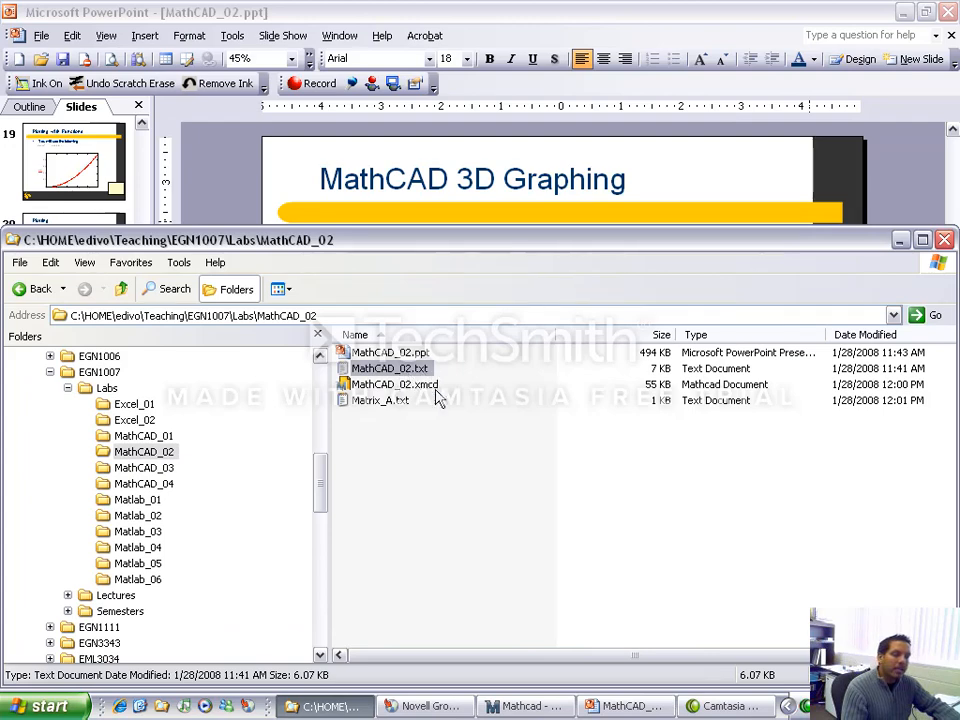
# Step: Switch to the Mathcad worksheet and define A := READPRN("MathCAD_02.txt") directly below the page break
pyautogui.click(522, 706)
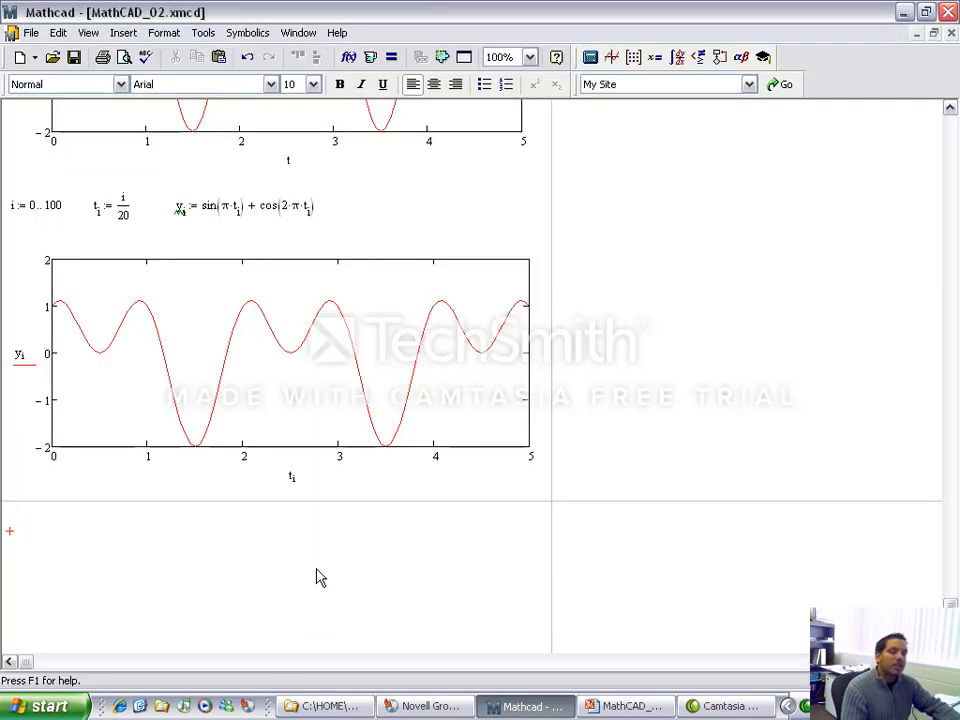
pyautogui.scroll(-1, 316, 578)
pyautogui.click(17, 510)
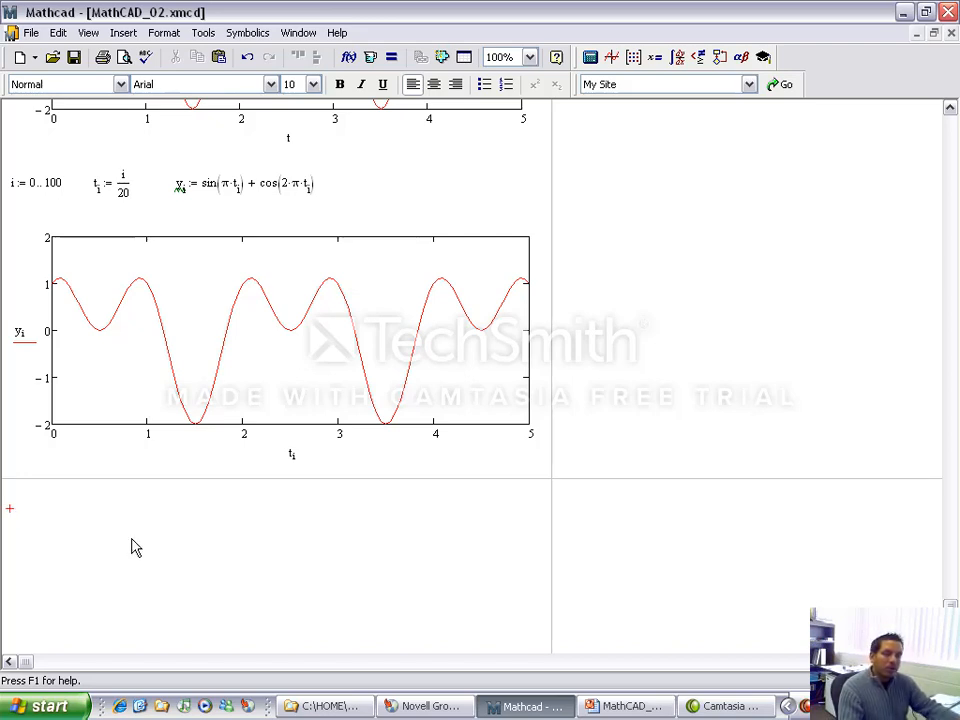
pyautogui.write('A := READPRN')
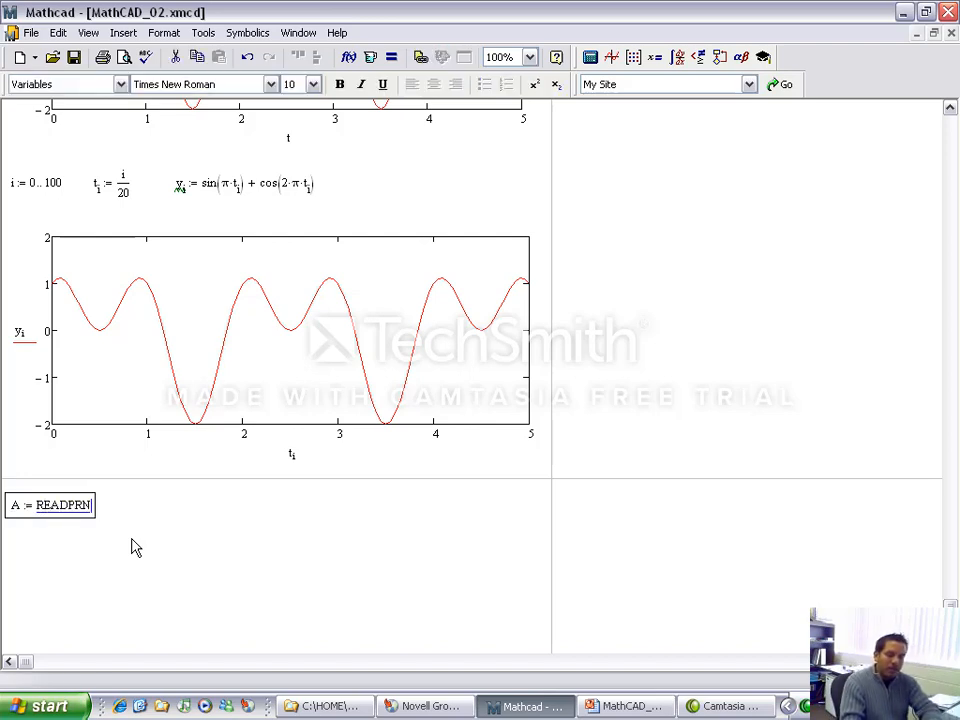
pyautogui.write('("Ma')
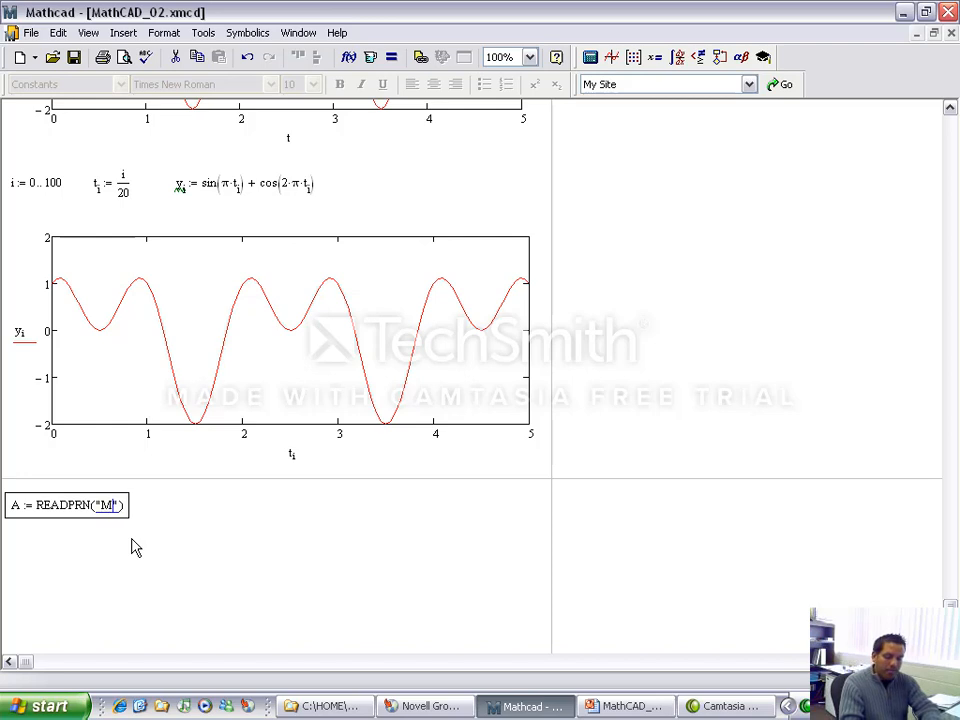
pyautogui.write('thCAD')
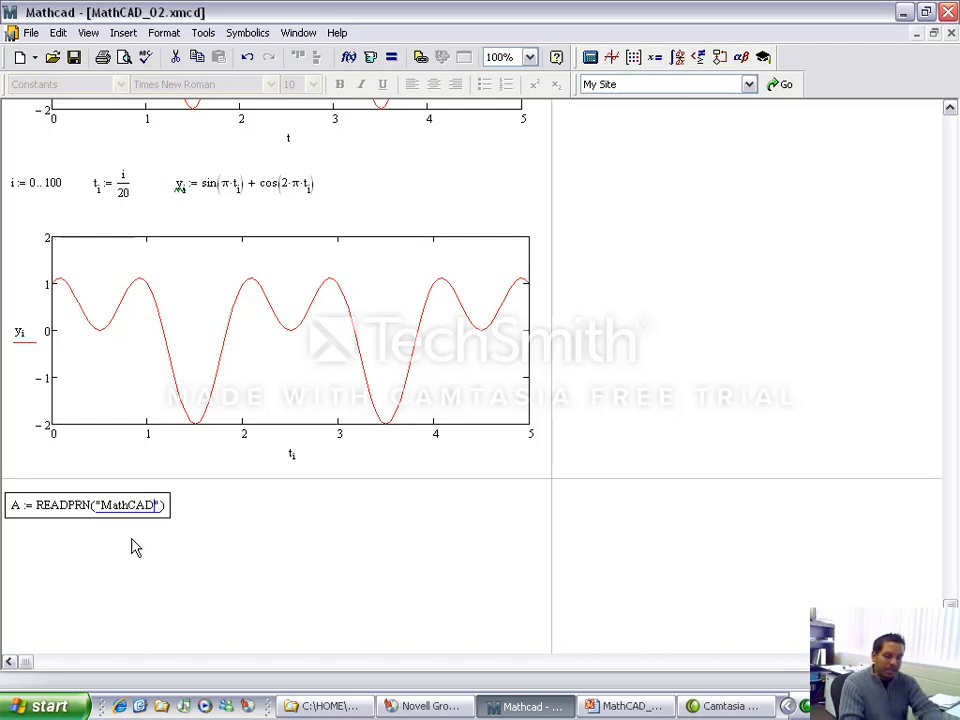
pyautogui.write('_02.txt')
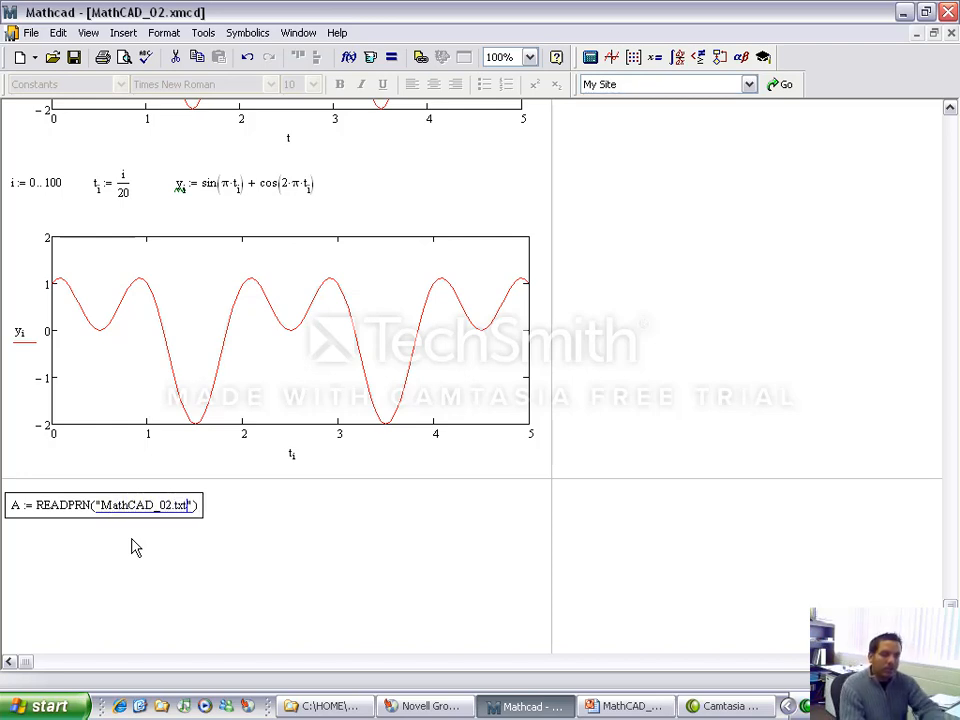
pyautogui.press('Return')
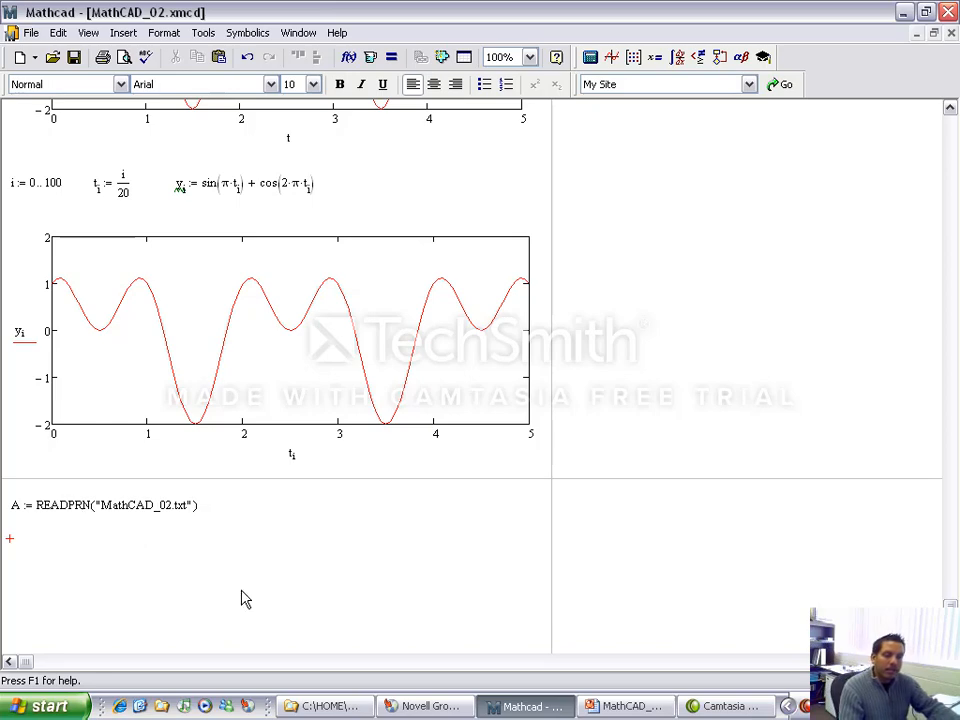
# Step: Evaluate A below its READPRN definition to display the imported matrix as a table
pyautogui.scroll(-3, 242, 598)
pyautogui.click(128, 551)
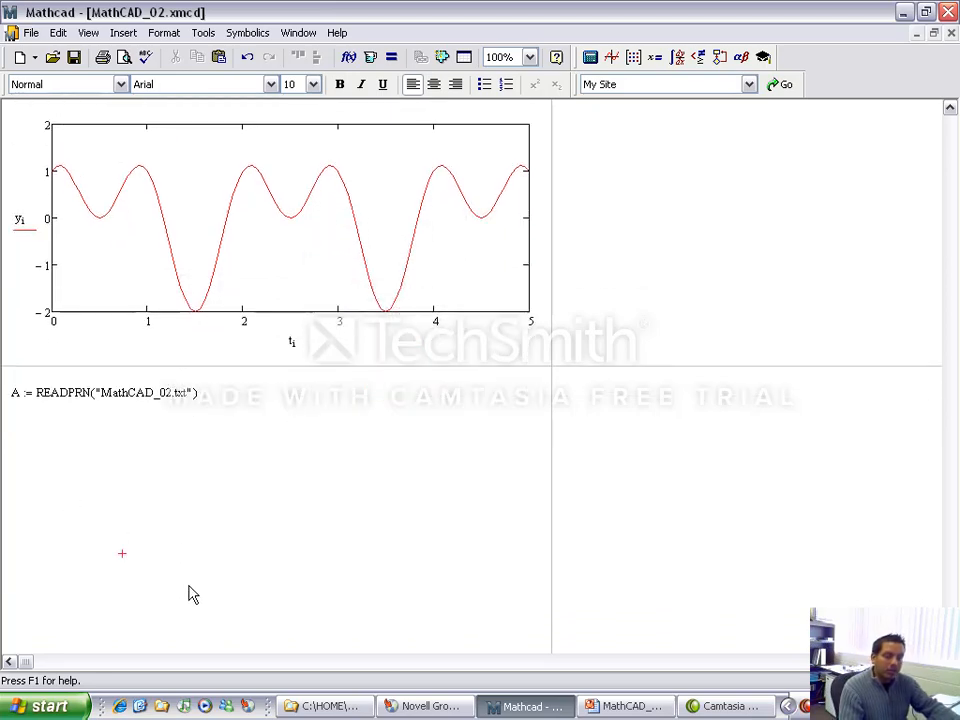
pyautogui.write('A=')
pyautogui.scroll(-3, 843, 375)
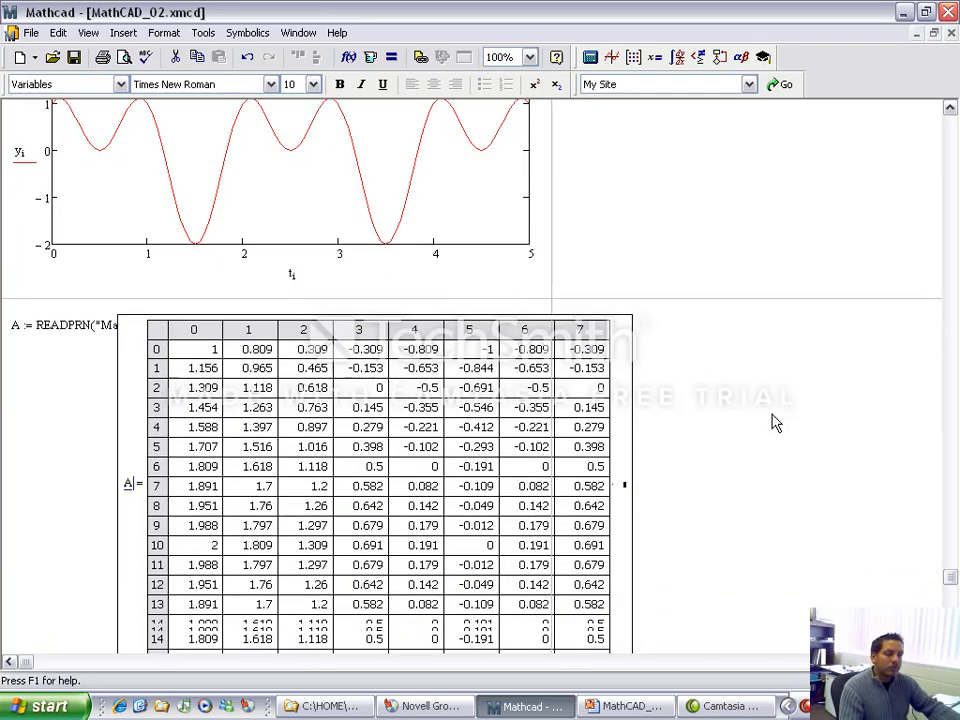
# Step: Check the results table of A as far as its last column and row, and delete the table
pyautogui.click(228, 369)
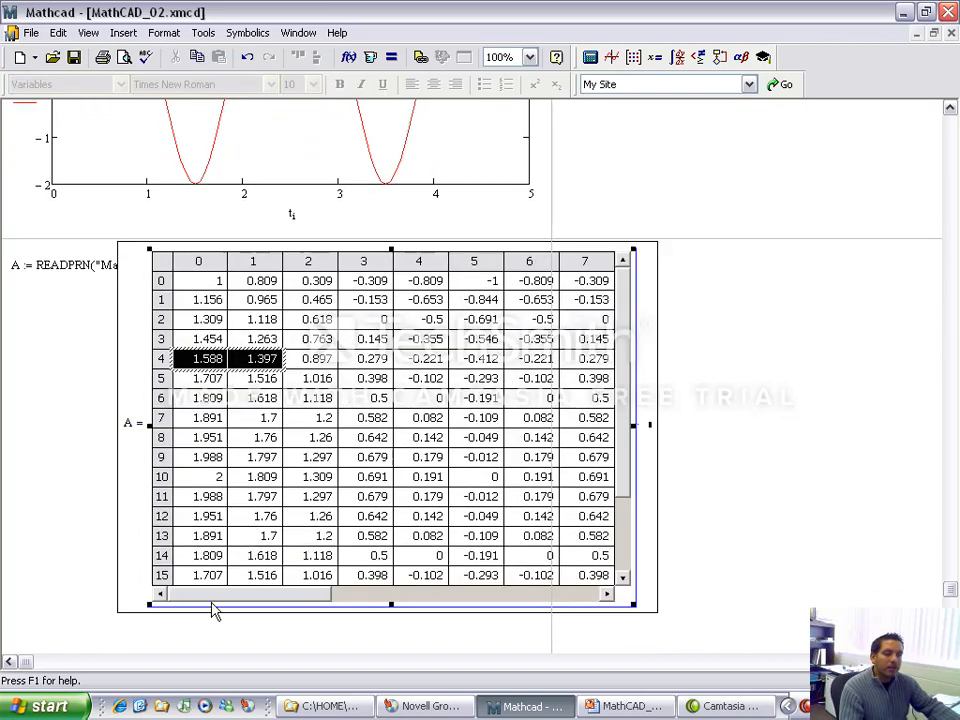
pyautogui.moveTo(303, 600); pyautogui.dragTo(615, 615)
pyautogui.doubleClick(607, 596)
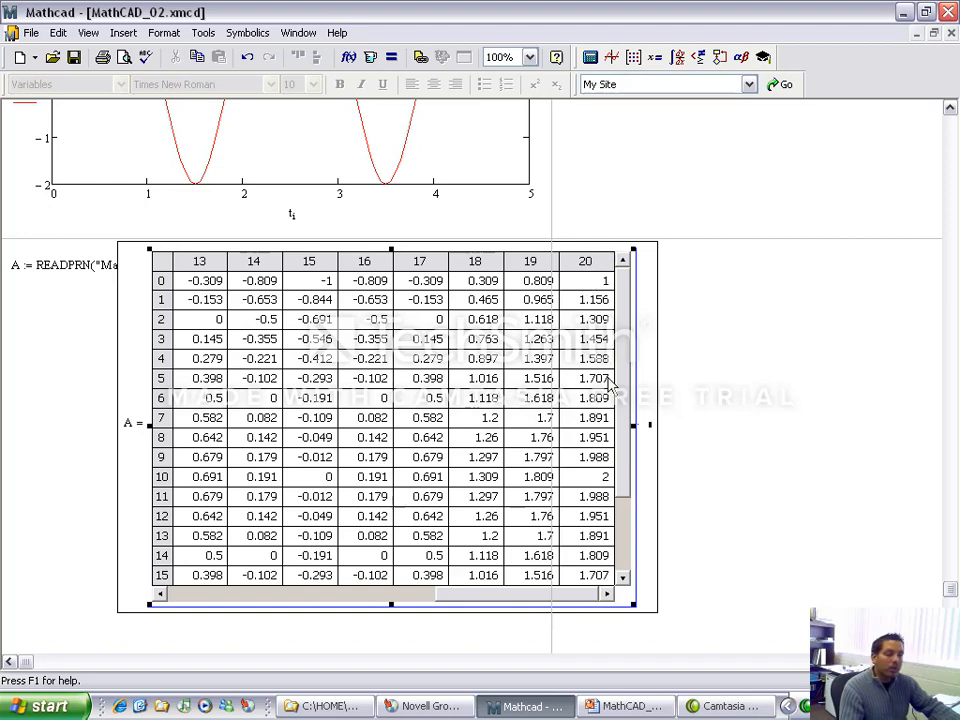
pyautogui.scroll(-2, 624, 356)
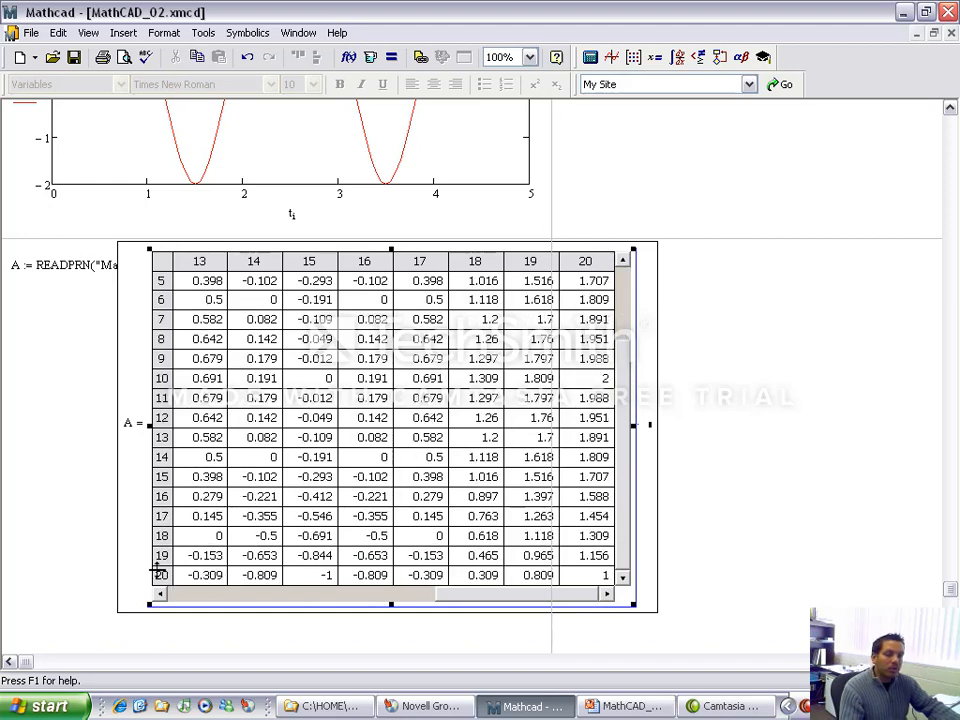
pyautogui.click(789, 391)
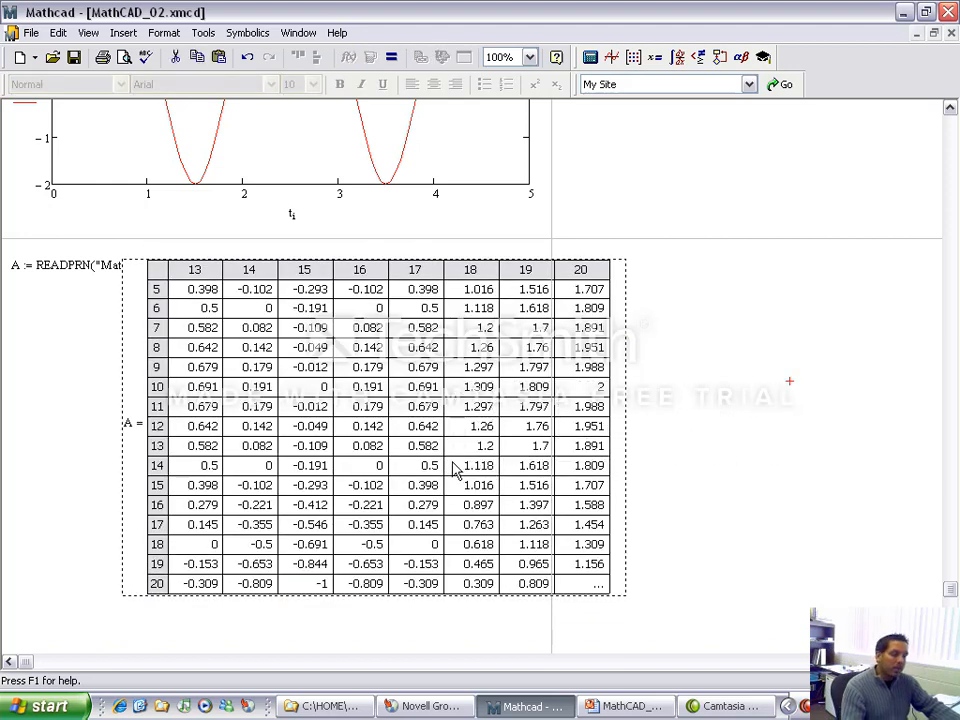
pyautogui.press('Delete')
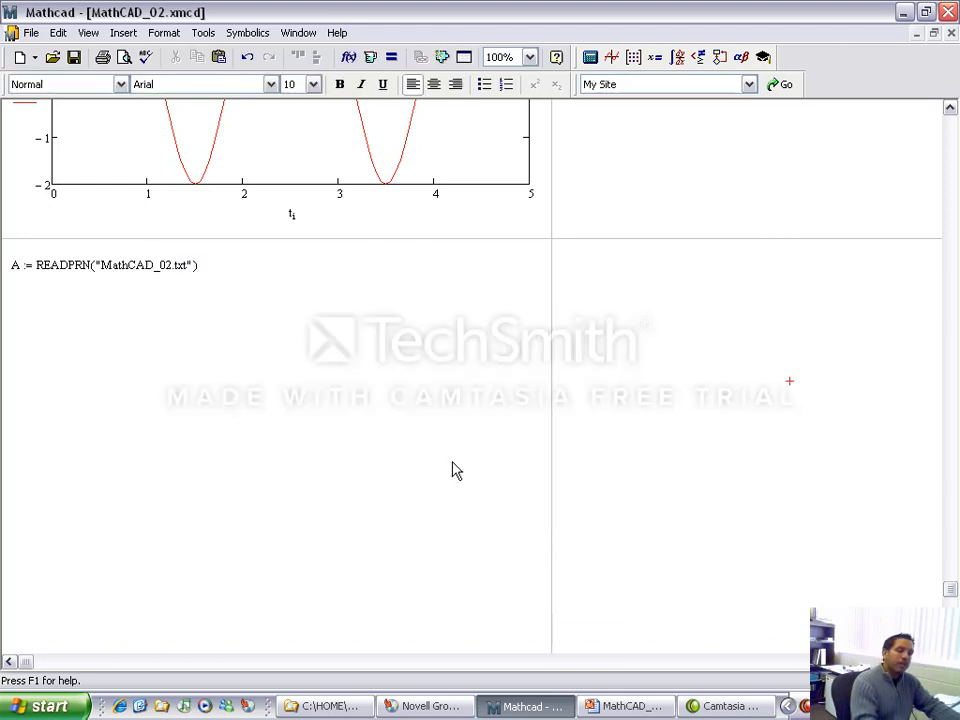
# Step: Insert a surface plot of matrix A in the empty space below the READPRN definition
pyautogui.click(26, 355)
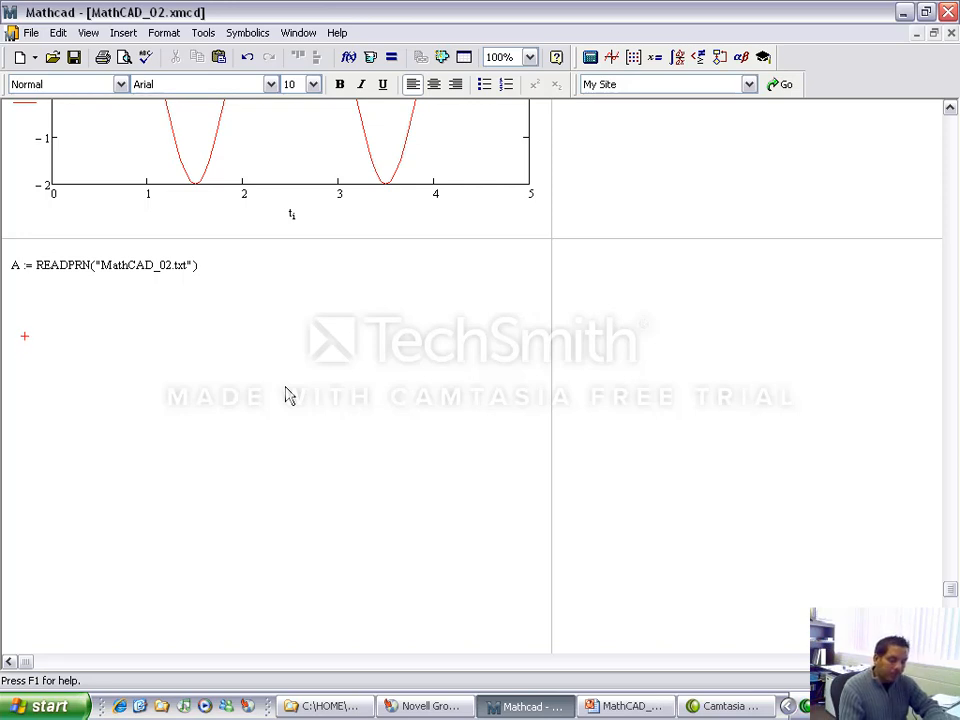
pyautogui.click(118, 33)
pyautogui.moveTo(216, 57)
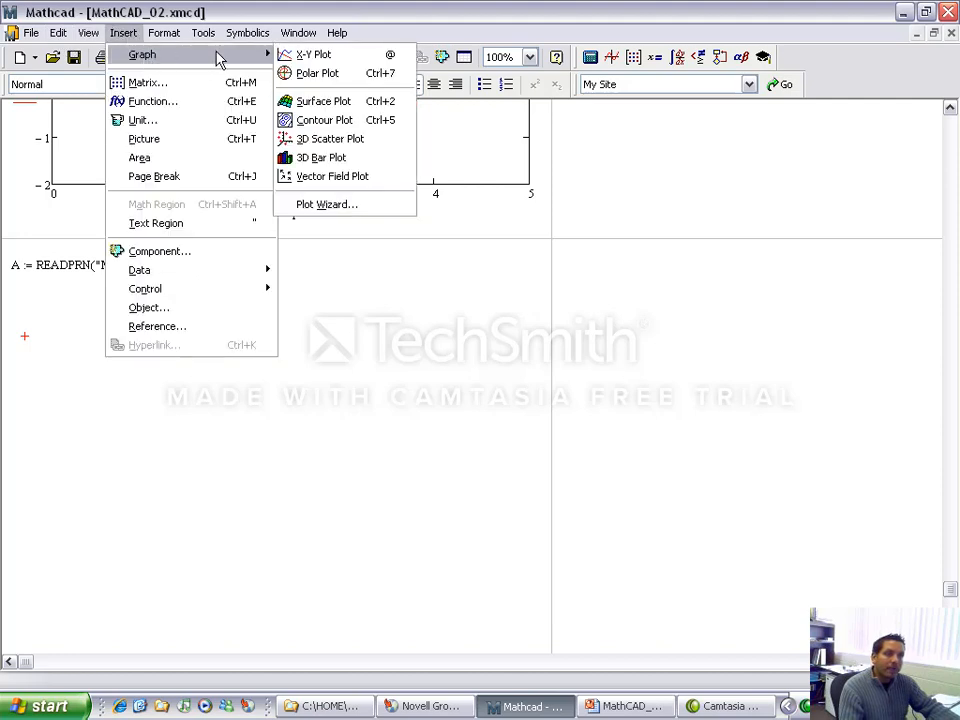
pyautogui.click(340, 110)
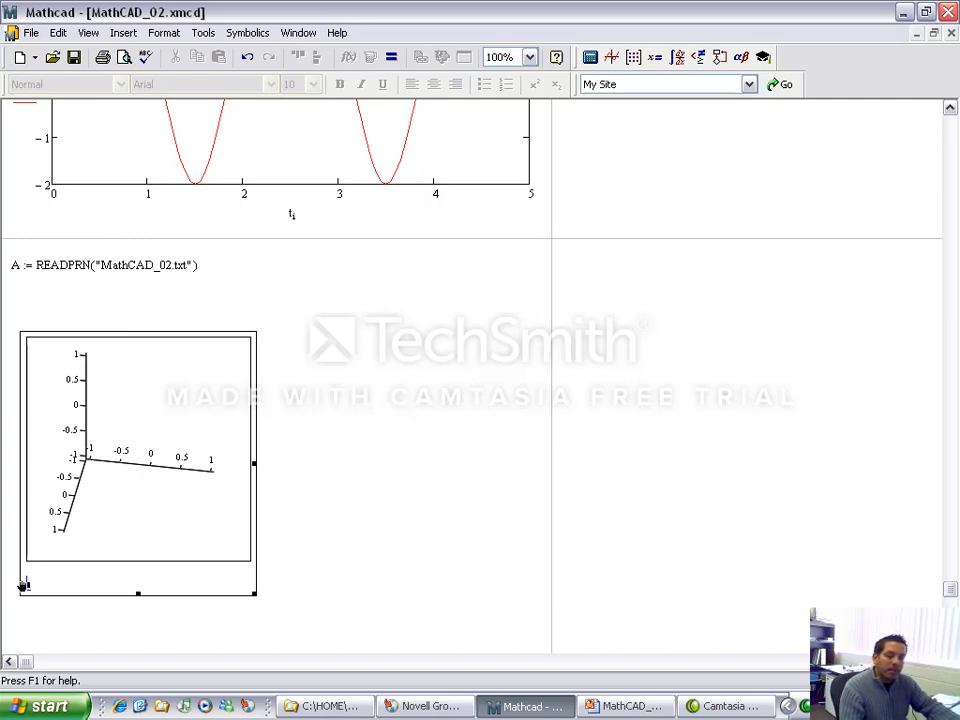
pyautogui.write('A')
pyautogui.click(469, 430)
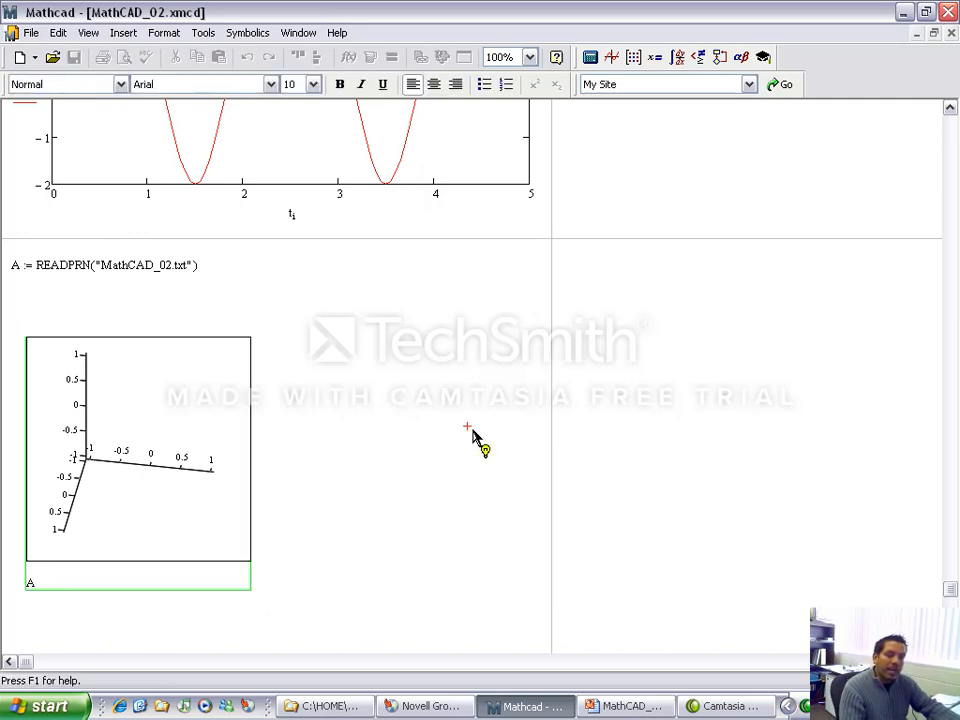
# Step: Move the surface plot of A up closer to the READPRN definition and slightly right, and enlarge its frame
pyautogui.click(236, 348)
pyautogui.moveTo(236, 348); pyautogui.dragTo(321, 322)
pyautogui.click(401, 351)
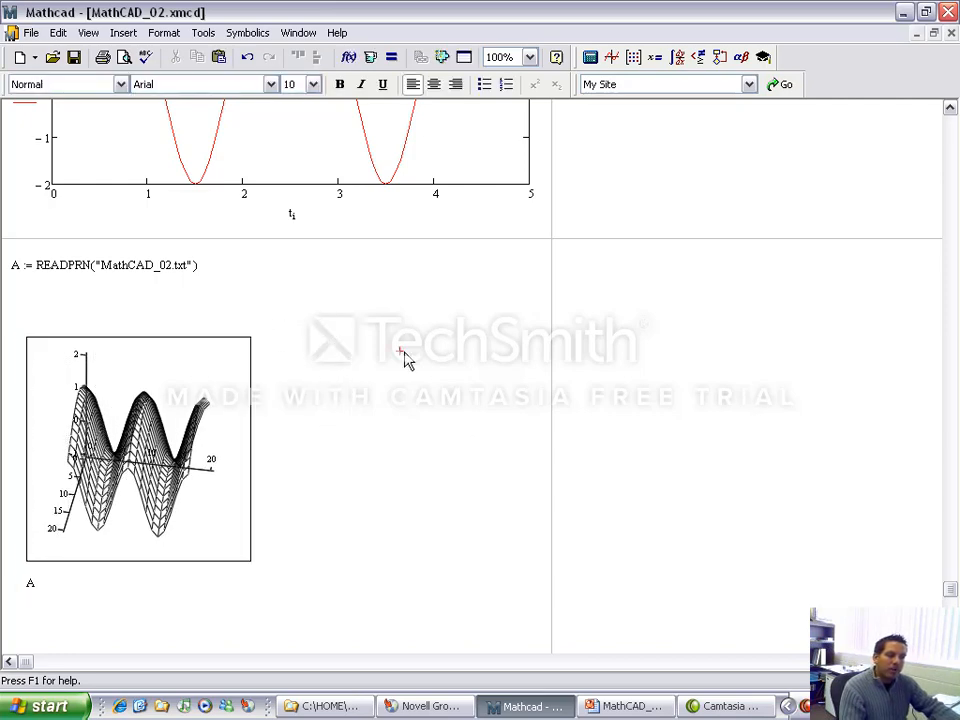
pyautogui.moveTo(339, 487); pyautogui.dragTo(282, 548)
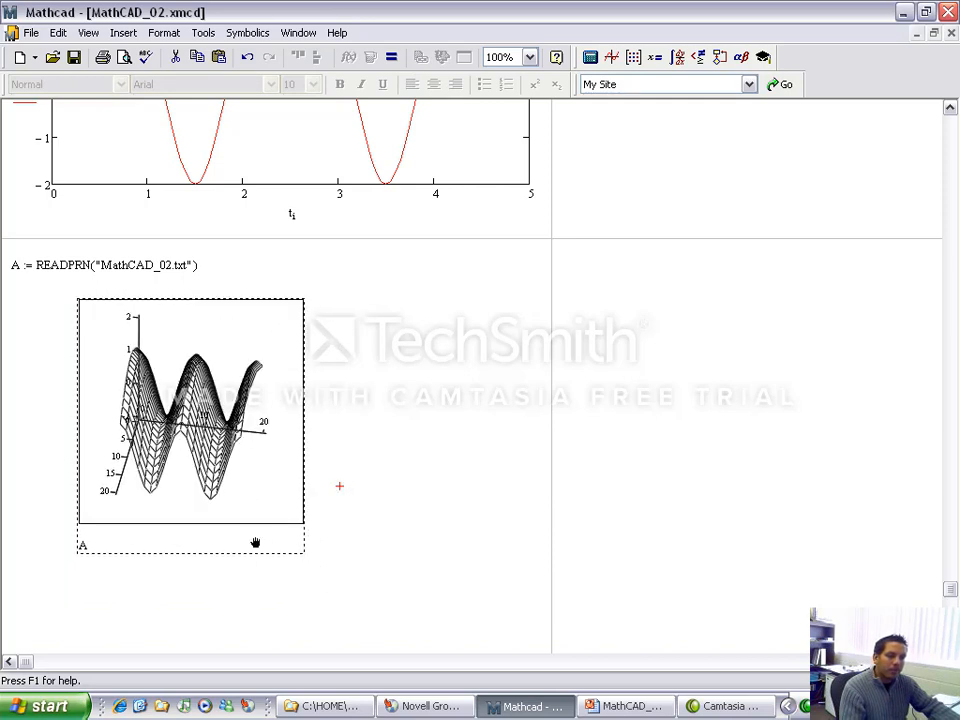
pyautogui.click(424, 553)
pyautogui.click(296, 522)
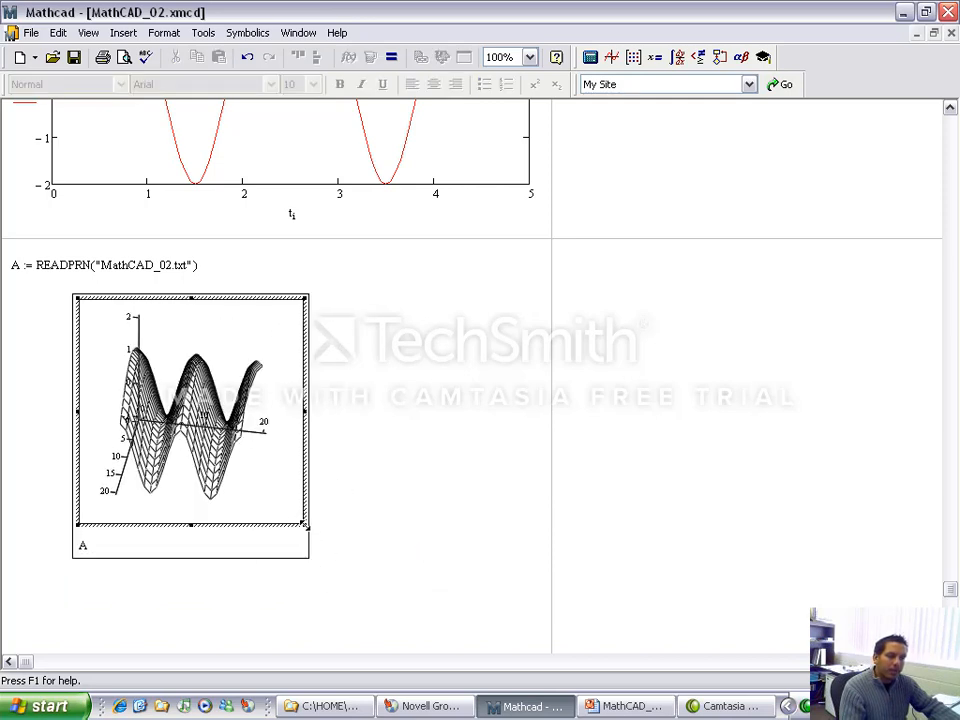
pyautogui.moveTo(305, 524); pyautogui.dragTo(386, 566)
pyautogui.click(459, 523)
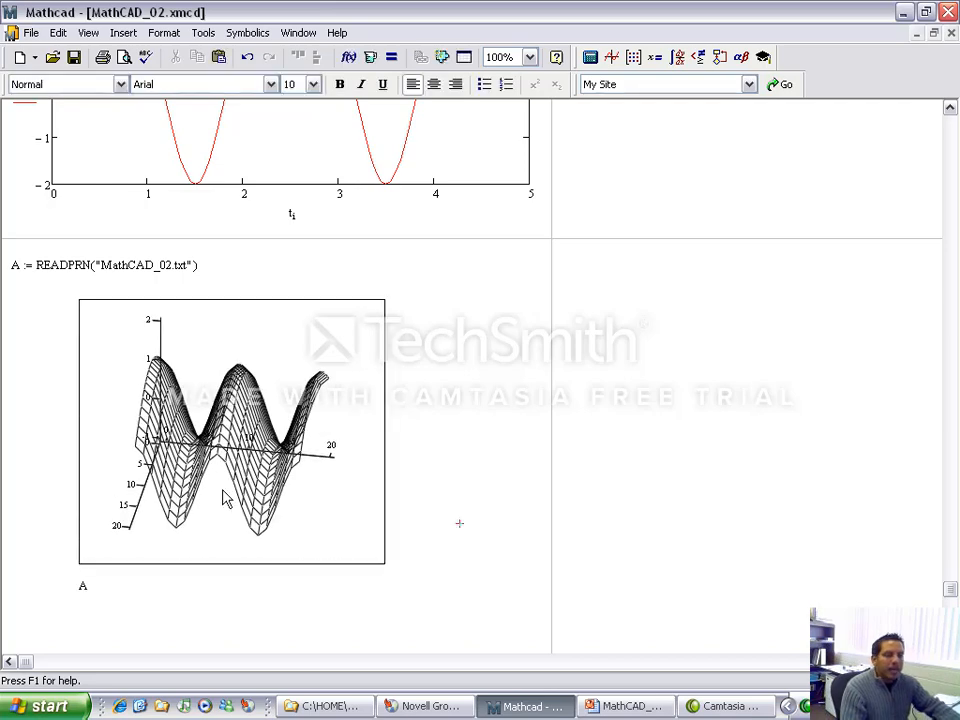
# Step: Format the surface plot of A with Fill Surface using Colormap fill colors and apply it
pyautogui.doubleClick(247, 460)
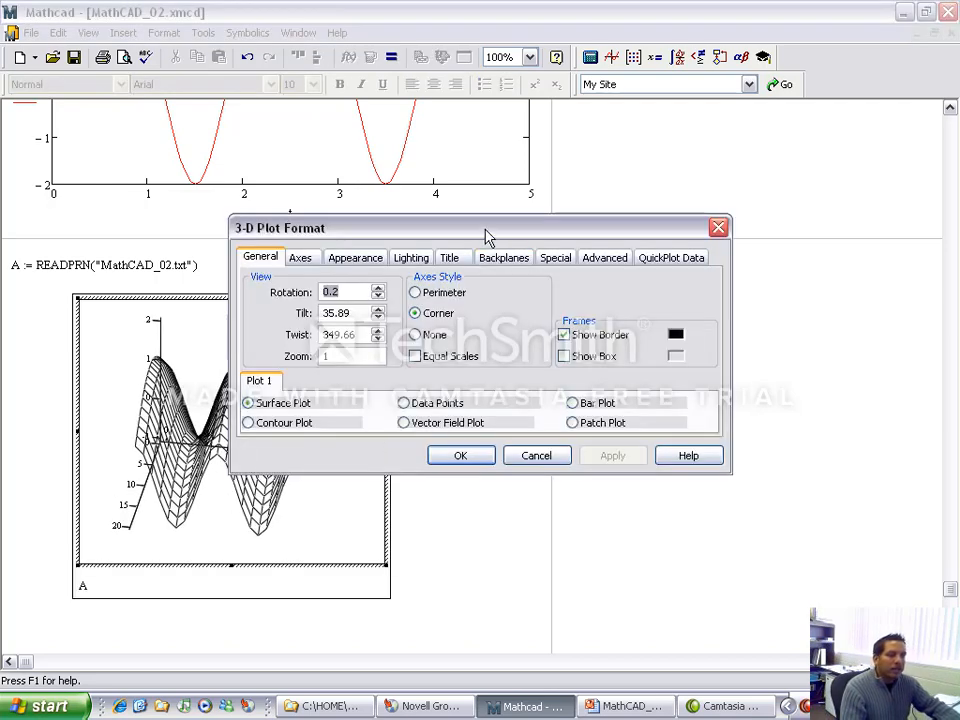
pyautogui.moveTo(487, 237); pyautogui.dragTo(673, 131)
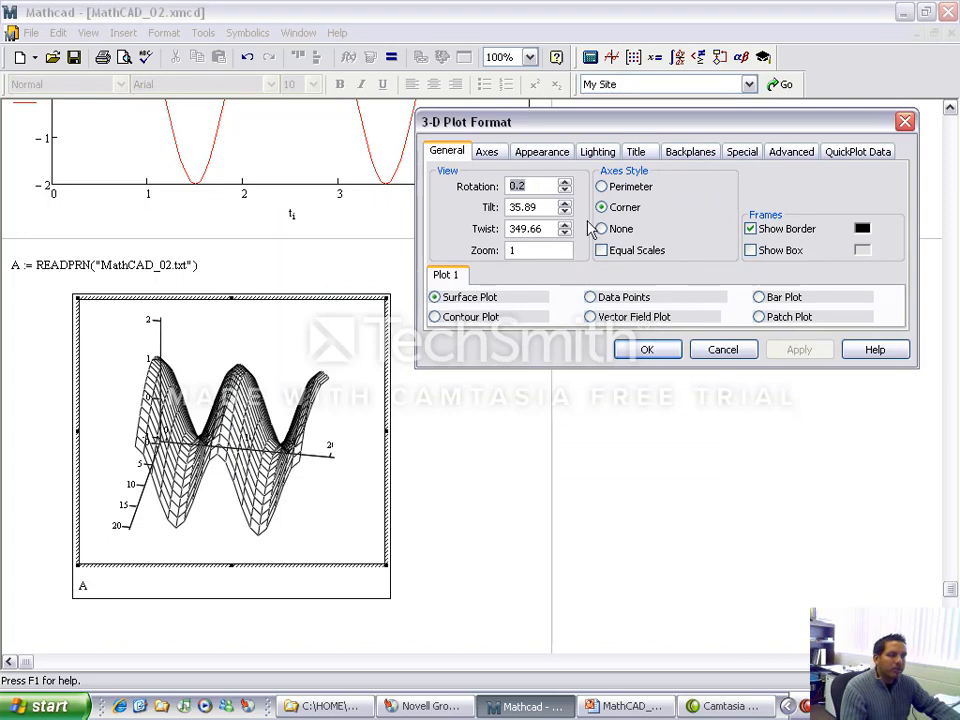
pyautogui.click(546, 160)
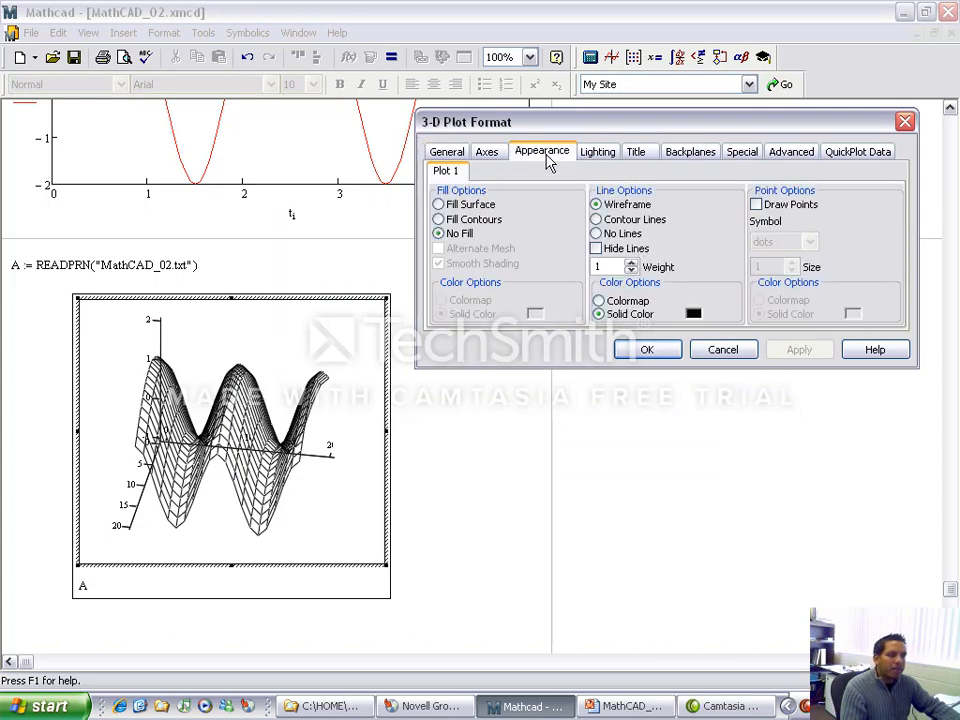
pyautogui.click(467, 206)
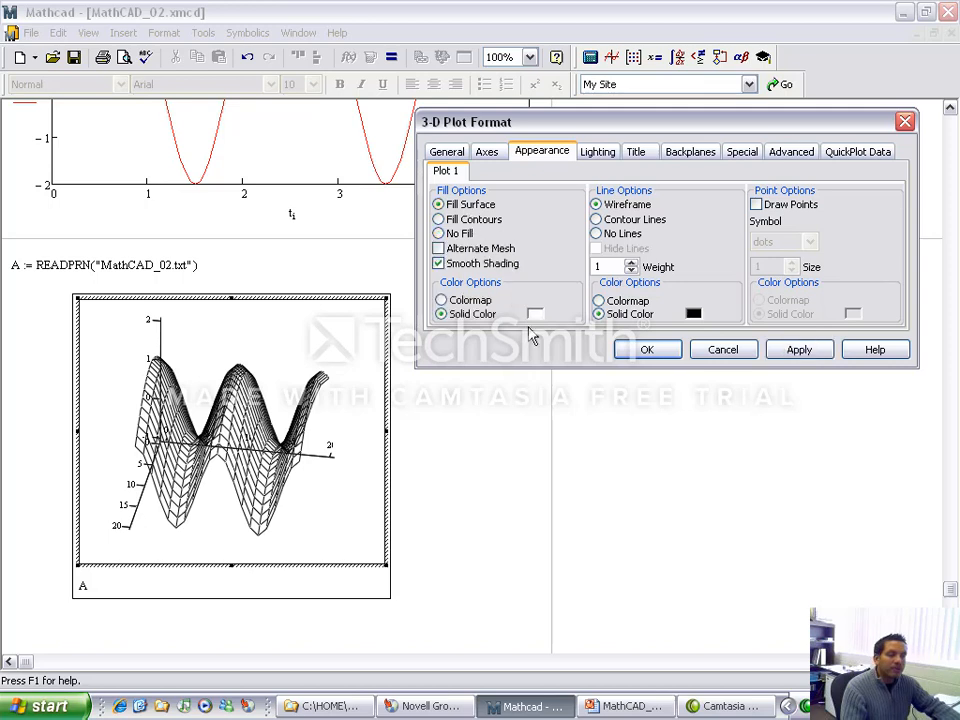
pyautogui.click(468, 300)
pyautogui.click(797, 355)
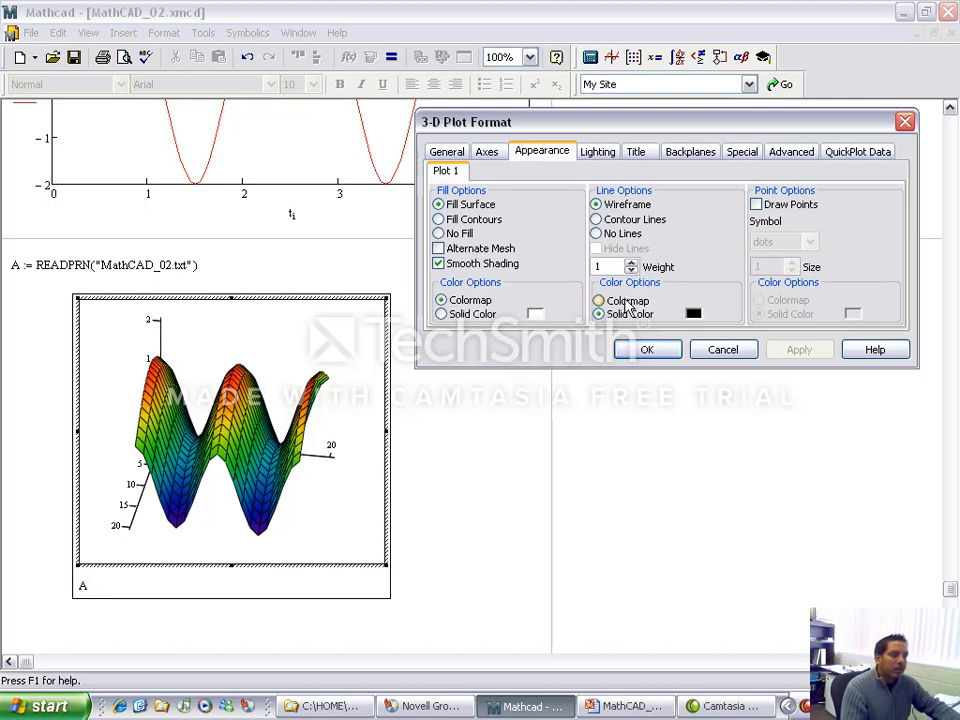
# Step: Set the line option of the surface plot of A to No Lines and apply it
pyautogui.click(597, 233)
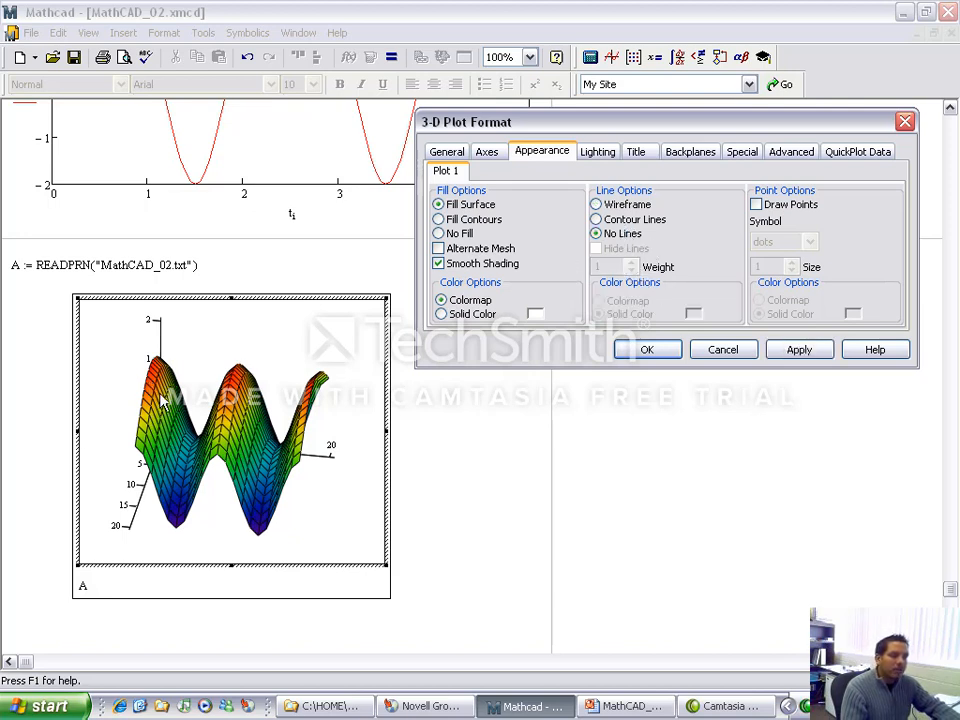
pyautogui.click(797, 352)
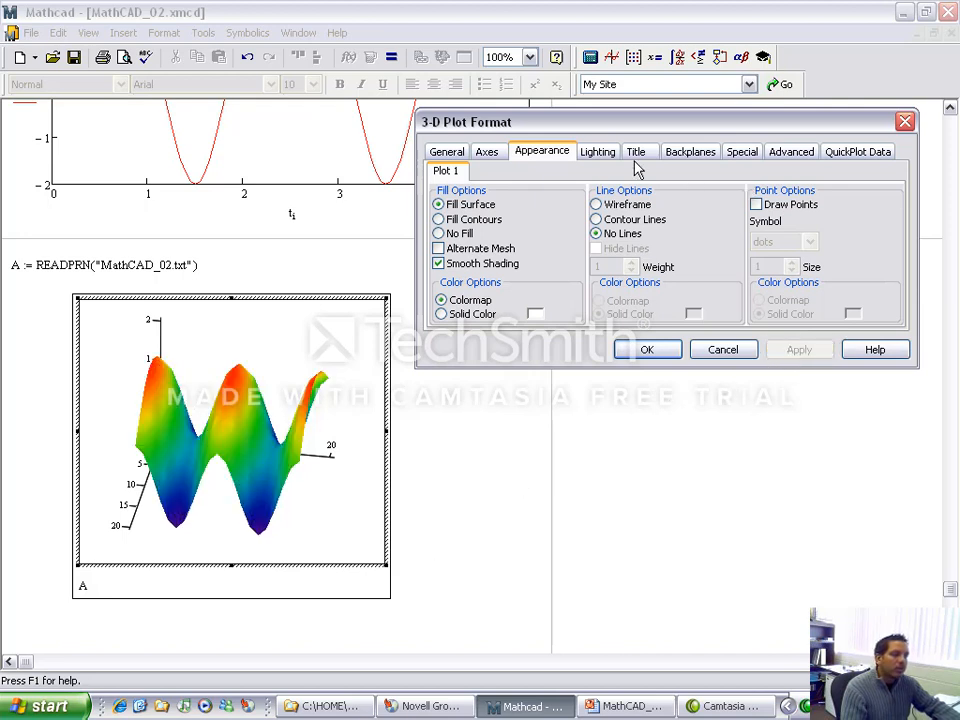
# Step: Try lighting with Scheme 1 on the surface plot, turn it off again and accept the plot format
pyautogui.click(600, 154)
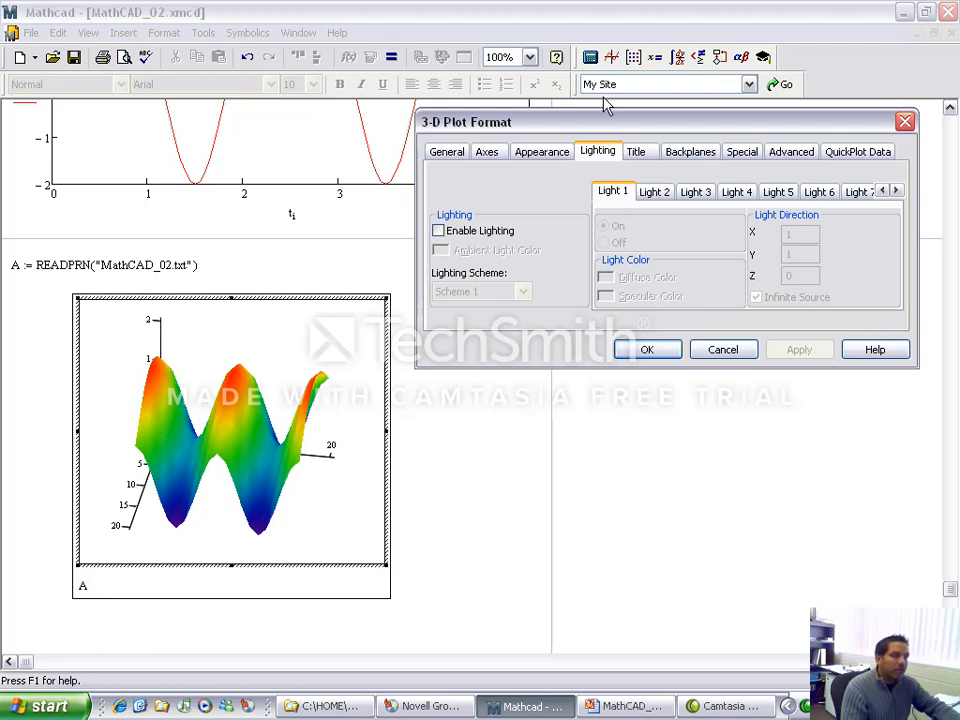
pyautogui.click(642, 156)
pyautogui.click(688, 162)
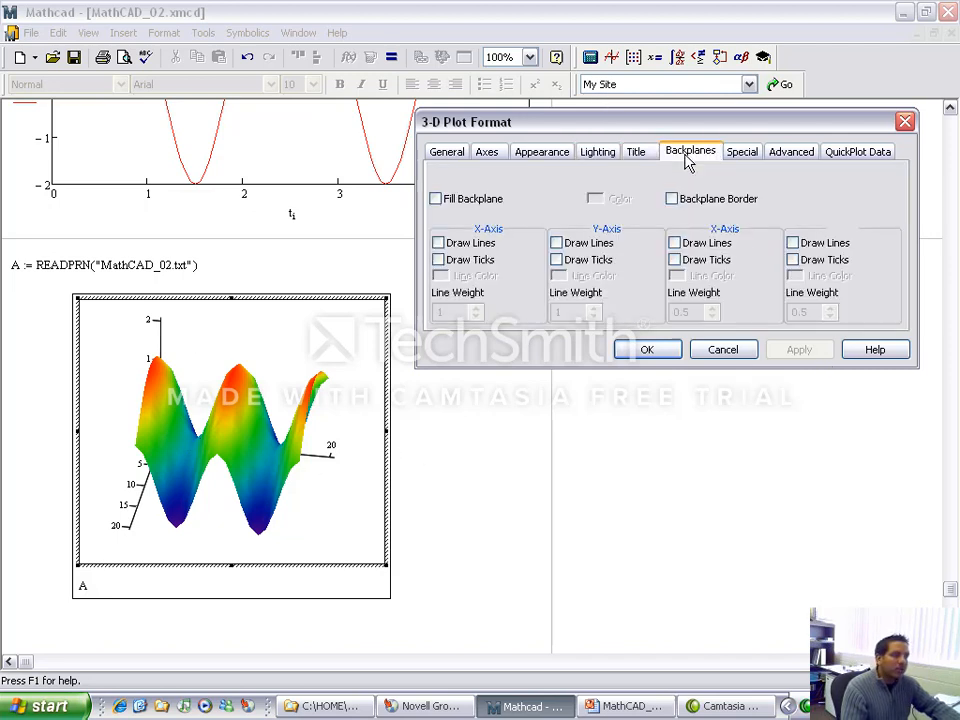
pyautogui.click(742, 152)
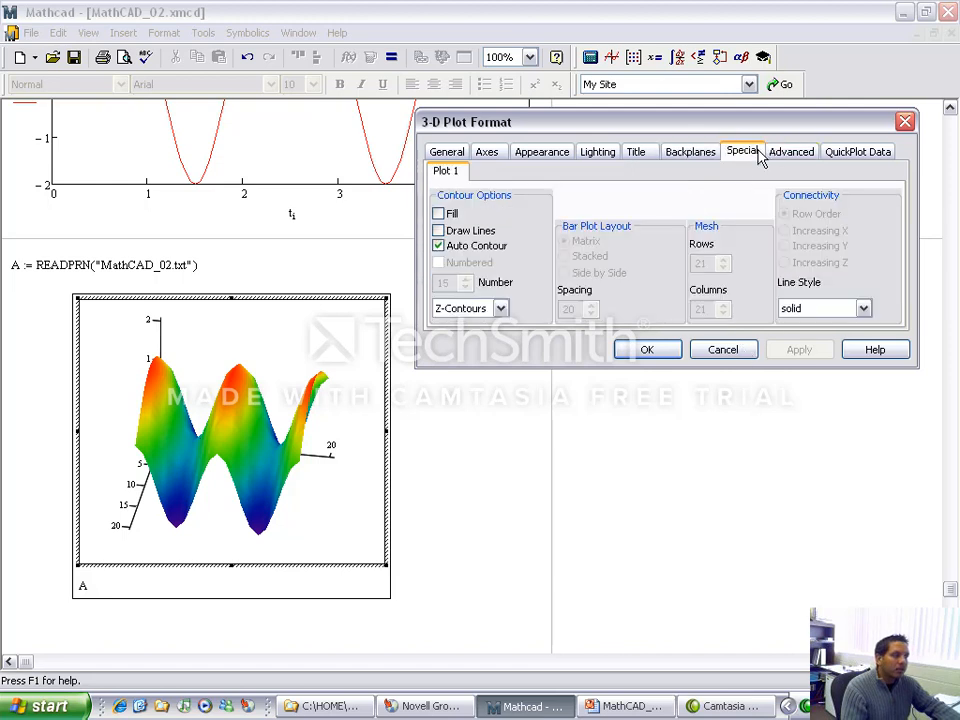
pyautogui.click(597, 153)
pyautogui.click(438, 230)
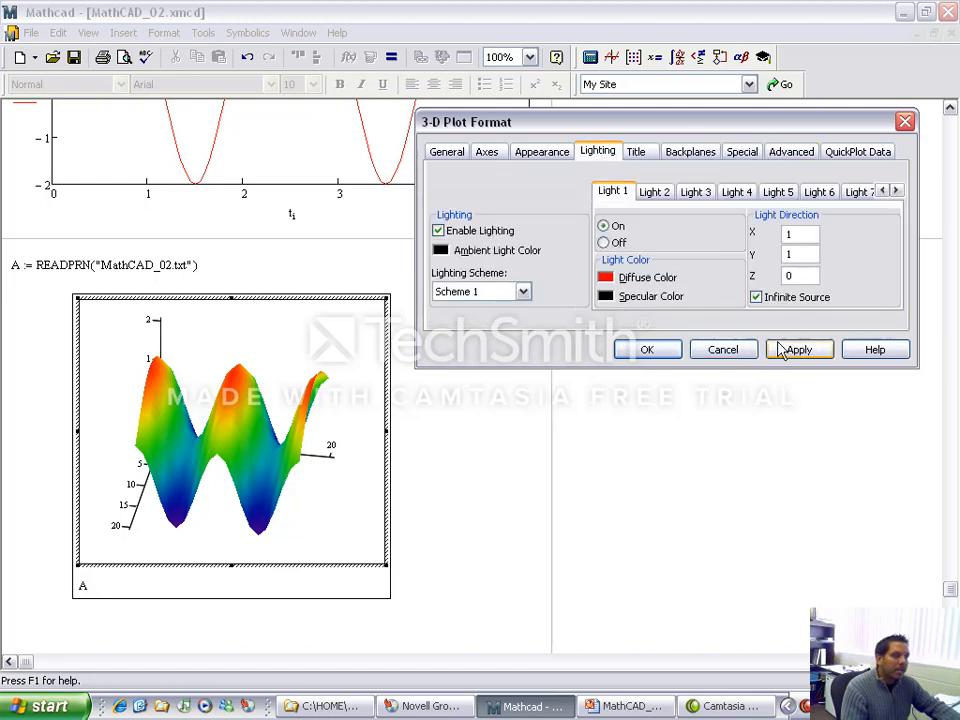
pyautogui.click(800, 351)
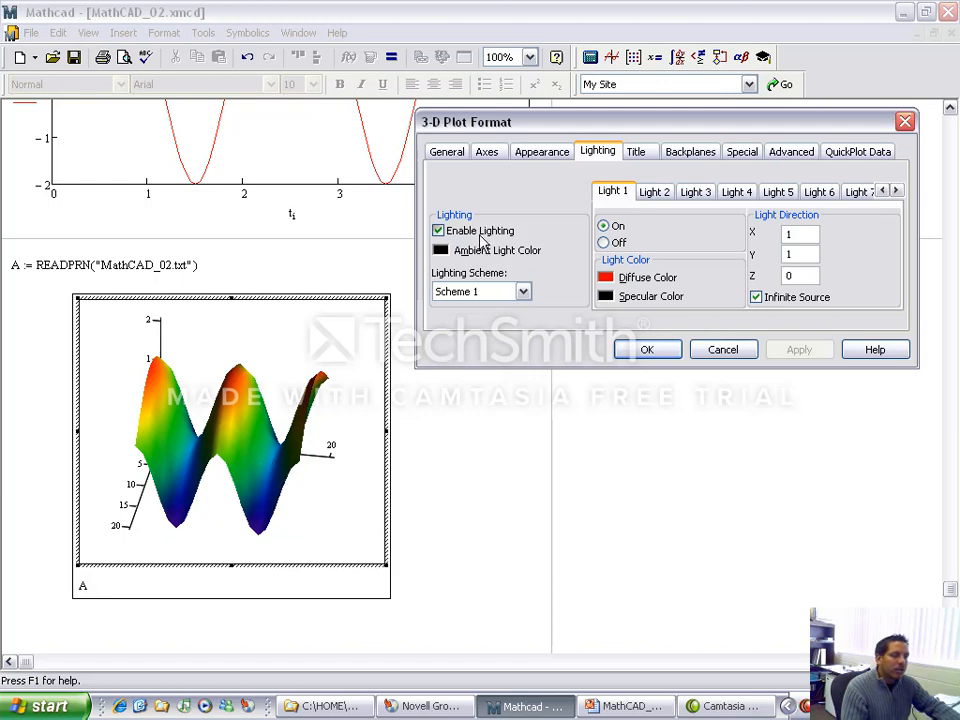
pyautogui.click(480, 231)
pyautogui.click(800, 351)
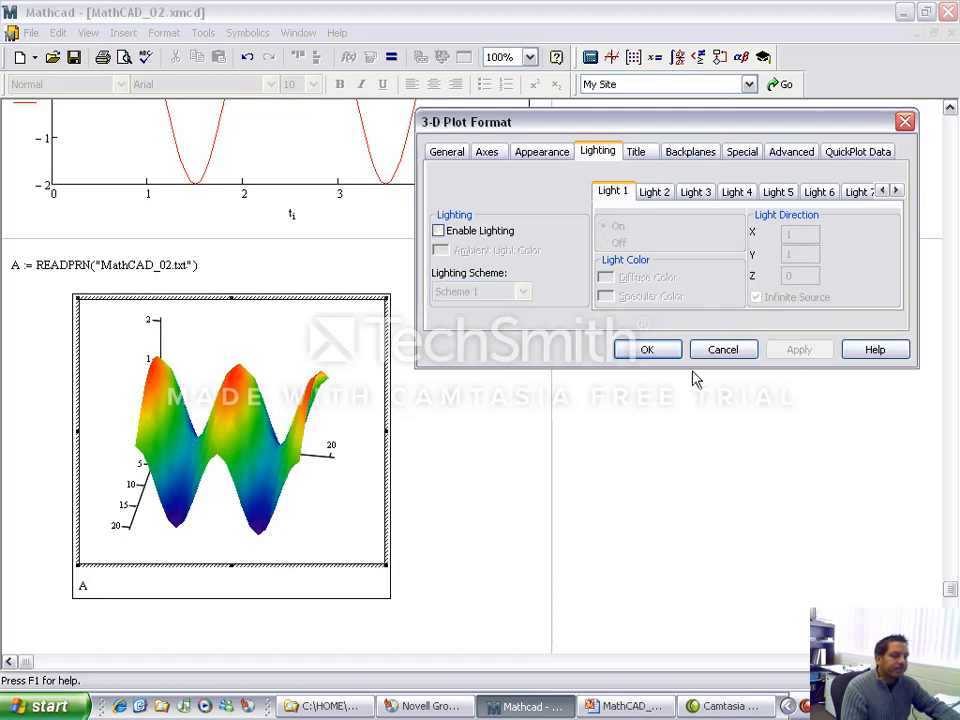
pyautogui.click(647, 352)
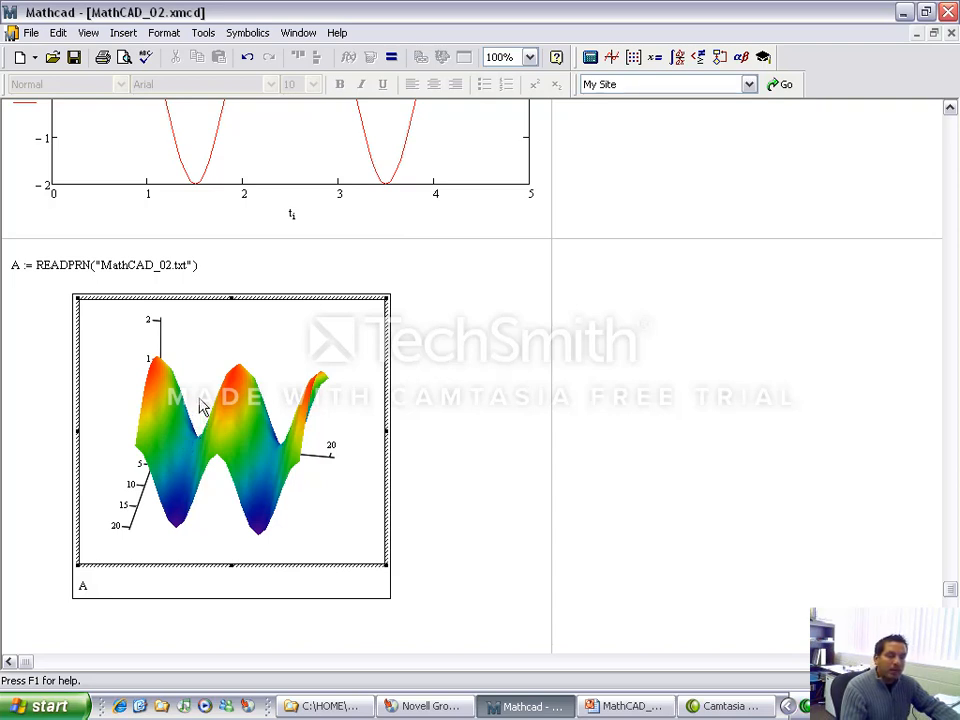
# Step: Tilt the surface plot of A slightly and magnify it so the surface nearly fills the frame
pyautogui.moveTo(200, 405); pyautogui.dragTo(198, 368)
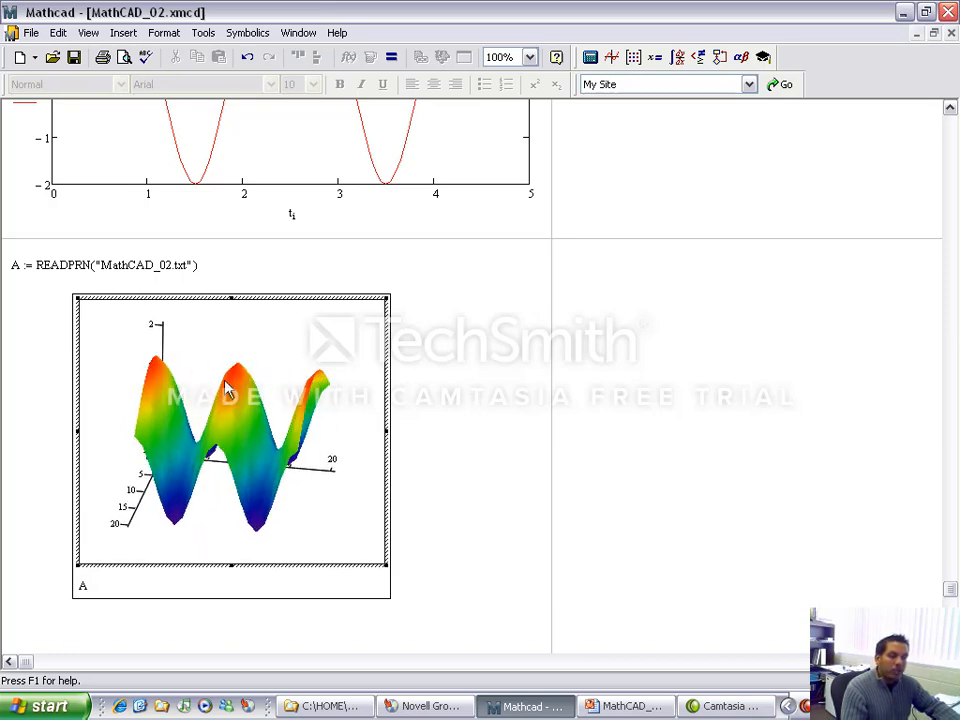
pyautogui.scroll(3, 230, 394)
pyautogui.scroll(-4, 231, 394)
pyautogui.scroll(7, 231, 395)
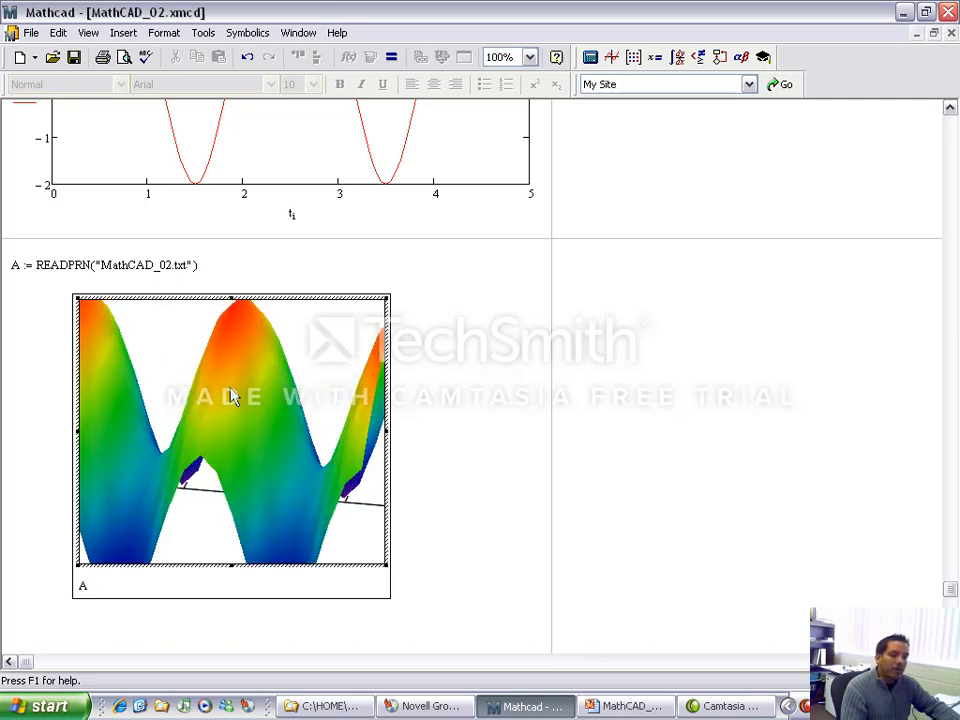
pyautogui.scroll(-6, 231, 396)
pyautogui.scroll(2, 231, 396)
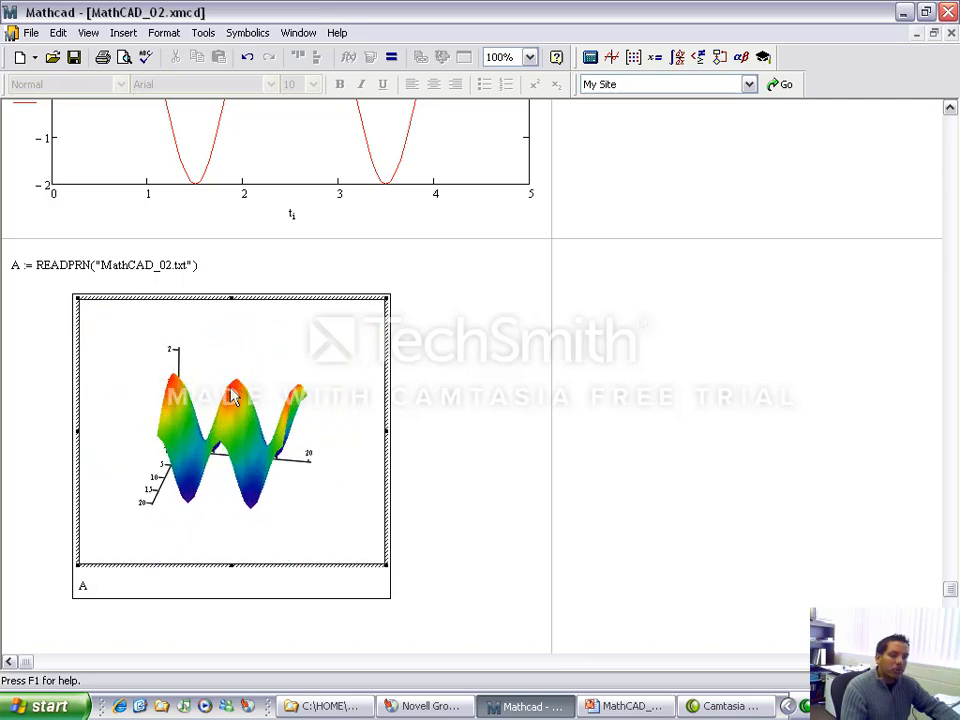
pyautogui.scroll(4, 231, 396)
pyautogui.scroll(-2, 231, 396)
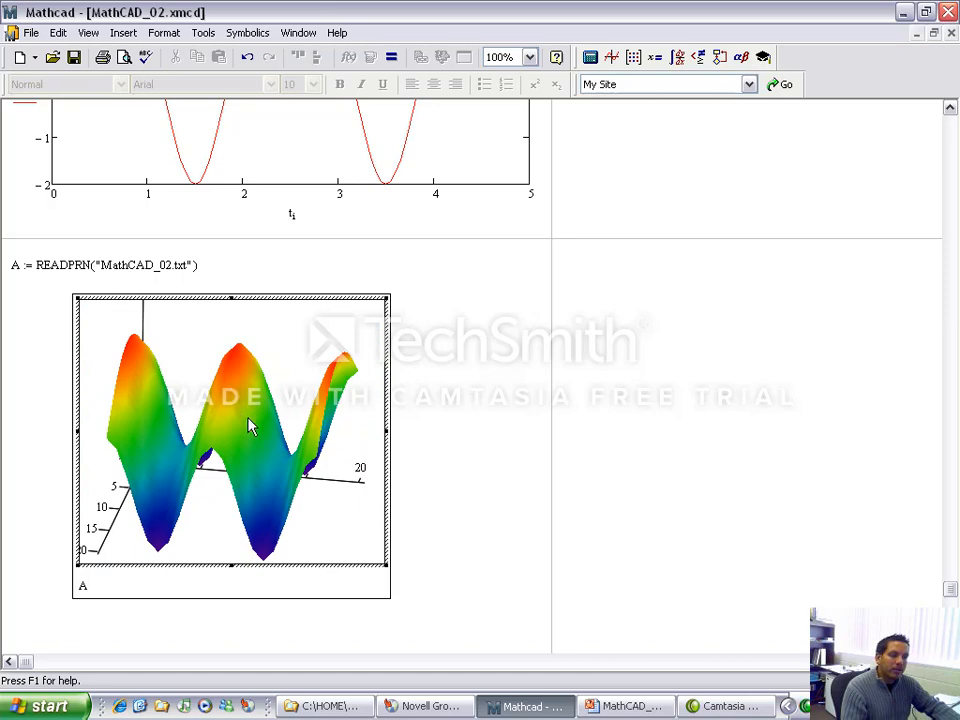
pyautogui.rightClick(251, 426)
pyautogui.press('Escape')
pyautogui.moveTo(216, 426)
pyautogui.mouseDown()
pyautogui.moveTo(270, 442)
pyautogui.moveTo(208, 440)
pyautogui.mouseUp()
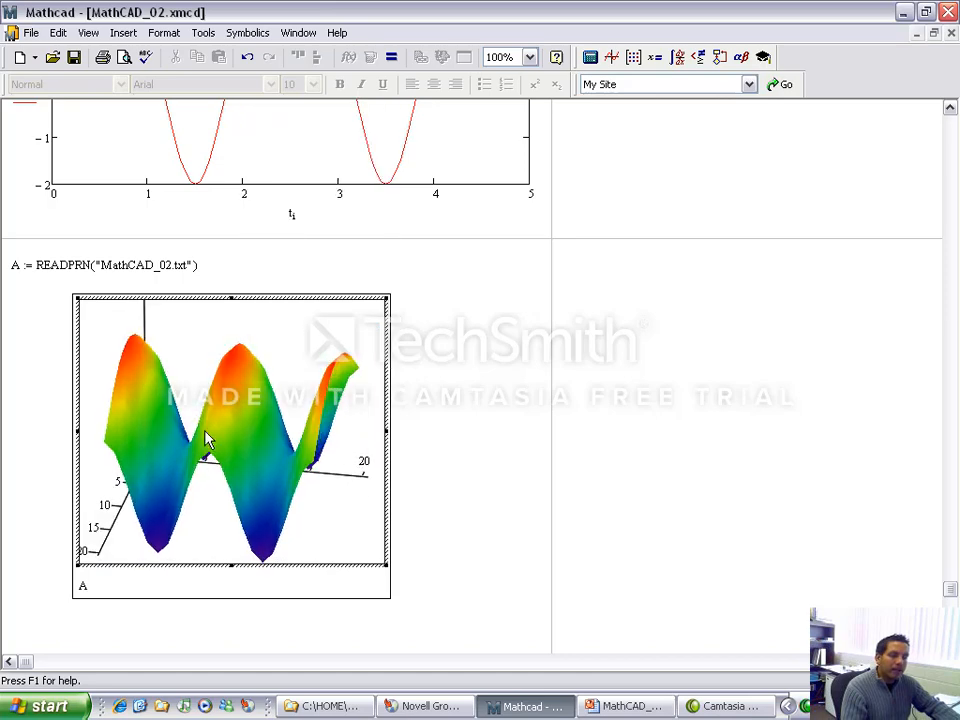
# Step: Turn on the Fog and Lighting effects for the surface plot and rotate it to see more of its side
pyautogui.rightClick(207, 425)
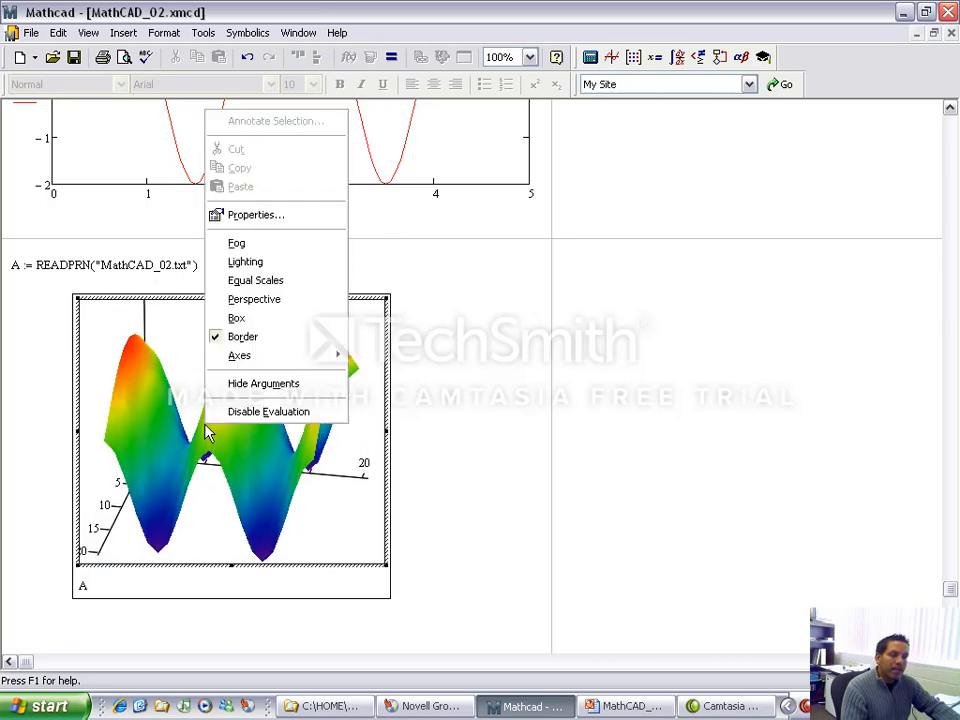
pyautogui.click(281, 245)
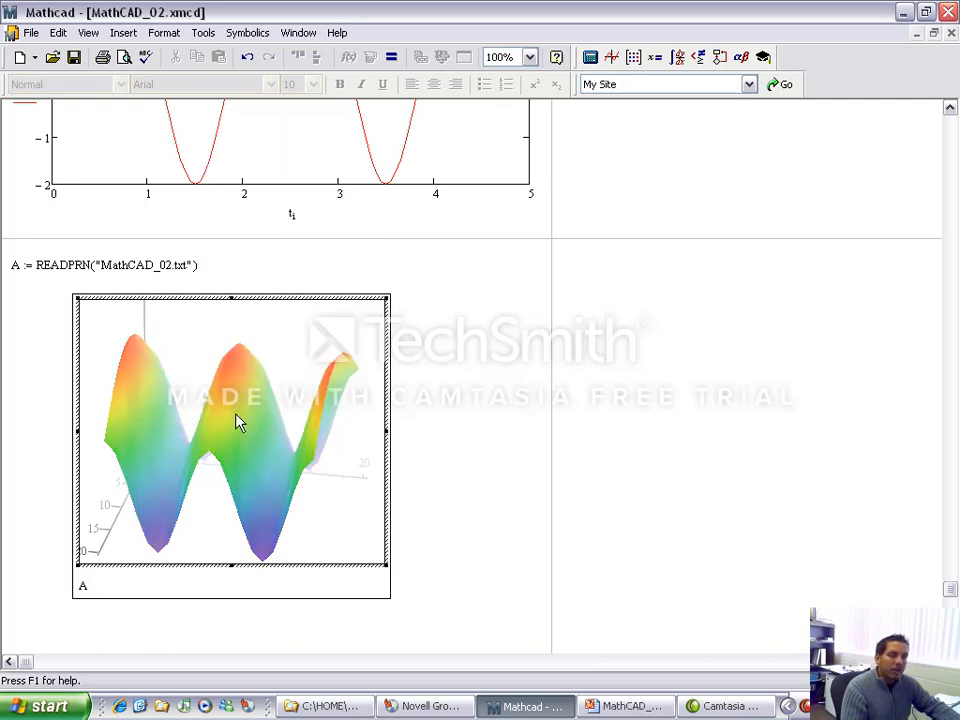
pyautogui.rightClick(238, 422)
pyautogui.click(302, 251)
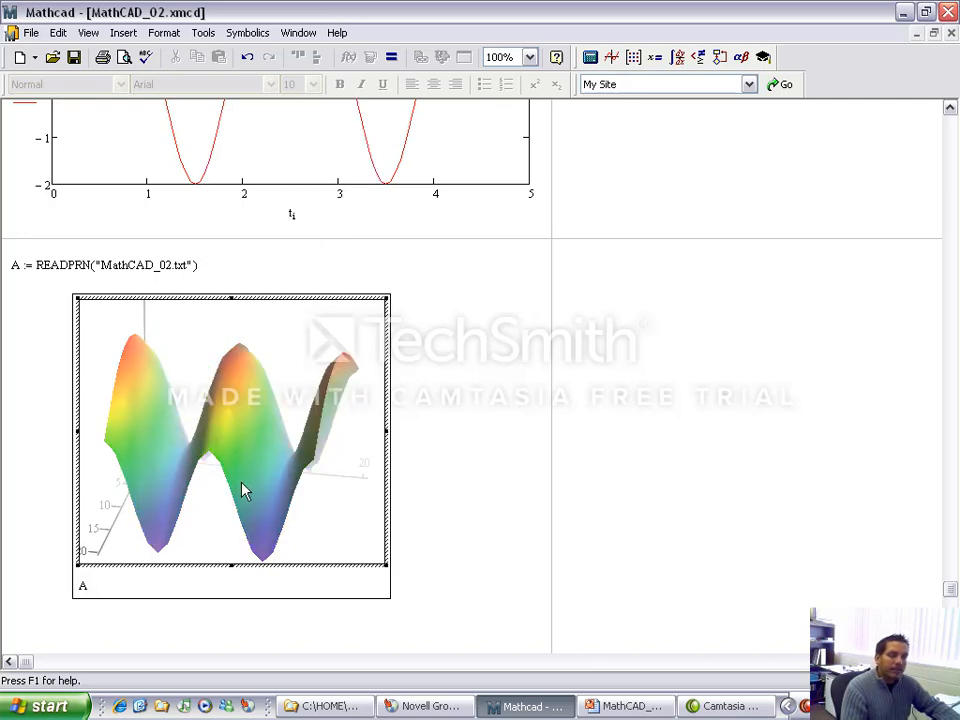
pyautogui.moveTo(243, 490); pyautogui.dragTo(145, 465)
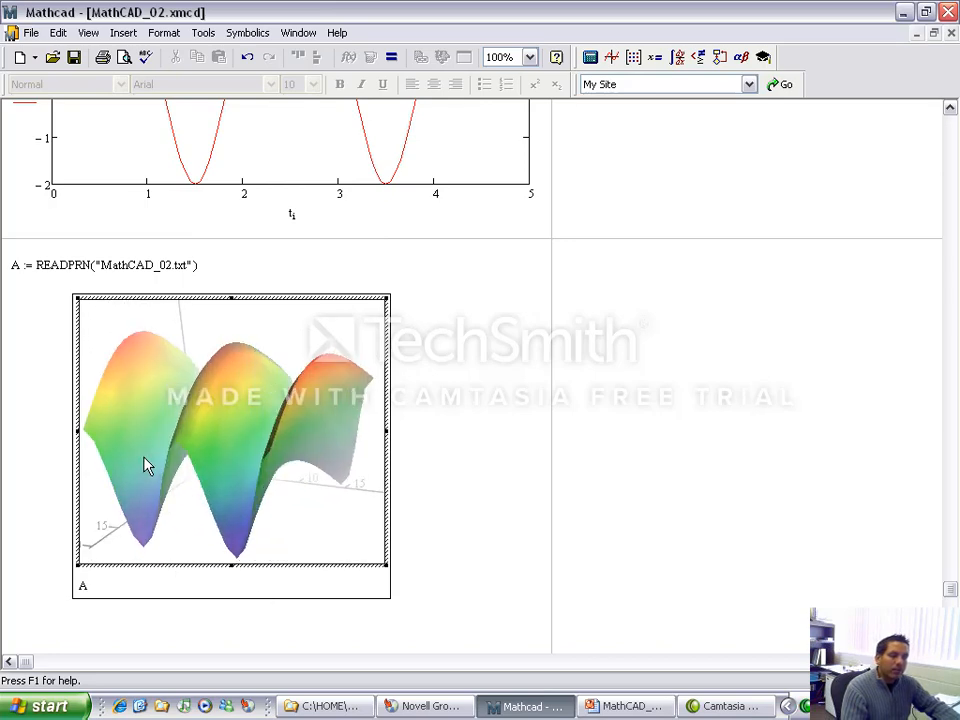
# Step: Turn off the Lighting and Fog effects on the surface plot
pyautogui.rightClick(225, 410)
pyautogui.click(279, 271)
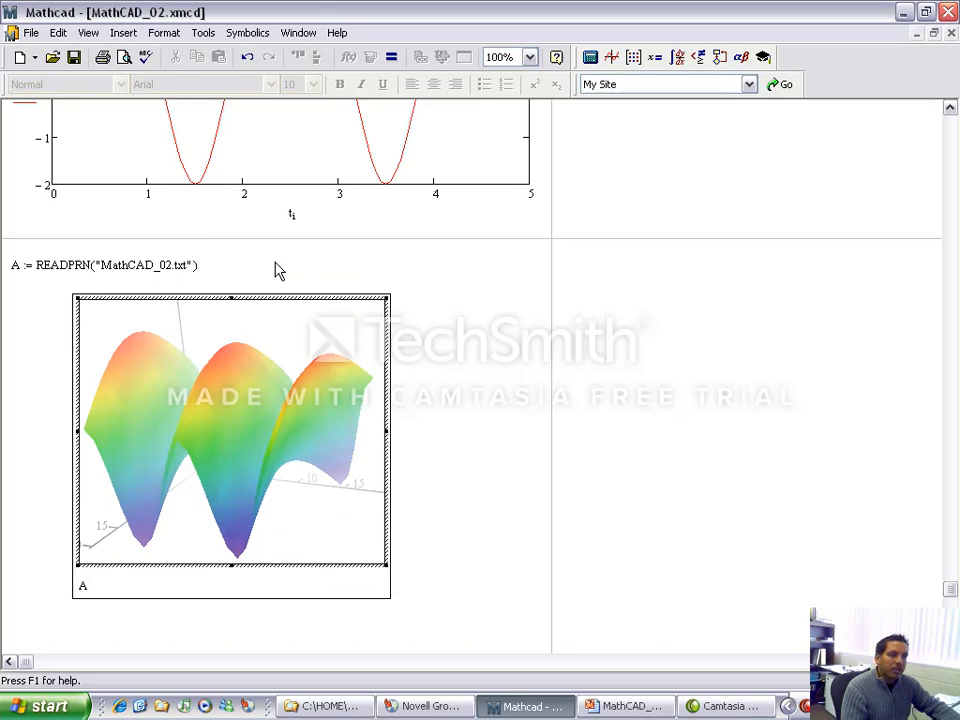
pyautogui.rightClick(260, 366)
pyautogui.click(296, 502)
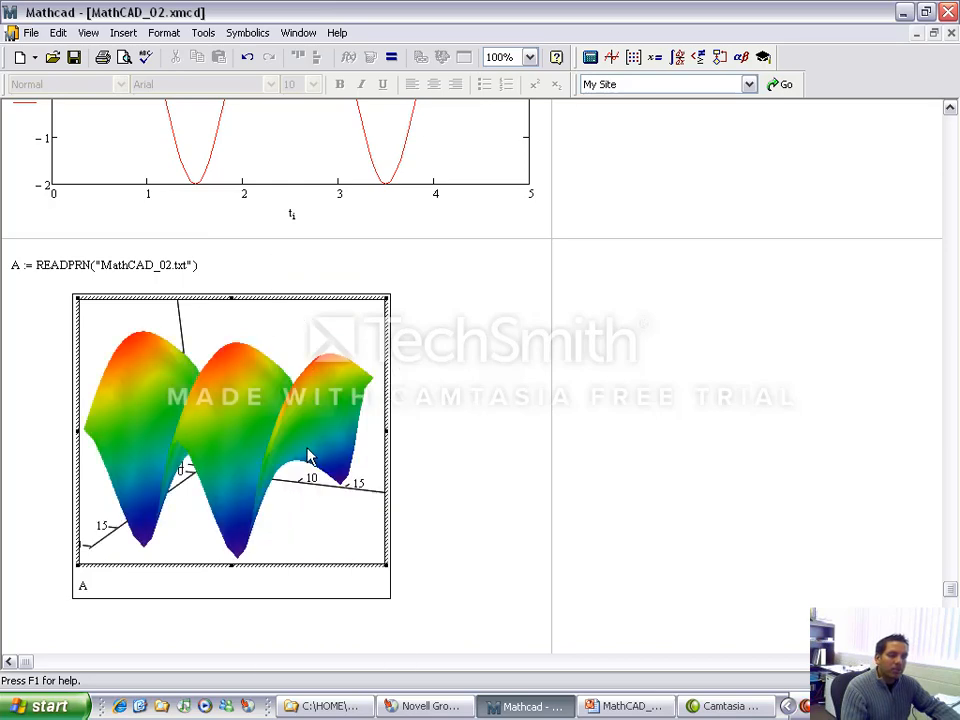
# Step: Rotate the surface plot of A to an oblique front view and deselect it
pyautogui.moveTo(308, 455); pyautogui.dragTo(201, 458)
pyautogui.moveTo(175, 390); pyautogui.dragTo(236, 411)
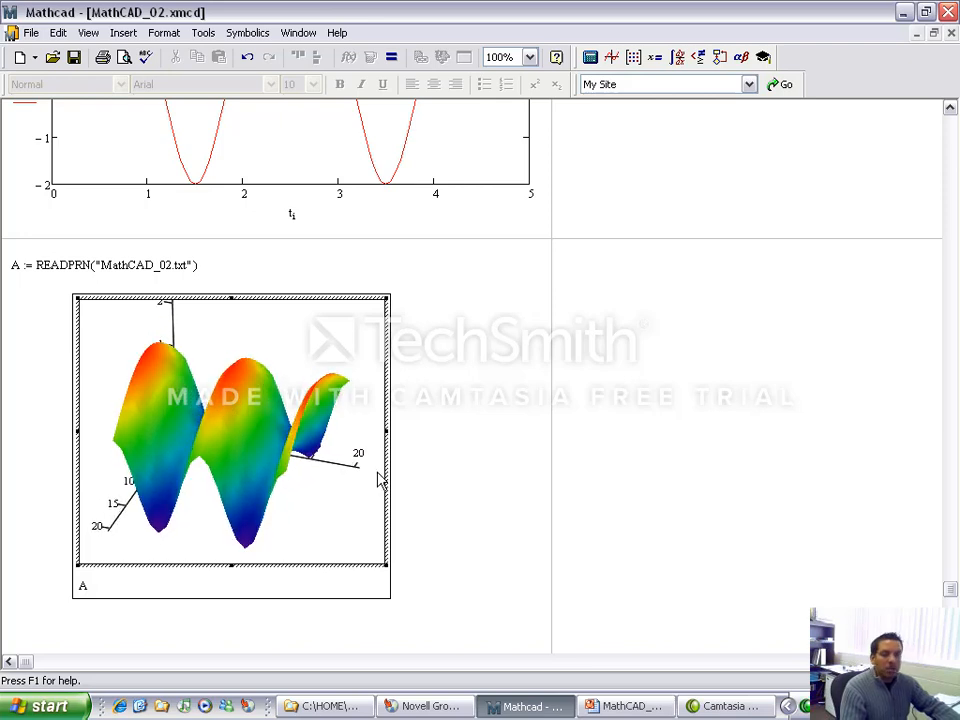
pyautogui.click(557, 432)
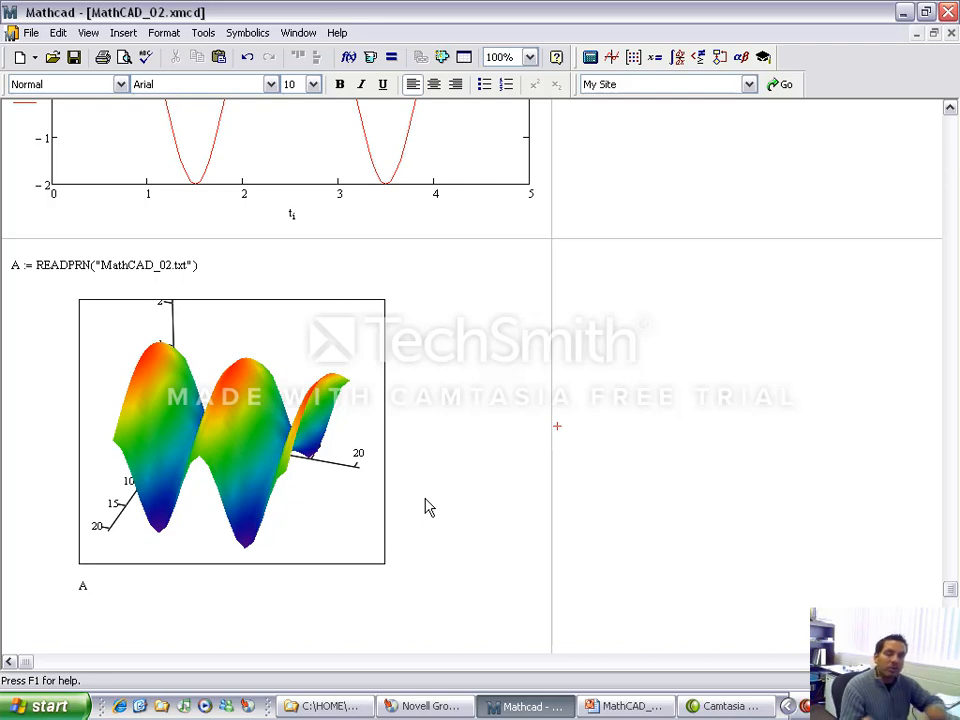
pyautogui.scroll(-3, 155, 523)
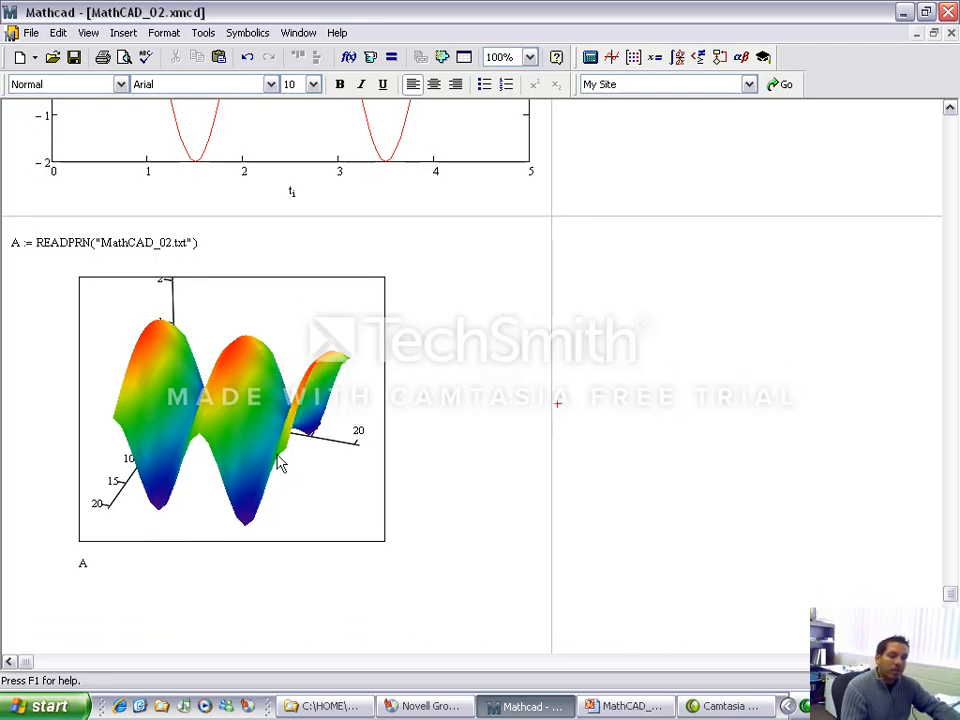
pyautogui.scroll(1, 278, 456)
pyautogui.click(437, 591)
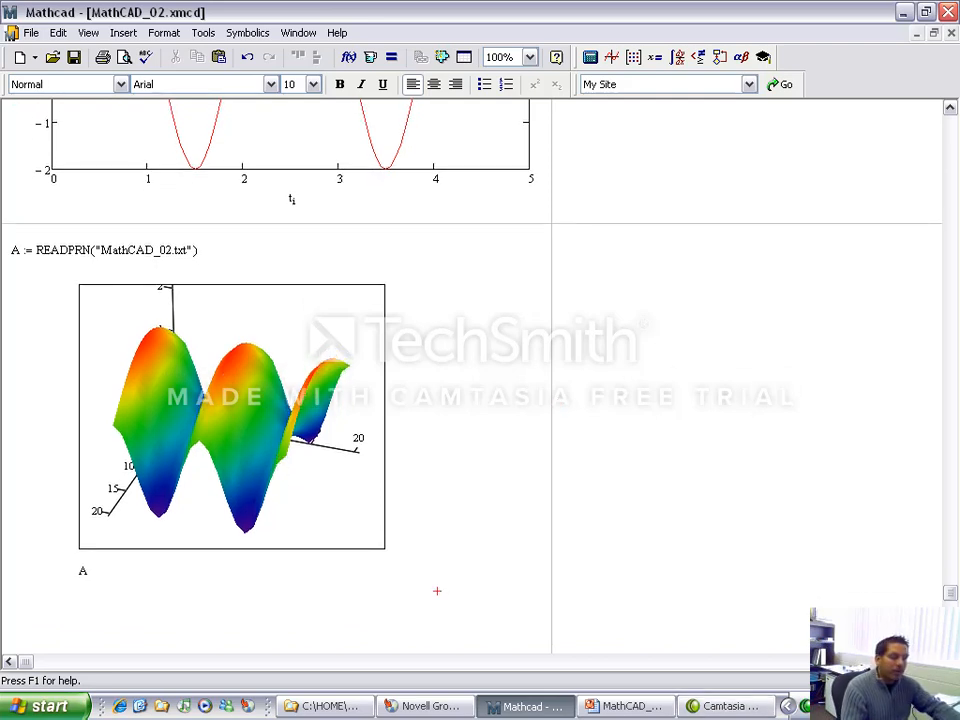
# Step: Switch to PowerPoint, view the MathCAD 3D Graphing slide 23 as a slide show, and return to Mathcad
pyautogui.click(630, 706)
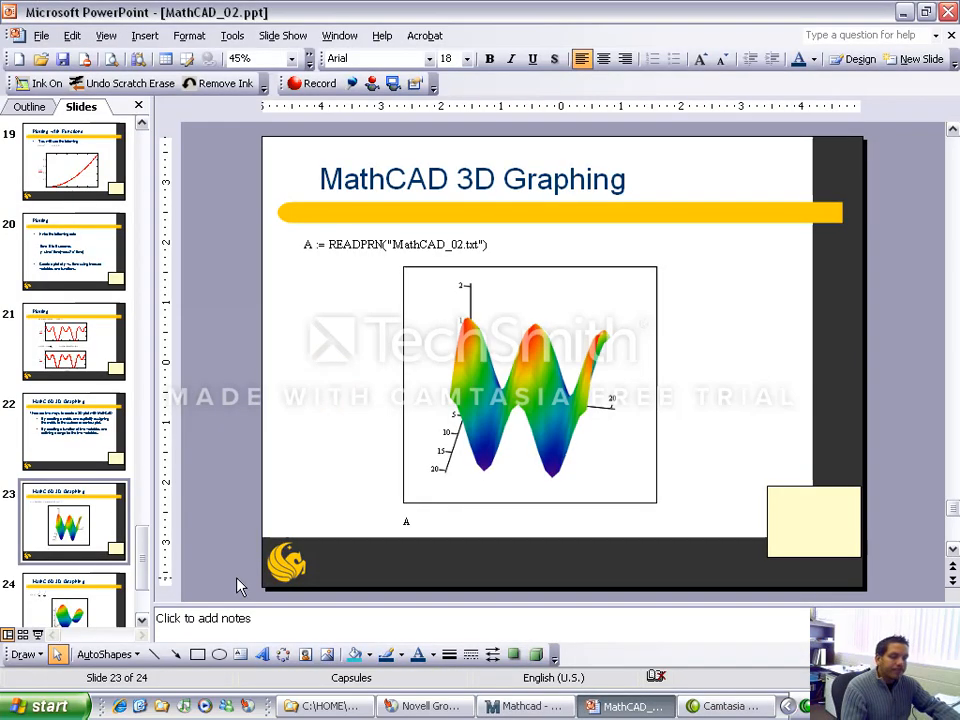
pyautogui.click(37, 635)
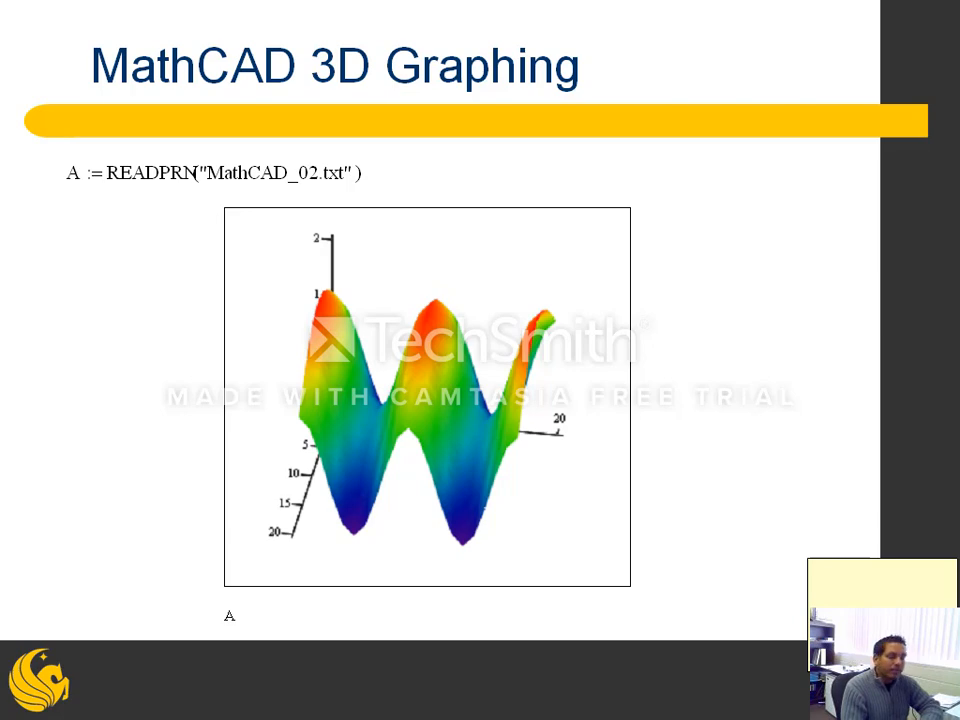
pyautogui.press('Escape')
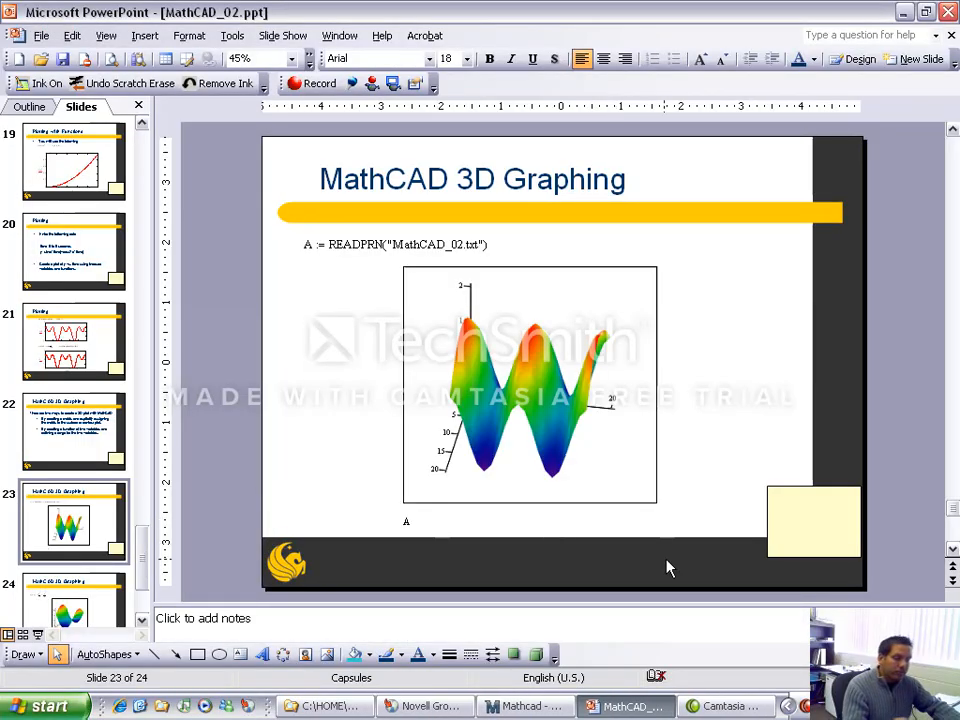
pyautogui.click(567, 712)
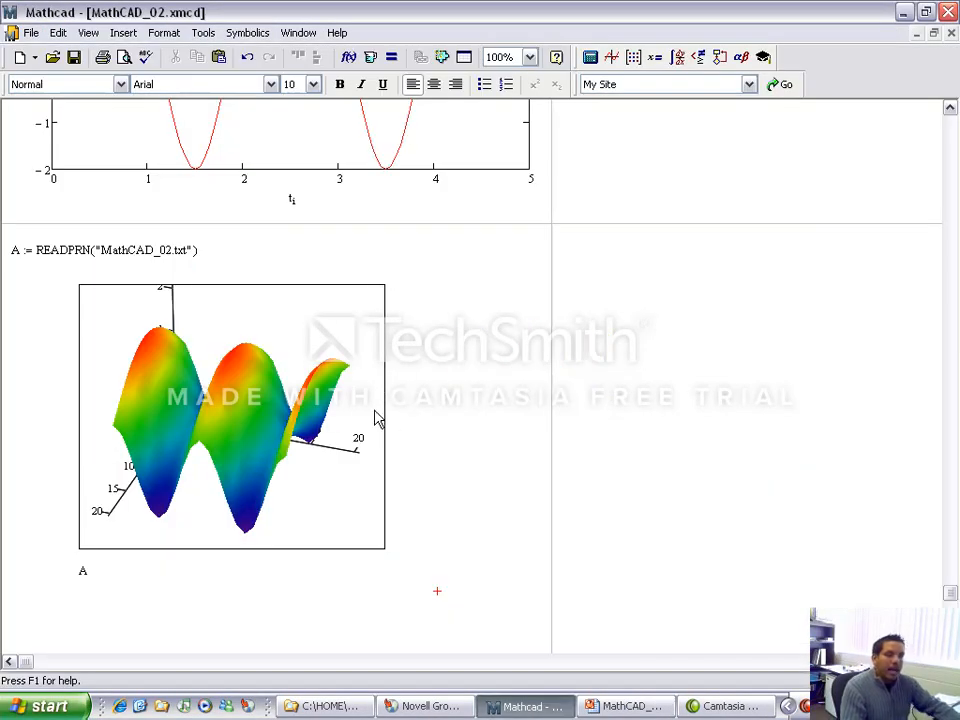
# Step: Change the plot type of the surface plot of A to Contour Plot and accept the format
pyautogui.moveTo(375, 418); pyautogui.dragTo(338, 432)
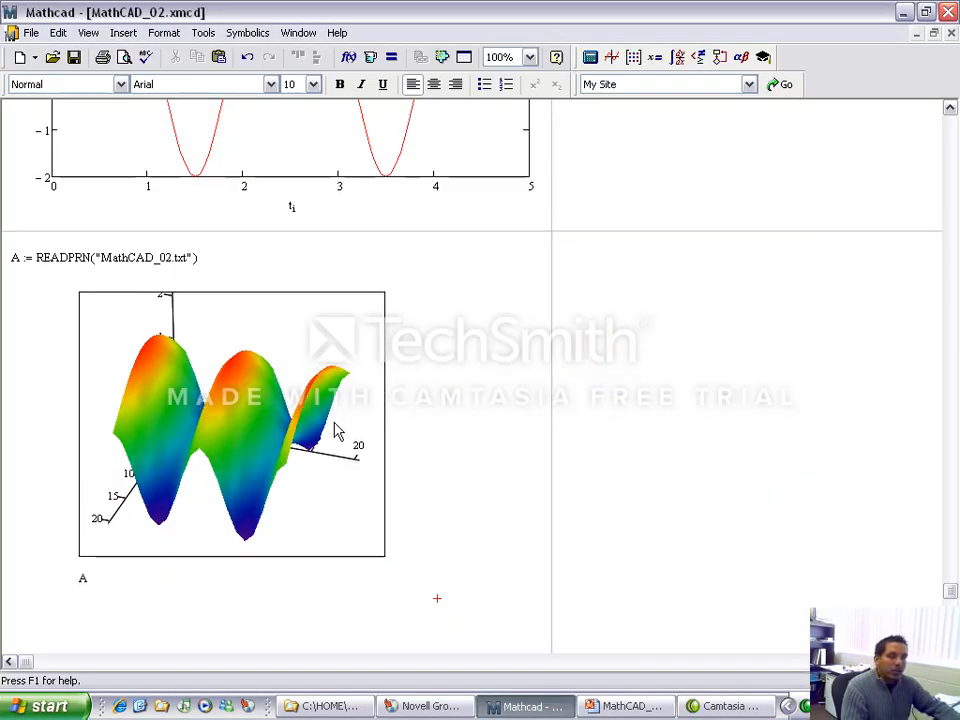
pyautogui.doubleClick(198, 422)
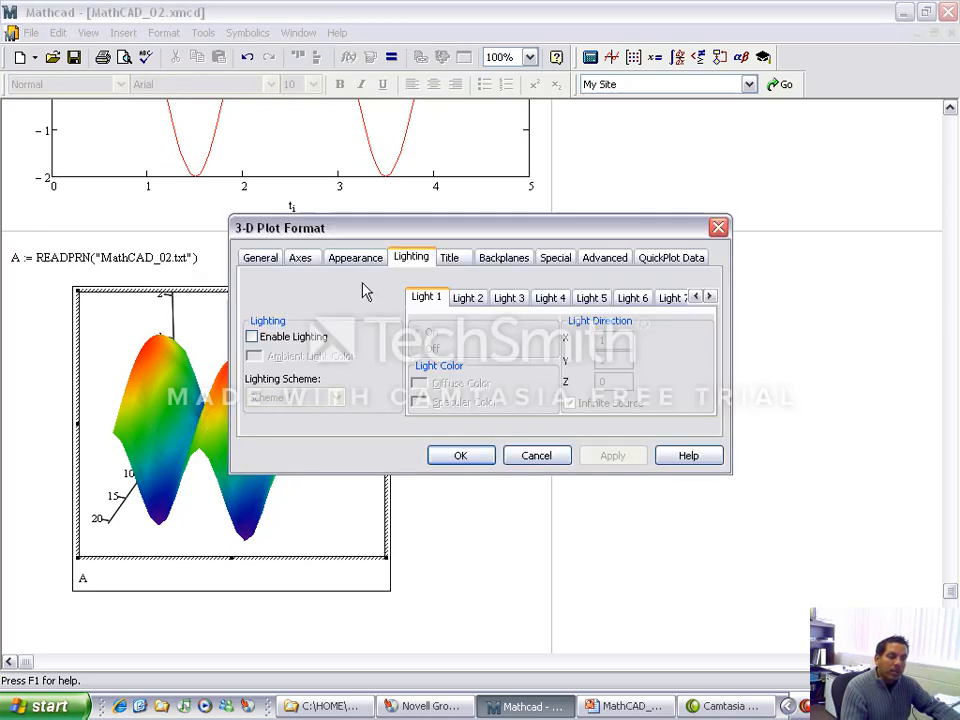
pyautogui.click(279, 258)
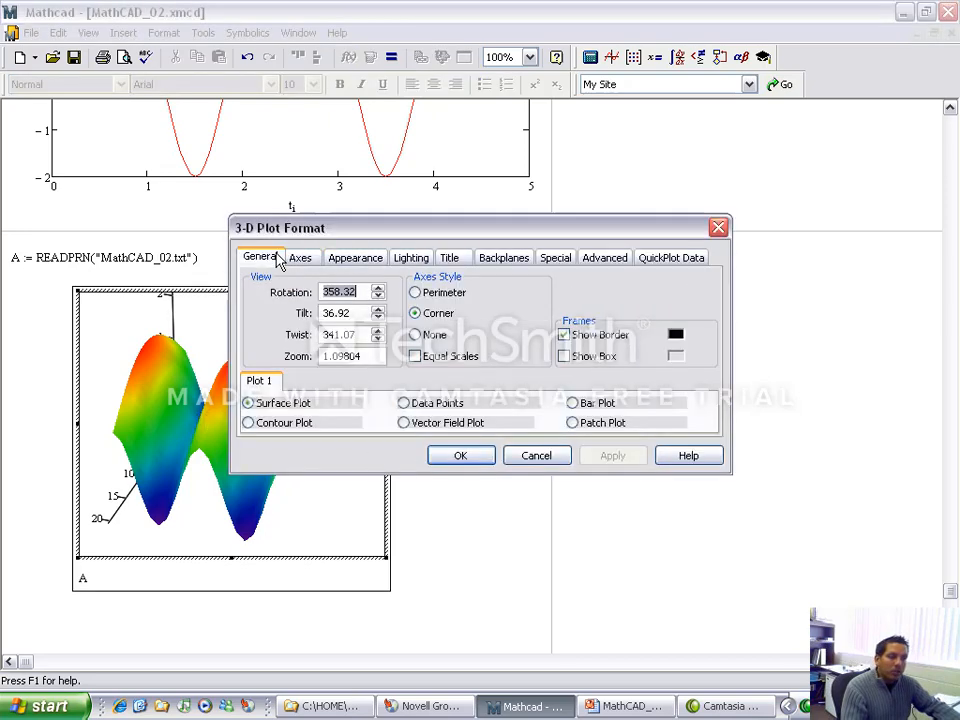
pyautogui.click(292, 422)
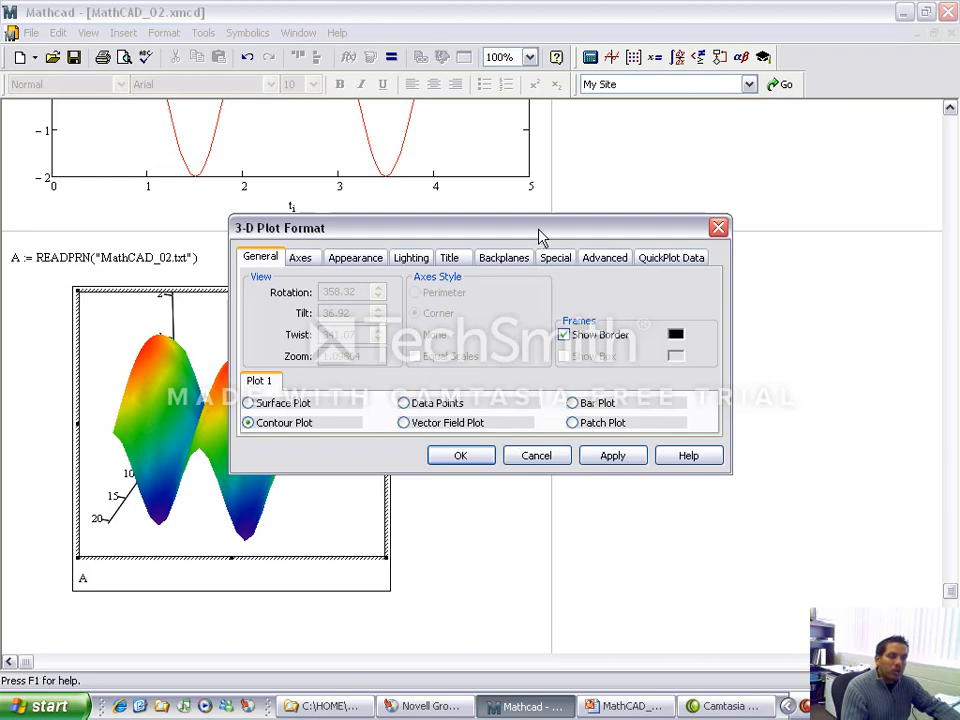
pyautogui.moveTo(540, 237); pyautogui.dragTo(791, 181)
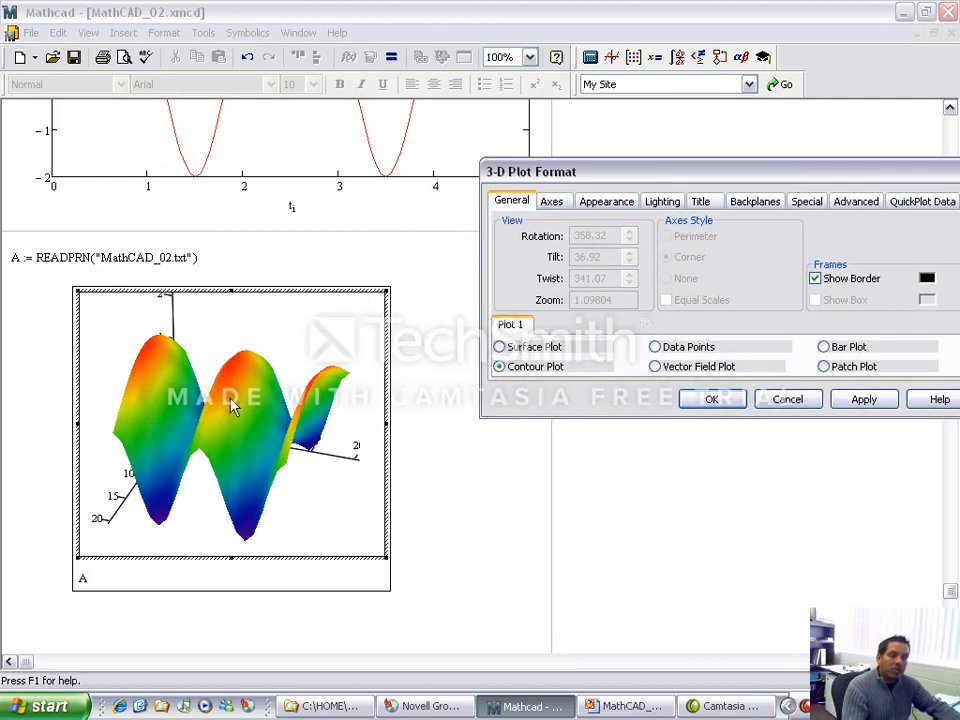
pyautogui.click(712, 399)
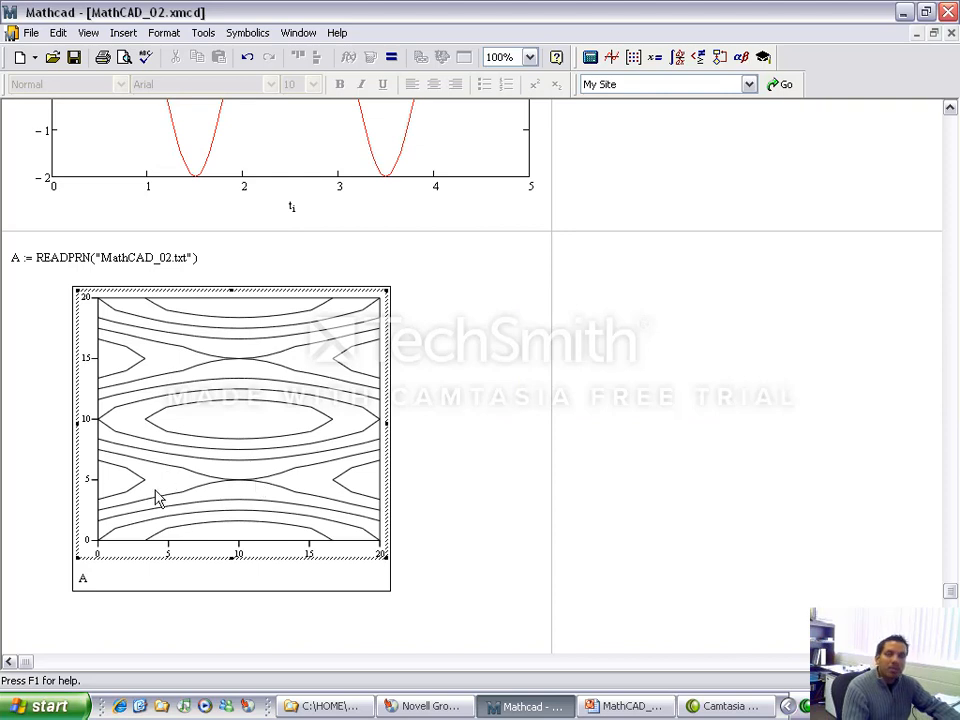
# Step: Format the contour plot of A with Fill Contours and No Lines, applying each change
pyautogui.doubleClick(257, 461)
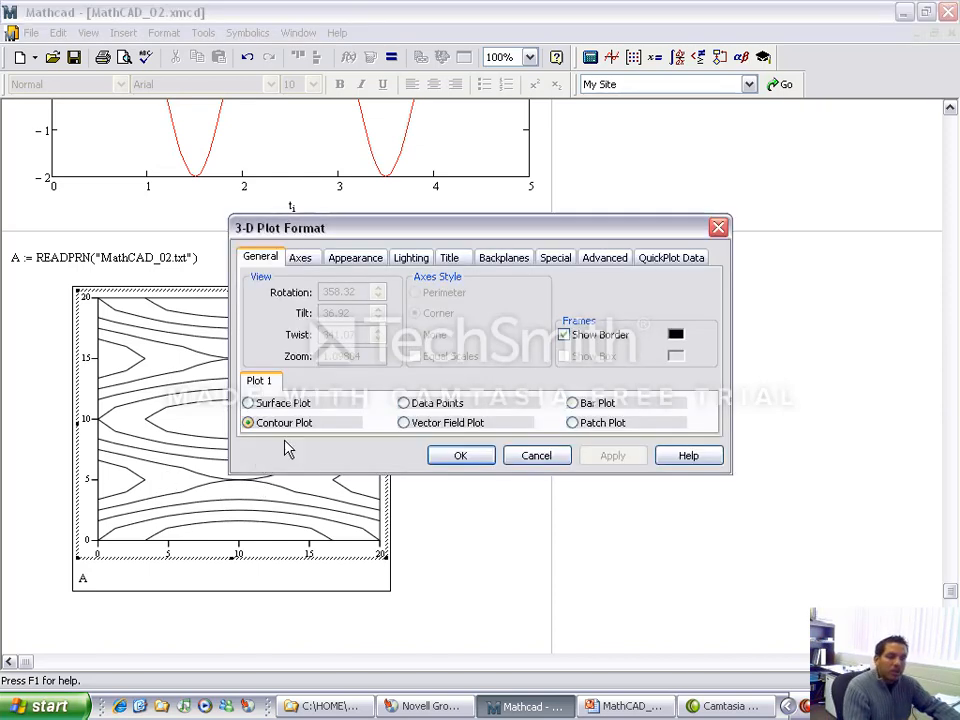
pyautogui.click(356, 258)
pyautogui.click(262, 326)
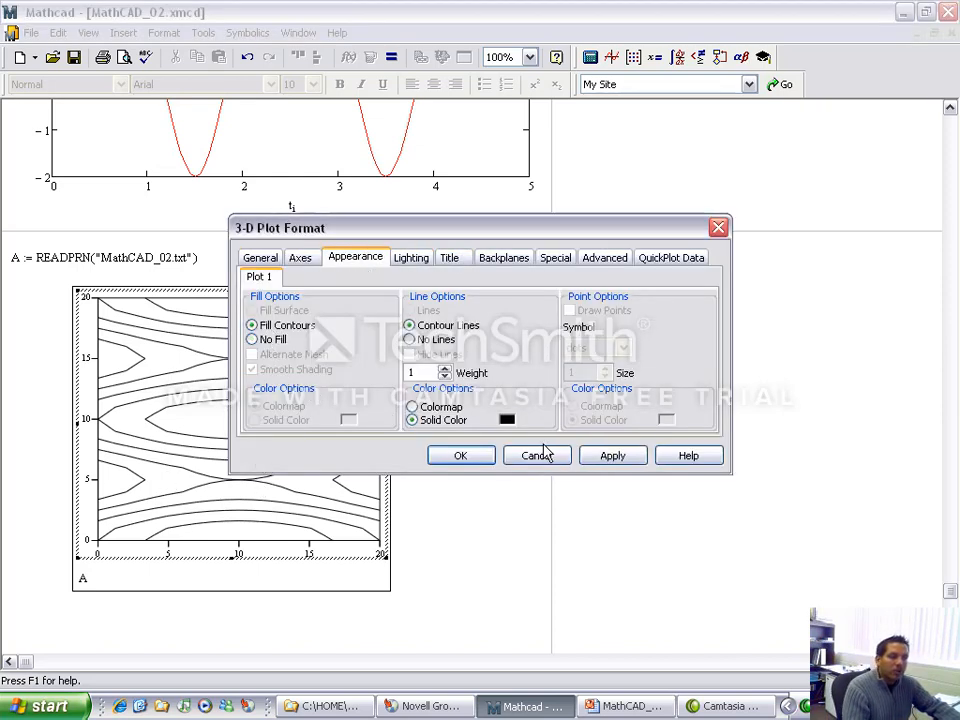
pyautogui.click(605, 459)
pyautogui.moveTo(508, 238); pyautogui.dragTo(679, 139)
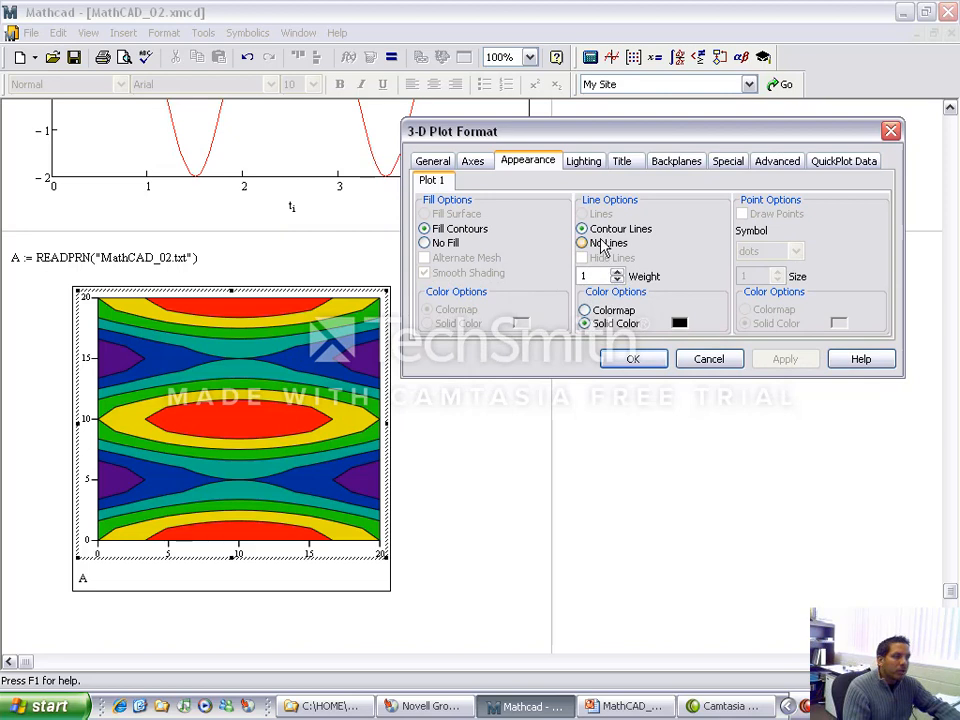
pyautogui.click(602, 246)
pyautogui.click(785, 363)
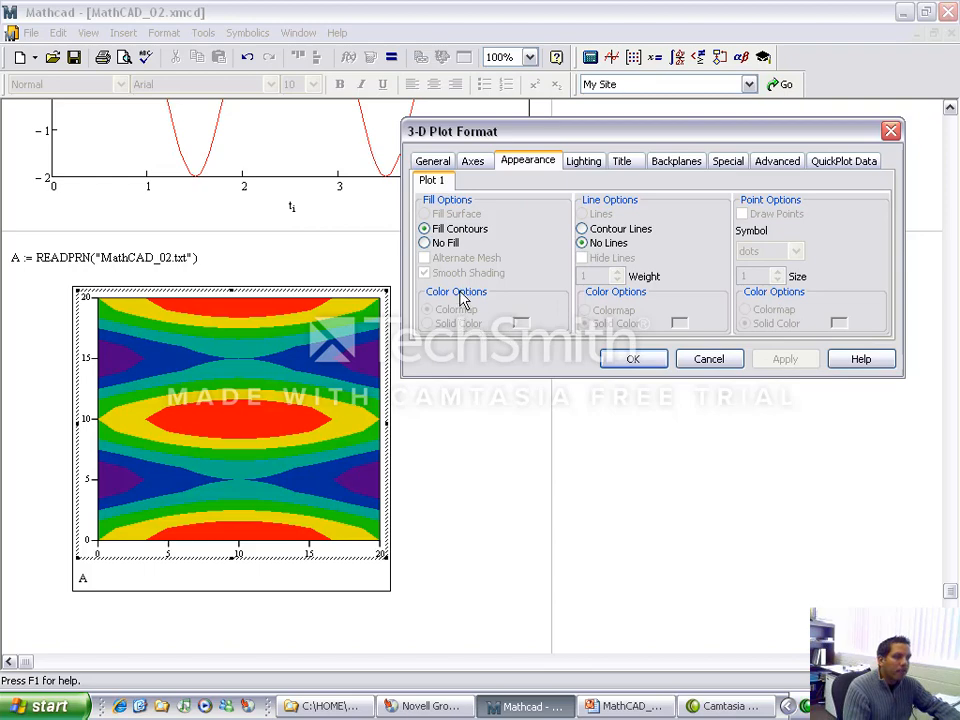
pyautogui.click(438, 161)
pyautogui.click(472, 161)
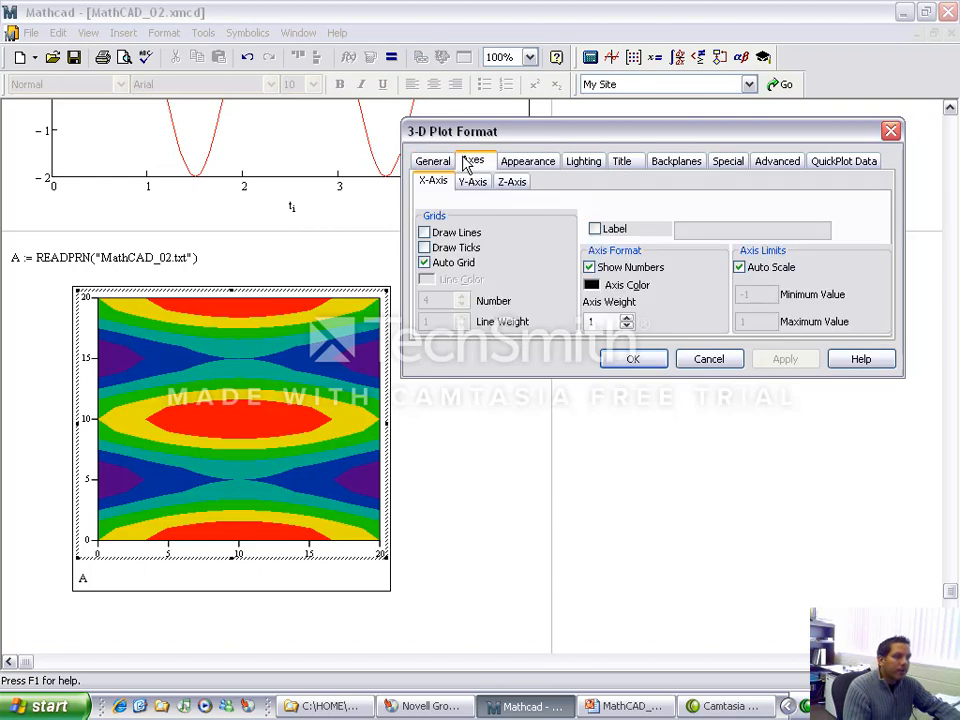
pyautogui.click(510, 163)
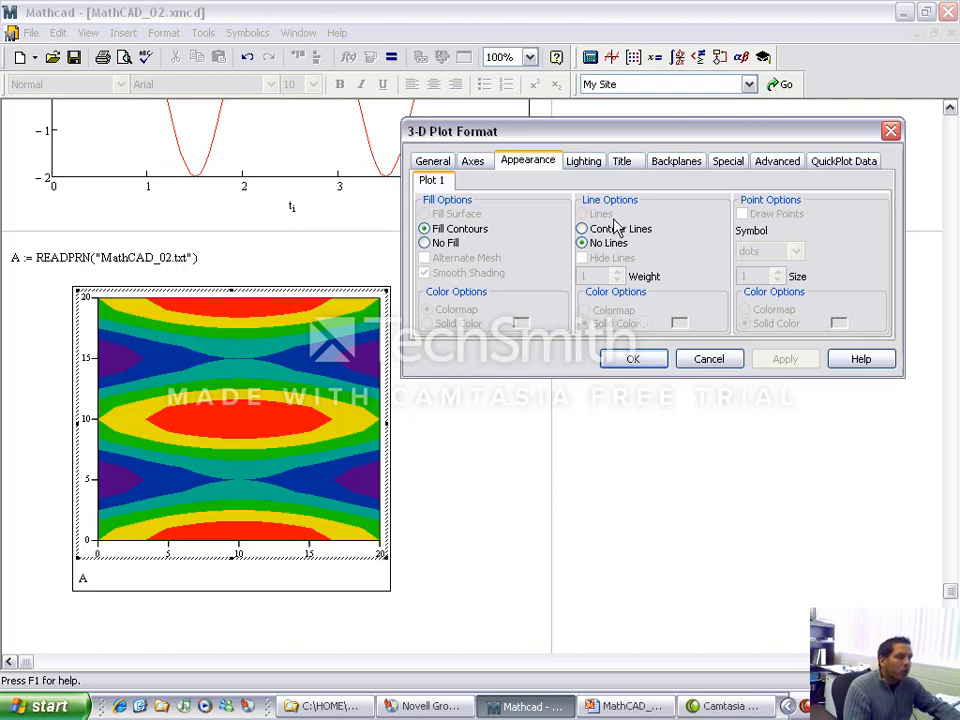
pyautogui.click(452, 244)
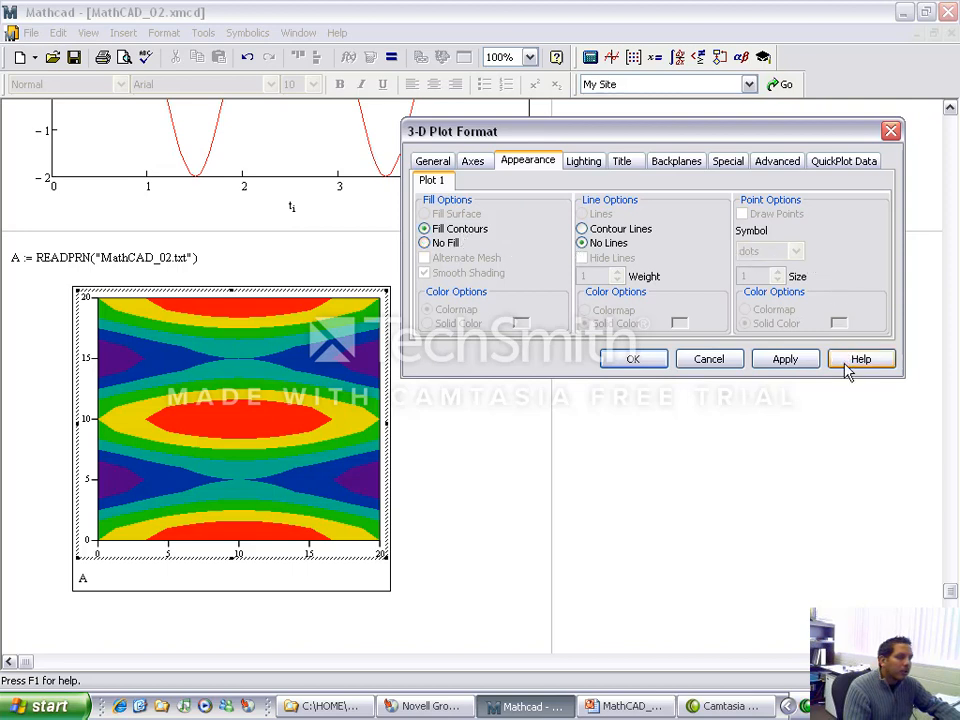
pyautogui.click(583, 161)
pyautogui.click(625, 162)
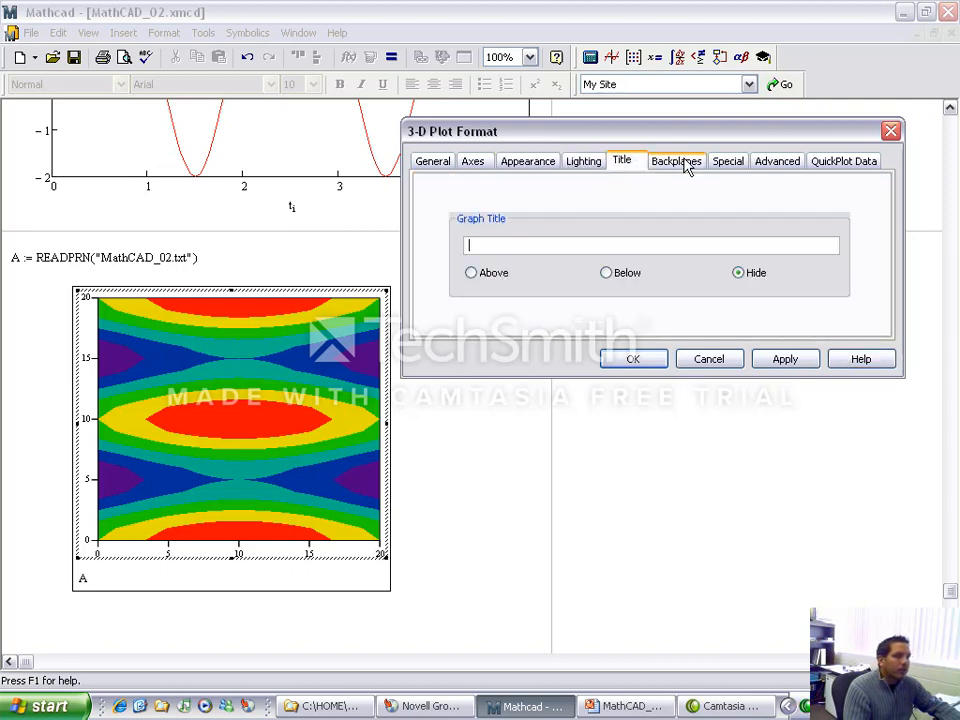
pyautogui.click(471, 162)
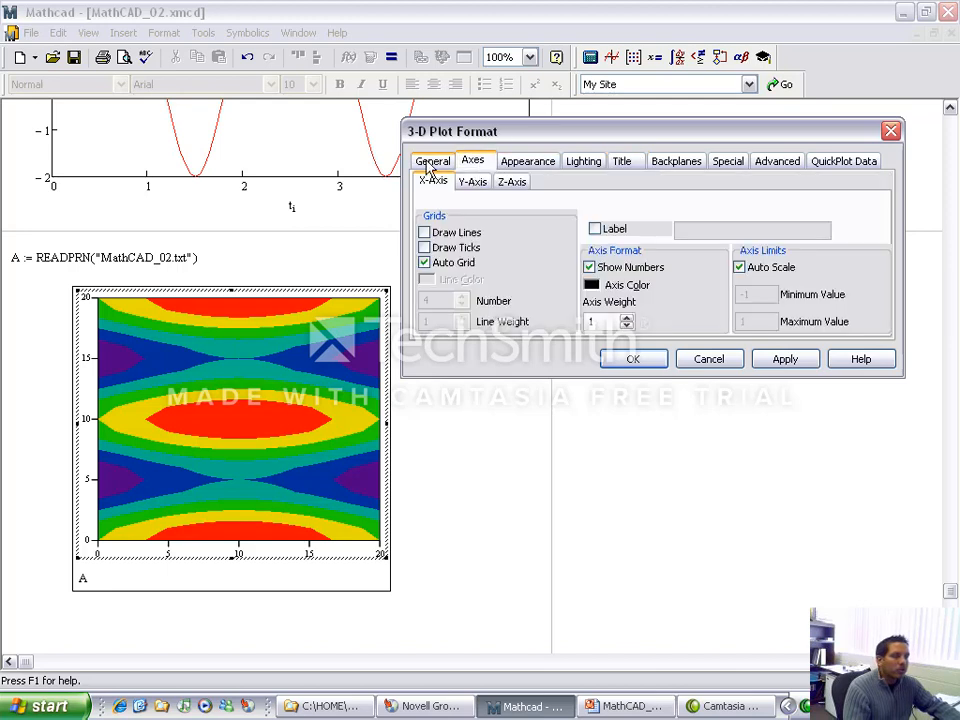
pyautogui.click(434, 164)
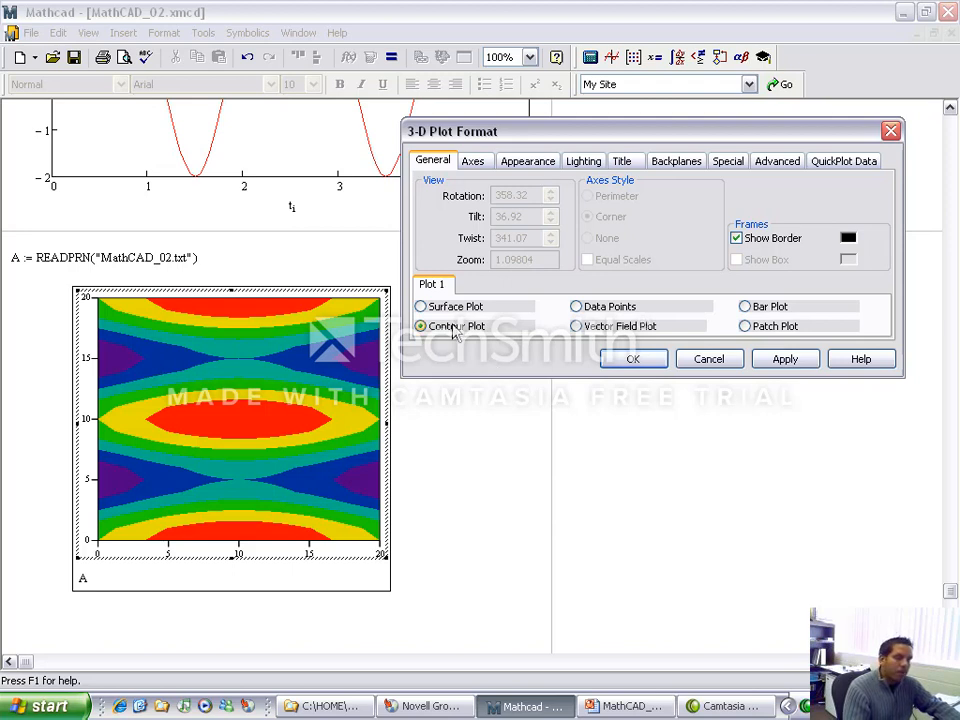
pyautogui.click(474, 312)
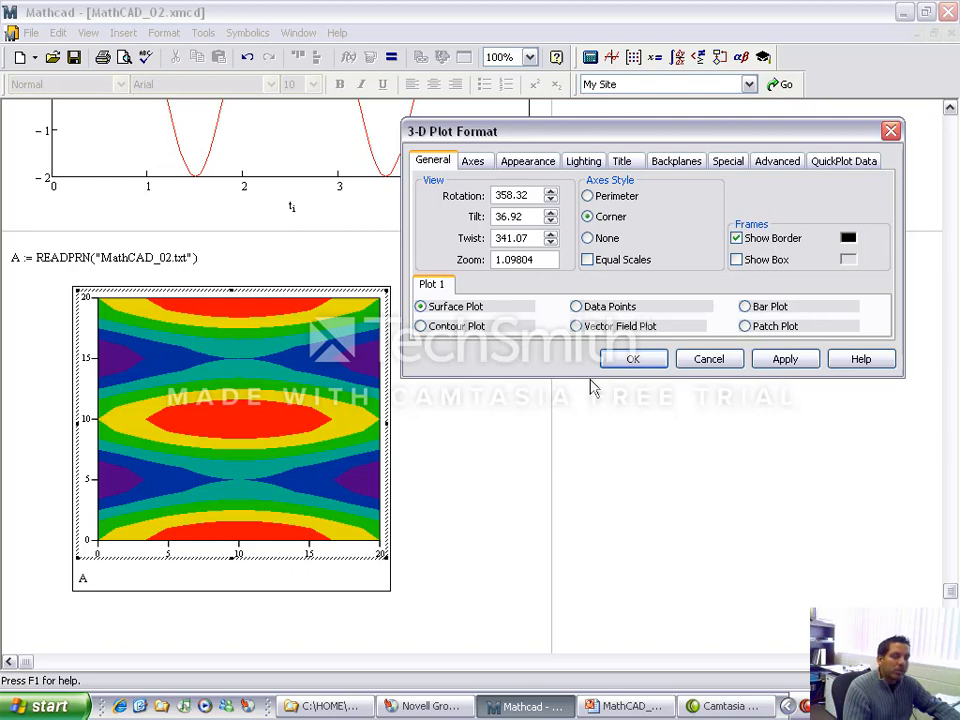
pyautogui.click(527, 161)
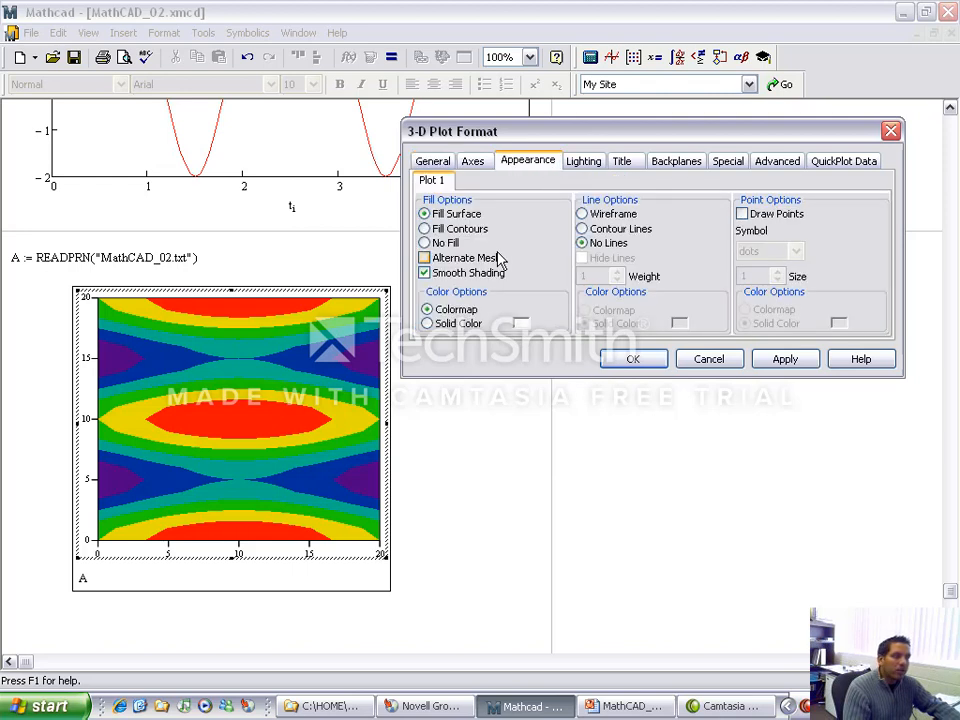
pyautogui.click(448, 229)
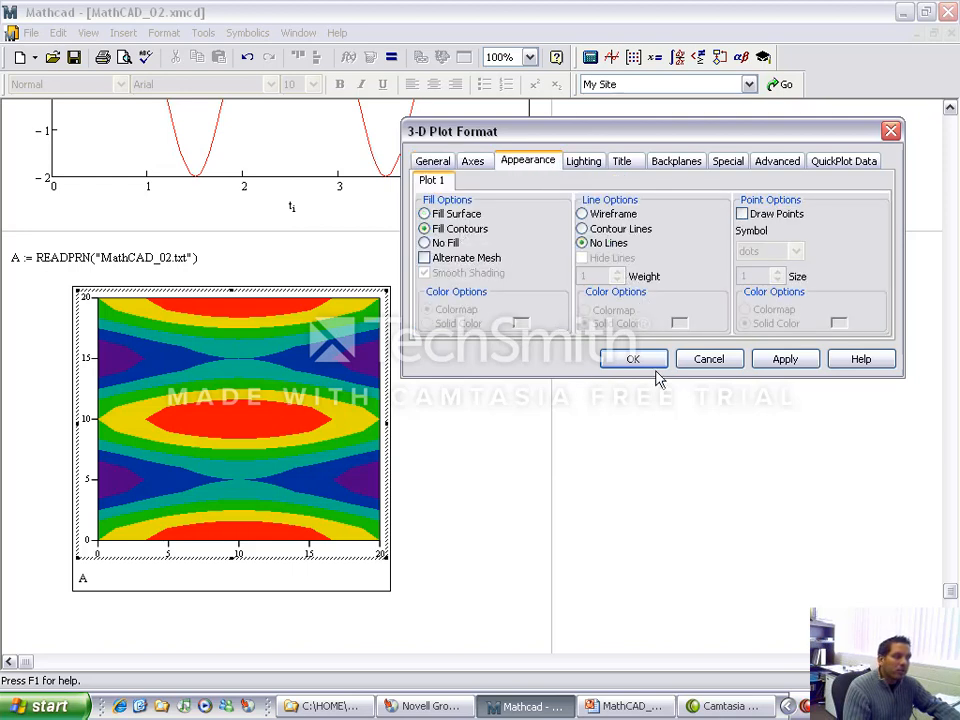
pyautogui.click(716, 361)
# Step: Change the plot of A to a Surface Plot with Fill Contours and accept the format
pyautogui.doubleClick(303, 466)
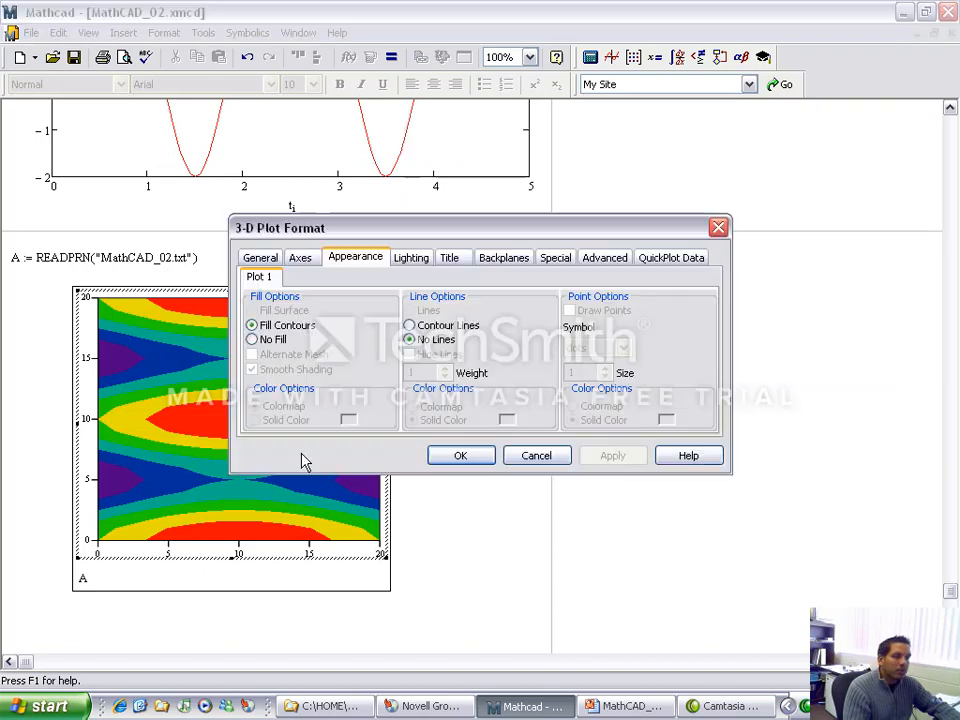
pyautogui.click(250, 258)
pyautogui.click(285, 403)
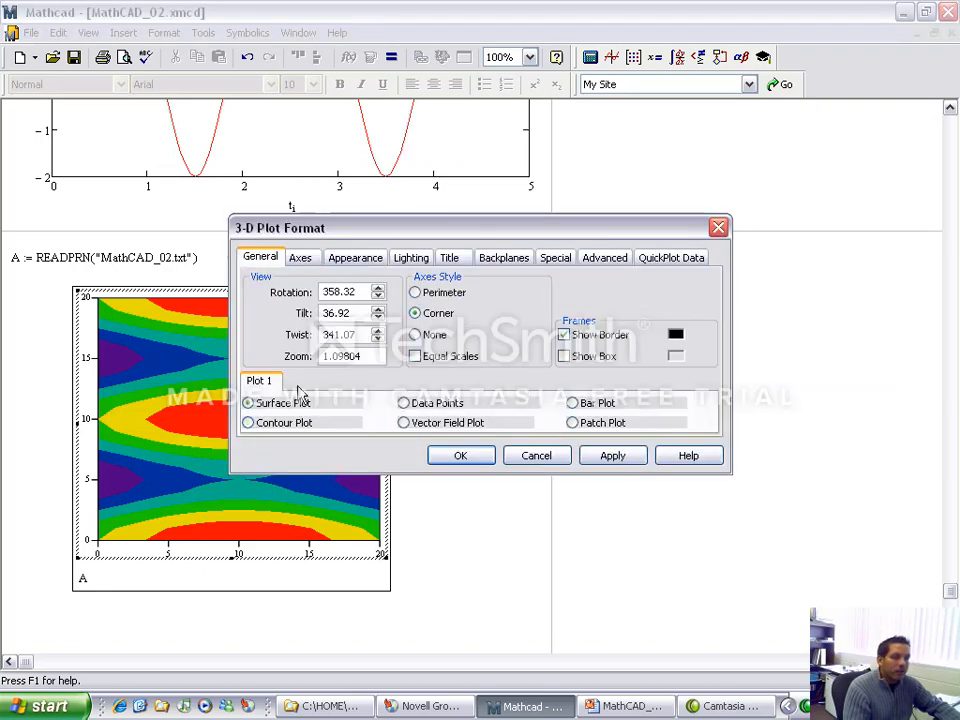
pyautogui.click(355, 257)
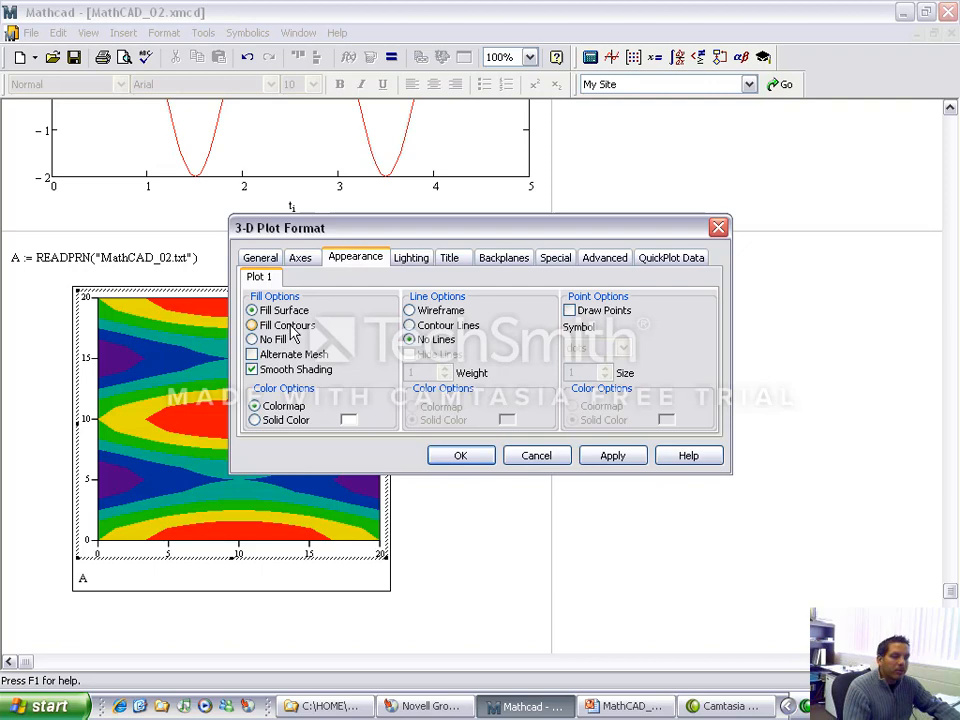
pyautogui.click(270, 327)
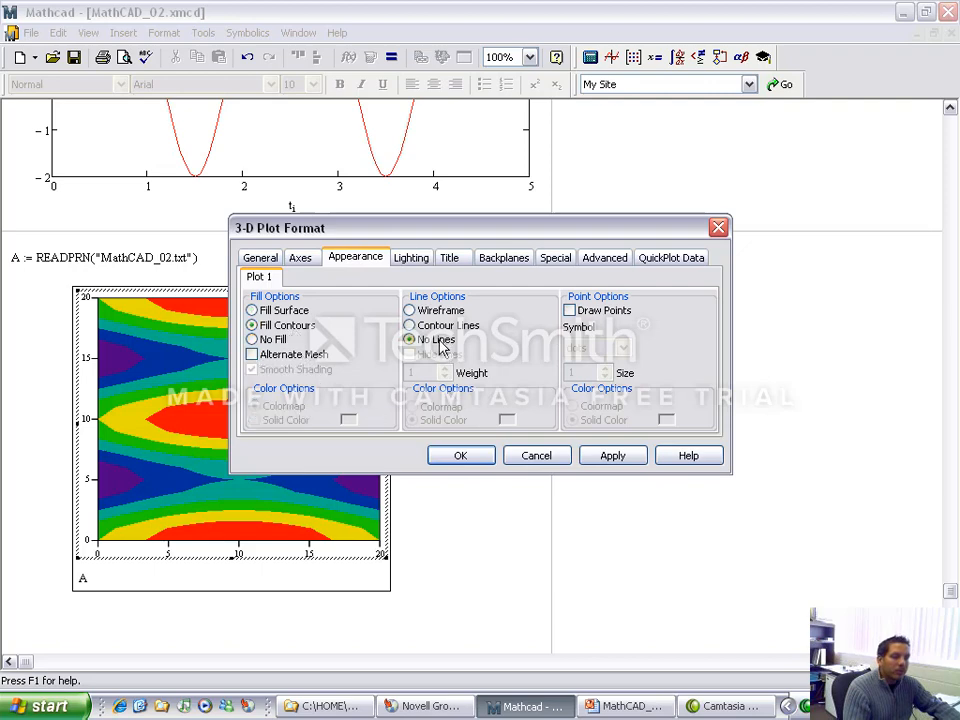
pyautogui.click(612, 455)
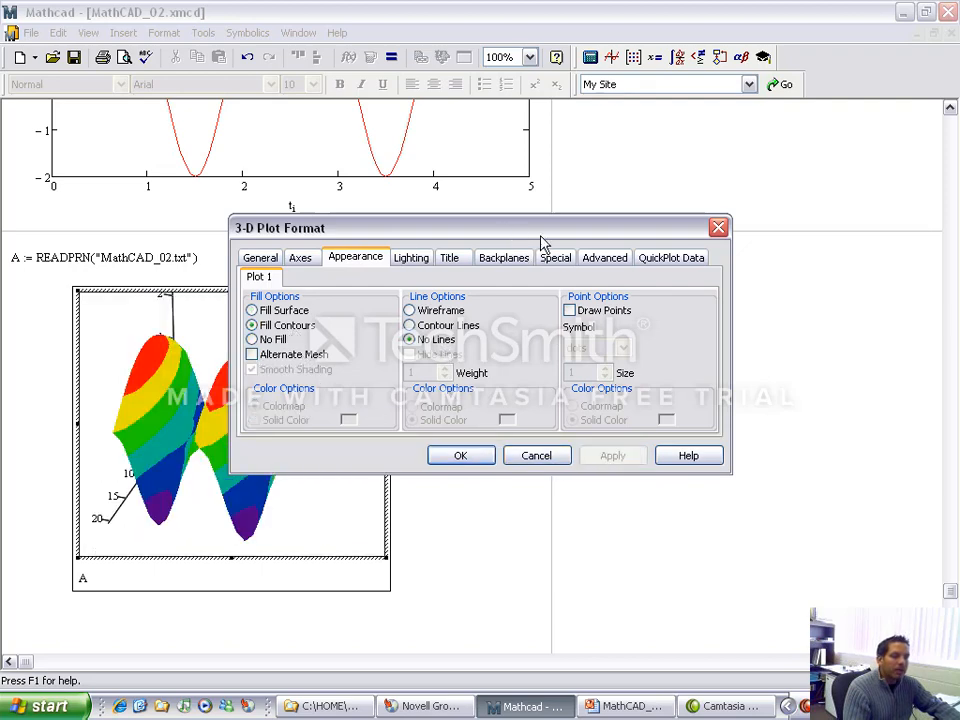
pyautogui.moveTo(540, 236); pyautogui.dragTo(685, 138)
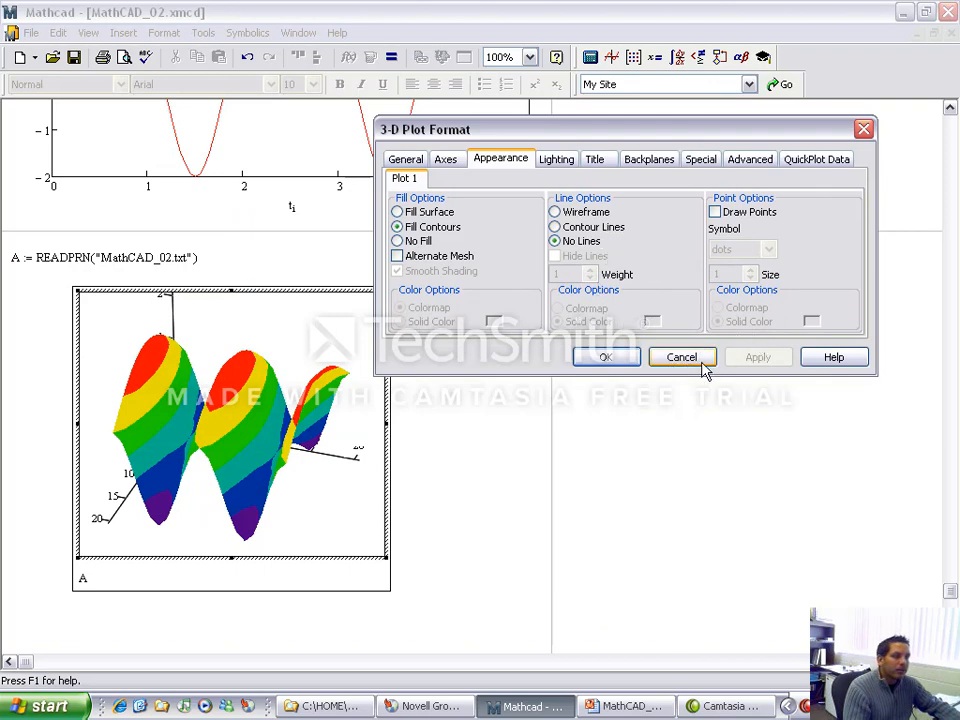
pyautogui.click(606, 358)
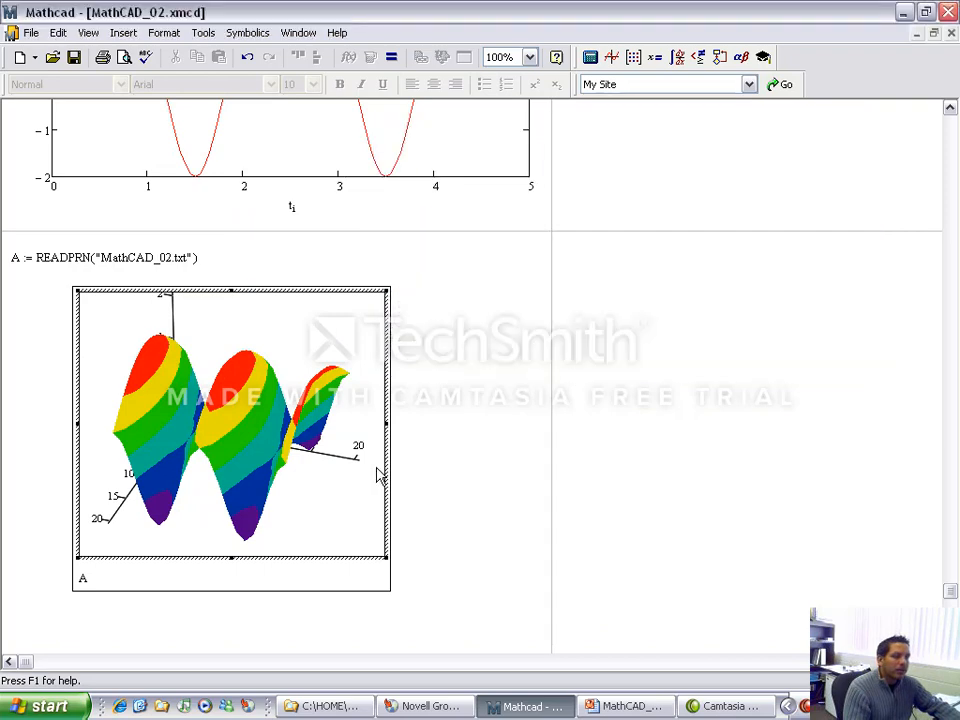
# Step: Deselect the plot of A and place the insertion point in the blank area below it
pyautogui.click(451, 425)
pyautogui.scroll(-1, 449, 462)
pyautogui.scroll(-5, 449, 462)
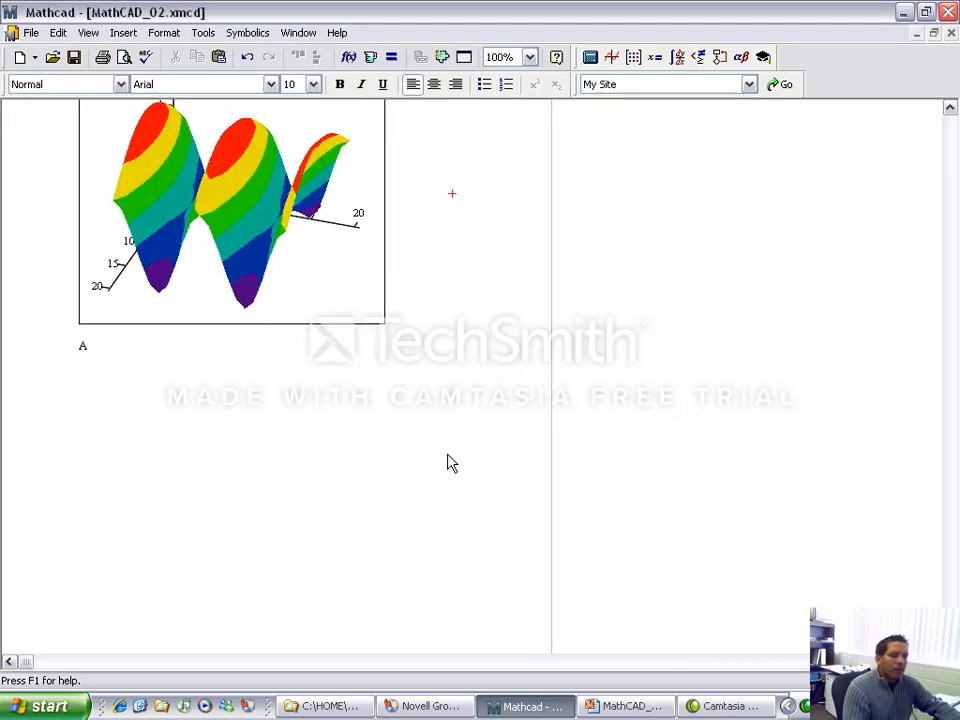
pyautogui.click(20, 354)
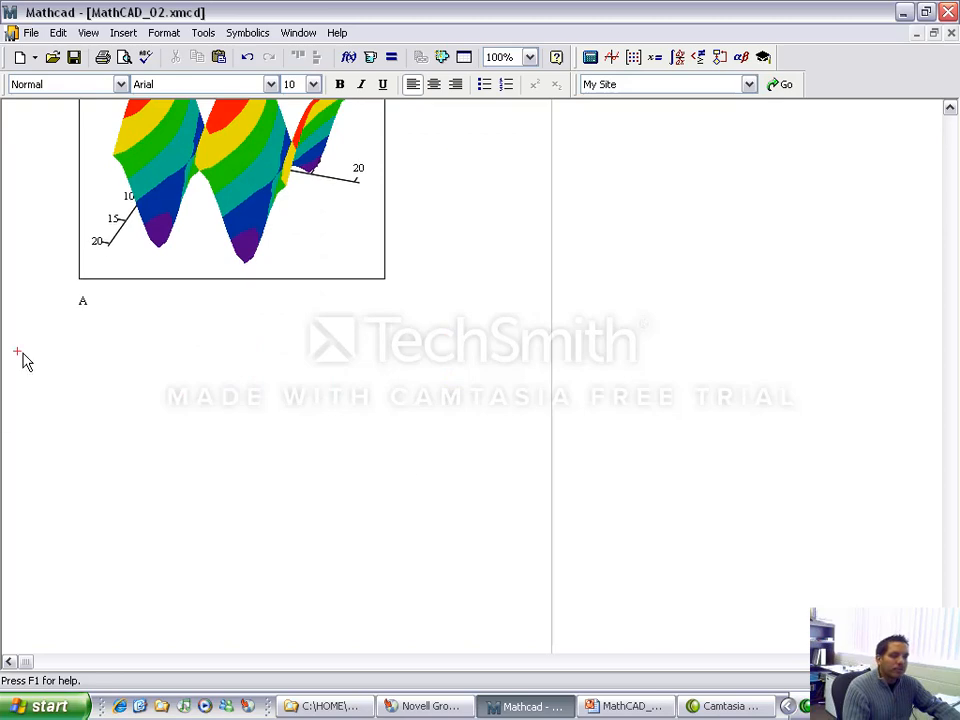
# Step: Switch to PowerPoint and show the MathCAD 3D Graphing slide with the function z(x,y) as a slide show
pyautogui.click(625, 706)
pyautogui.click(38, 634)
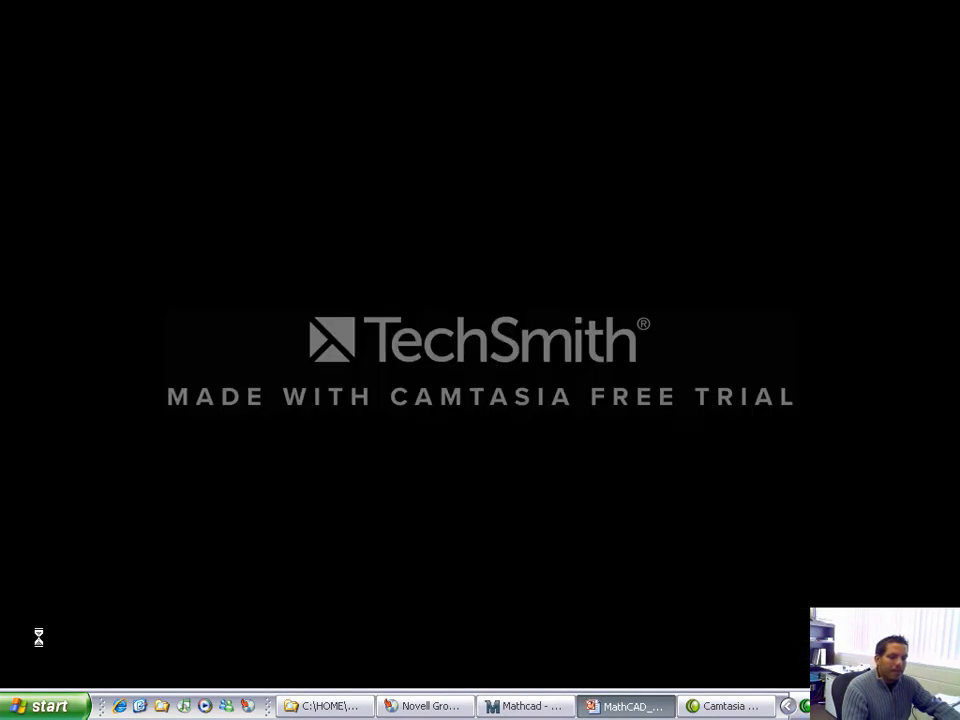
pyautogui.click(39, 636)
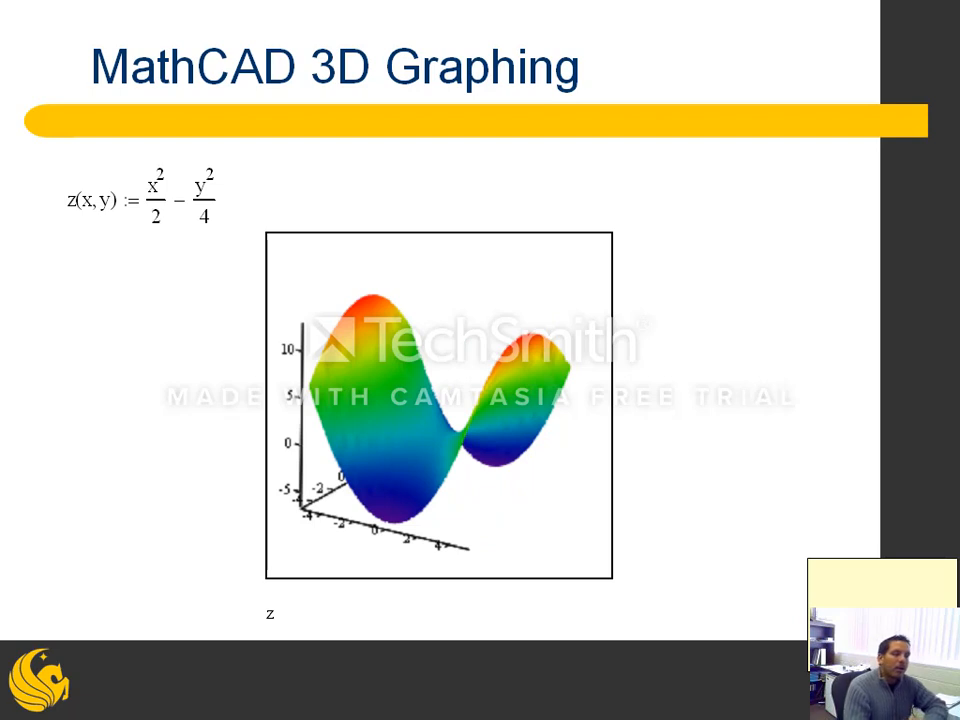